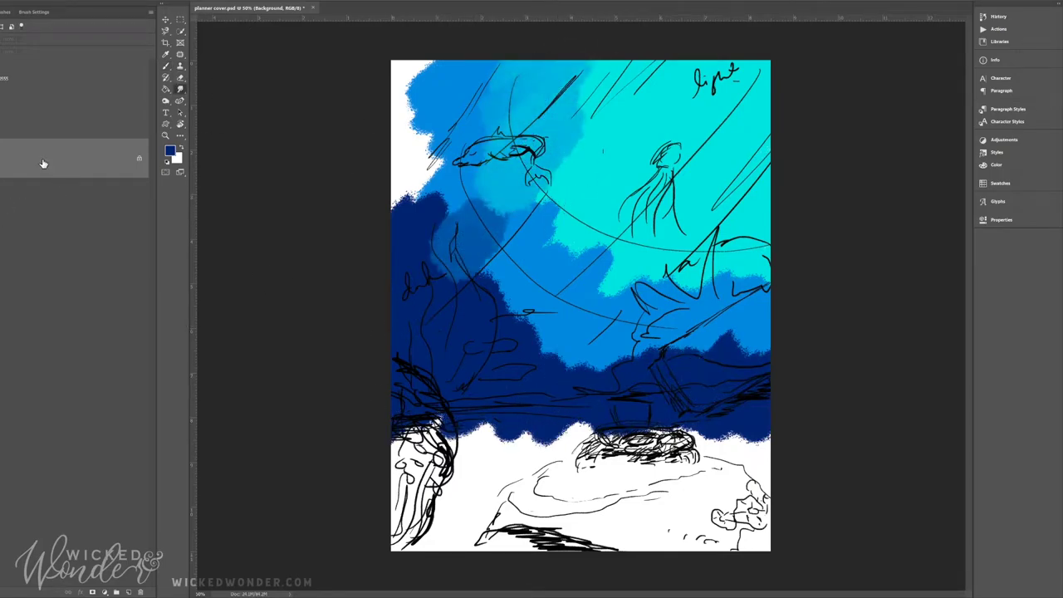
Blend medium blue into the cyan water, covering the white corner and lightening the left navy band.
left_click_drag(531, 249, 613, 277)
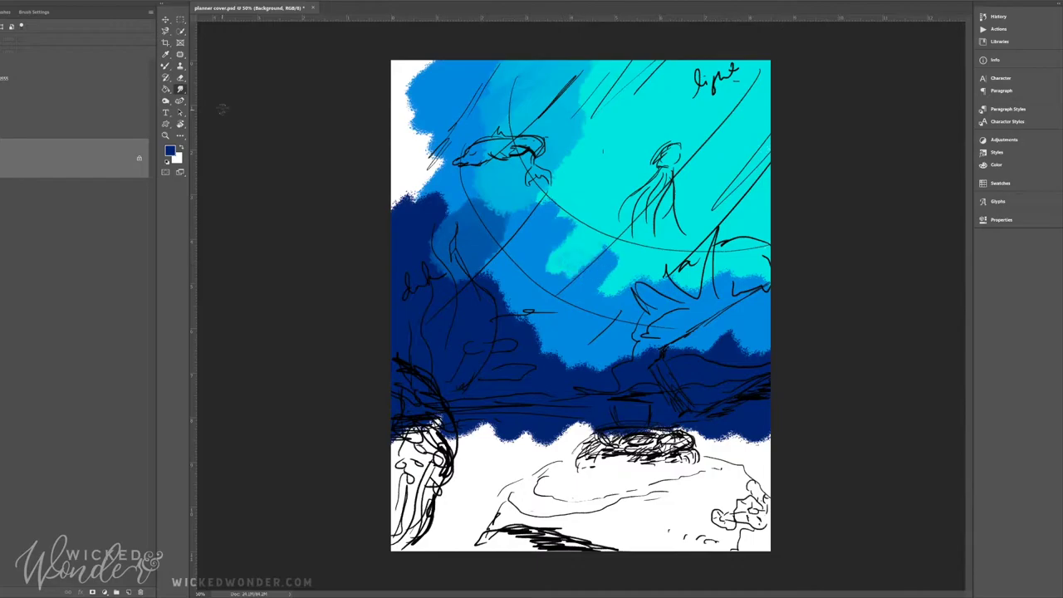
key("ctrl+z")
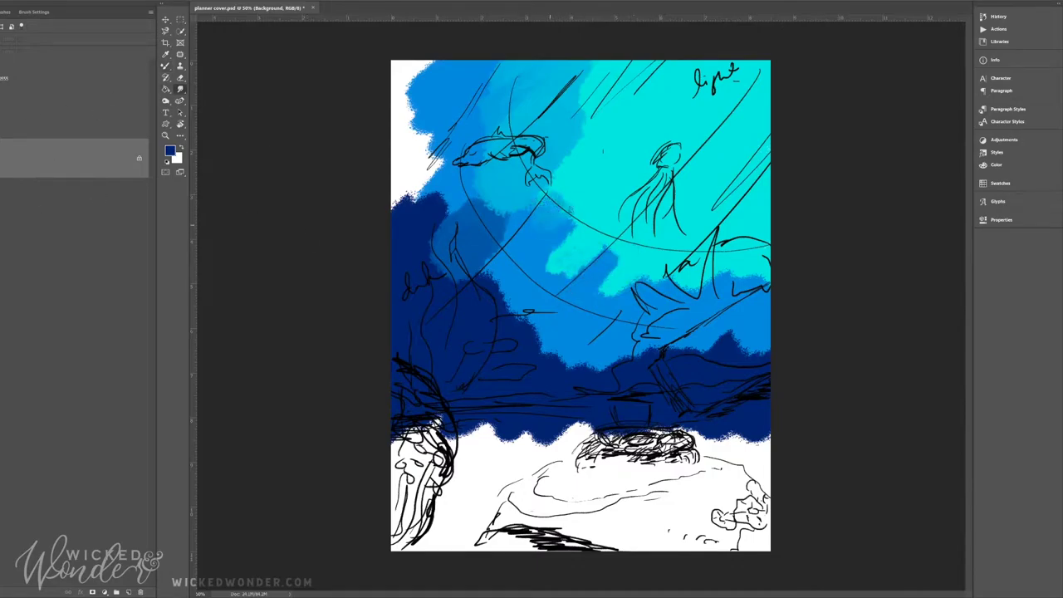
left_click_drag(581, 116, 531, 240)
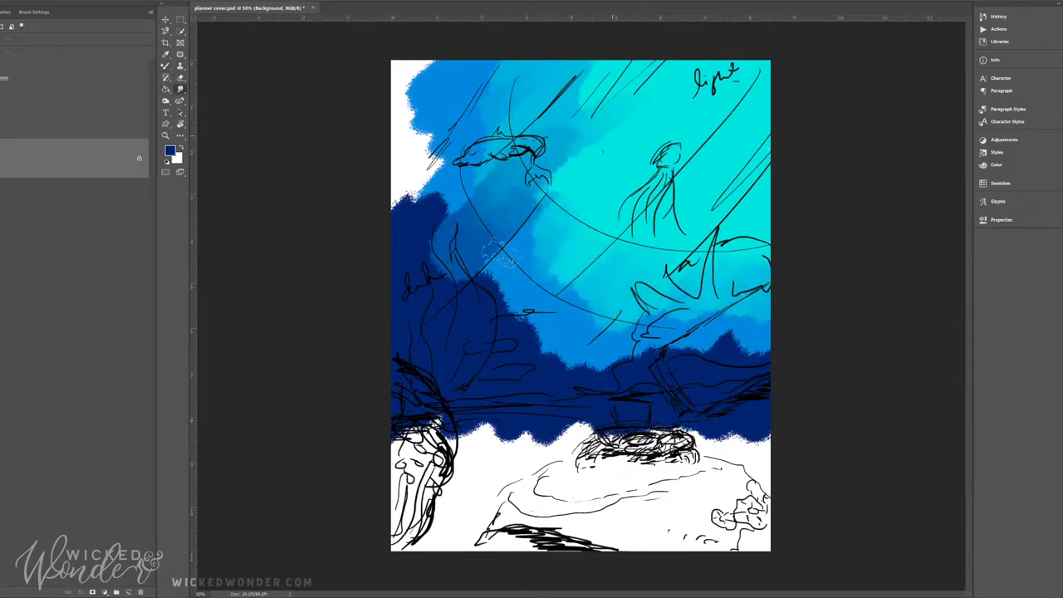
left_click_drag(564, 183, 665, 324)
left_click_drag(647, 257, 755, 341)
left_click_drag(564, 99, 457, 208)
left_click_drag(490, 62, 394, 191)
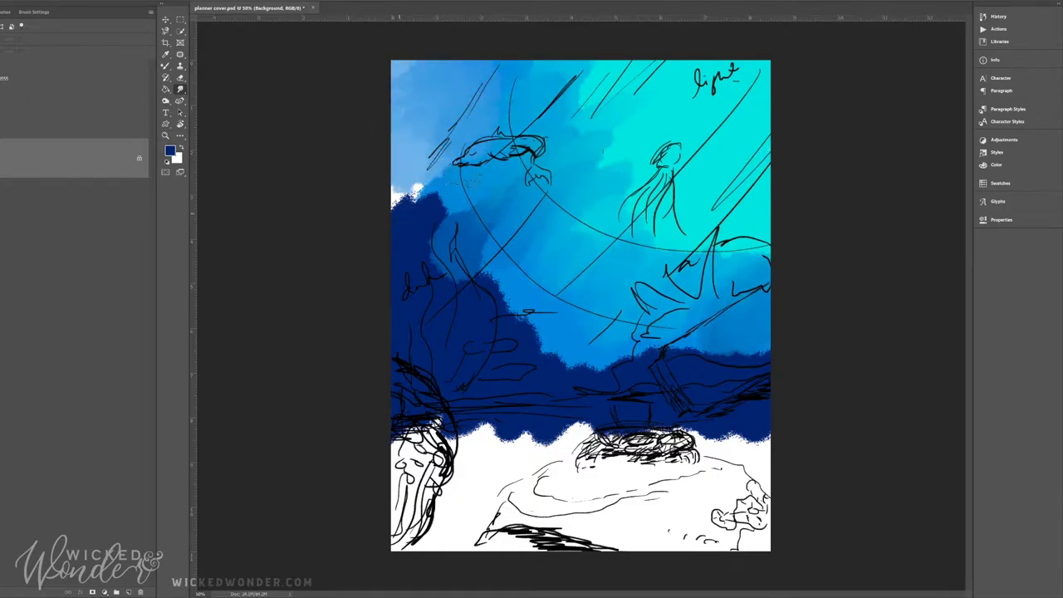
left_click_drag(398, 124, 489, 257)
Paint darker blue cloud shapes across the water.
left_click_drag(462, 324, 490, 182)
left_click_drag(399, 216, 531, 332)
left_click_drag(440, 191, 597, 398)
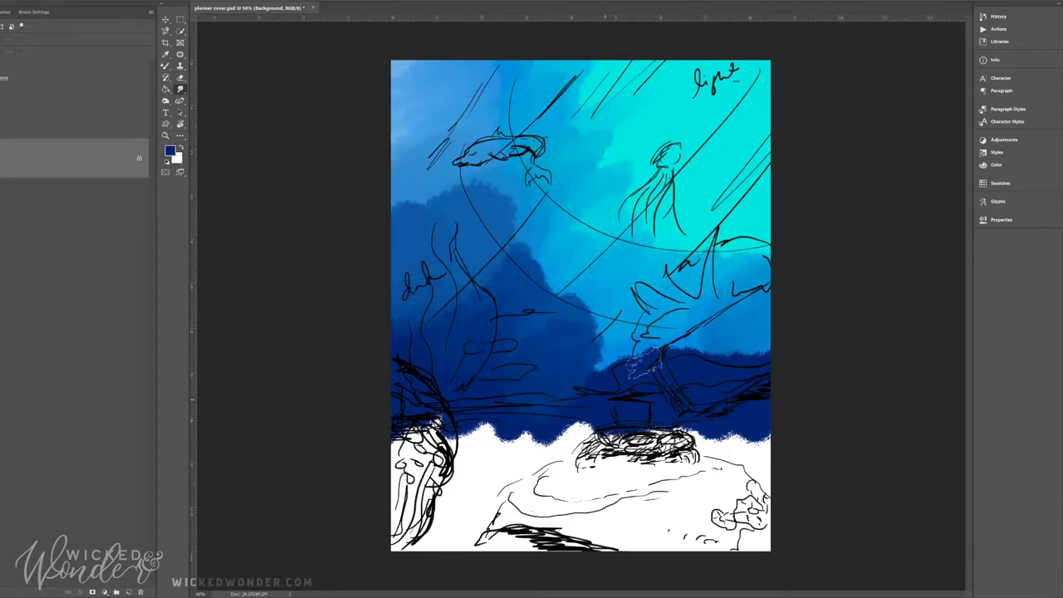
left_click_drag(589, 332, 731, 324)
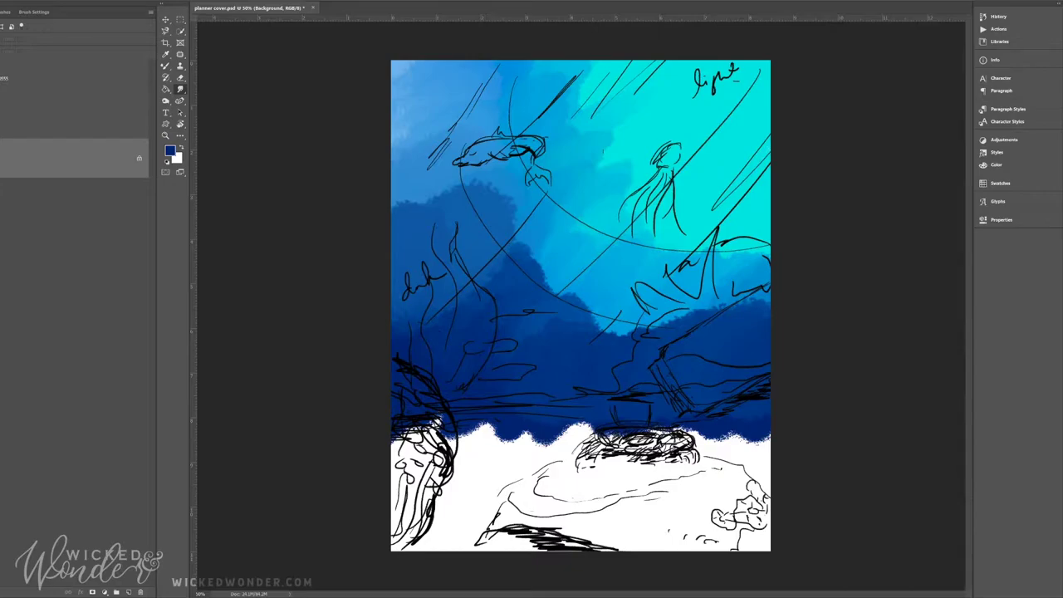
Lighten the middle water with turquoise and repaint the lower-left blue areas.
left_click_drag(543, 290, 681, 241)
mouse_move(730, 265)
left_mouse_down()
mouse_move(597, 365)
mouse_move(448, 182)
mouse_move(604, 141)
left_mouse_up()
left_click_drag(747, 241, 465, 357)
left_click_drag(498, 220, 436, 298)
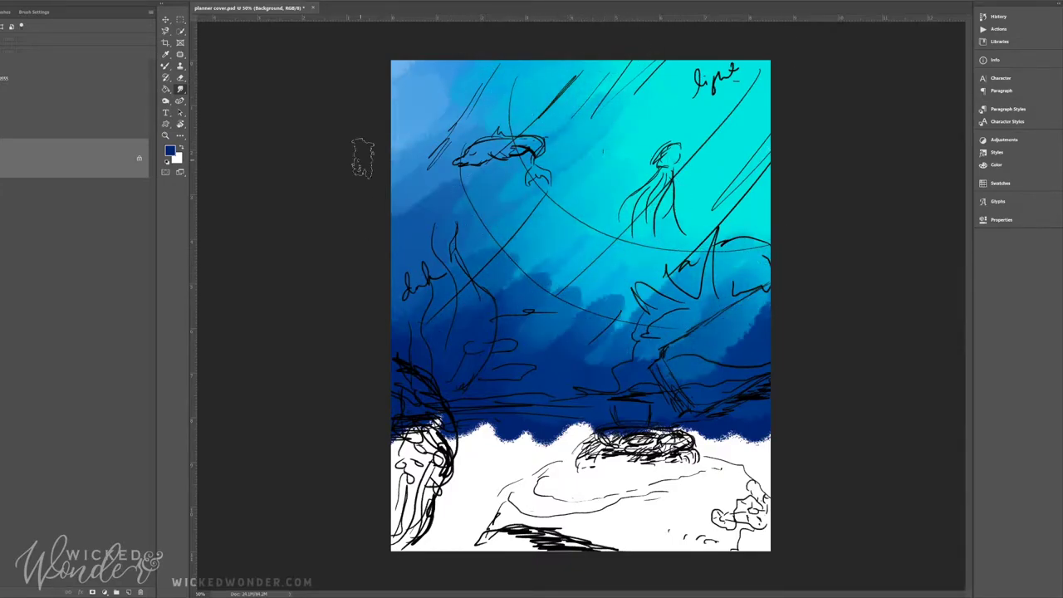
Darken the upper-left, middle and lower-left water with deeper blue.
left_click_drag(394, 198, 452, 241)
left_click_drag(398, 265, 448, 357)
left_click_drag(415, 249, 490, 283)
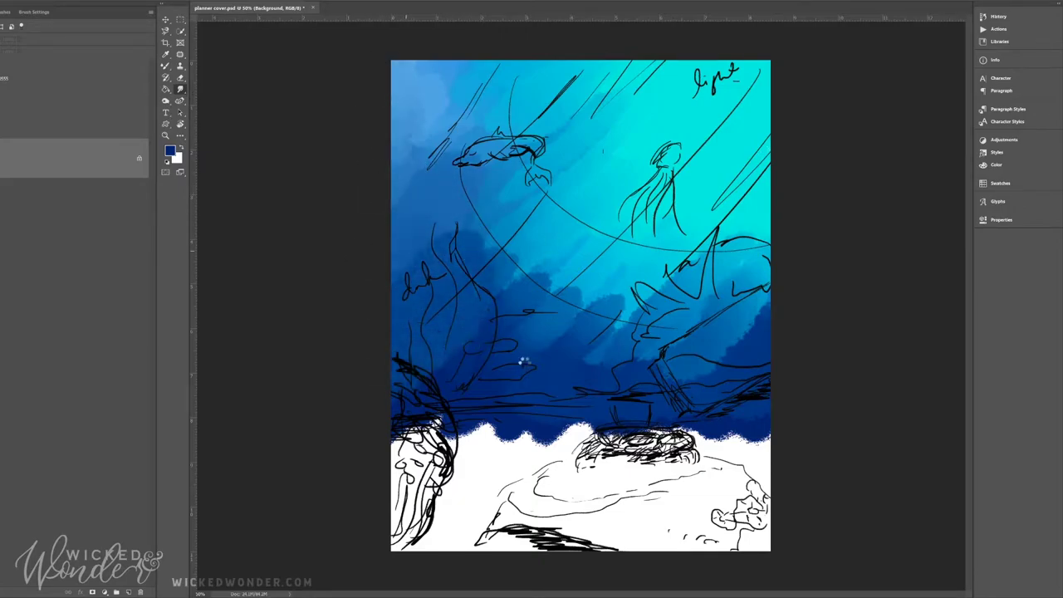
left_click_drag(440, 374, 523, 274)
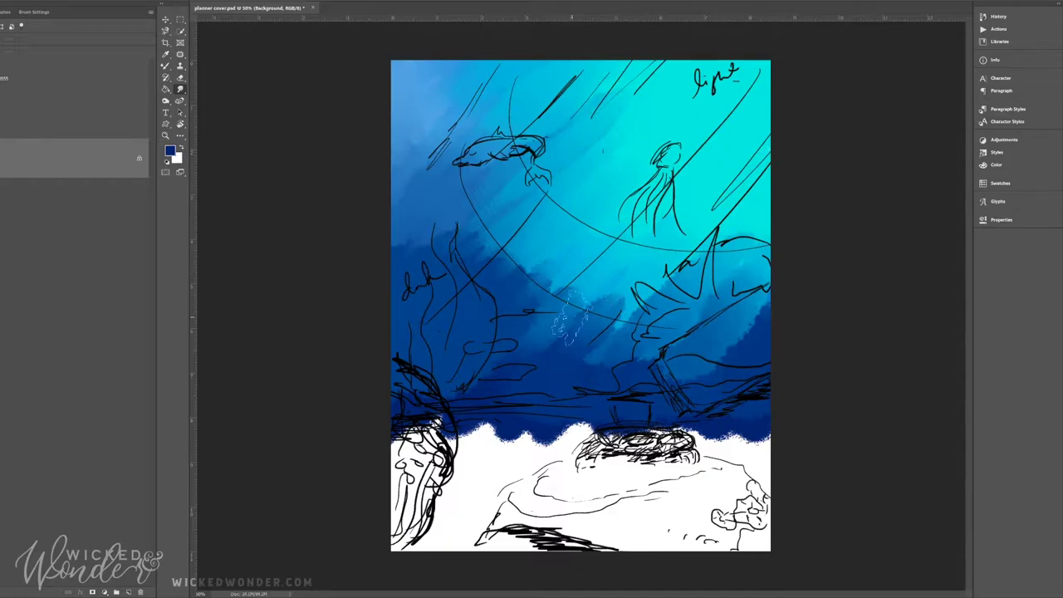
mouse_move(569, 315)
left_mouse_down()
mouse_move(498, 249)
mouse_move(540, 191)
mouse_move(631, 150)
mouse_move(697, 150)
left_mouse_up()
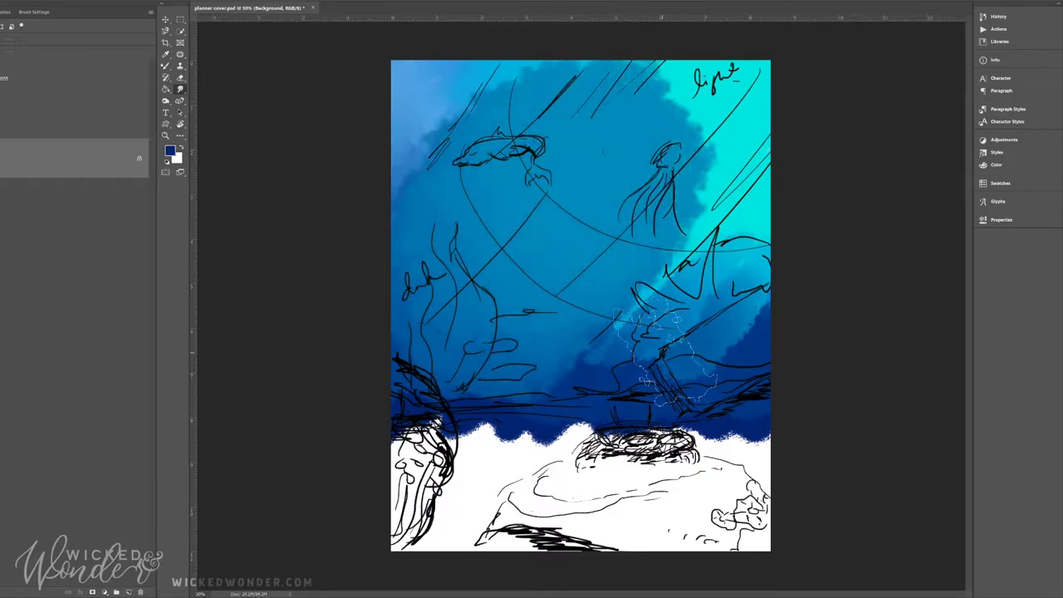
left_click_drag(664, 353, 581, 274)
left_click_drag(547, 332, 432, 465)
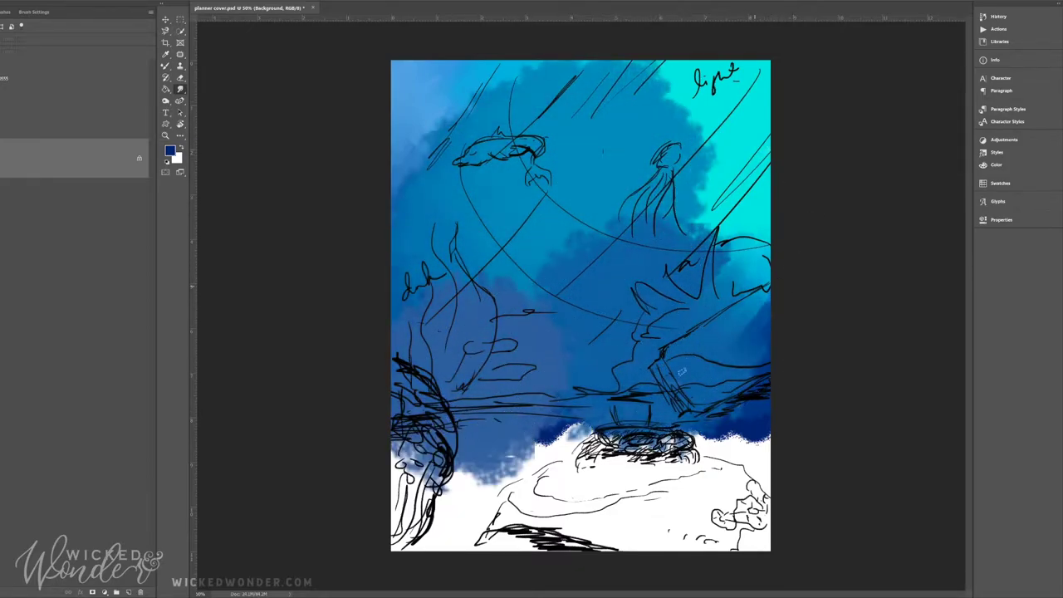
Paint cyan light rays across the upper right and upper middle.
mouse_move(680, 371)
left_mouse_down()
mouse_move(709, 257)
mouse_move(698, 166)
left_mouse_up()
mouse_move(656, 224)
left_mouse_down()
mouse_move(693, 149)
mouse_move(680, 116)
left_mouse_up()
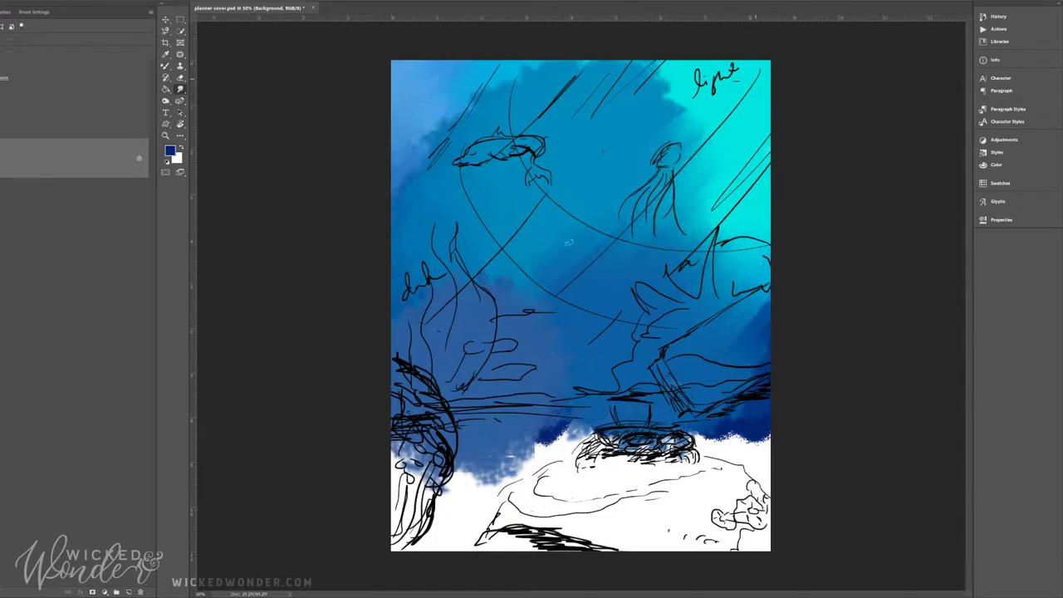
mouse_move(568, 242)
left_mouse_down()
mouse_move(681, 150)
mouse_move(631, 79)
left_mouse_up()
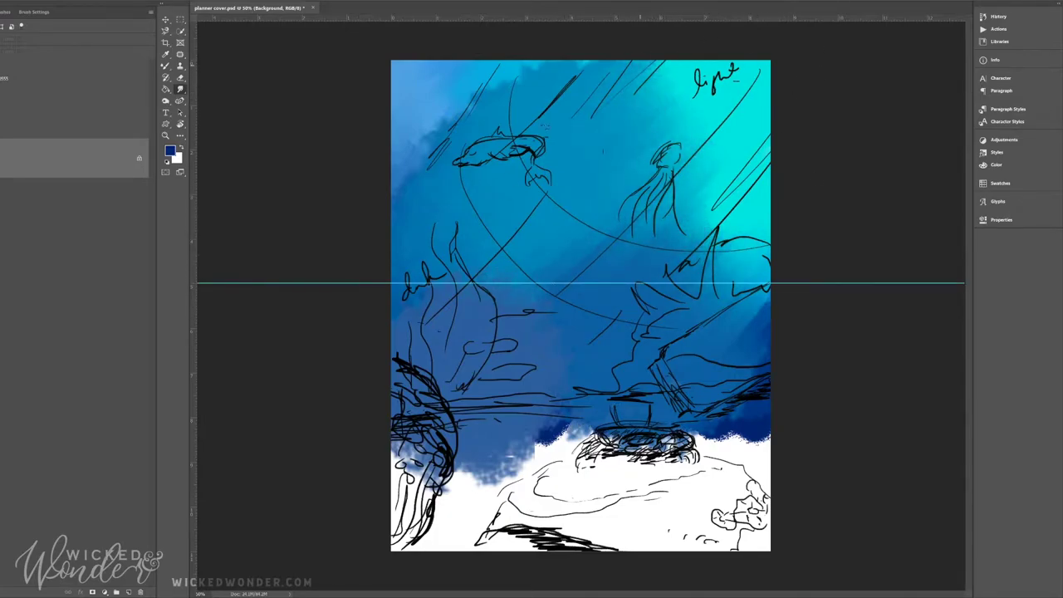
Add diagonal cyan light rays on the middle right and soften the water-ground boundary.
left_click_drag(689, 264, 707, 233)
left_click_drag(637, 261, 676, 203)
left_click_drag(684, 282, 704, 249)
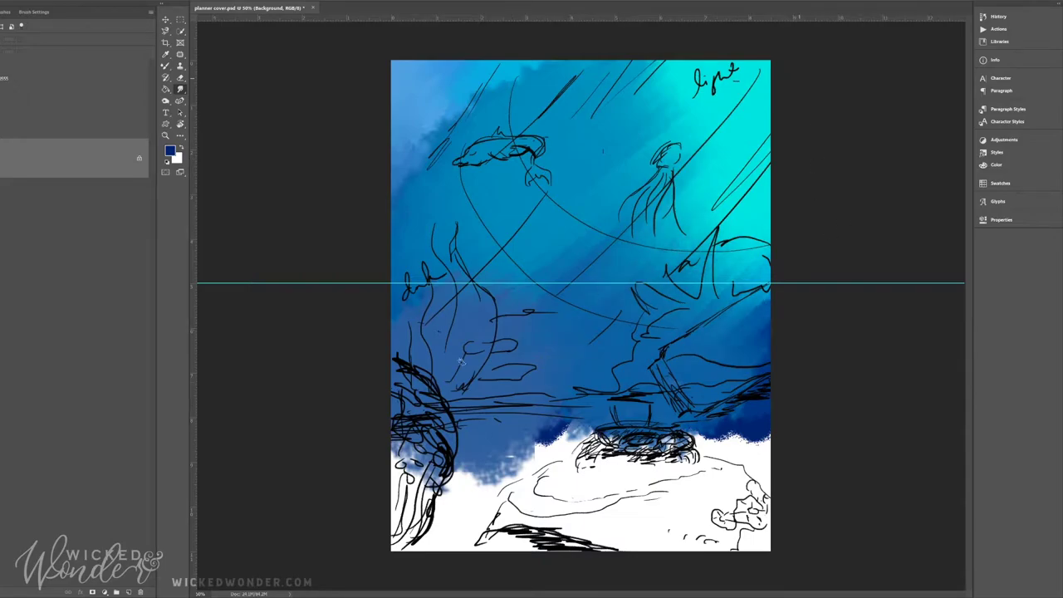
mouse_move(460, 430)
left_mouse_down()
mouse_move(745, 427)
mouse_move(581, 423)
mouse_move(764, 415)
left_mouse_up()
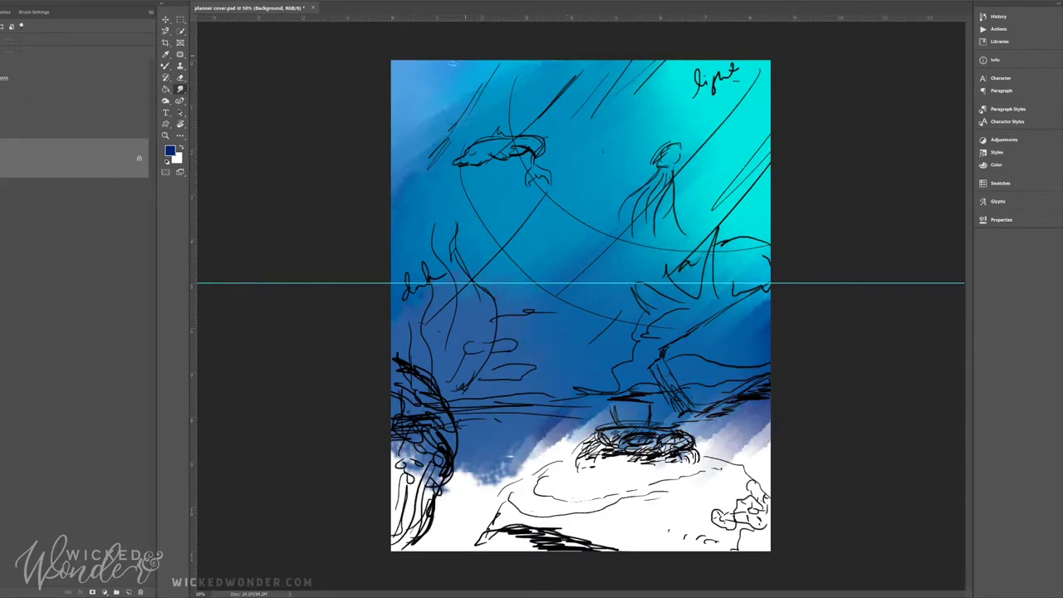
Cover the lower-left swirl and the band above the sand with dark blue.
key("b")
left_click_drag(398, 382, 465, 432)
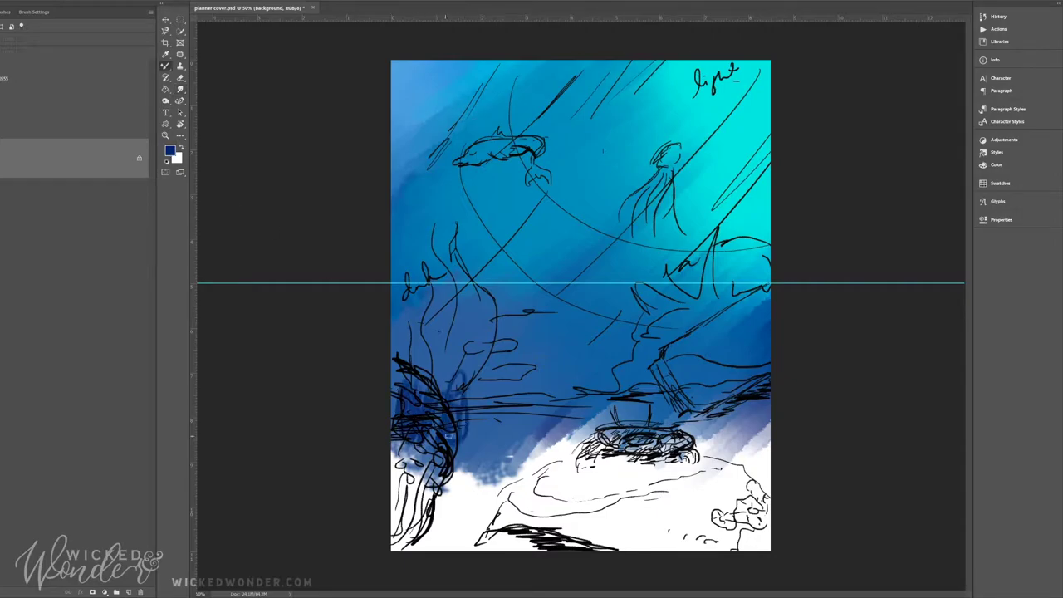
mouse_move(490, 390)
left_mouse_down()
mouse_move(394, 344)
mouse_move(461, 373)
left_mouse_up()
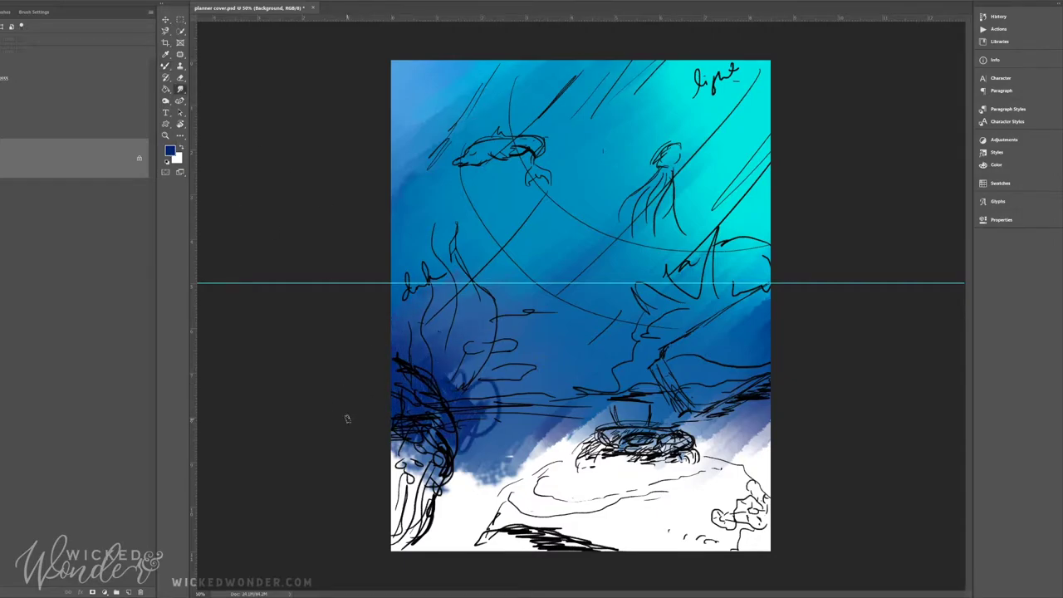
mouse_move(347, 419)
left_mouse_down()
mouse_move(474, 374)
mouse_move(415, 440)
left_mouse_up()
left_click_drag(498, 432, 465, 456)
mouse_move(473, 420)
left_mouse_down()
mouse_move(488, 432)
mouse_move(572, 415)
left_mouse_up()
mouse_move(498, 369)
left_mouse_down()
mouse_move(556, 390)
mouse_move(560, 424)
mouse_move(602, 416)
mouse_move(436, 490)
left_mouse_up()
left_click_drag(398, 448, 639, 432)
left_click_drag(498, 473, 598, 419)
left_click_drag(548, 481, 648, 457)
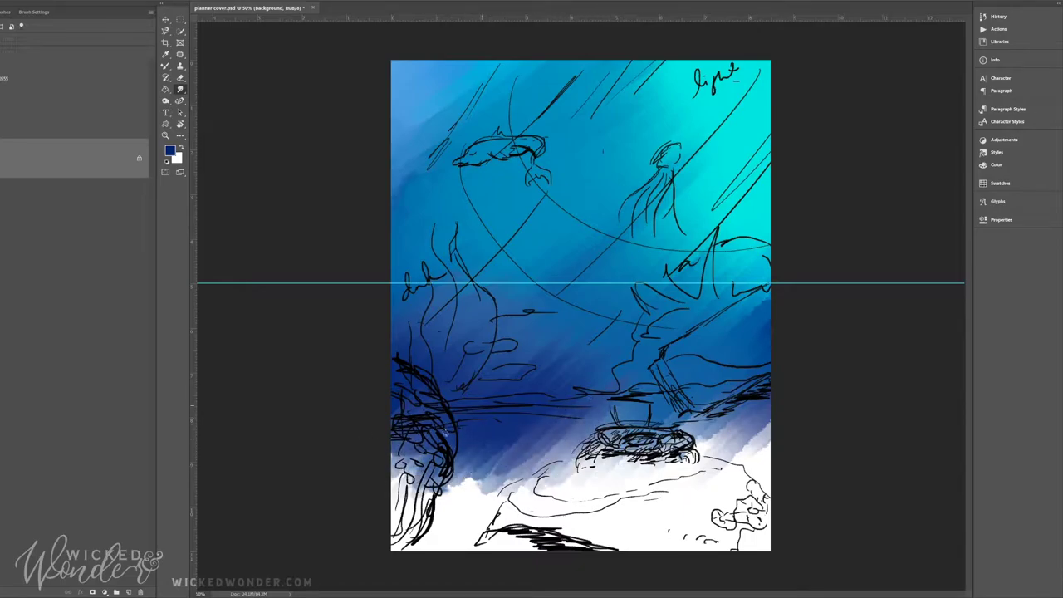
Paint grey over all the white sand on the ground layer.
key("b")
left_click_drag(465, 535, 398, 519)
mouse_move(398, 469)
left_mouse_down()
mouse_move(436, 527)
mouse_move(448, 461)
left_mouse_up()
mouse_move(436, 502)
left_mouse_down()
mouse_move(510, 494)
mouse_move(565, 515)
mouse_move(747, 473)
mouse_move(783, 378)
mouse_move(378, 427)
left_mouse_up()
left_click_drag(473, 465, 714, 406)
left_click_drag(677, 452, 457, 469)
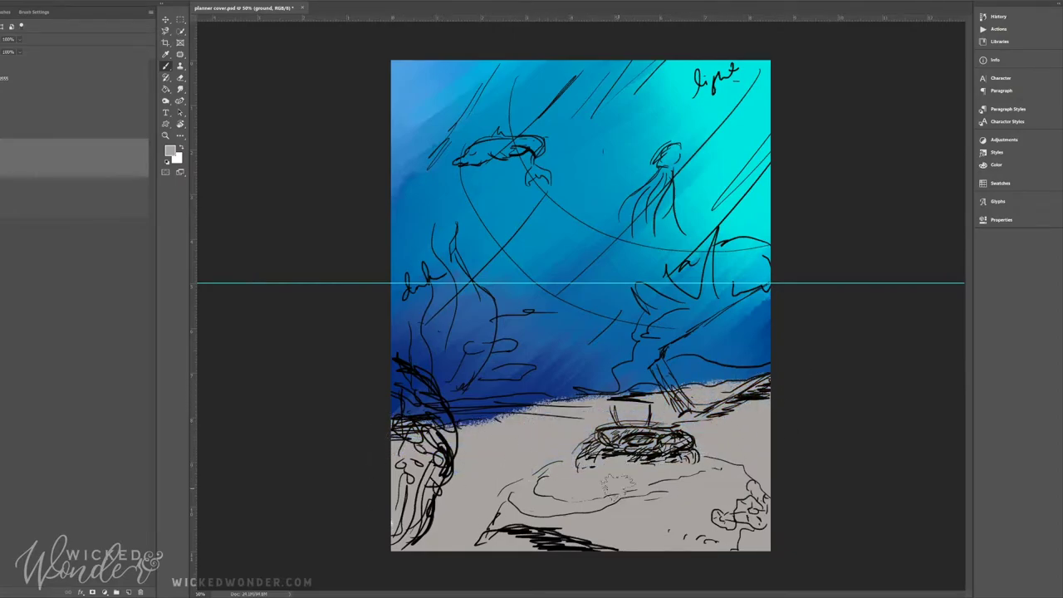
Paint peach around the central nest and across the lower grey sand.
left_click(43, 182, "alt")
mouse_move(601, 423)
left_mouse_down()
mouse_move(722, 398)
mouse_move(572, 502)
left_mouse_up()
left_click_drag(507, 465, 747, 398)
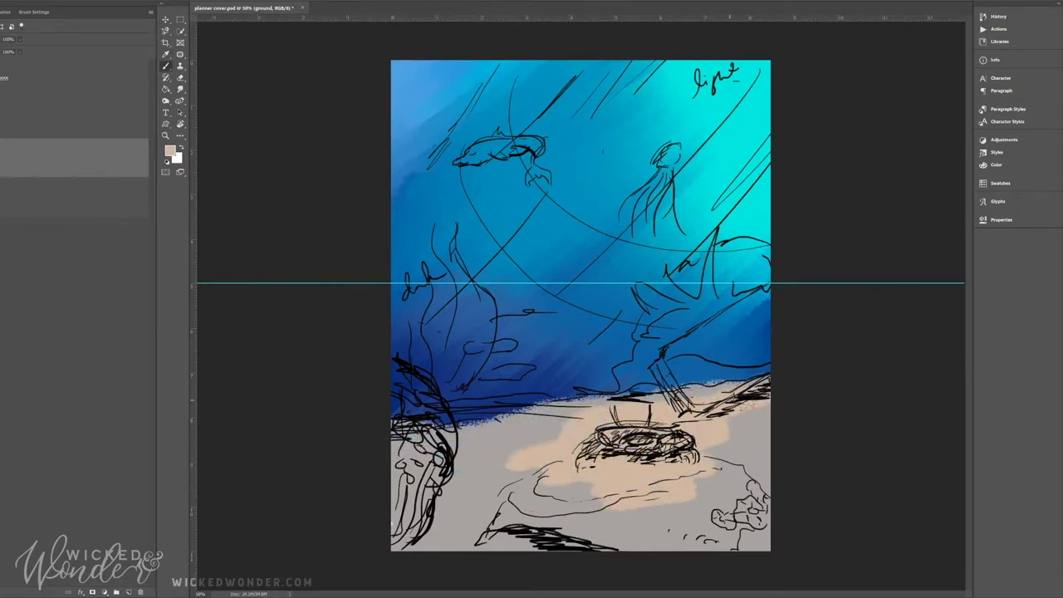
left_click_drag(731, 448, 449, 531)
left_click_drag(747, 415, 597, 531)
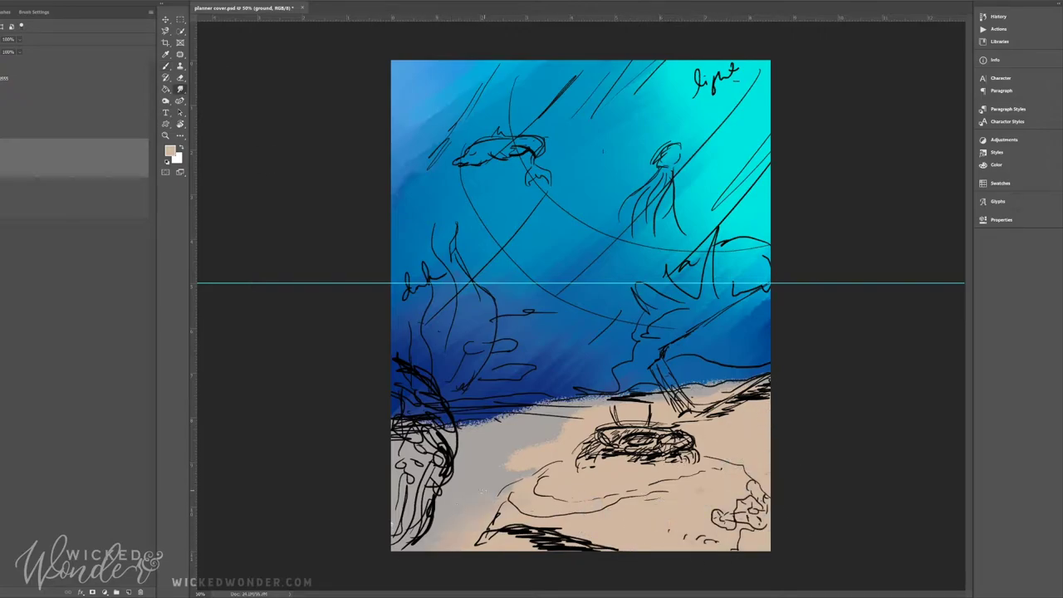
left_click_drag(482, 491, 680, 390)
left_click_drag(581, 415, 756, 378)
left_click_drag(664, 399, 768, 367)
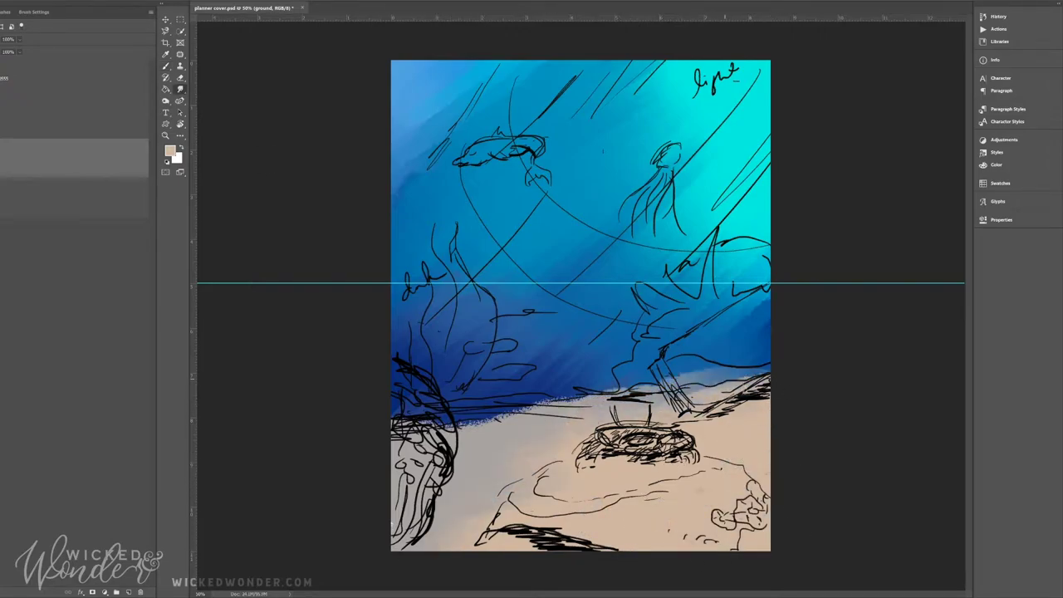
Smooth the sand–water boundary with peach and touch up the edge speckles.
left_click_drag(630, 388, 419, 436)
left_click_drag(526, 420, 444, 442)
left_click_drag(731, 385, 656, 407)
left_click_drag(765, 371, 689, 393)
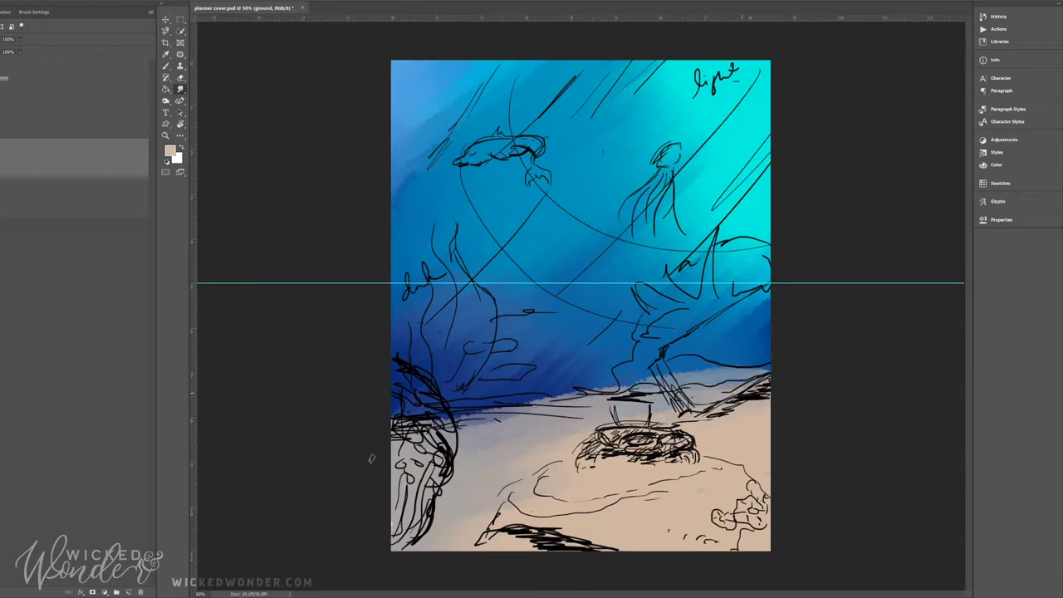
left_click_drag(458, 423, 510, 415)
key("ctrl+z")
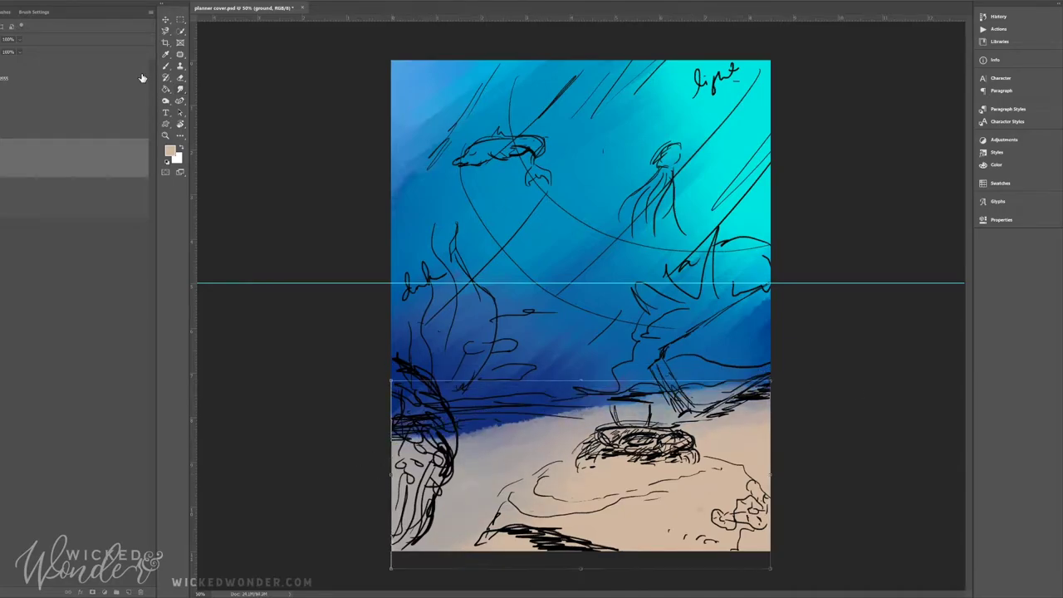
key("ctrl+shift+z")
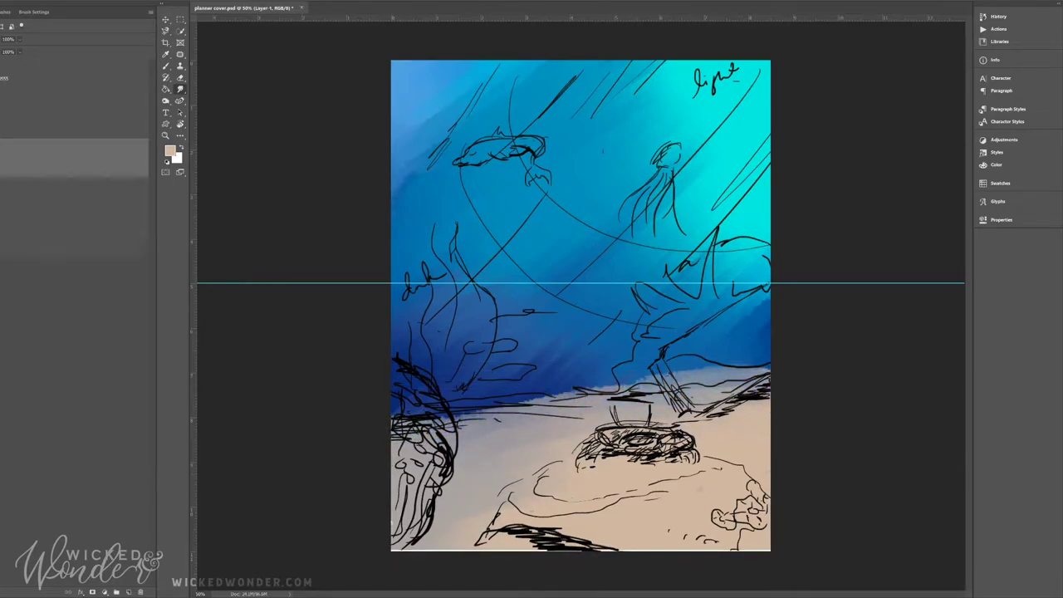
Try painting blue over the sand, then undo it.
key("b")
left_click(611, 483, "alt")
left_click_drag(439, 539, 768, 498)
left_click_drag(766, 398, 581, 469)
mouse_move(763, 373)
left_mouse_down()
mouse_move(449, 431)
mouse_move(764, 544)
left_mouse_up()
left_click(100, 197)
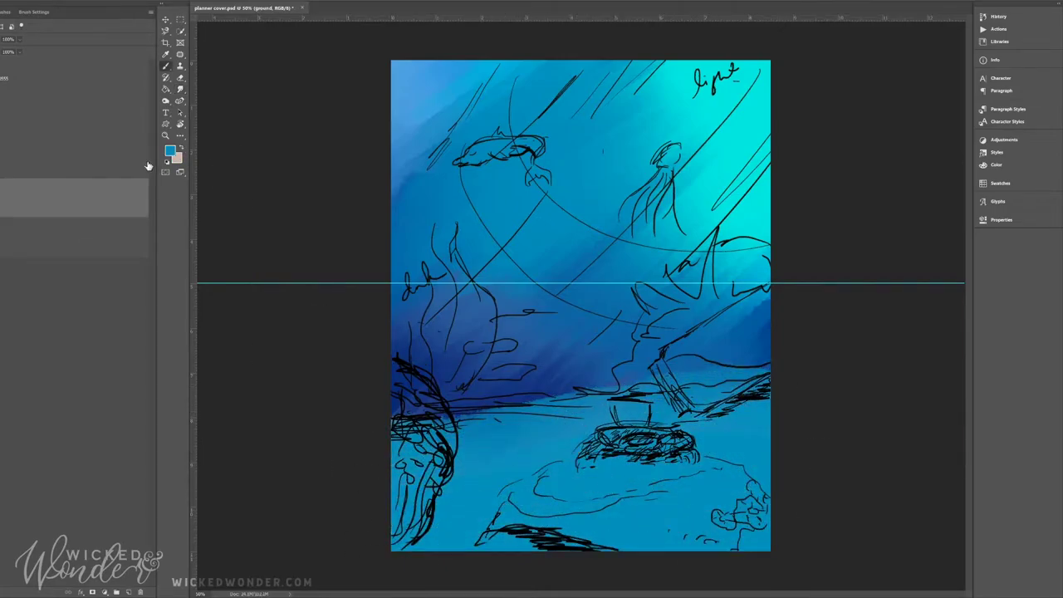
key("ctrl+z")
key("ctrl+z")
key("ctrl+z")
key("ctrl+z")
key("ctrl+z")
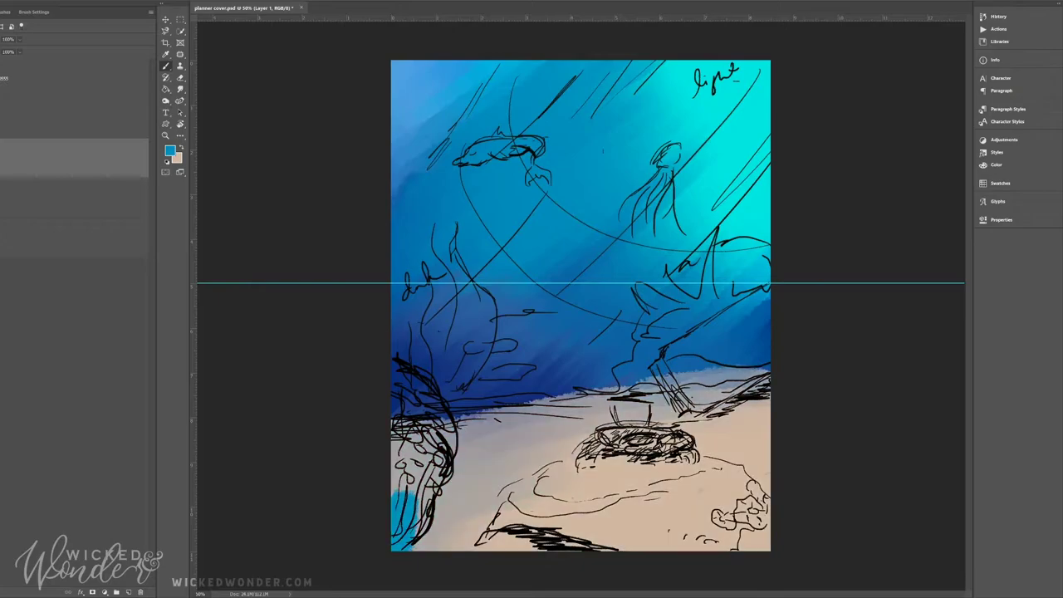
Paint pale grey across the sand from the lower left toward the middle.
left_click(100, 198)
left_click(415, 514, "alt")
left_click_drag(394, 514, 465, 532)
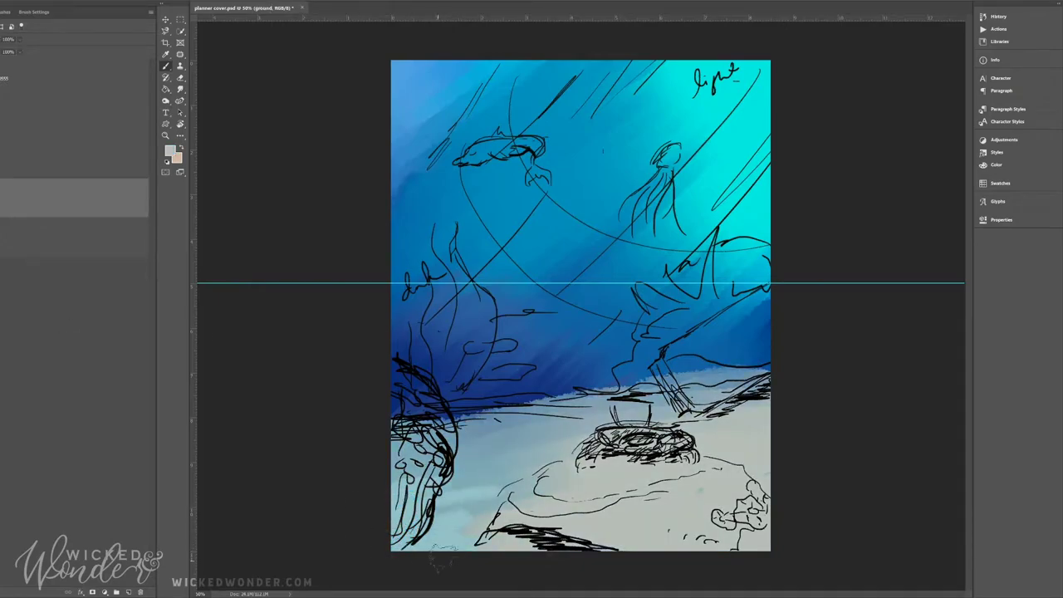
left_click_drag(469, 486, 643, 411)
Smudge the sand toward the nest and blend it into peach-beige from the right.
key("r")
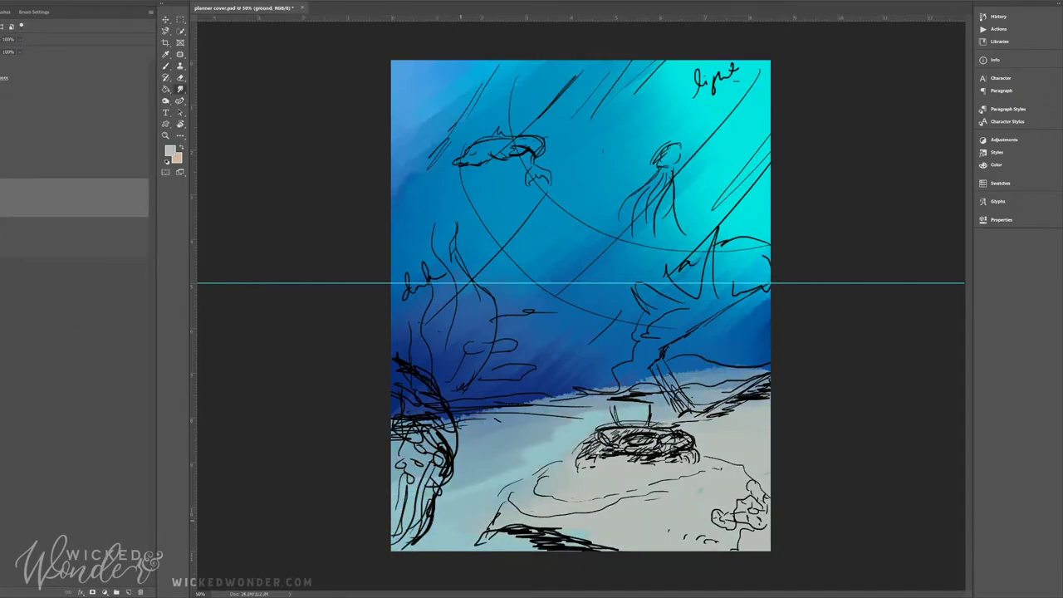
mouse_move(412, 479)
left_mouse_down()
mouse_move(495, 480)
mouse_move(585, 408)
mouse_move(730, 373)
mouse_move(828, 396)
left_mouse_up()
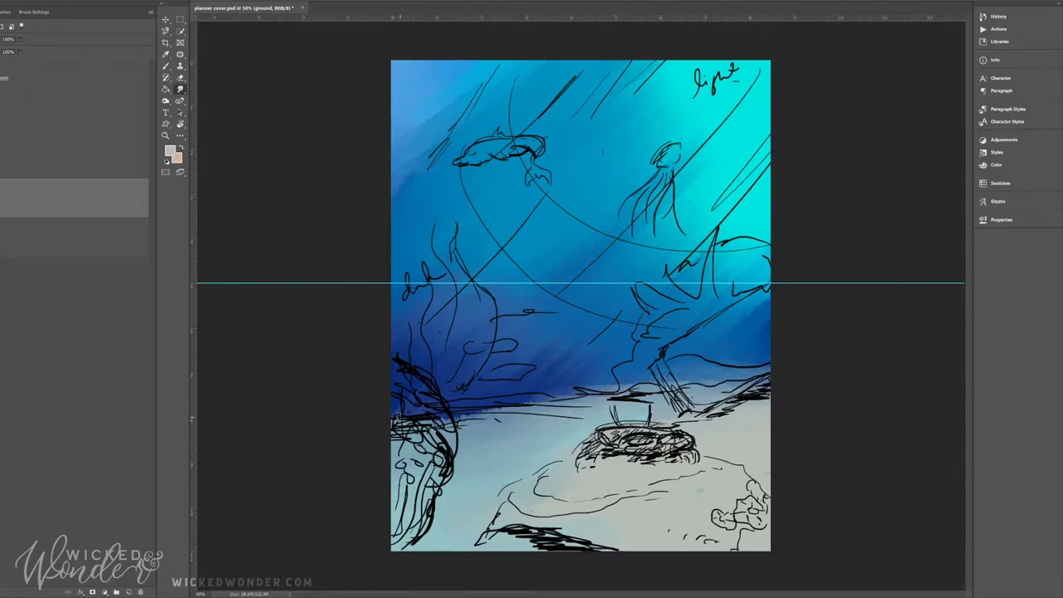
left_click_drag(739, 382, 415, 419)
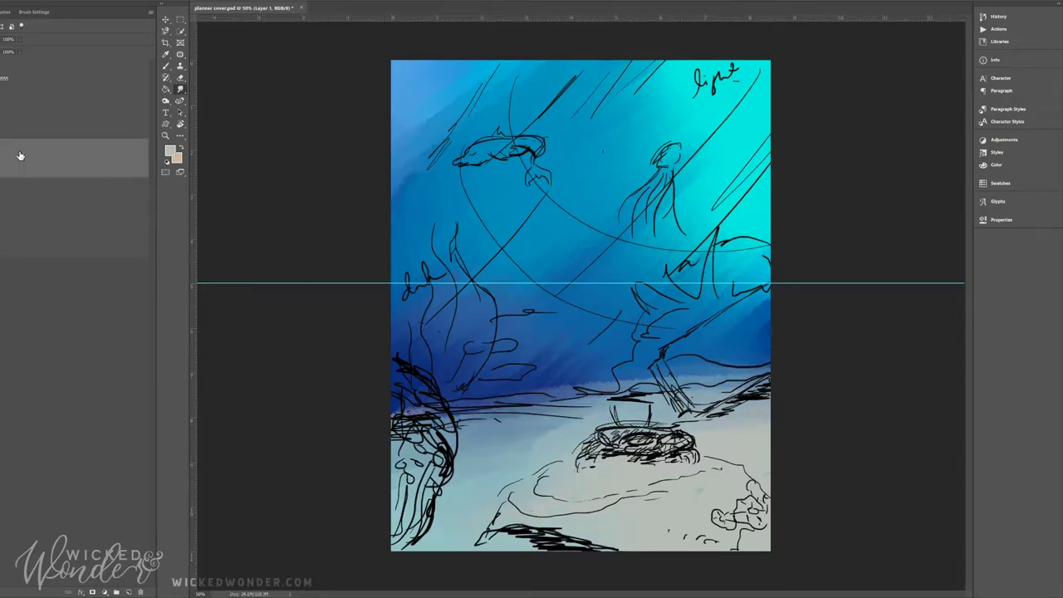
left_click_drag(747, 482, 664, 465)
left_click_drag(713, 515, 540, 482)
Block in the rock in dark brown on the cool layer.
key("b")
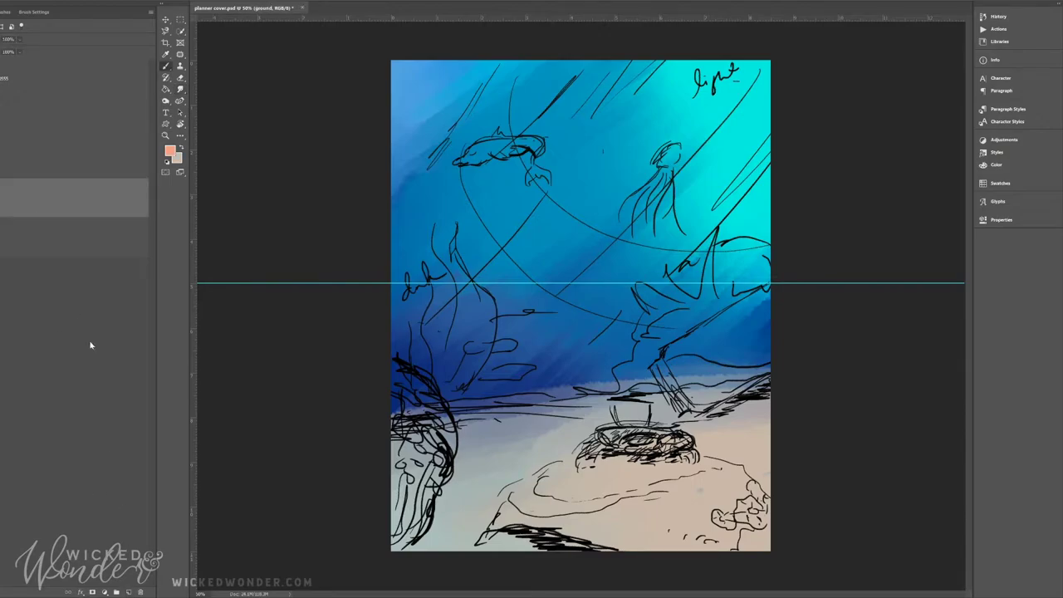
left_click(3, 192)
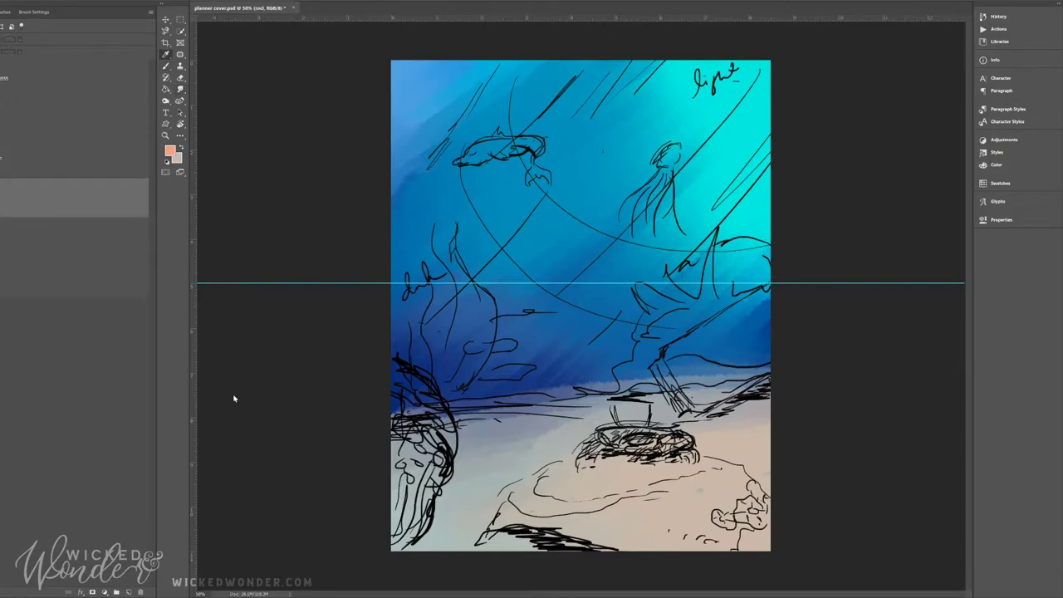
left_click(515, 513, "alt")
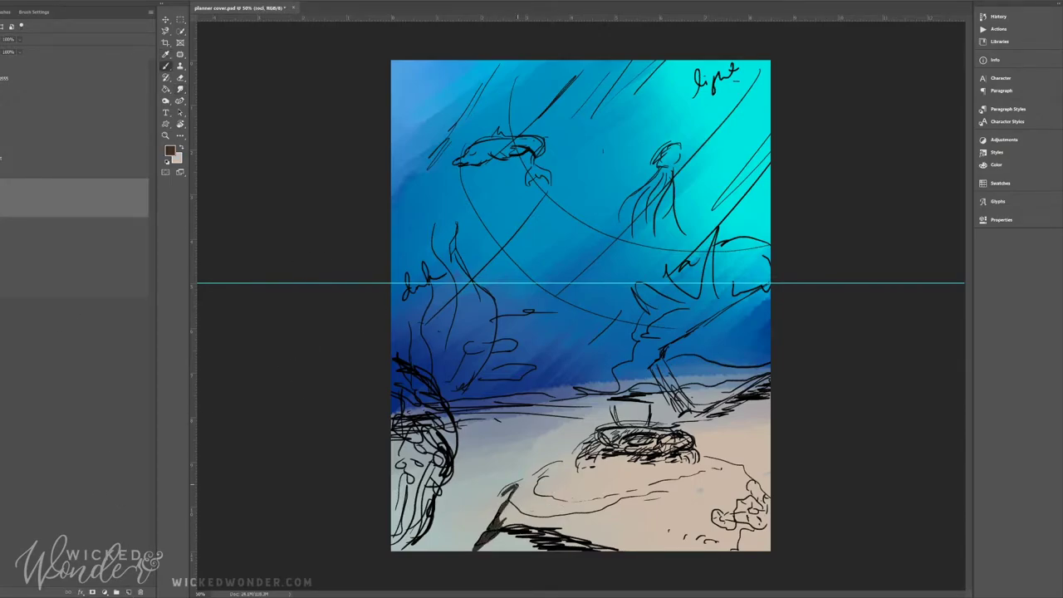
mouse_move(500, 501)
left_mouse_down()
mouse_move(614, 450)
mouse_move(767, 544)
left_mouse_up()
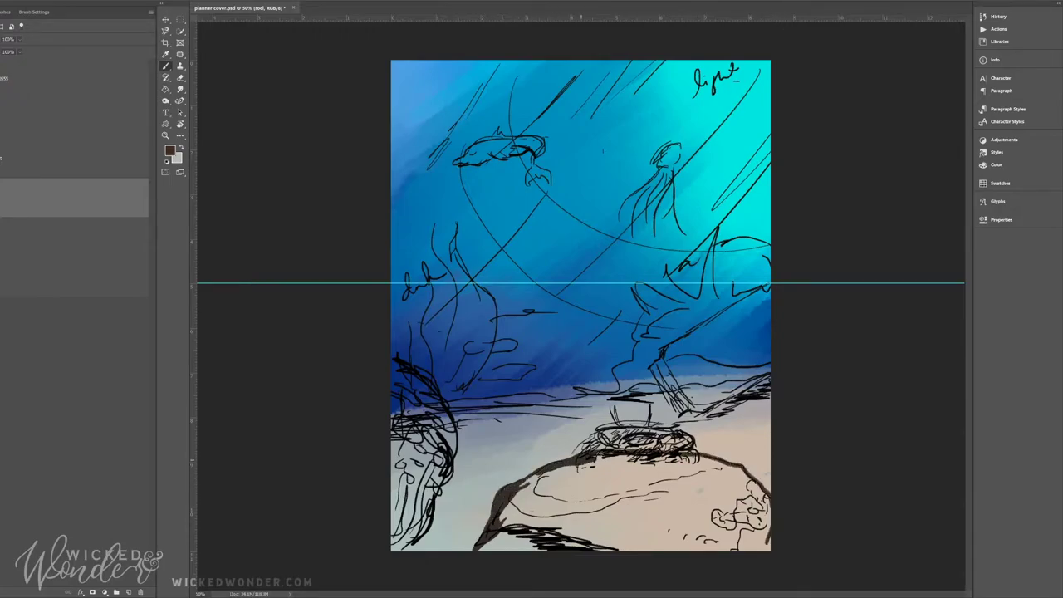
mouse_move(597, 454)
left_mouse_down()
mouse_move(747, 467)
mouse_move(557, 467)
mouse_move(498, 521)
mouse_move(706, 461)
mouse_move(763, 523)
mouse_move(757, 554)
left_mouse_up()
left_click_drag(615, 489, 503, 544)
mouse_move(531, 498)
left_mouse_down()
mouse_move(747, 490)
mouse_move(568, 544)
mouse_move(722, 544)
left_mouse_up()
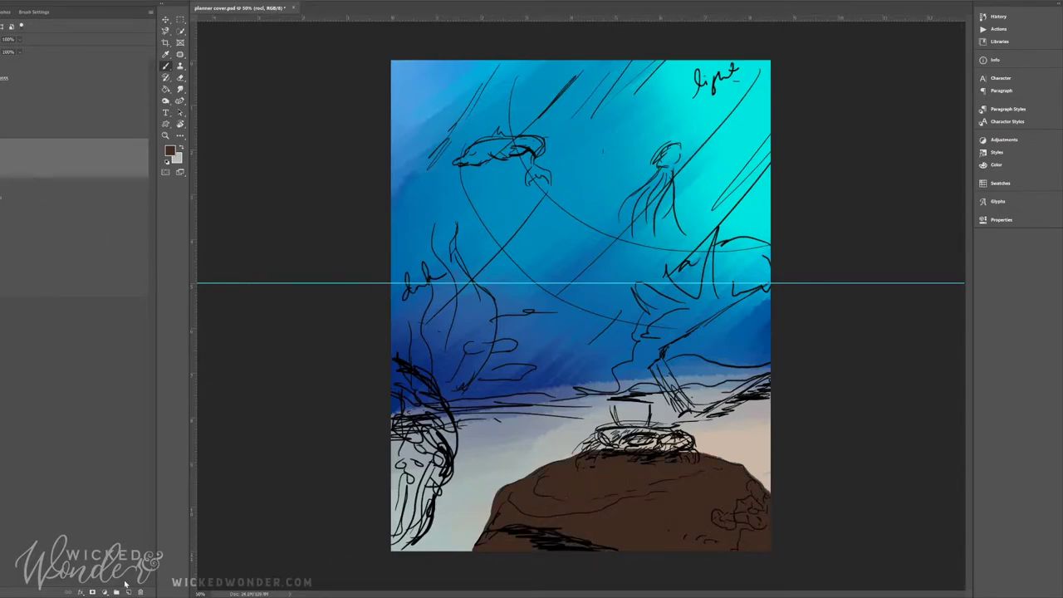
Add a light salmon top to the rock and blend soft browns across it.
mouse_move(535, 498)
left_mouse_down()
mouse_move(713, 456)
mouse_move(739, 474)
left_mouse_up()
left_click_drag(577, 457, 739, 469)
mouse_move(531, 498)
left_mouse_down()
mouse_move(564, 469)
mouse_move(605, 502)
mouse_move(681, 485)
left_mouse_up()
left_click_drag(614, 498, 747, 473)
mouse_move(681, 498)
left_mouse_down()
mouse_move(612, 503)
mouse_move(544, 477)
left_mouse_up()
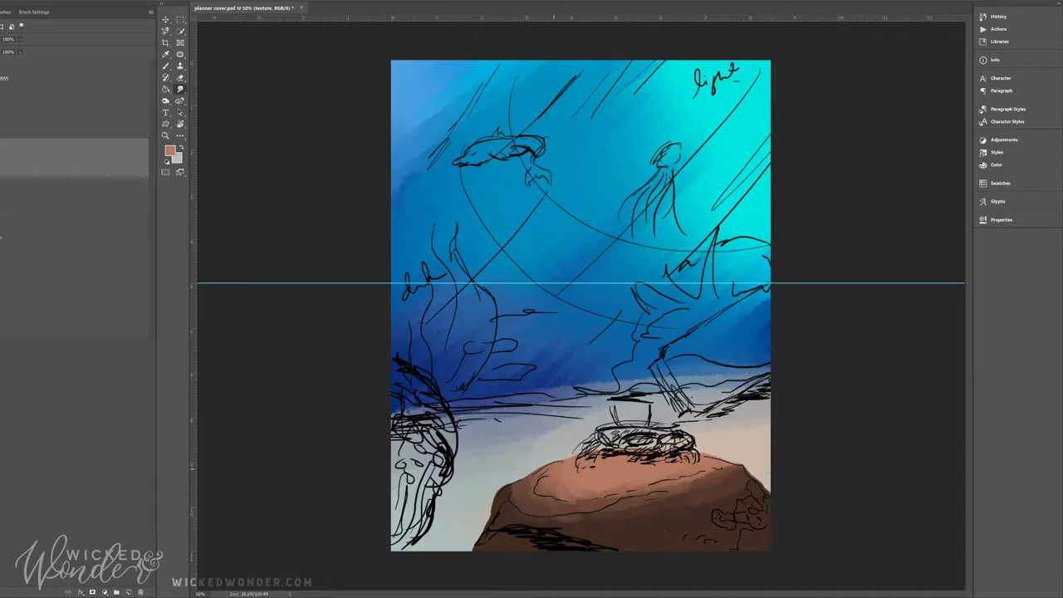
left_click_drag(515, 515, 639, 494)
mouse_move(534, 474)
left_mouse_down()
mouse_move(502, 515)
mouse_move(681, 505)
left_mouse_up()
left_click_drag(618, 514, 743, 481)
Erase sketch scribbles along the rock's bottom and right edges.
key("alt+bracketright")
key("e")
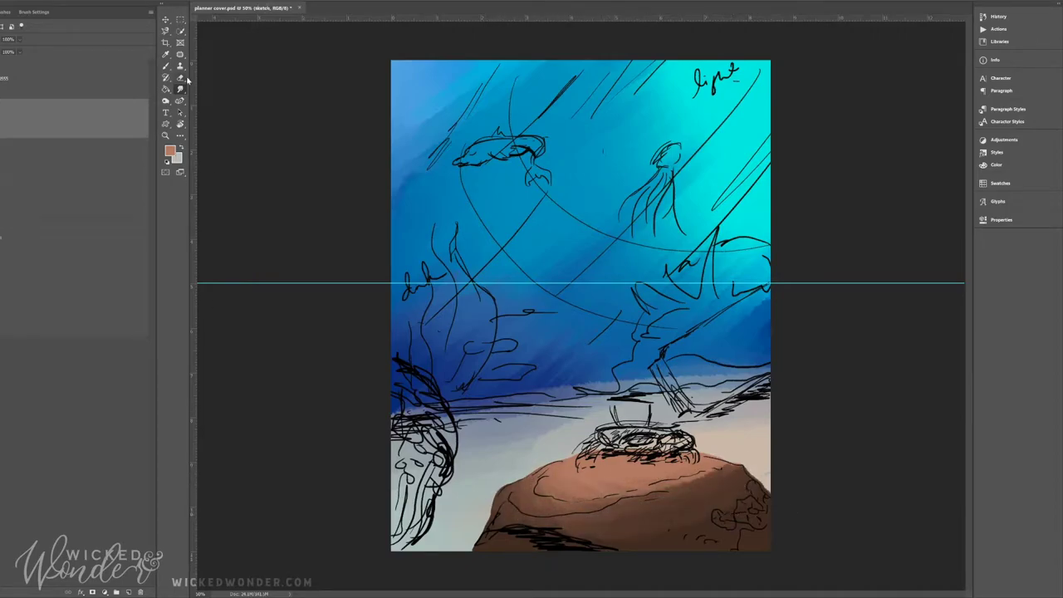
left_click_drag(618, 546, 500, 503)
left_click_drag(733, 525, 768, 494)
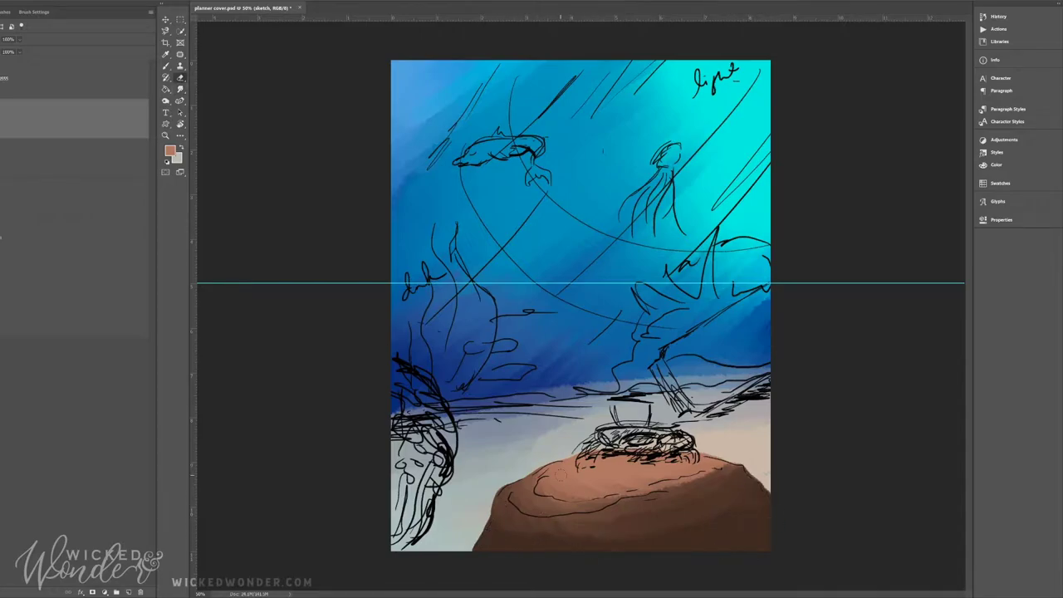
Redraw the rock's bottom edge with a black line.
key("b")
key("d")
mouse_move(515, 532)
left_mouse_down()
mouse_move(508, 540)
mouse_move(526, 556)
left_mouse_up()
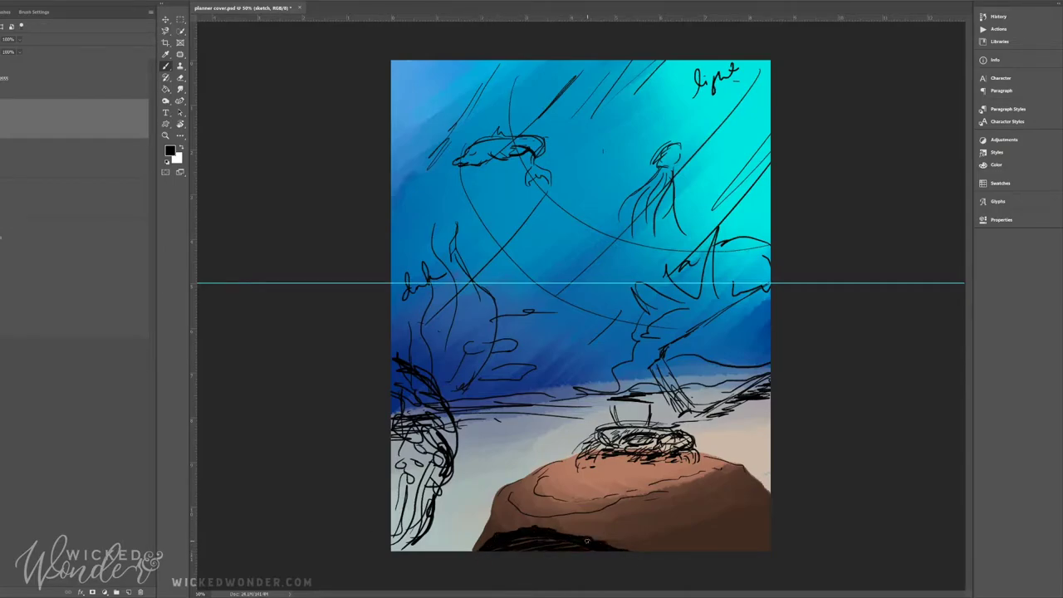
key("e")
key("b")
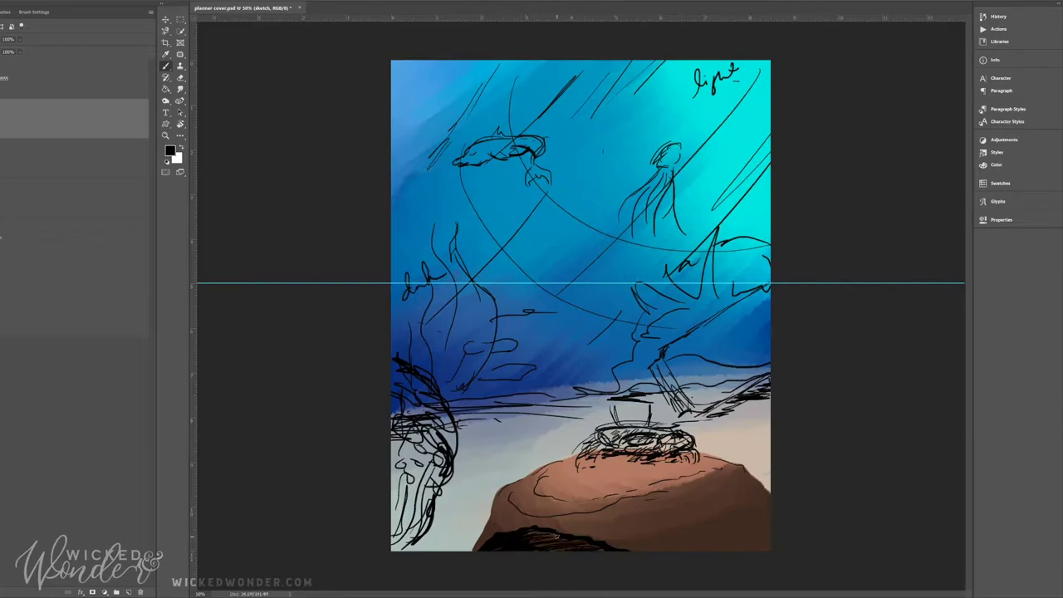
left_click(75, 197)
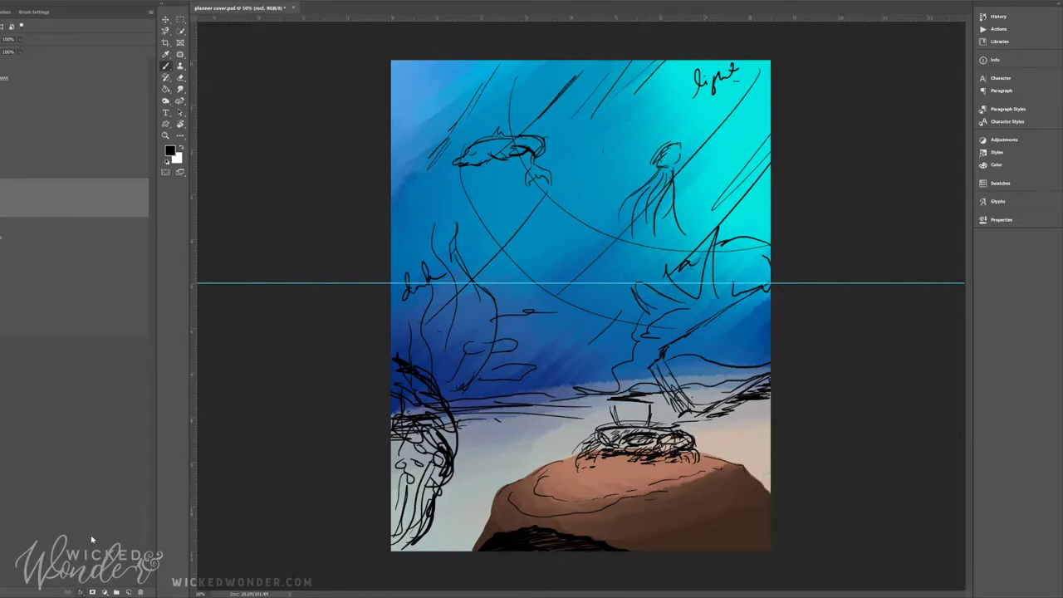
On the sketch layer, erase the scribbles above the rock and ink a thin line along its top edge.
left_click(52, 118)
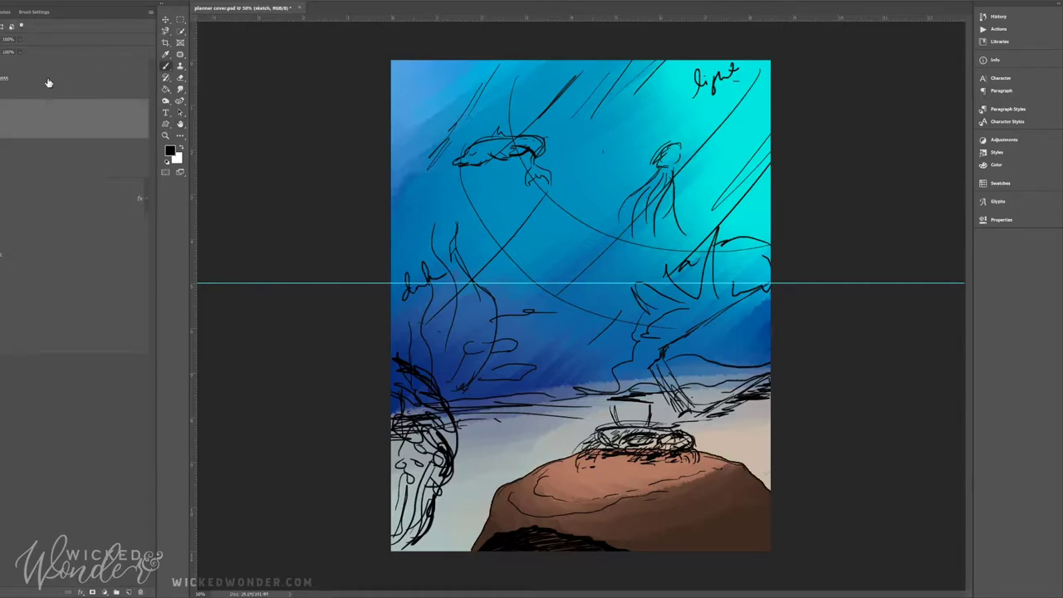
left_click_drag(511, 514, 412, 400)
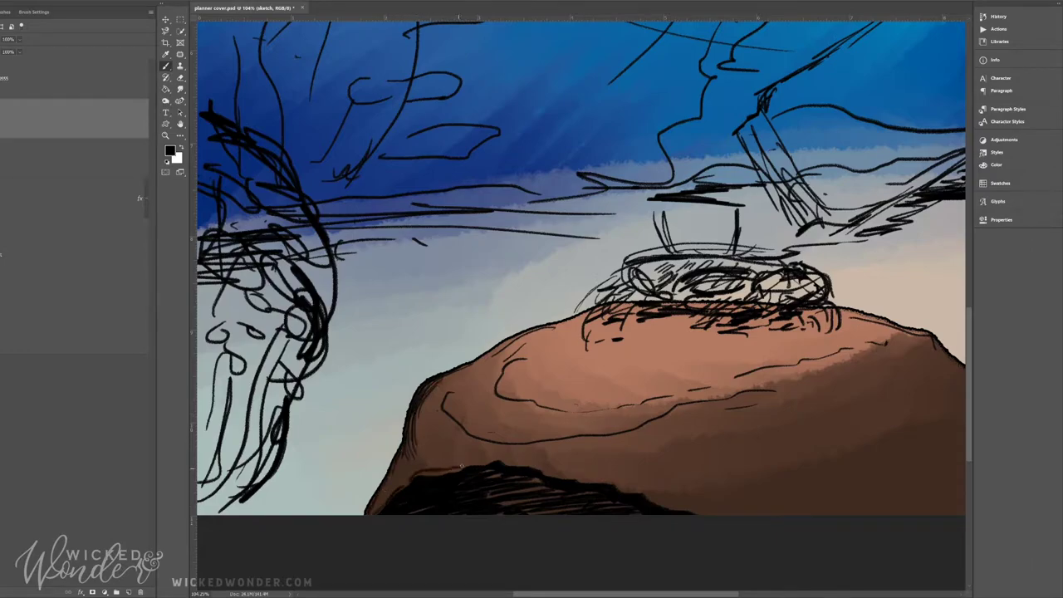
key("ctrl+z")
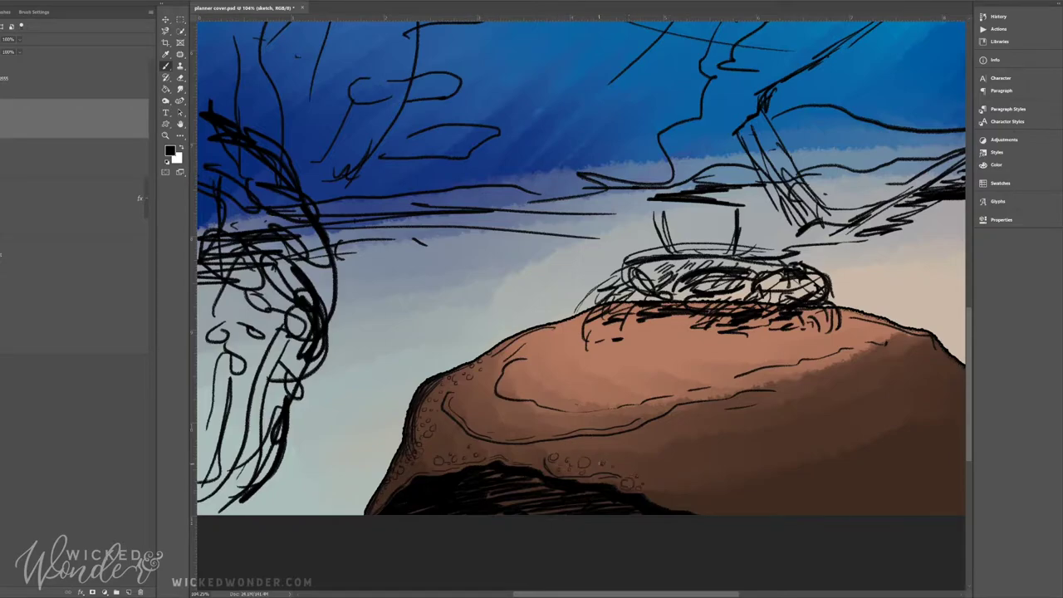
scroll(581, 265, "down", 3)
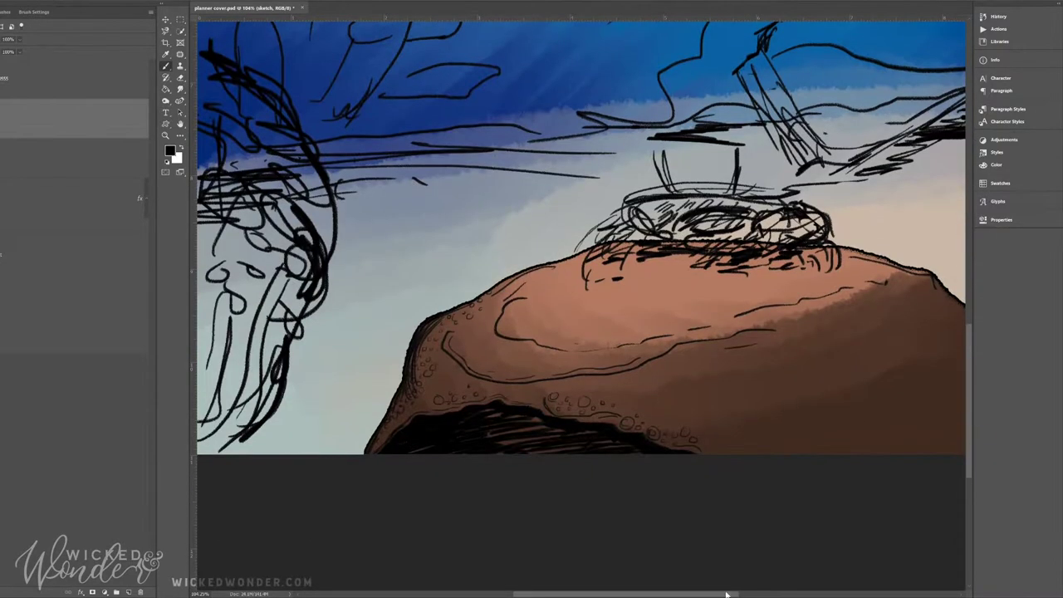
scroll(581, 265, "right", 3)
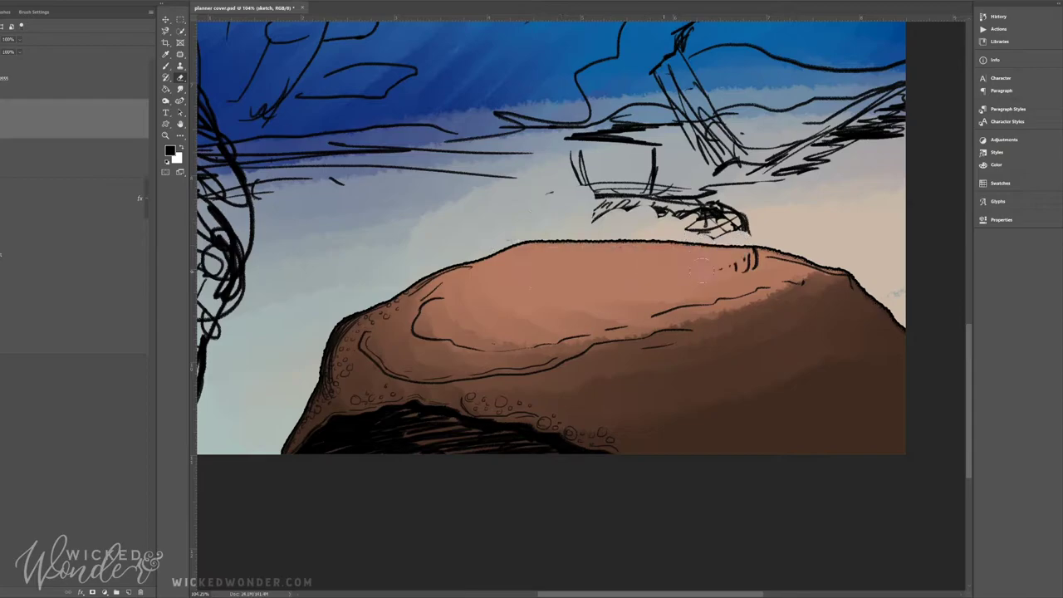
left_click_drag(463, 282, 498, 170)
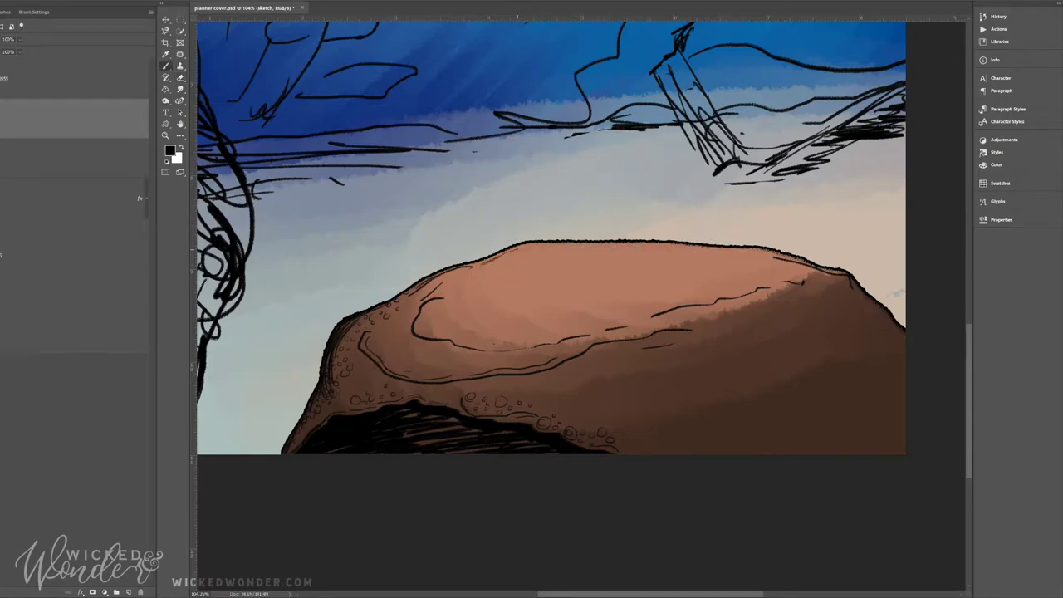
left_click_drag(505, 247, 737, 249)
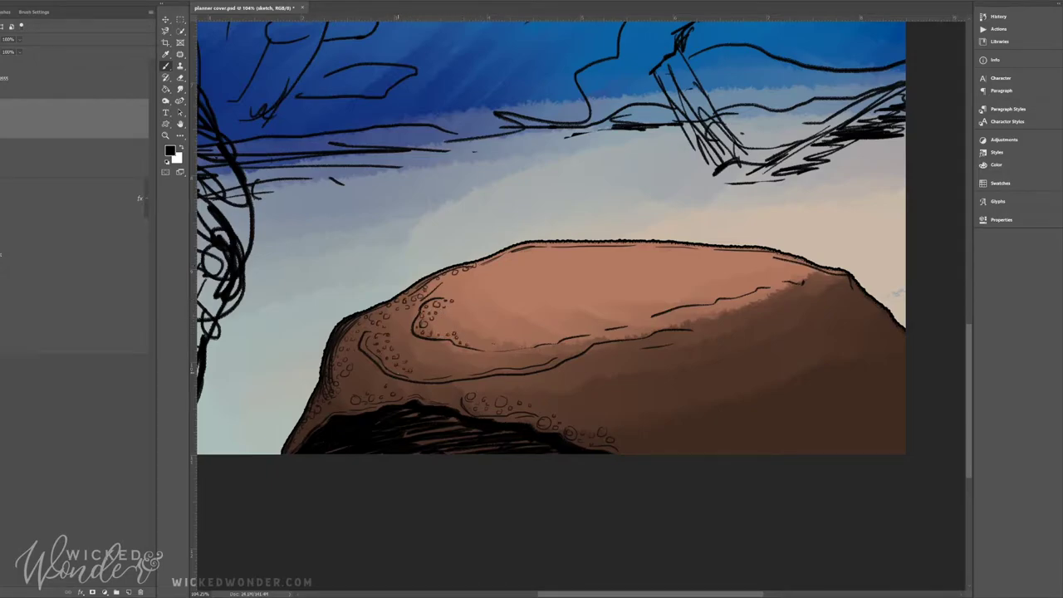
key("z")
mouse_move(747, 431)
left_mouse_down()
mouse_move(787, 423)
mouse_move(736, 386)
left_mouse_up()
key("b")
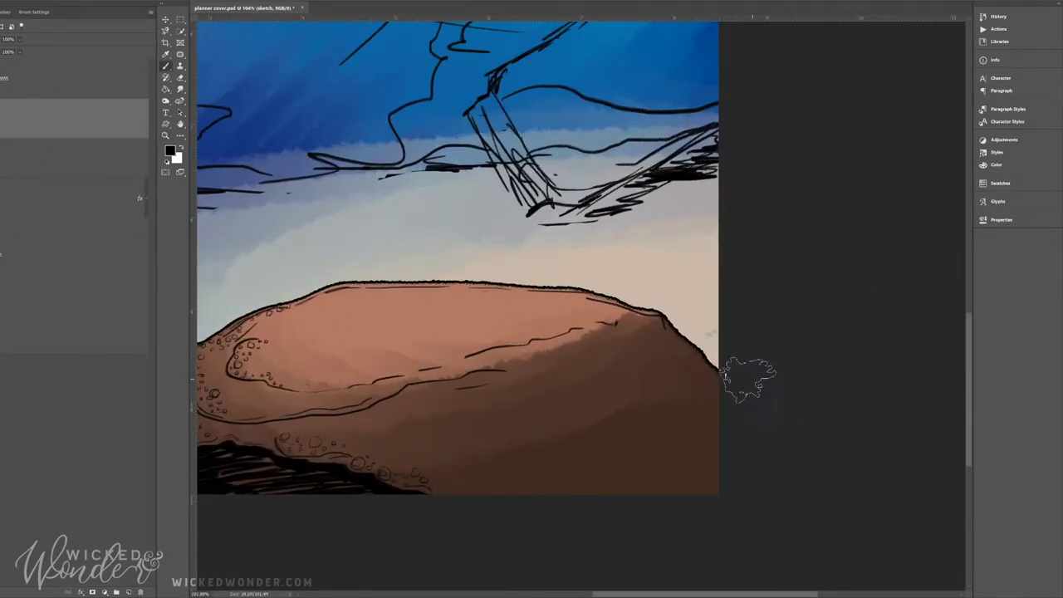
On the texture layer, speckle the rock's right and bottom edges with its sampled dark brown.
key("alt+bracketleft")
mouse_move(726, 370)
left_mouse_down()
mouse_move(735, 503)
mouse_move(581, 510)
left_mouse_up()
key("]")
key("]")
key("]")
scroll(673, 498, "down", 1)
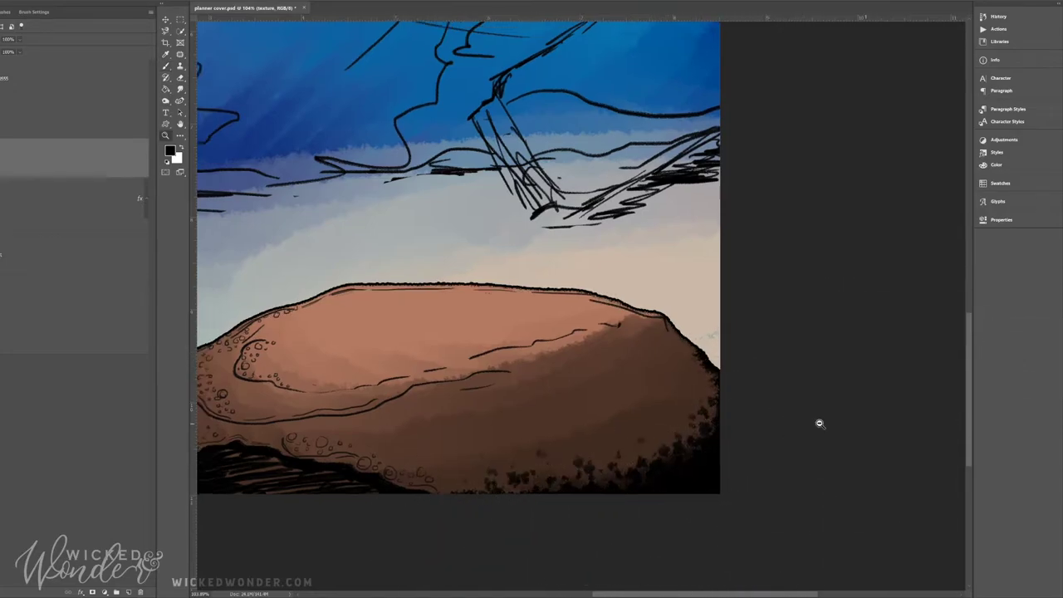
scroll(816, 422, "down", 2)
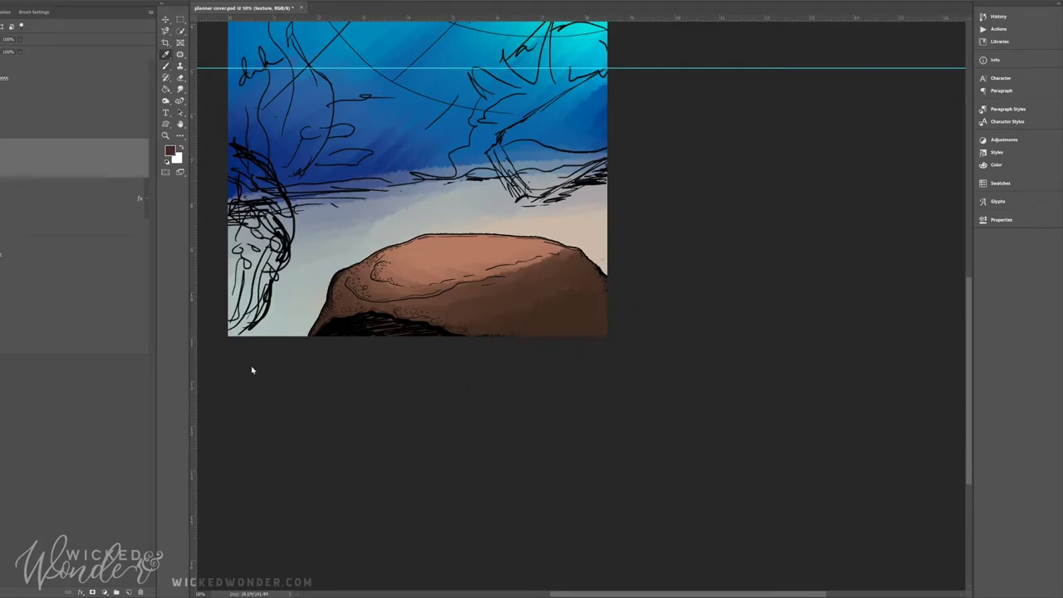
left_click(582, 319, "alt")
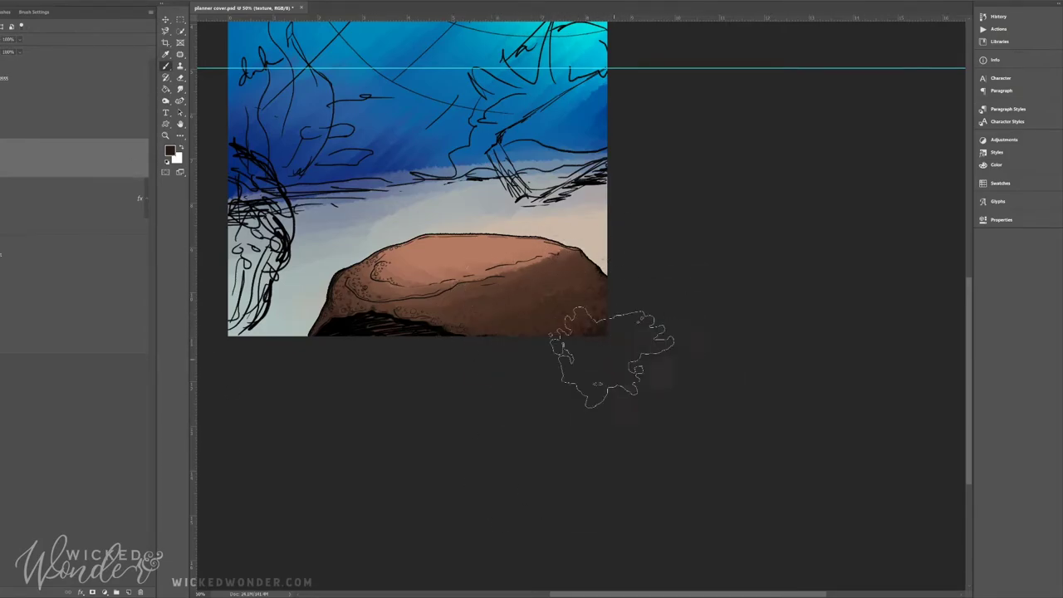
key("bracketleft")
key("bracketleft")
key("bracketleft")
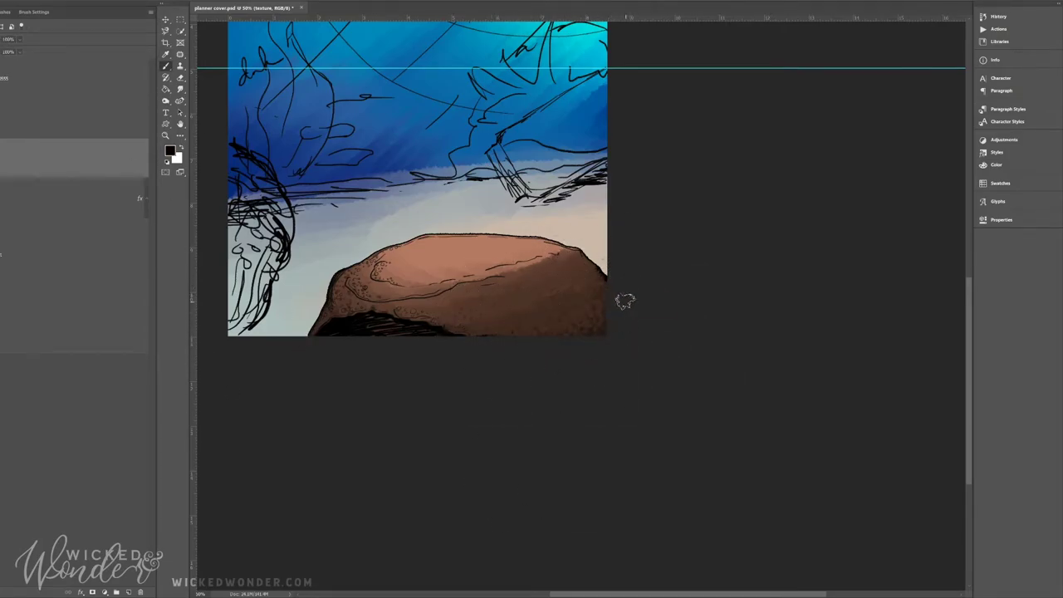
key("bracketright")
key("bracketright")
key("bracketright")
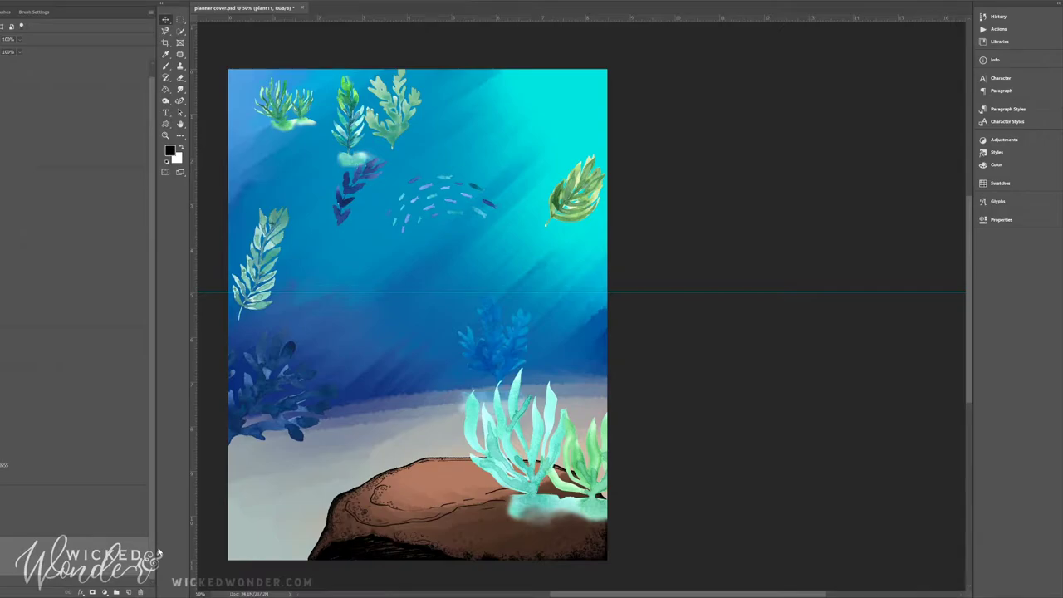
Move plant13 below the rock in the layer stack, shift coral1 right and the dark blue plant down.
left_click(52, 199)
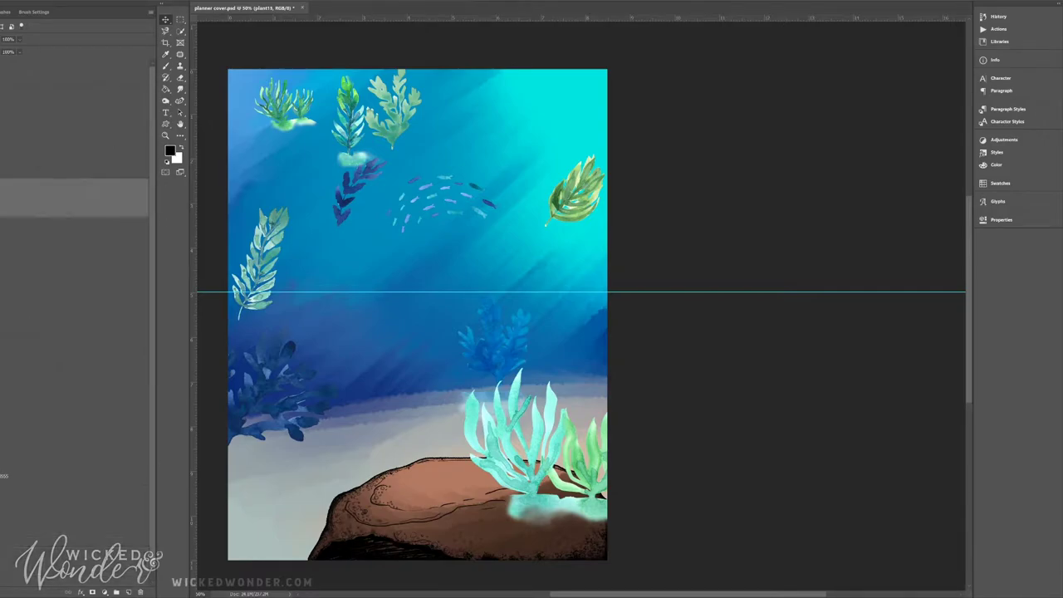
left_click_drag(56, 197, 40, 498)
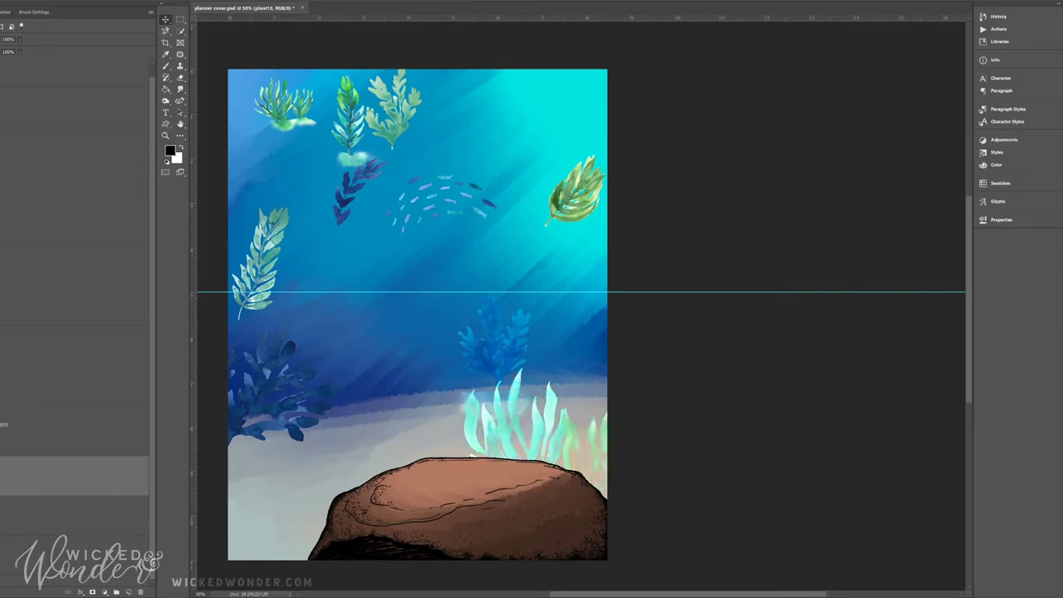
left_click(40, 510)
left_click_drag(515, 346, 599, 352)
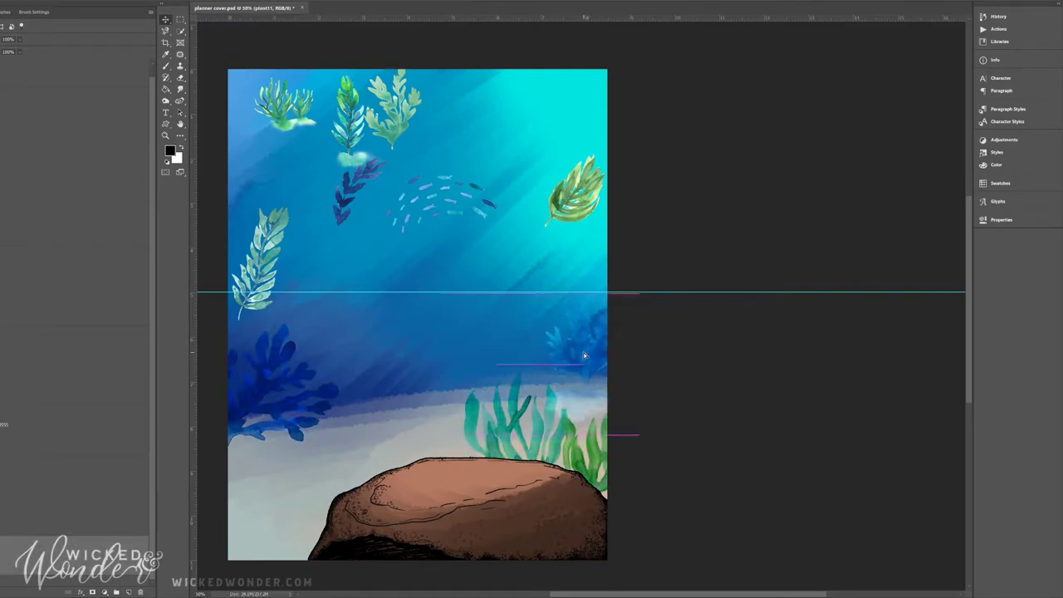
mouse_move(356, 192)
left_mouse_down()
mouse_move(247, 370)
mouse_move(278, 376)
left_mouse_up()
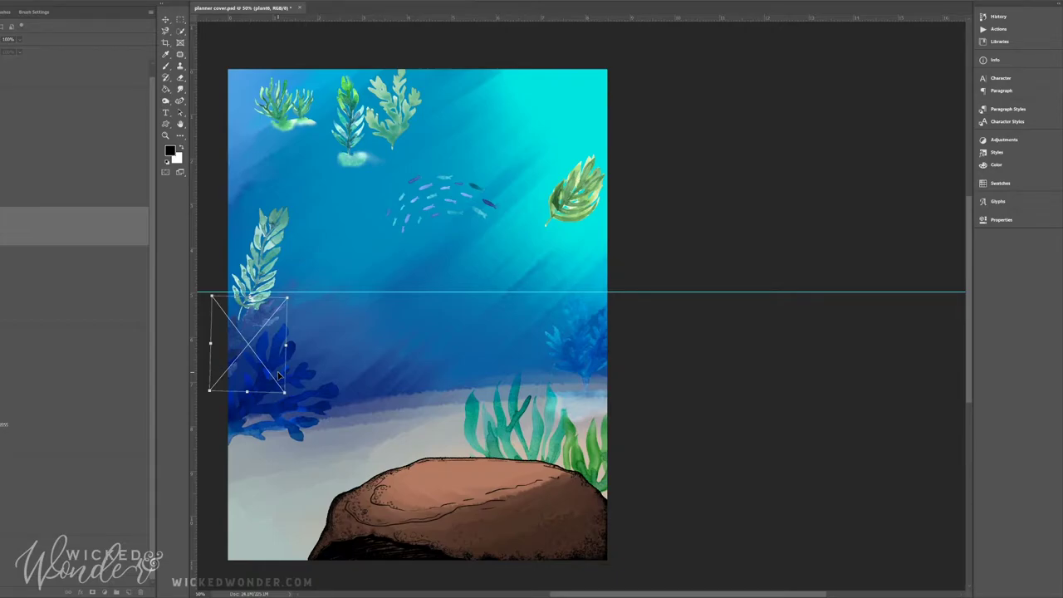
Move a plant toward the lower left and distort it into a skewed shape.
left_click_drag(290, 308, 286, 403)
scroll(287, 403, "left", 3)
left_click_drag(287, 490, 291, 489)
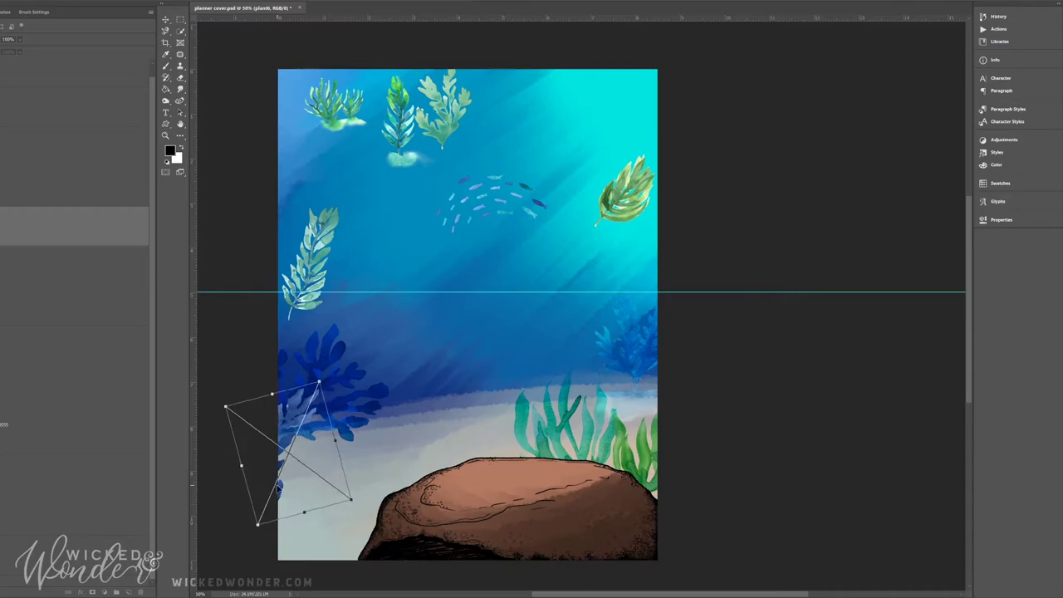
key("Return")
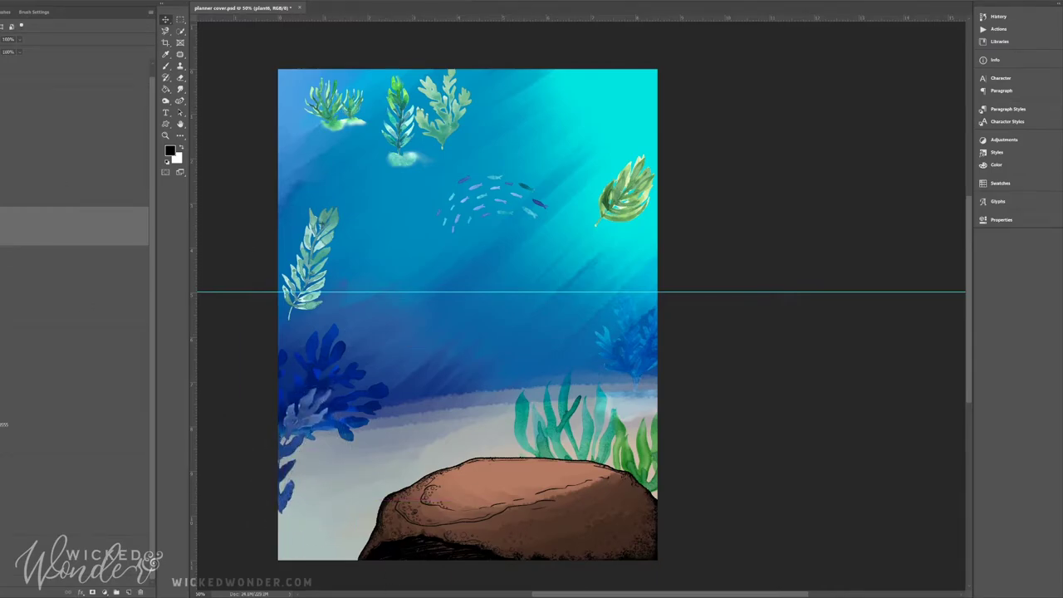
Shift the top plants to the right edge and bottom-left, then reorder a plant layer.
mouse_move(399, 120)
left_mouse_down()
mouse_move(356, 333)
mouse_move(628, 357)
mouse_move(668, 349)
left_mouse_up()
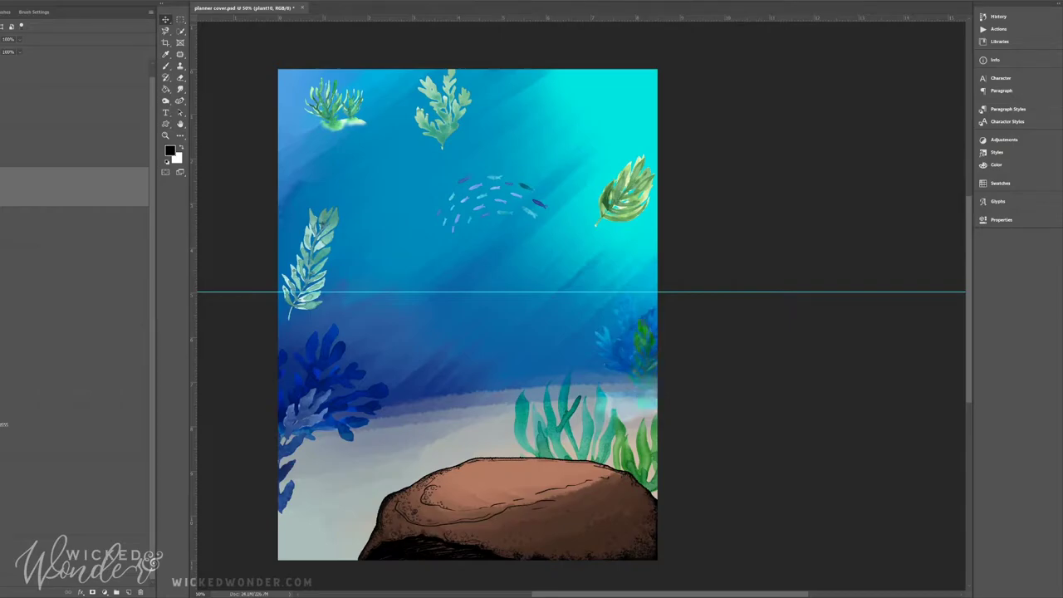
mouse_move(440, 108)
left_mouse_down()
mouse_move(362, 475)
mouse_move(662, 476)
mouse_move(306, 358)
mouse_move(306, 310)
mouse_move(621, 363)
mouse_move(606, 349)
left_mouse_up()
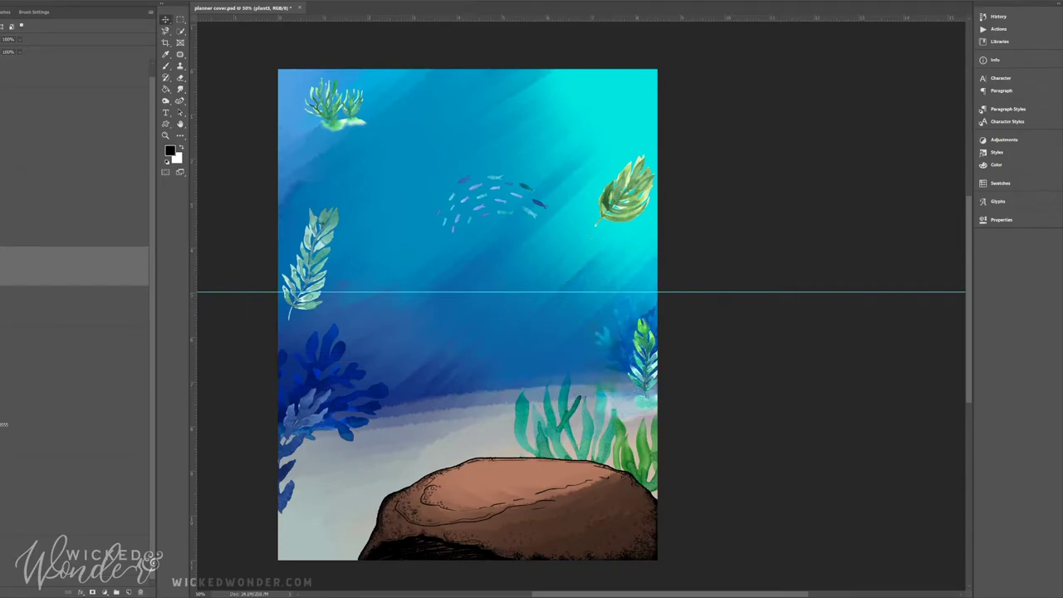
key("alt+bracketleft")
key("alt+bracketleft")
key("alt+bracketleft")
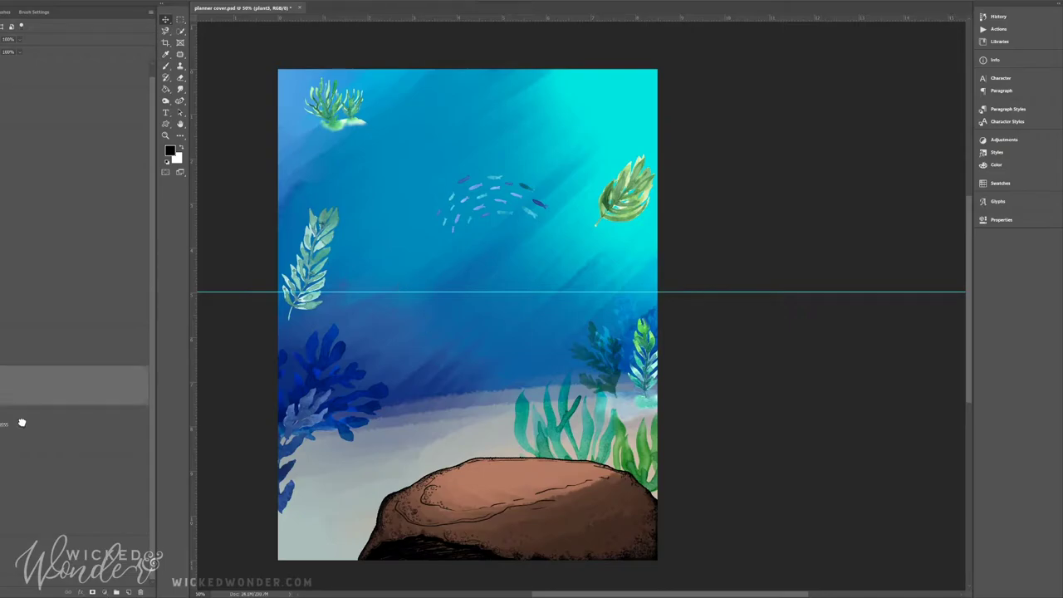
key("alt+bracketleft")
key("alt+bracketright")
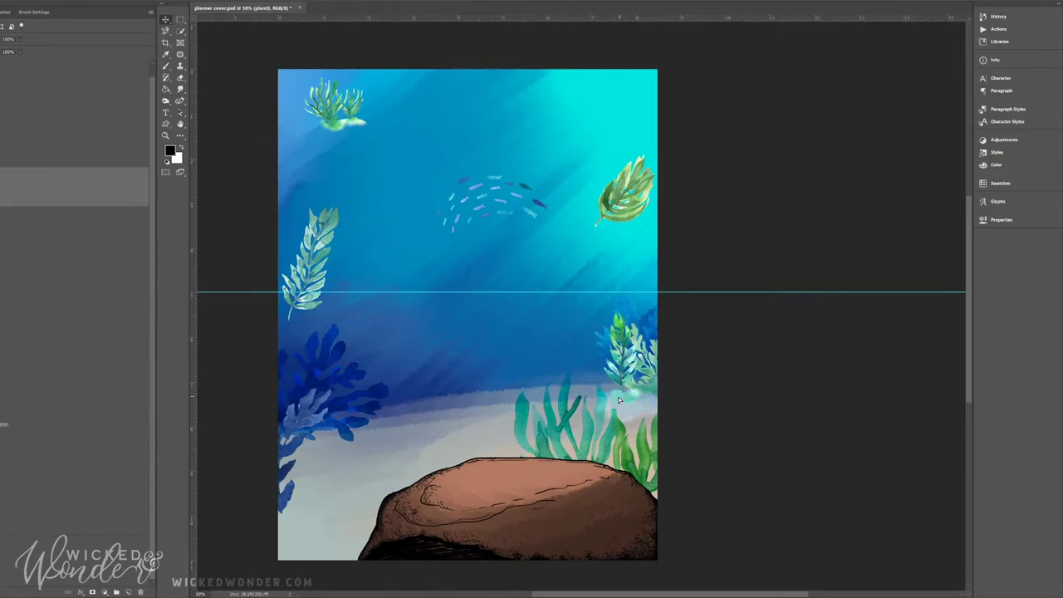
left_click_drag(619, 381, 605, 338)
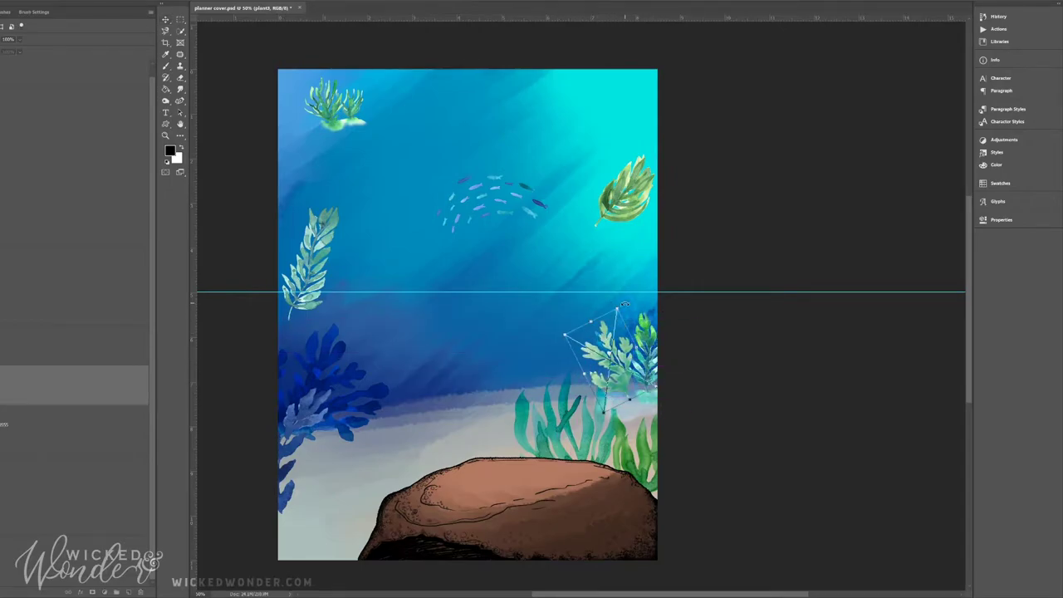
left_click_drag(22, 388, 32, 565)
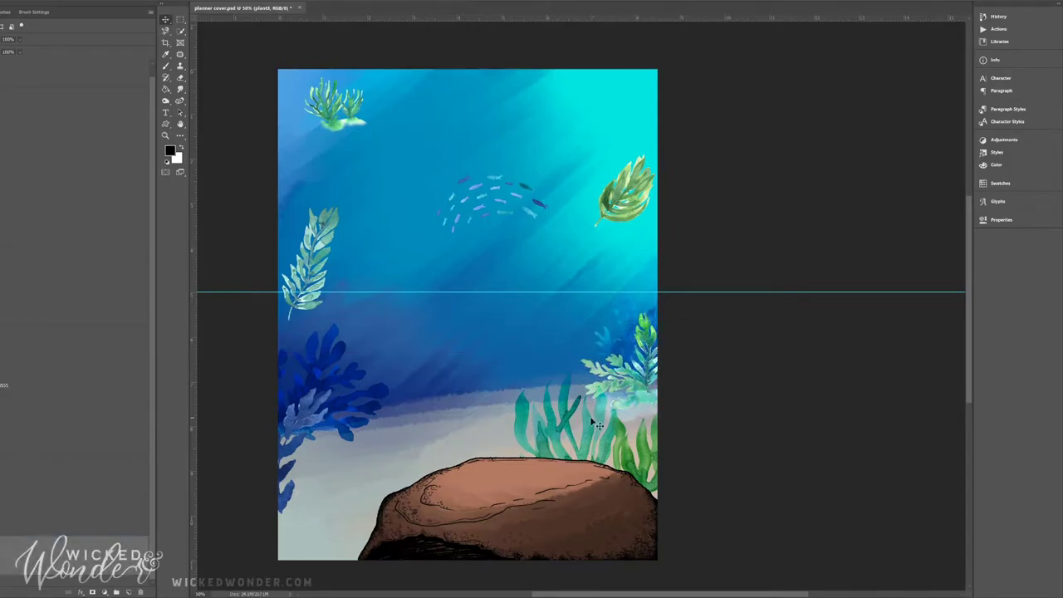
Put the leafy plant at bottom-left and a smaller seaweed at the rock's lower right.
left_click_drag(645, 211, 338, 526)
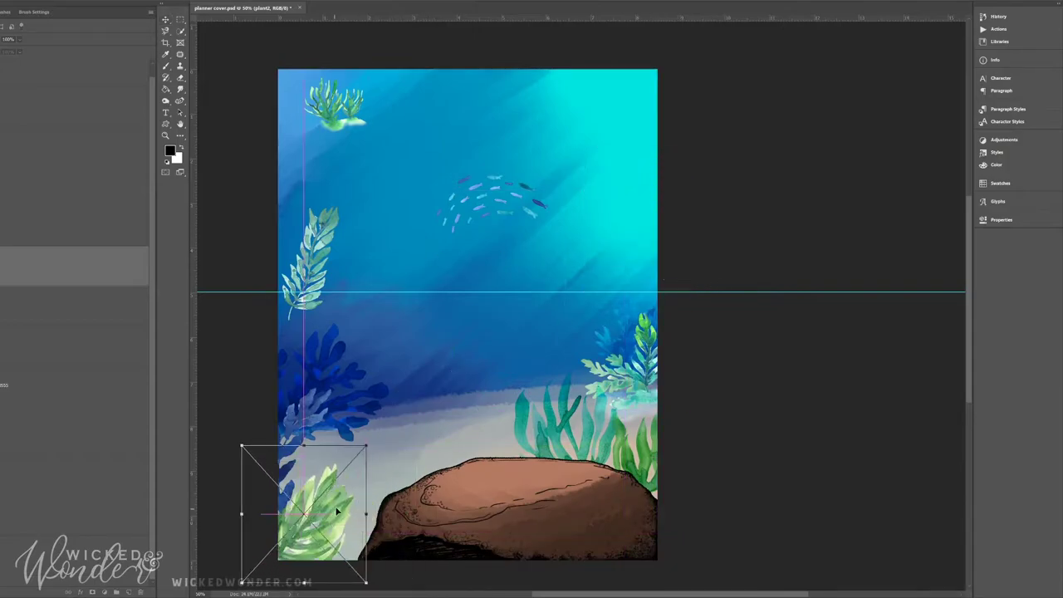
left_click_drag(334, 104, 641, 543)
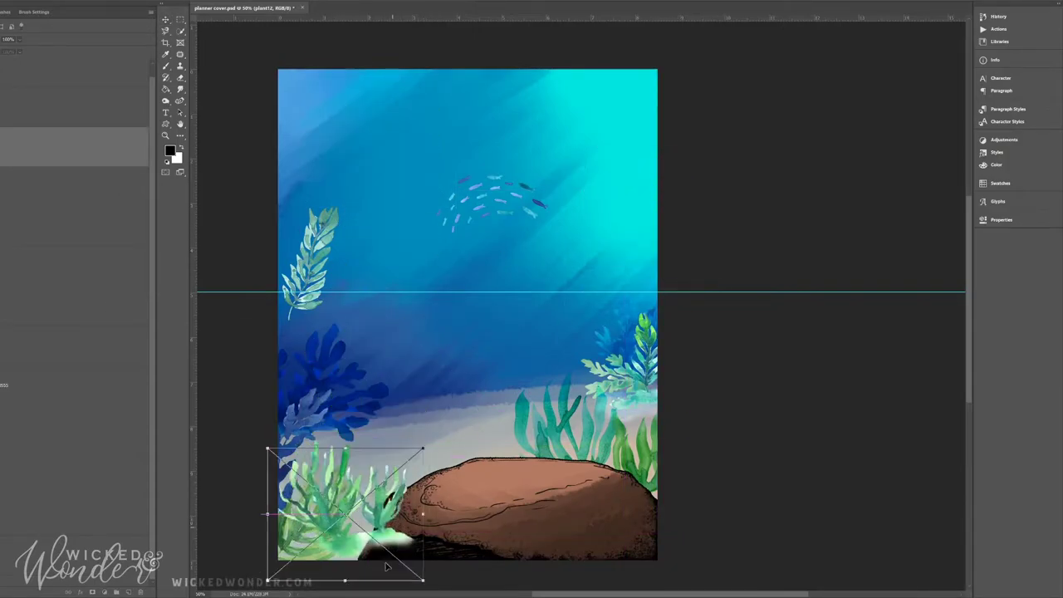
left_click_drag(521, 433, 571, 473)
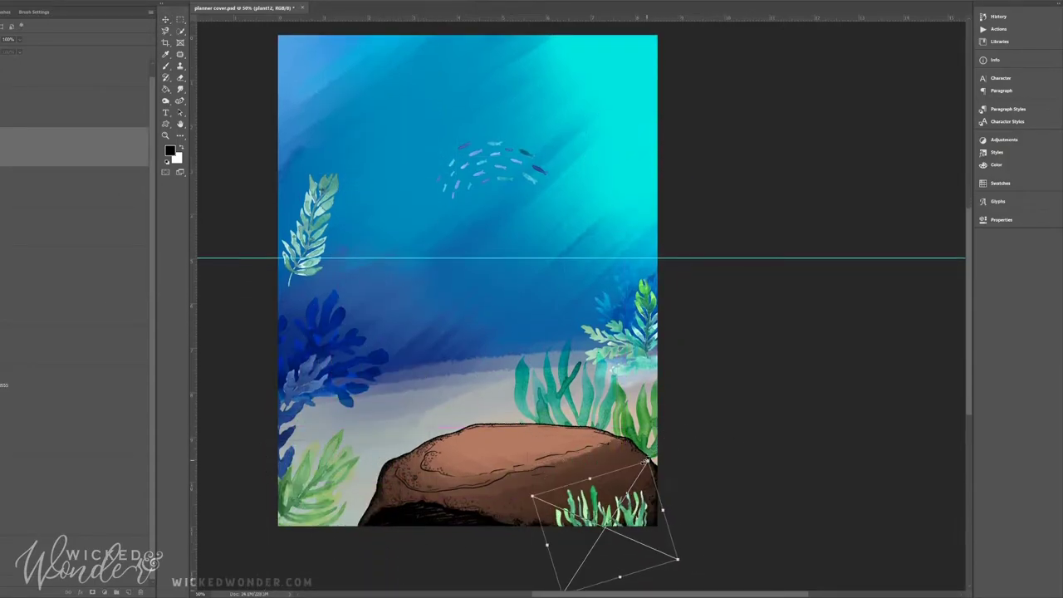
key("Return")
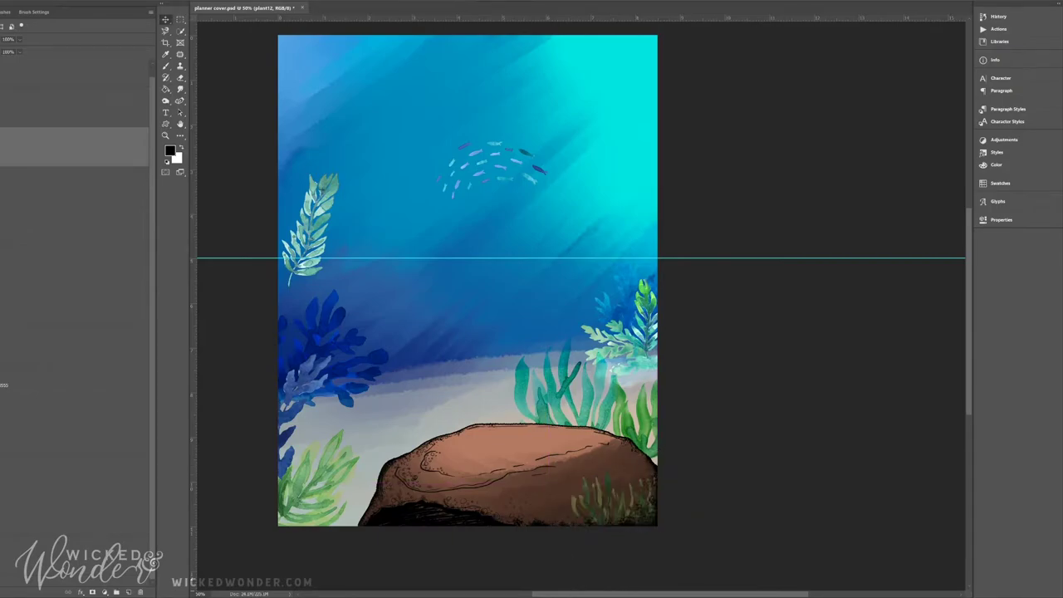
key("ctrl+z")
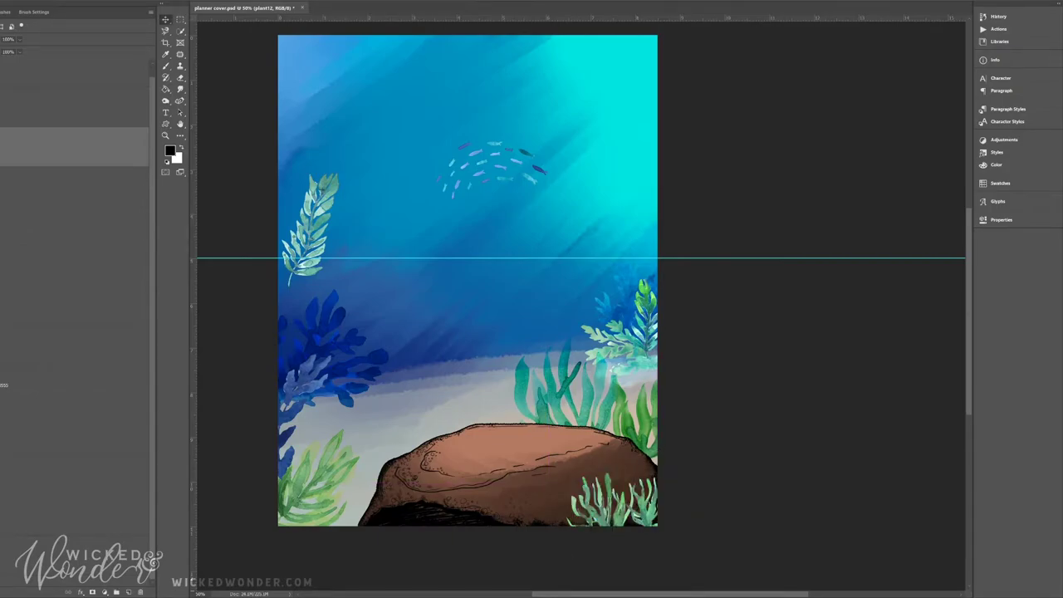
Place the pale fern beside the rock and adjust its stacking against the rock.
left_click(75, 306)
left_click_drag(308, 228, 392, 457)
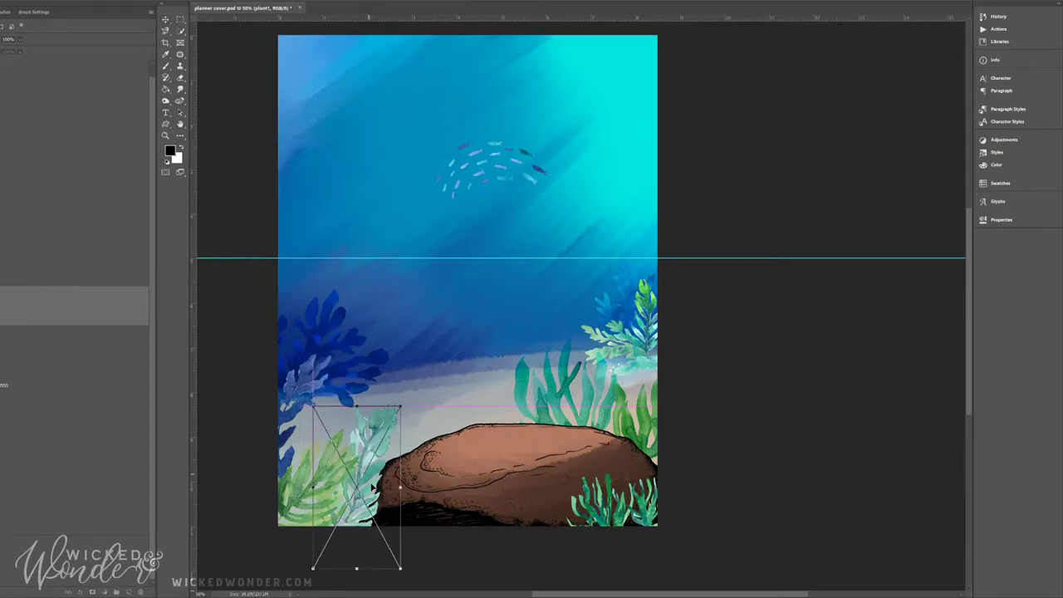
key("Return")
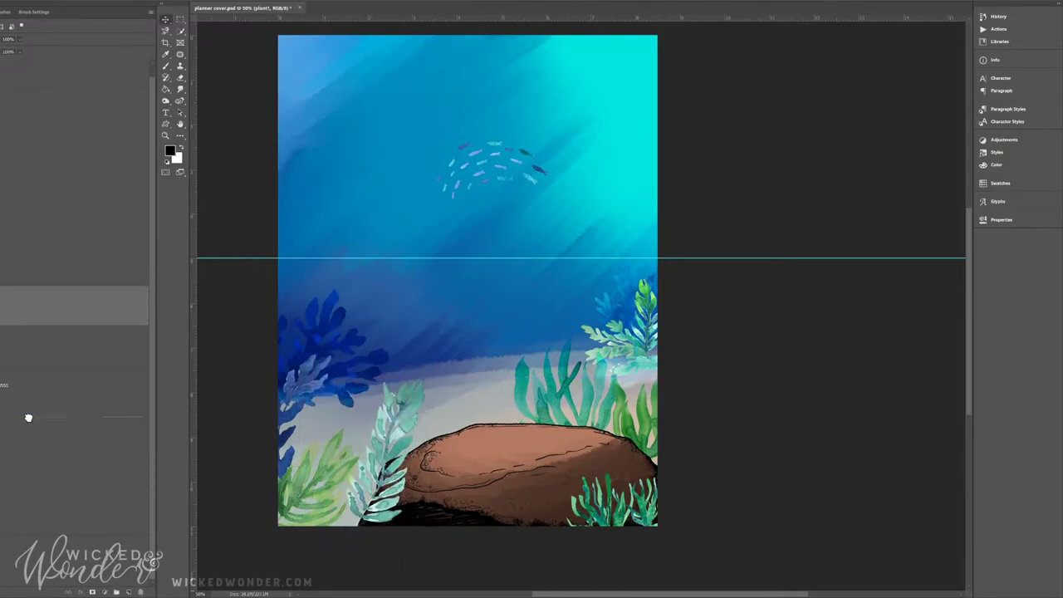
mouse_move(75, 306)
left_mouse_down()
mouse_move(28, 418)
mouse_move(75, 372)
left_mouse_up()
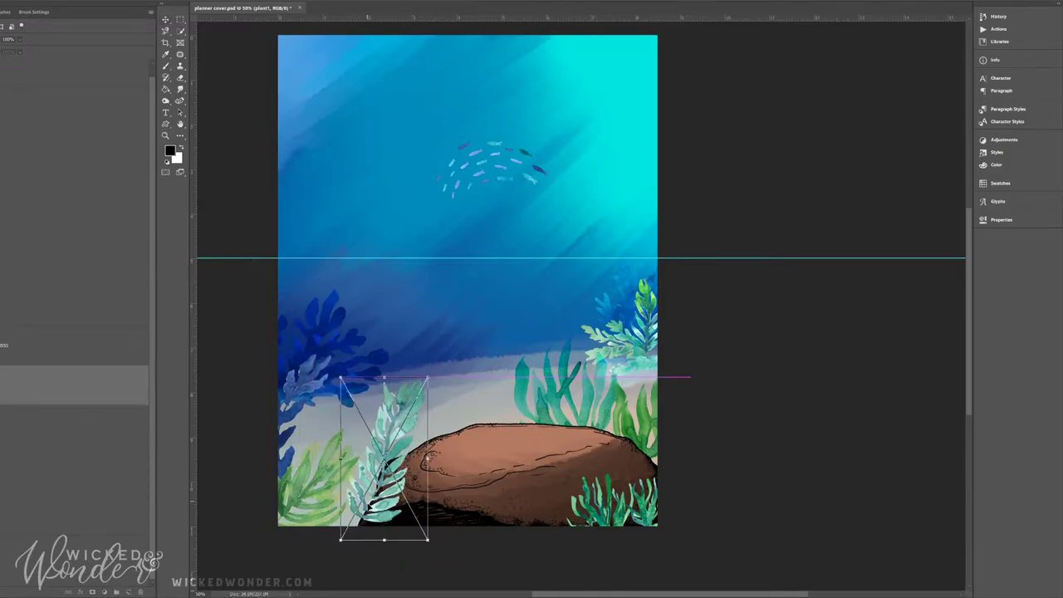
left_click_drag(386, 448, 399, 453)
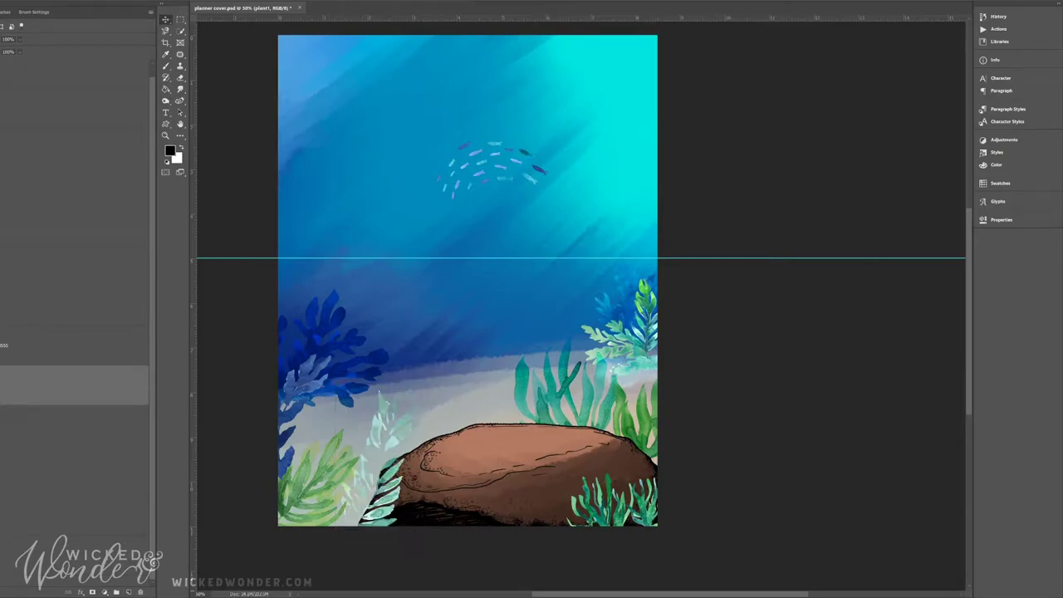
key("ctrl+z")
Move the fish2 school slightly up and to the right.
left_click(75, 306)
key("ctrl+t")
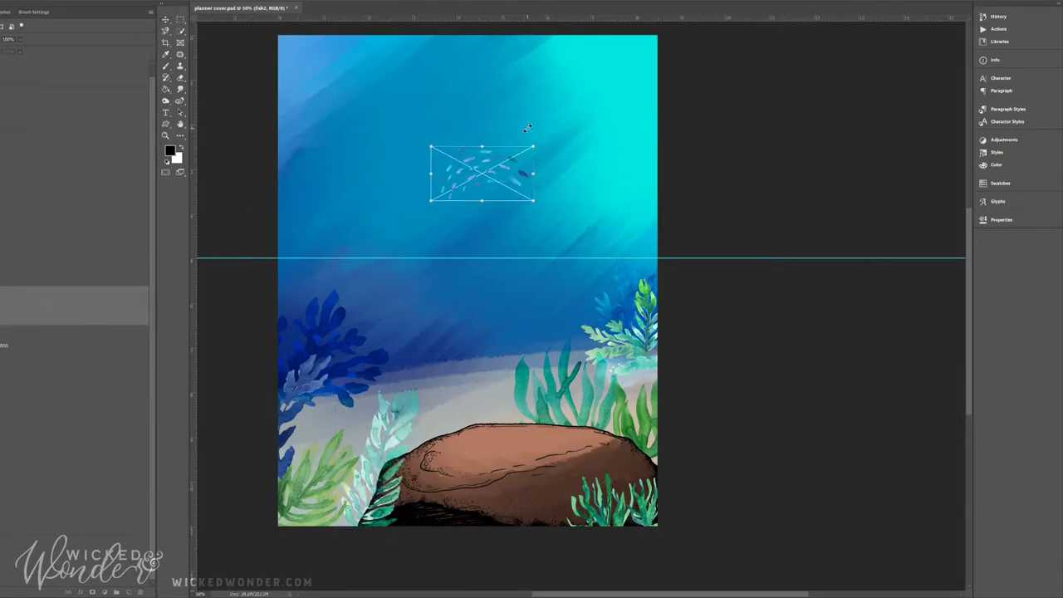
mouse_move(527, 130)
left_mouse_down()
mouse_move(435, 69)
mouse_move(535, 105)
left_mouse_up()
key("Return")
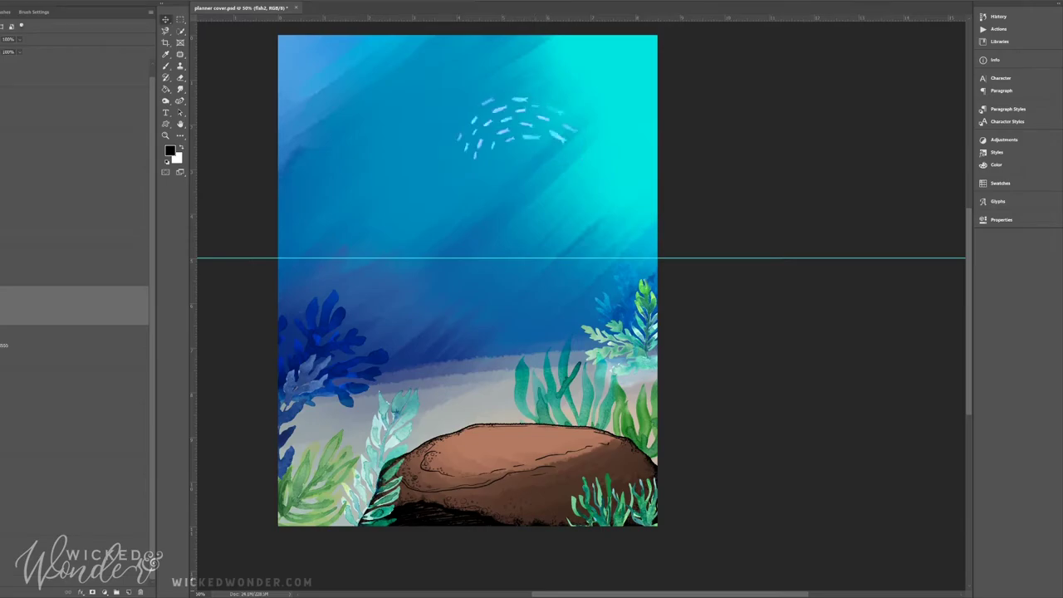
Move one jellyfish to the top-left, and shift the right-side jellyfish left and shrink it.
key("ctrl+t")
left_click_drag(585, 241, 391, 74)
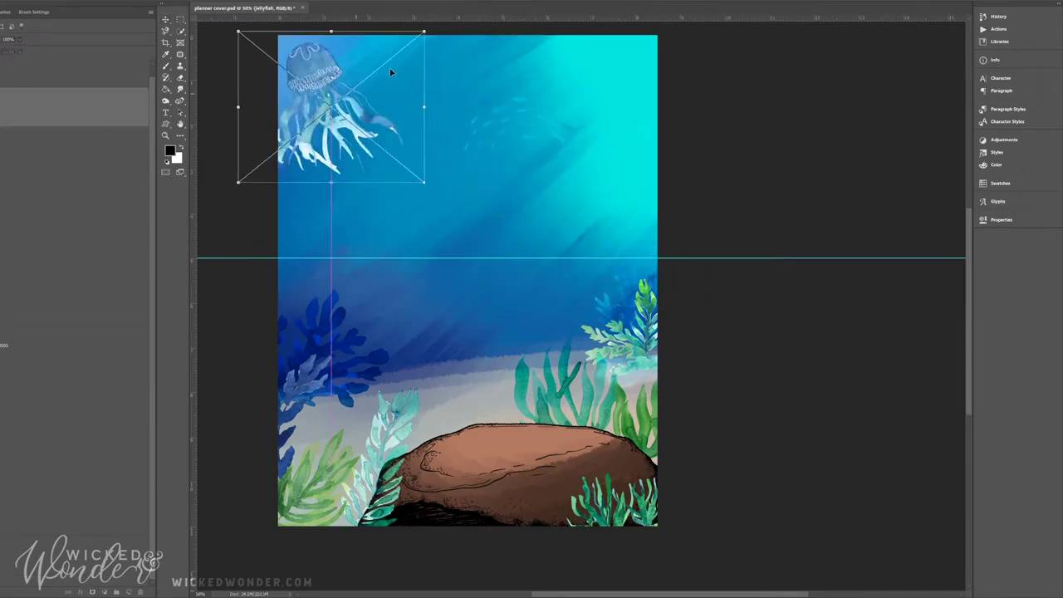
key("Return")
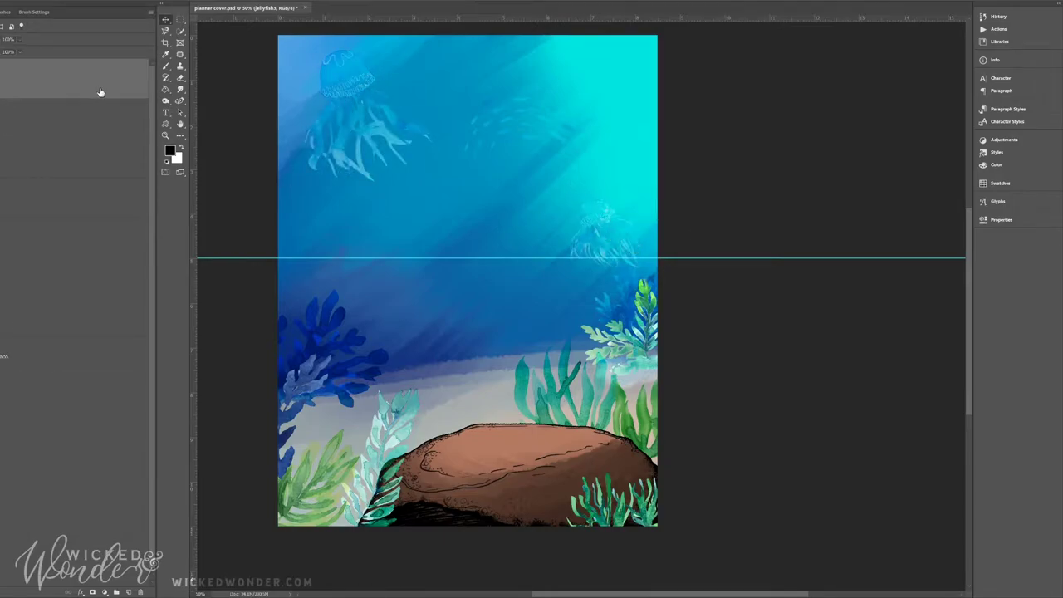
key("ctrl+t")
left_click_drag(612, 238, 421, 280)
mouse_move(463, 239)
left_mouse_down()
mouse_move(402, 309)
mouse_move(339, 233)
left_mouse_up()
key("Return")
Nudge the top-left jellyfish right and jellyfish3 left, then select the plant3 and plant13 layers.
left_click(83, 107)
key("ctrl+t")
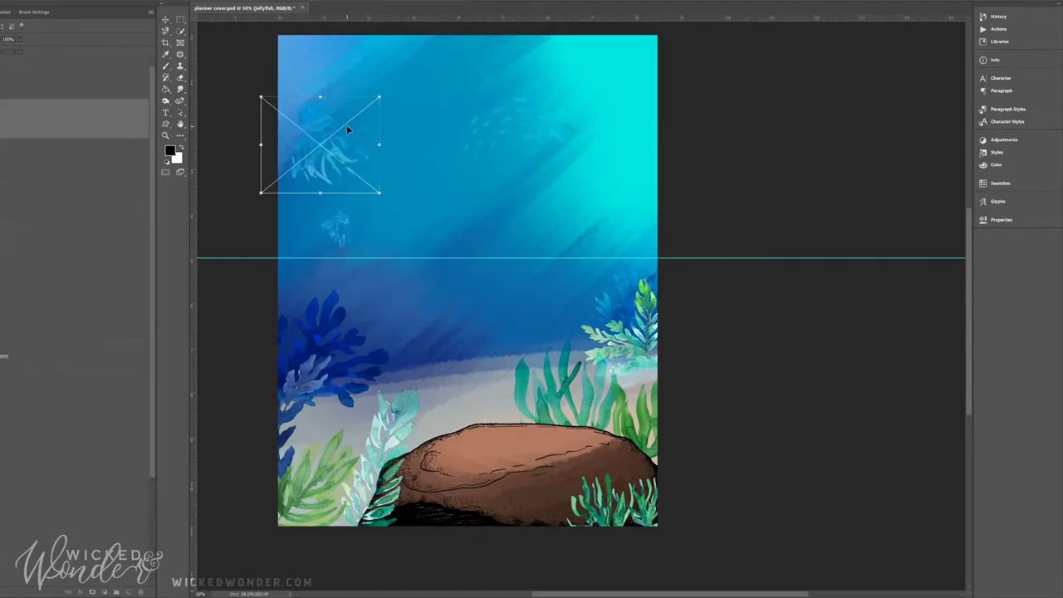
left_click_drag(347, 128, 378, 133)
key("Return")
left_click_drag(336, 226, 312, 230)
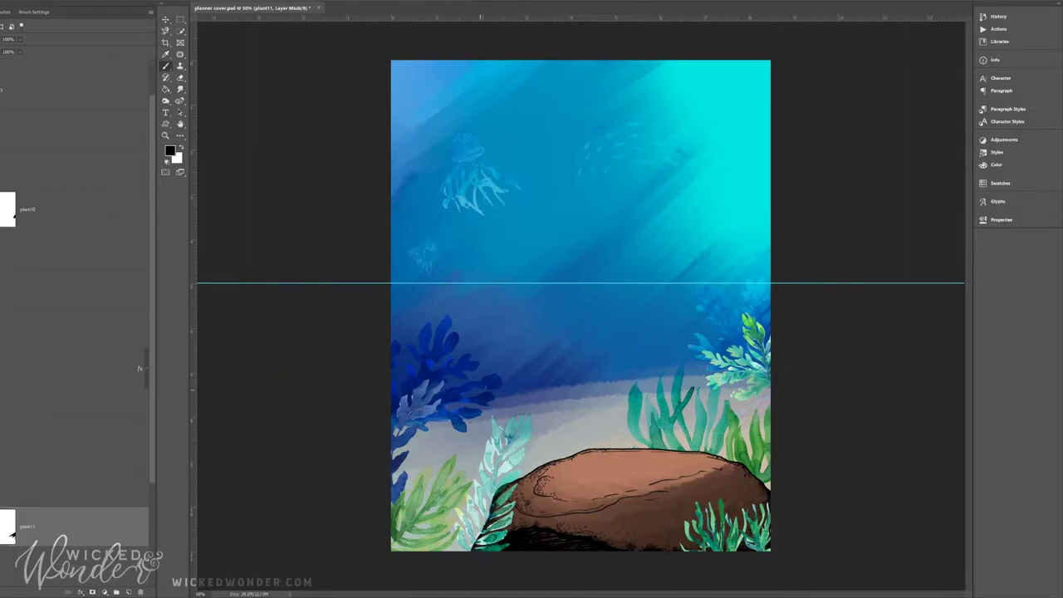
key("v")
left_click(781, 361)
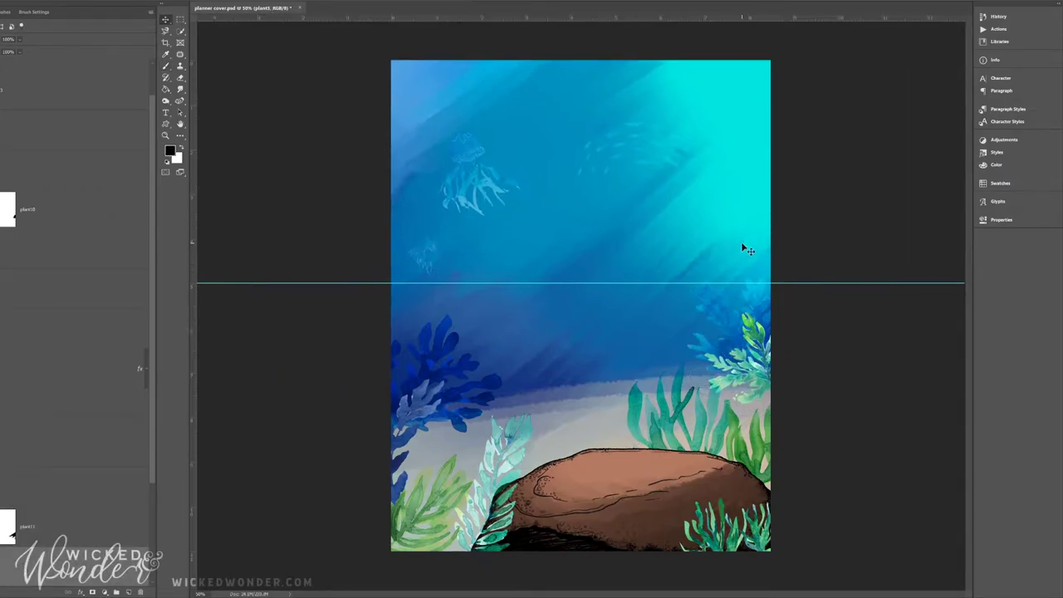
left_click(28, 446)
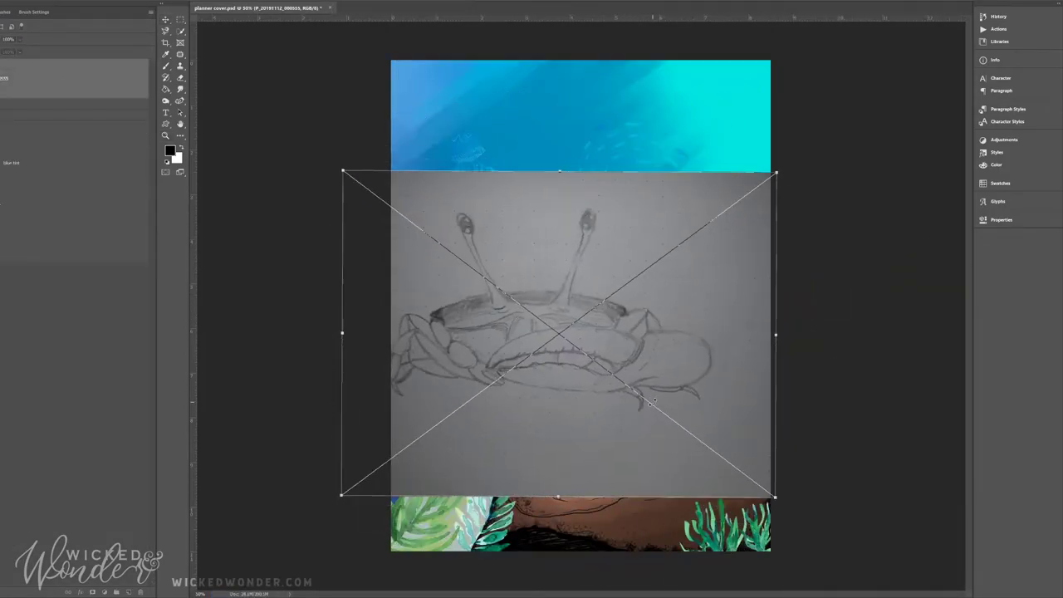
Commit the placed crab pencil sketch across the cover's middle and zoom in.
key("Return")
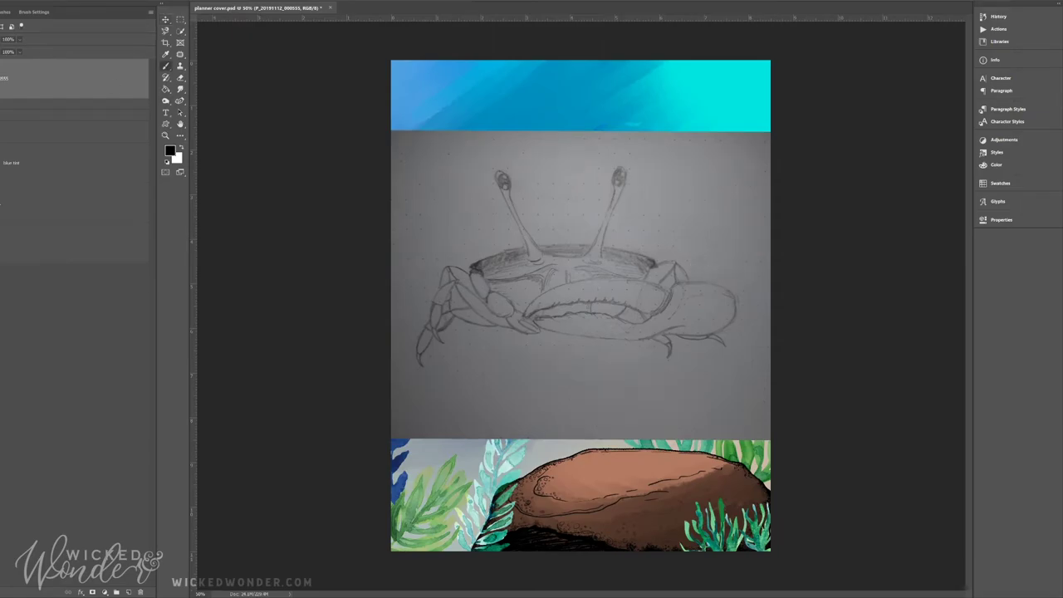
scroll(564, 274, "up", 3)
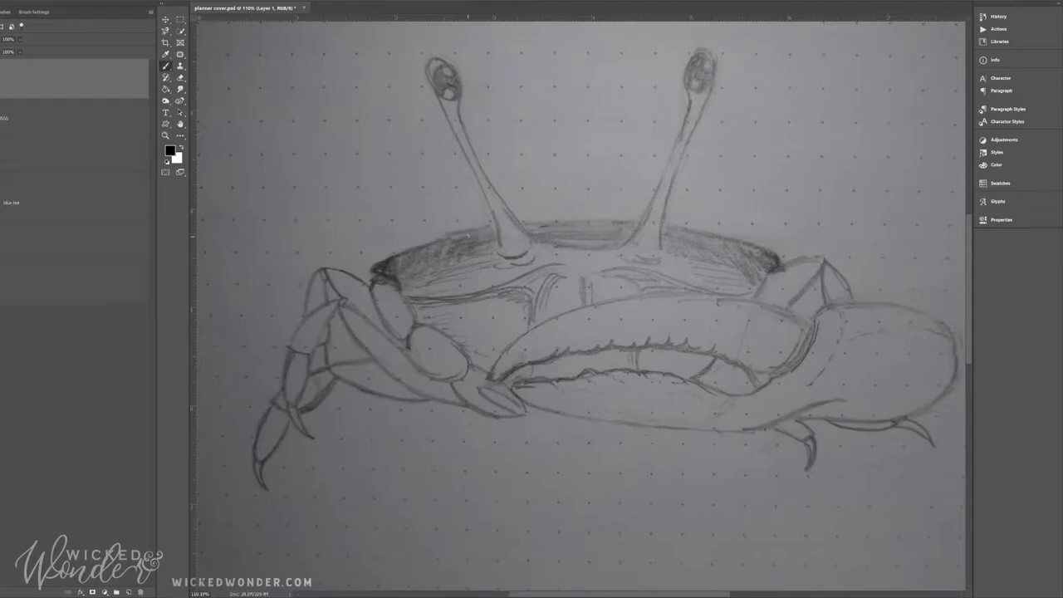
Ink the crab's shell top edges and both eyestalks with their eye tips in black.
left_click_drag(496, 224, 379, 264)
mouse_move(518, 221)
left_mouse_down()
mouse_move(644, 216)
mouse_move(783, 267)
left_mouse_up()
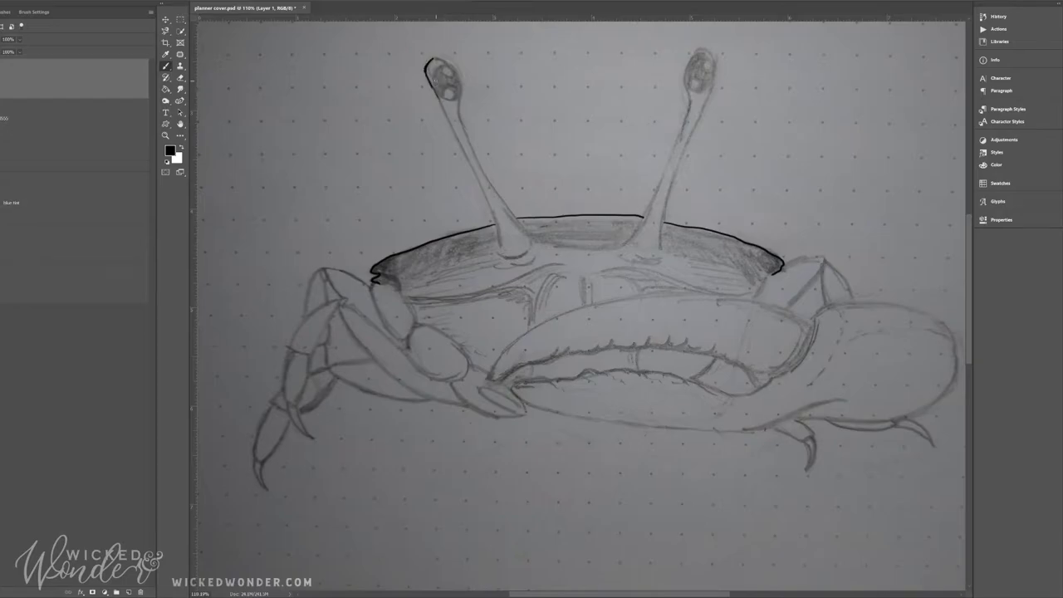
key("ctrl+z")
left_click_drag(621, 244, 674, 148)
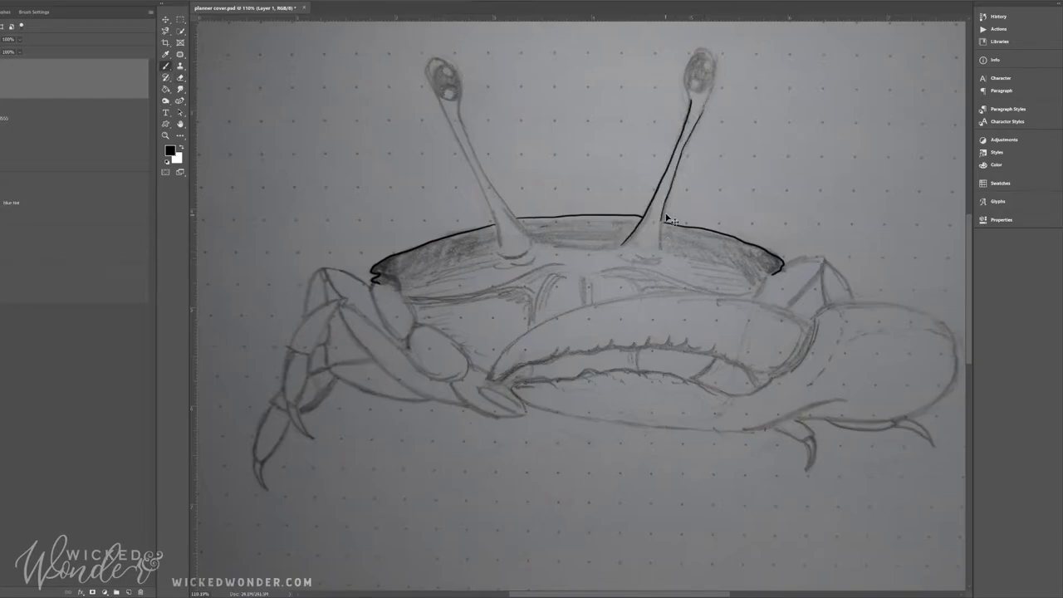
left_click_drag(661, 257, 673, 189)
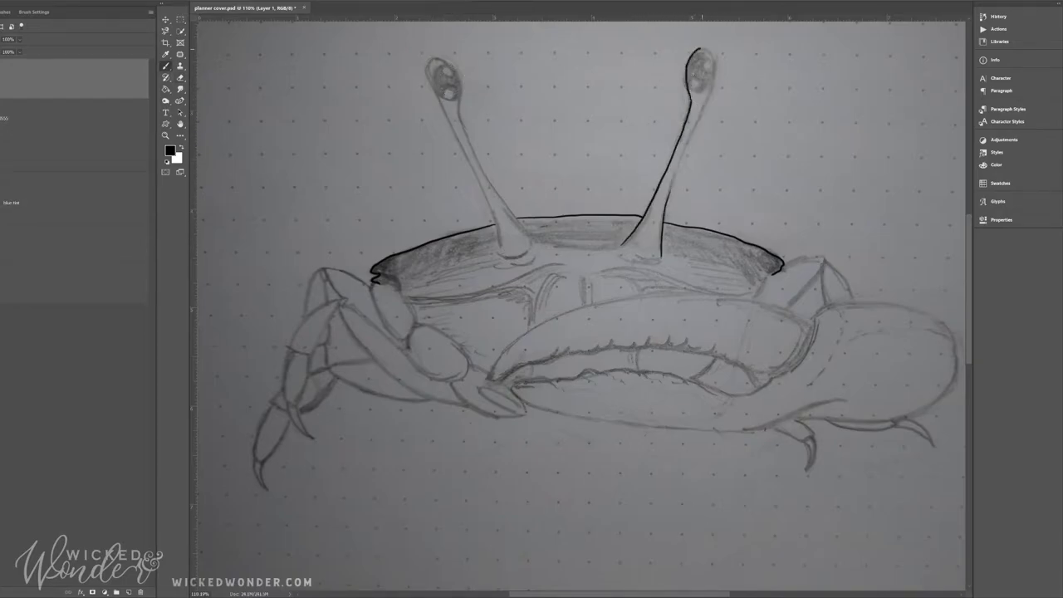
left_click_drag(688, 101, 707, 89)
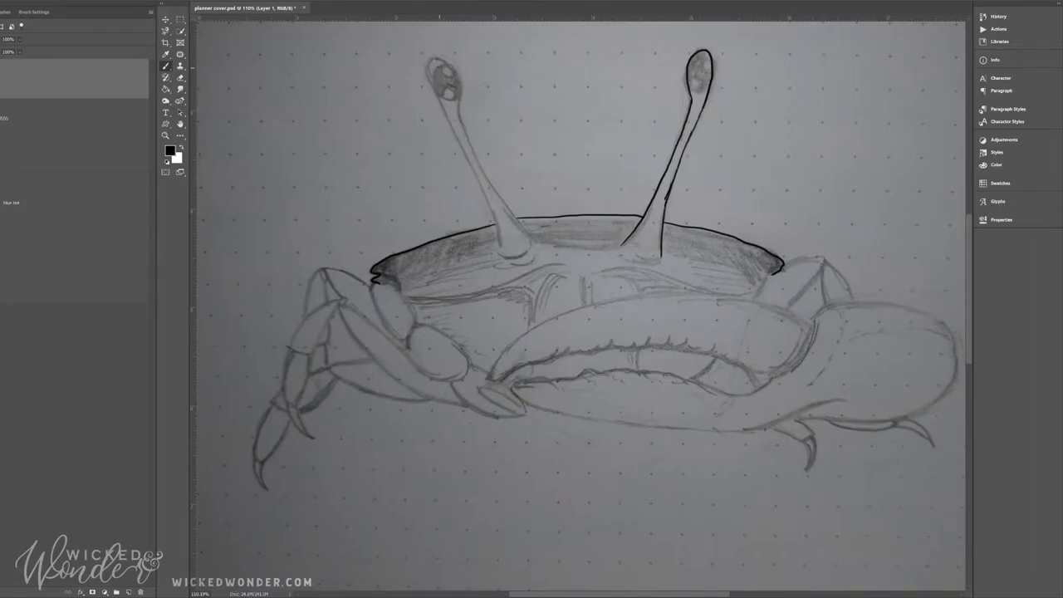
left_click_drag(433, 58, 440, 111)
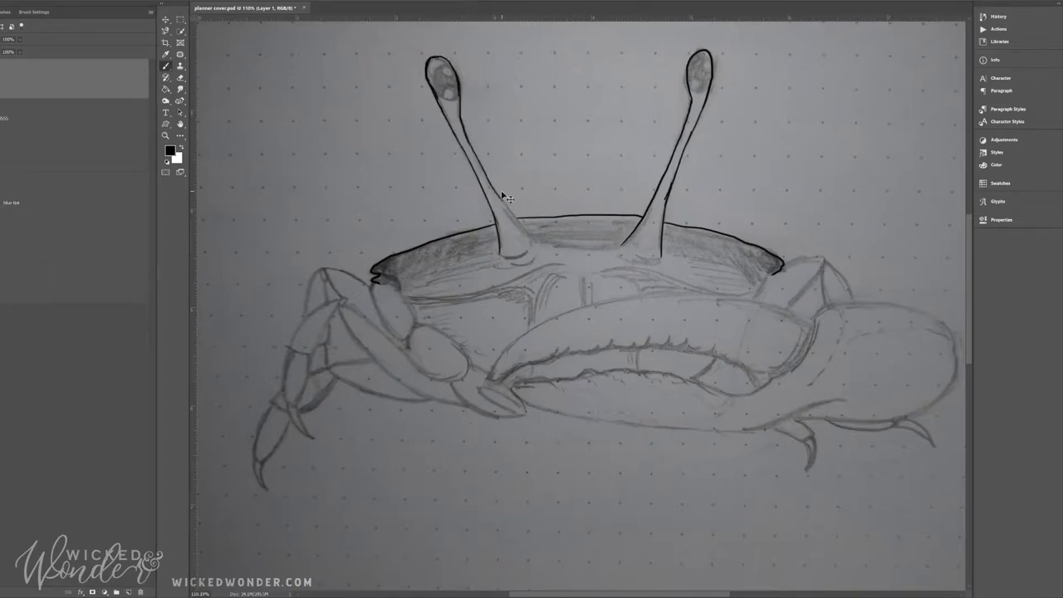
left_click_drag(463, 128, 516, 224)
left_click_drag(488, 171, 524, 226)
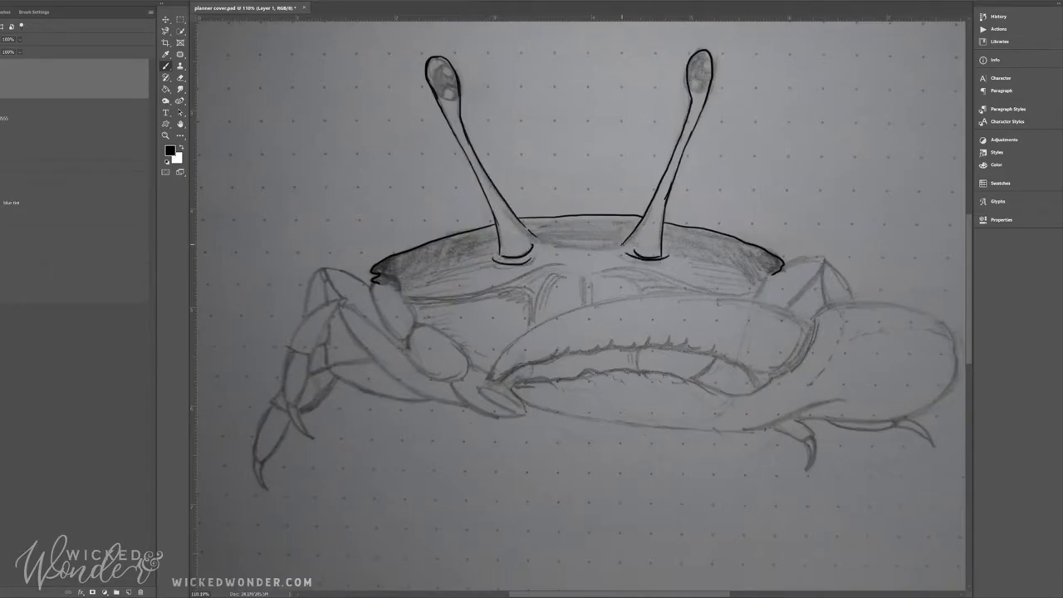
Ink the carapace's lower edge, the big claw's edges, the body's bottom edge and a back leg.
mouse_move(569, 264)
left_mouse_down()
mouse_move(402, 296)
mouse_move(755, 291)
left_mouse_up()
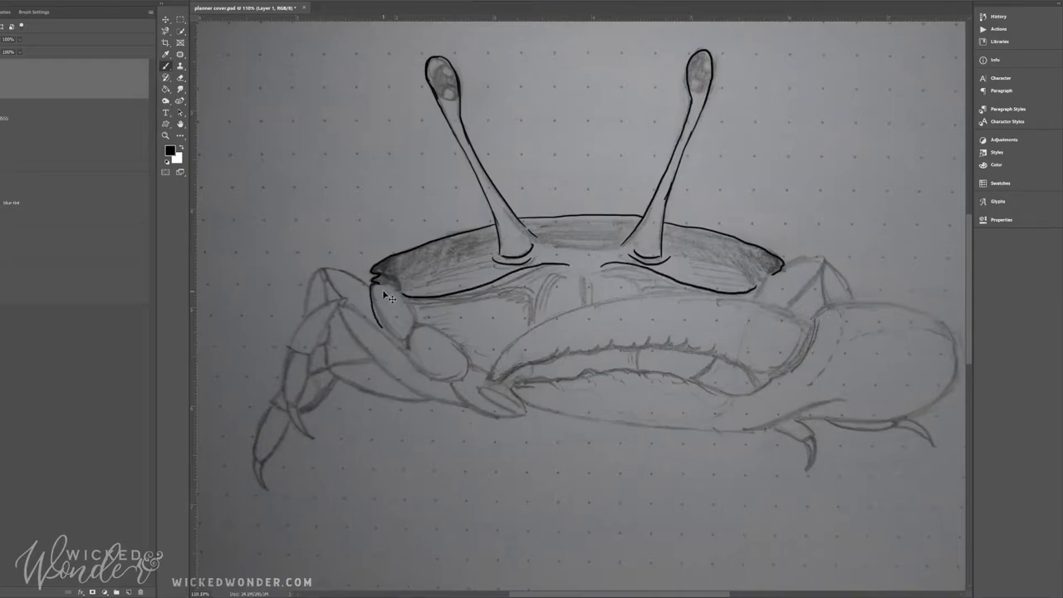
mouse_move(385, 297)
left_mouse_down()
mouse_move(382, 328)
mouse_move(449, 383)
left_mouse_up()
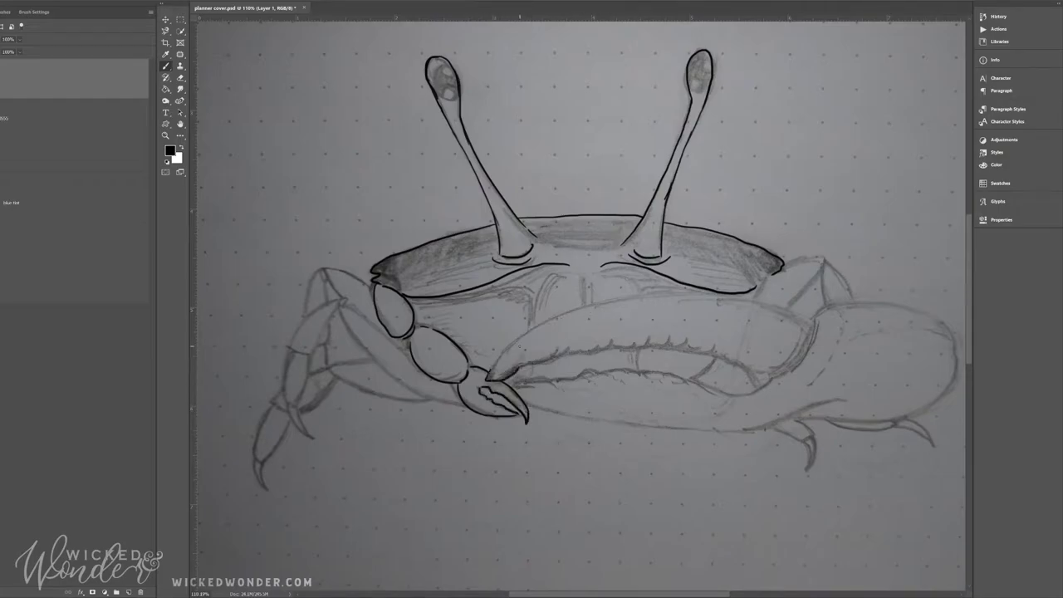
mouse_move(491, 371)
left_mouse_down()
mouse_move(726, 296)
mouse_move(822, 332)
mouse_move(772, 375)
left_mouse_up()
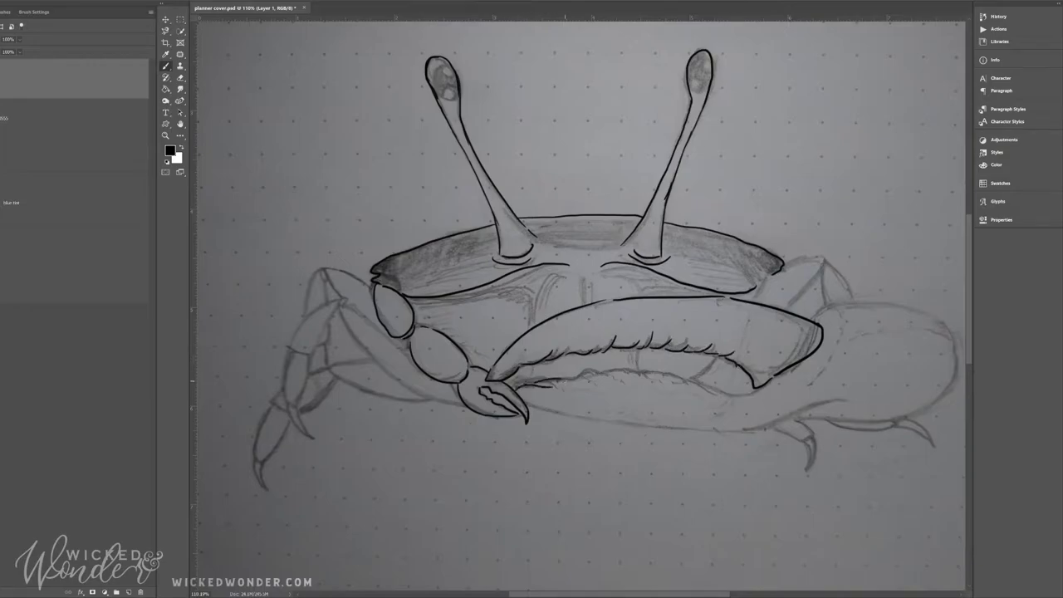
left_click_drag(689, 358, 756, 388)
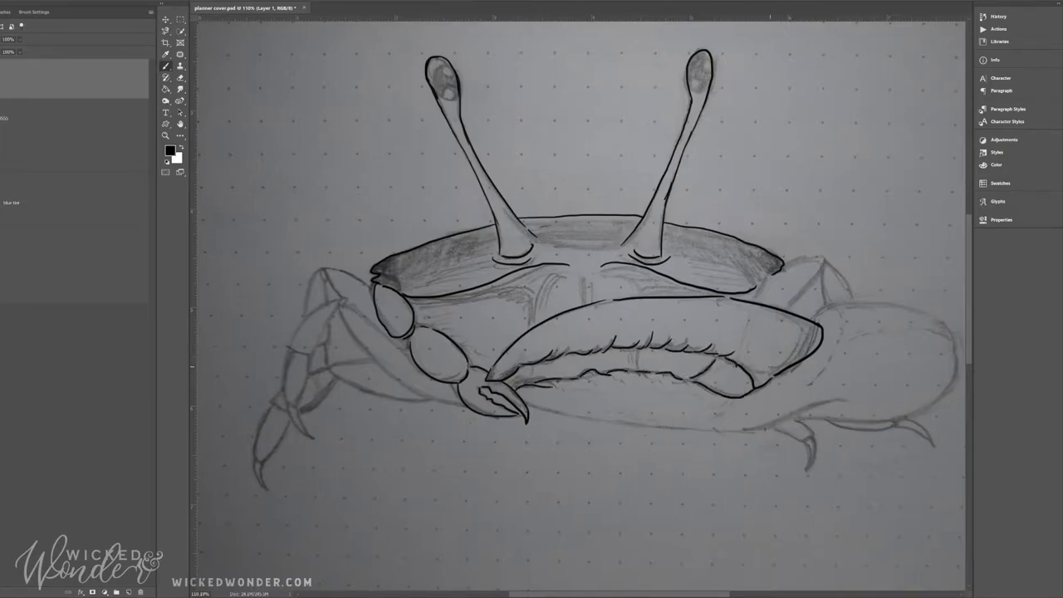
mouse_move(524, 404)
left_mouse_down()
mouse_move(714, 428)
mouse_move(814, 419)
mouse_move(847, 400)
left_mouse_up()
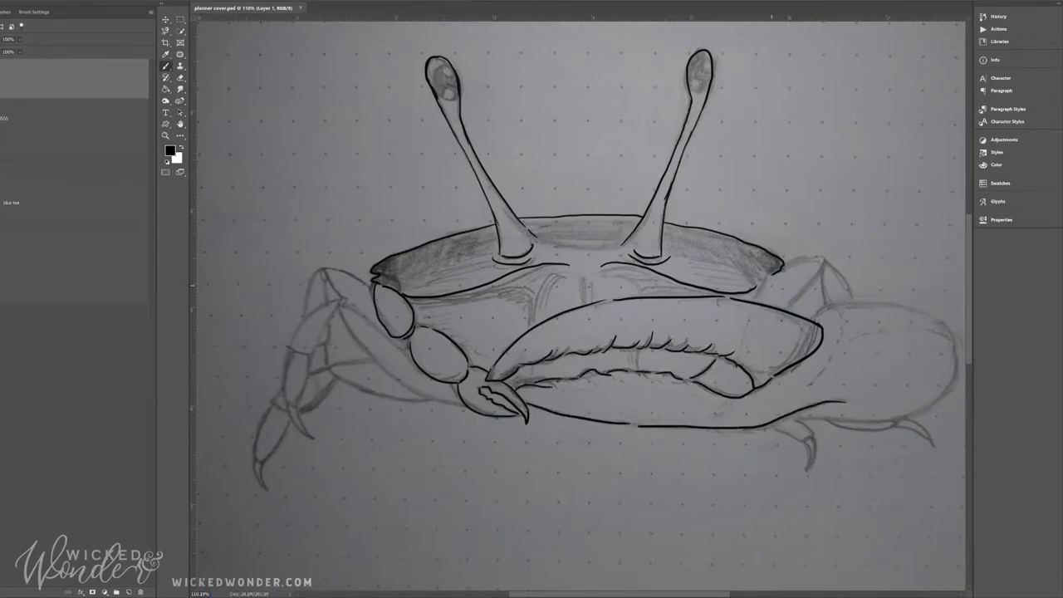
left_click_drag(787, 264, 784, 307)
mouse_move(827, 259)
left_mouse_down()
mouse_move(850, 296)
mouse_move(847, 402)
mouse_move(830, 311)
left_mouse_up()
key("ctrl+z")
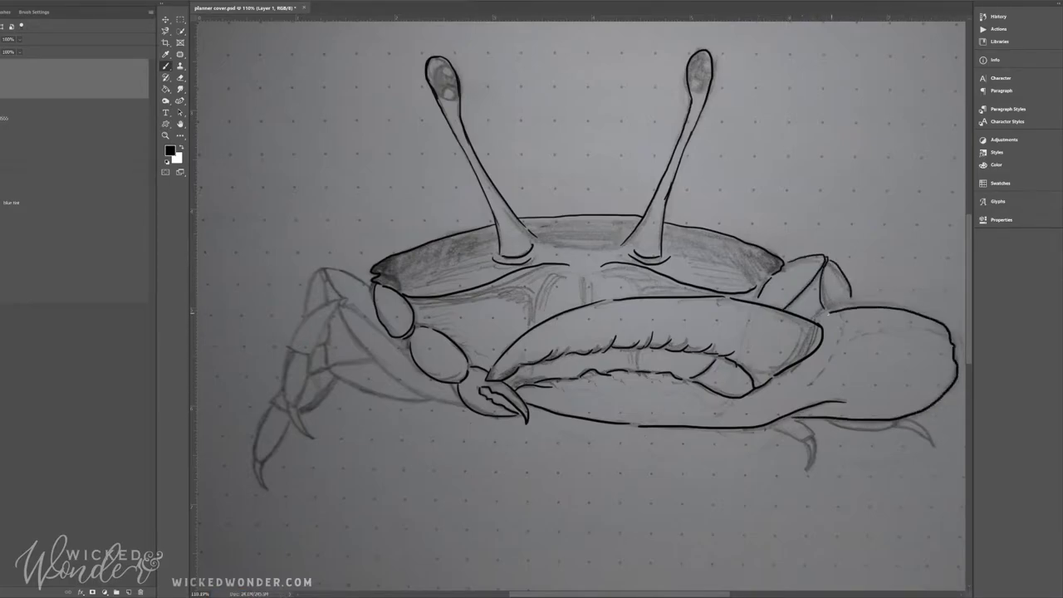
Retry a rounder right claw outline, then ink the lines under the shell.
key("ctrl+z")
left_click_drag(830, 417, 953, 364)
mouse_move(815, 319)
left_mouse_down()
mouse_move(913, 309)
mouse_move(957, 364)
left_mouse_up()
key("ctrl+z")
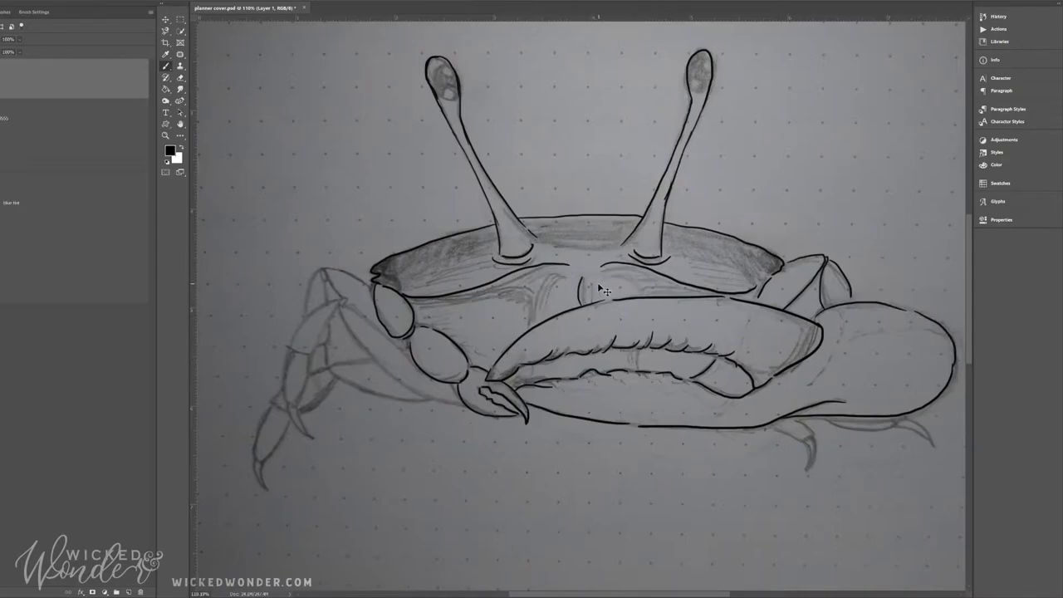
left_click_drag(411, 297, 706, 281)
key("ctrl+z")
mouse_move(612, 299)
left_mouse_down()
mouse_move(623, 288)
mouse_move(715, 293)
left_mouse_up()
Ink the left leg, back-leg claw and line under the big claw, then mark the right eye.
left_click_drag(340, 316, 462, 405)
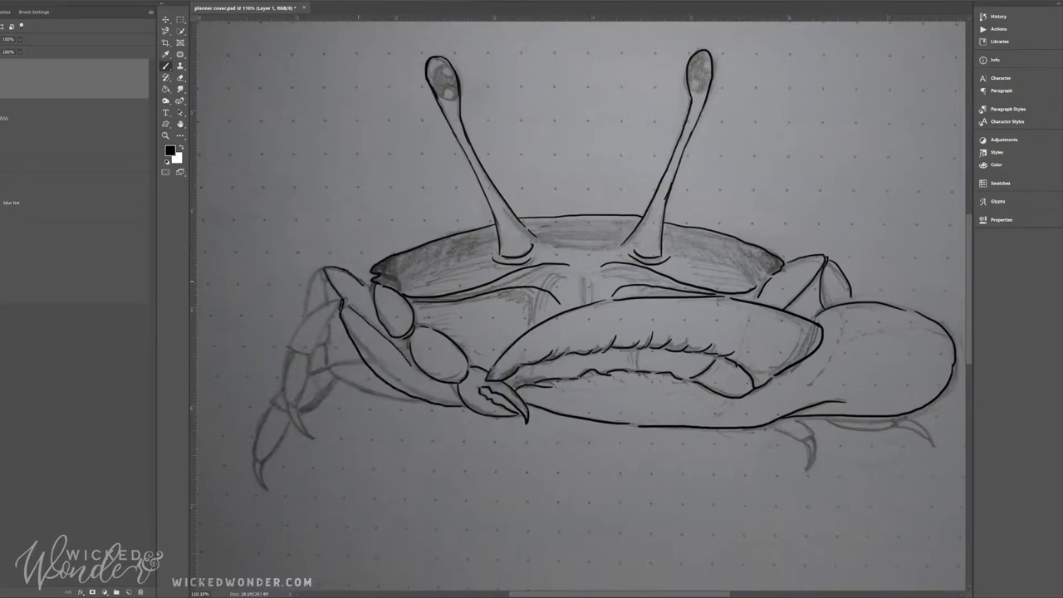
left_click_drag(338, 309, 289, 408)
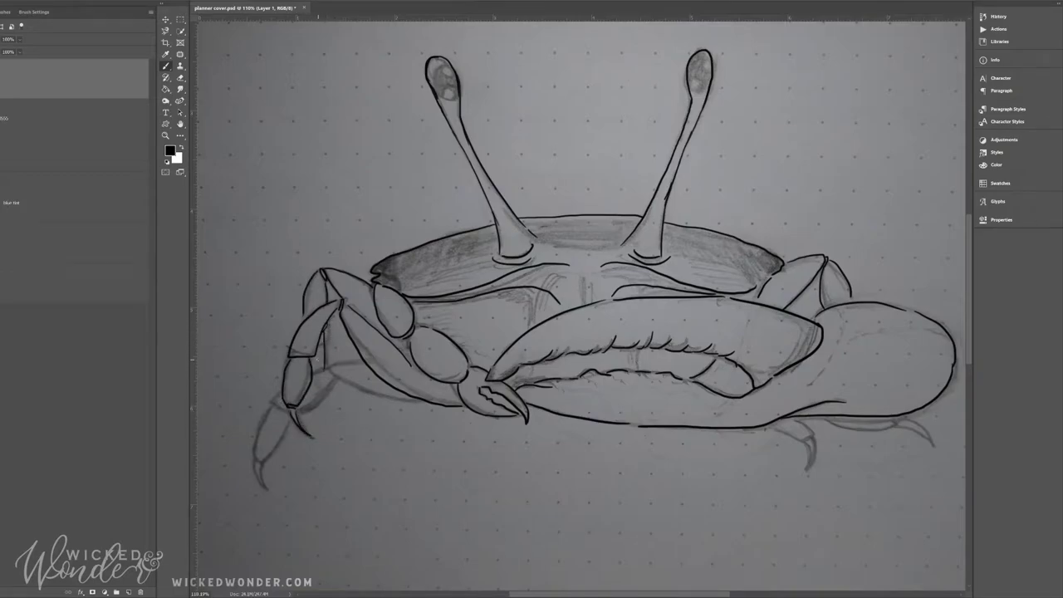
left_click_drag(329, 369, 411, 398)
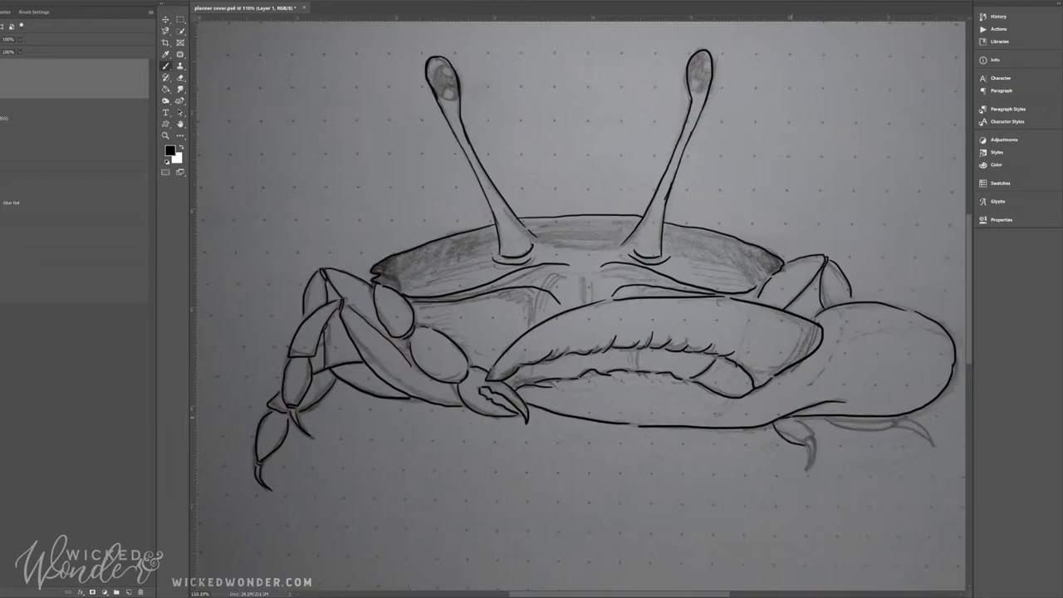
left_click_drag(790, 420, 808, 443)
left_click_drag(844, 424, 893, 421)
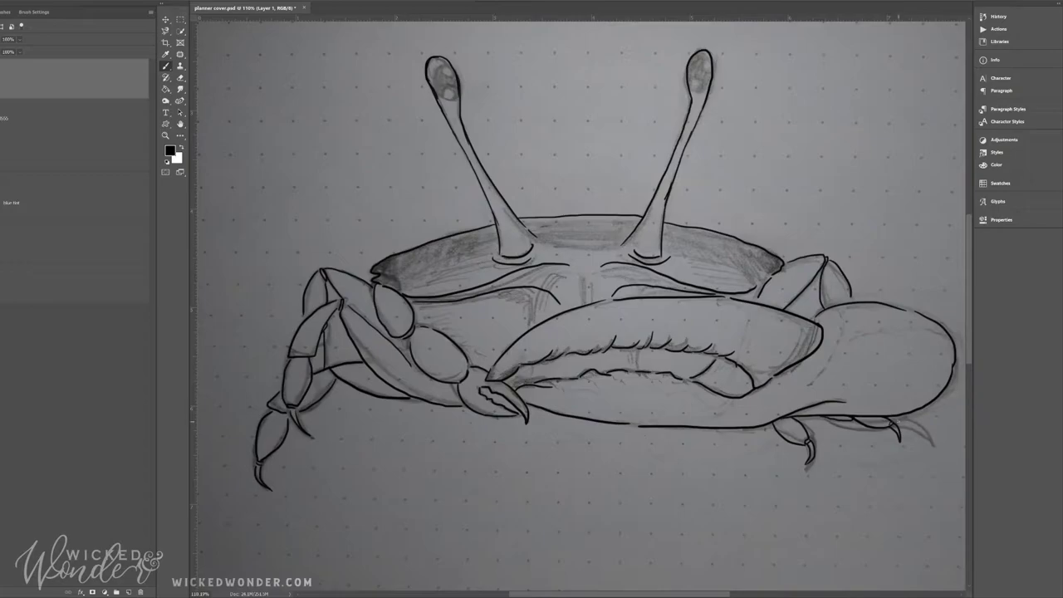
key("alt+]")
left_click_drag(696, 70, 701, 61)
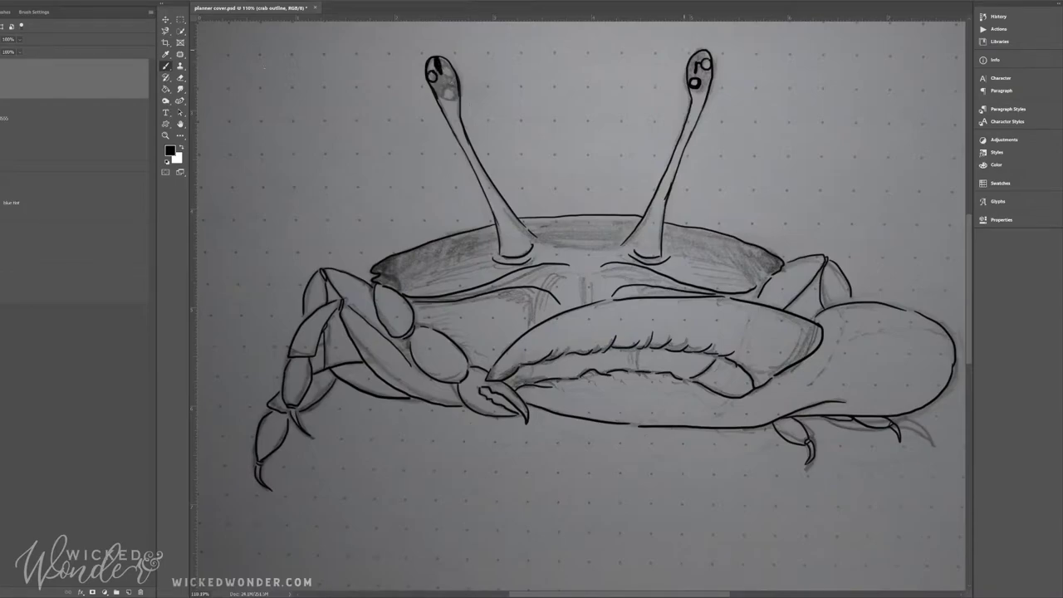
Undo the stray scribble over the eyestalks and return to the crab outline layer.
left_click_drag(448, 92, 731, 133)
key("alt+[")
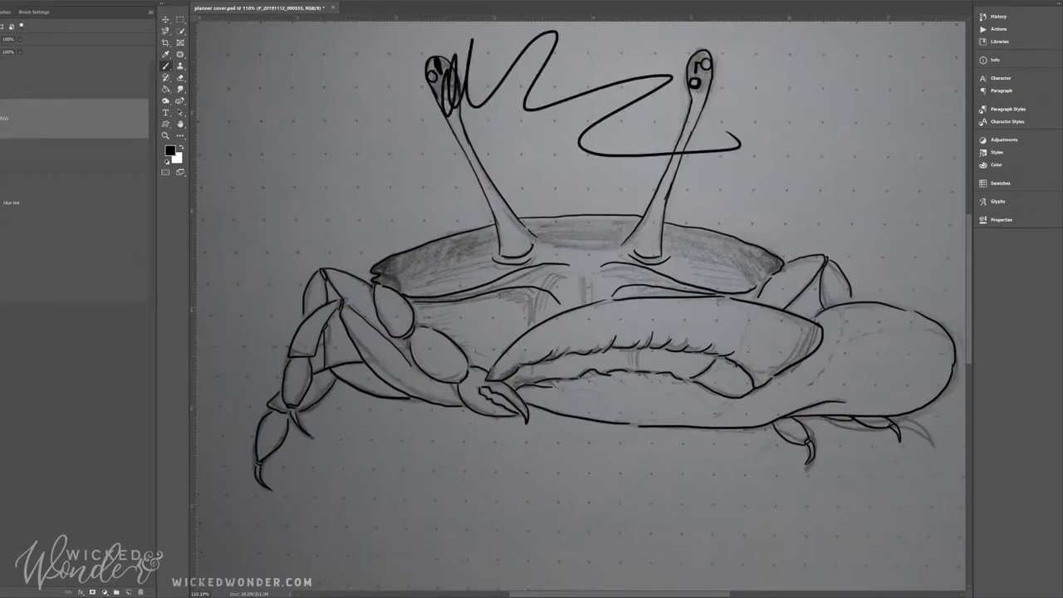
key("alt+]")
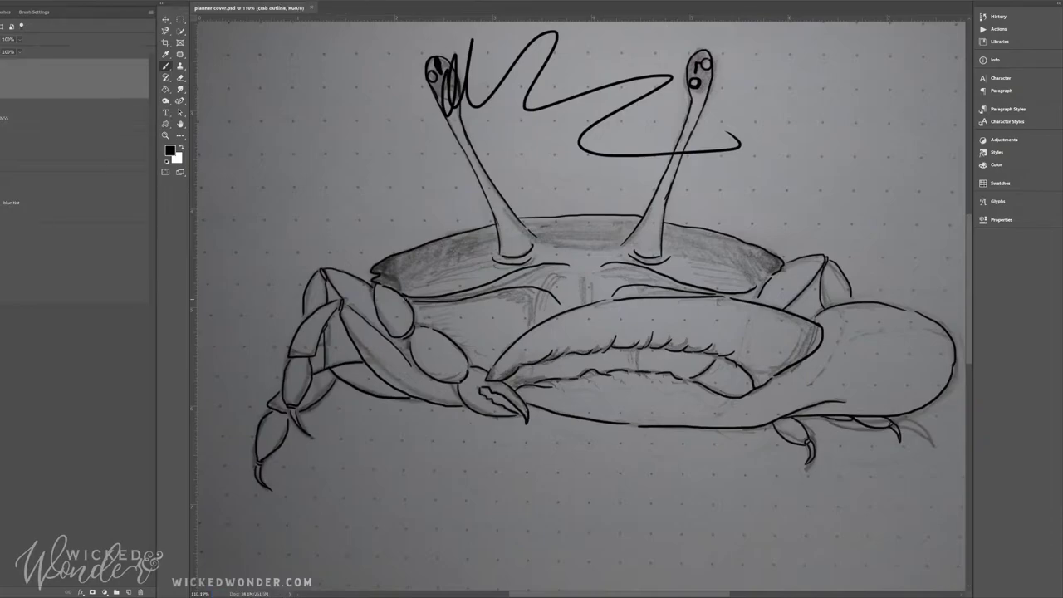
key("ctrl+z")
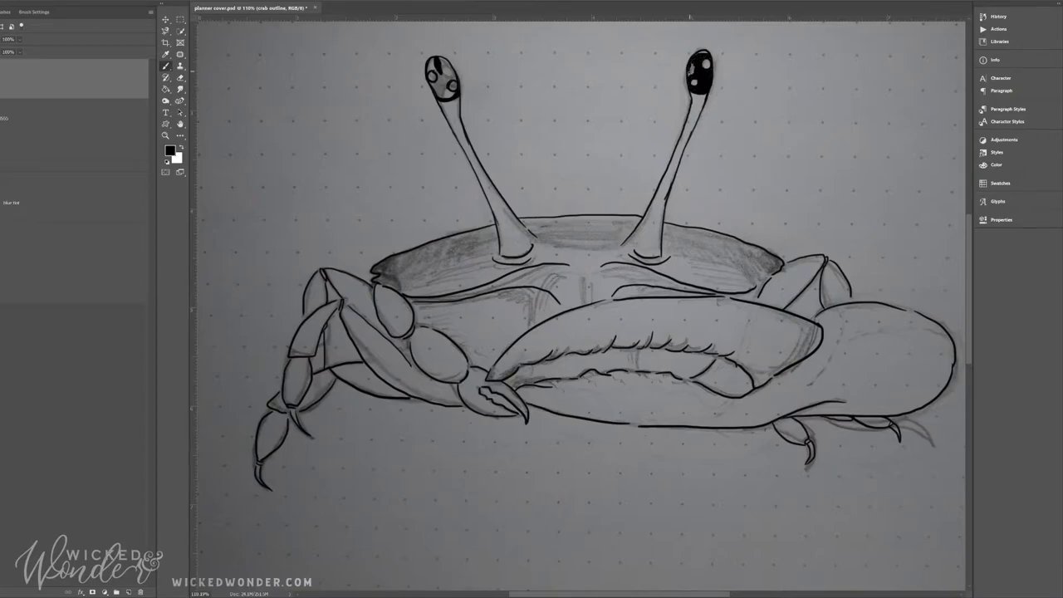
Fill the left eye black, erasing to shape its white highlights and edge.
key("e")
left_click_drag(431, 61, 440, 73)
key("b")
left_click_drag(442, 71, 453, 83)
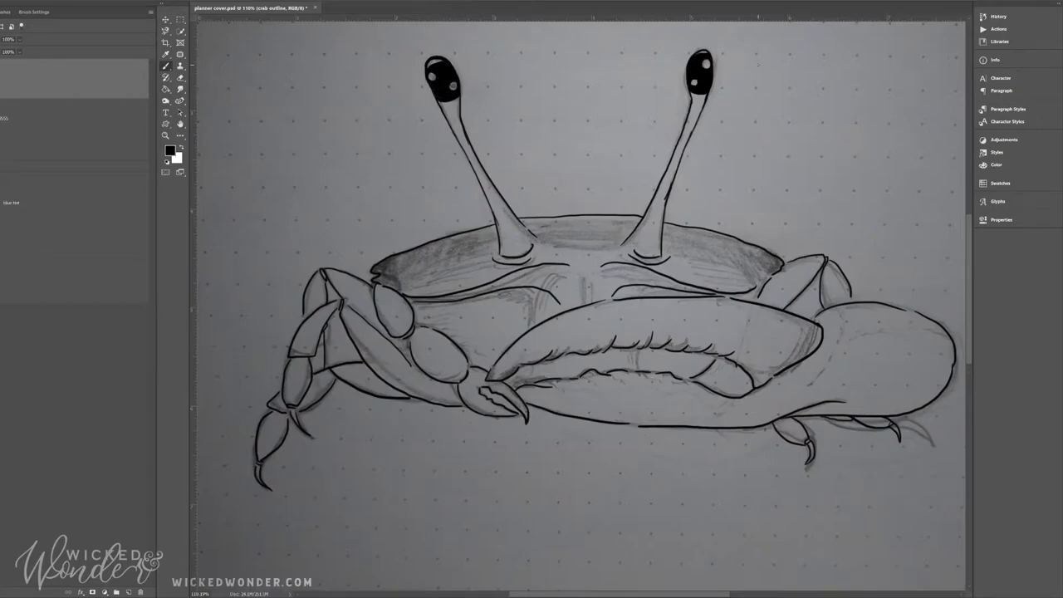
key("e")
left_click_drag(430, 81, 445, 59)
key("b")
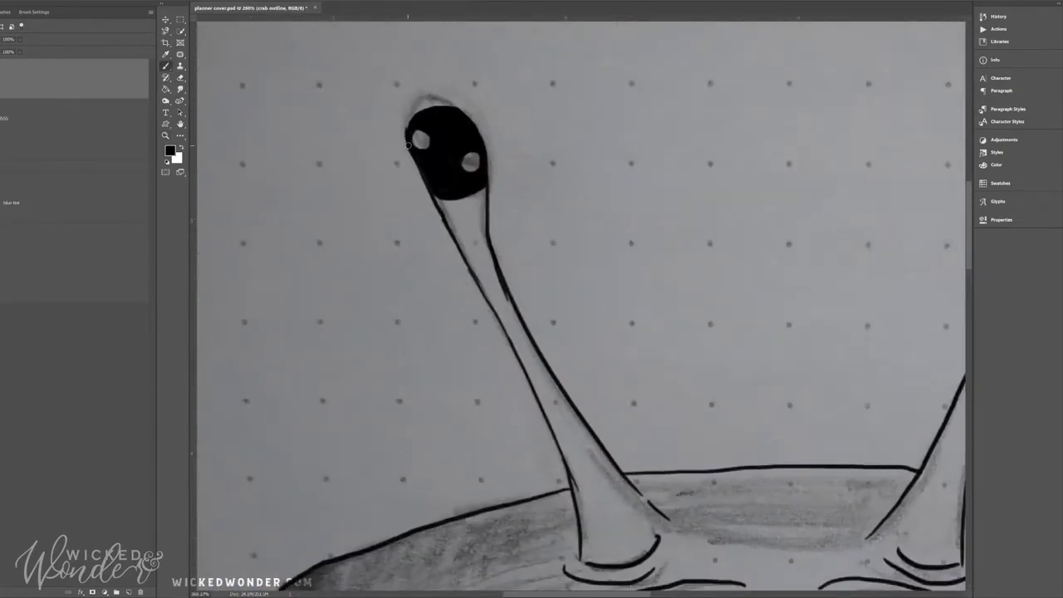
Outline the top of the eye, darken the right eye's outline and erase a stray stroke.
mouse_move(403, 117)
left_mouse_down()
mouse_move(478, 138)
mouse_move(443, 189)
left_mouse_up()
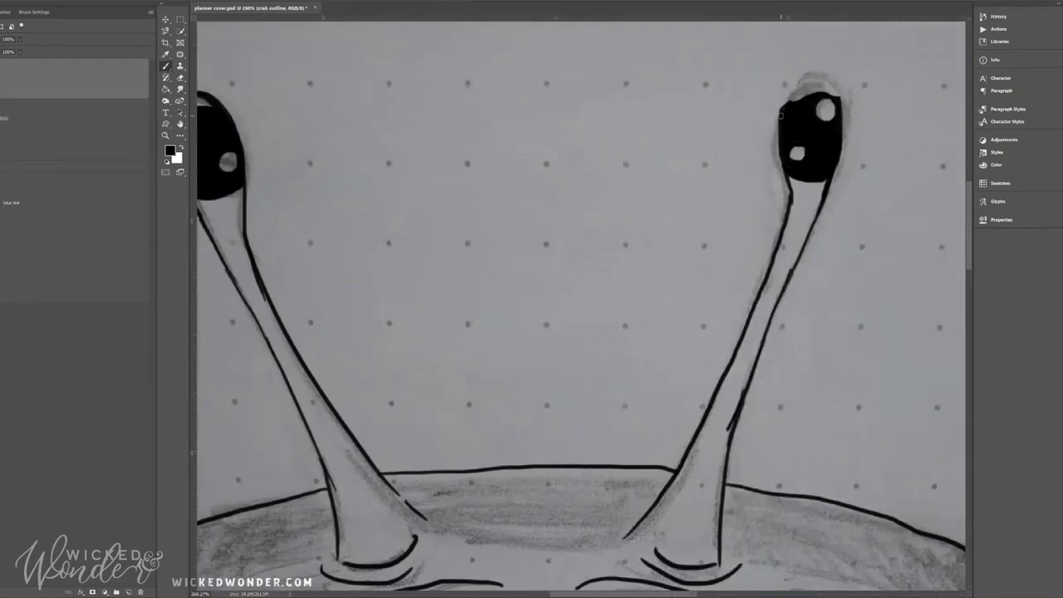
mouse_move(781, 116)
left_mouse_down()
mouse_move(840, 83)
mouse_move(840, 95)
mouse_move(808, 97)
left_mouse_up()
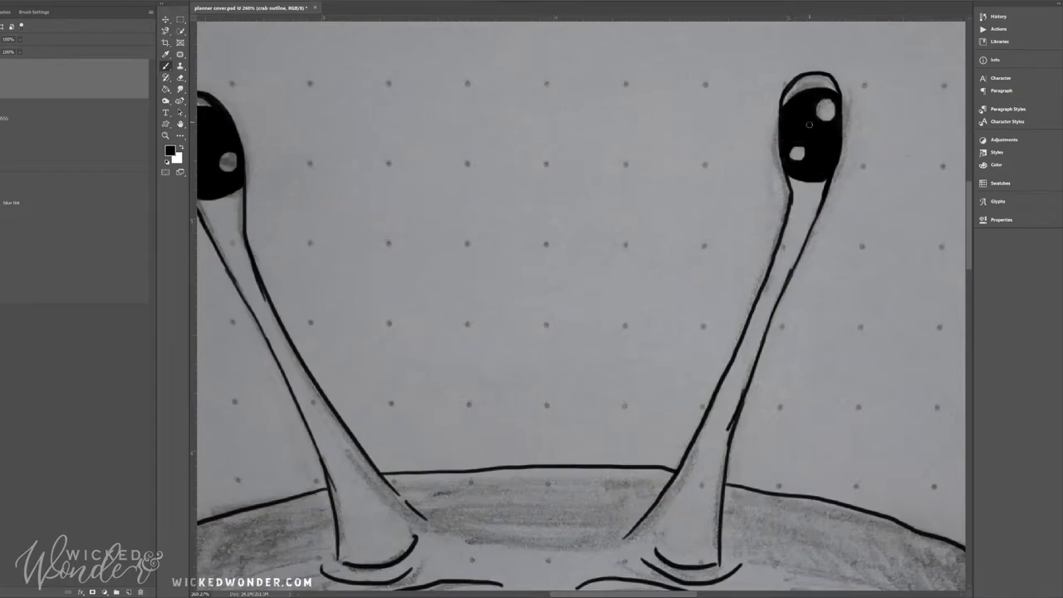
key("e")
left_click_drag(729, 433, 749, 414)
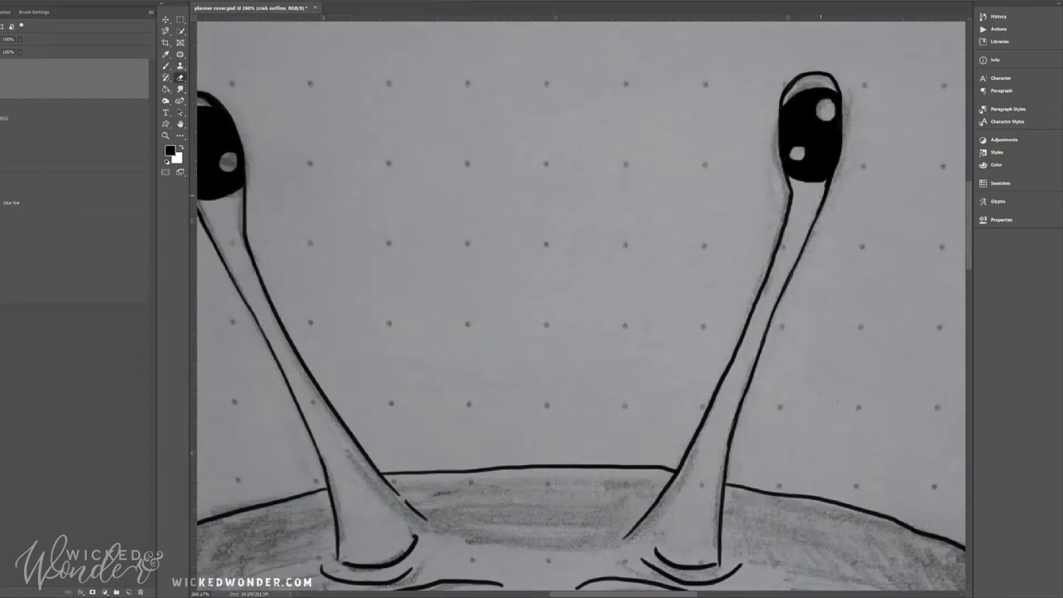
Show the crab drawing at actual size and select the crab colour layer.
key("b")
key("z")
key("ctrl+0")
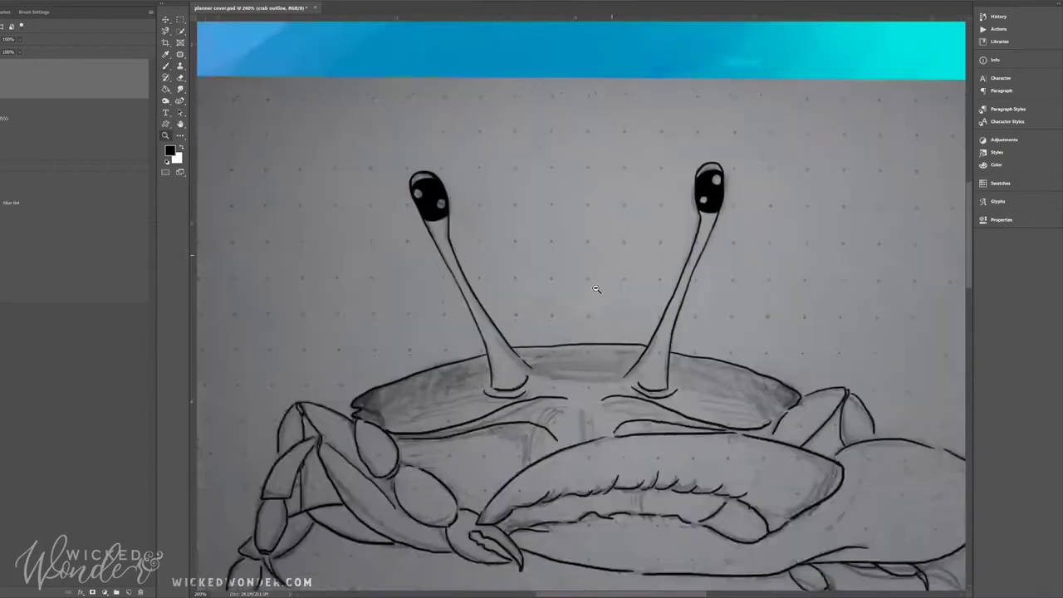
key("ctrl+1")
key("alt+bracketleft")
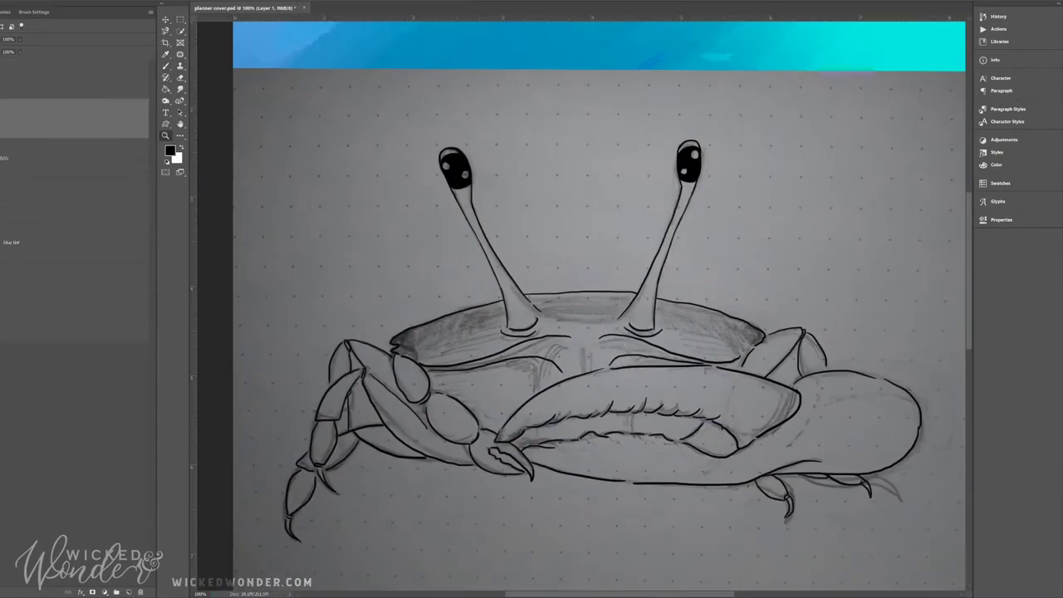
key("b")
Step through the layers to land on the crab outline layer.
scroll(352, 362, "up", 5)
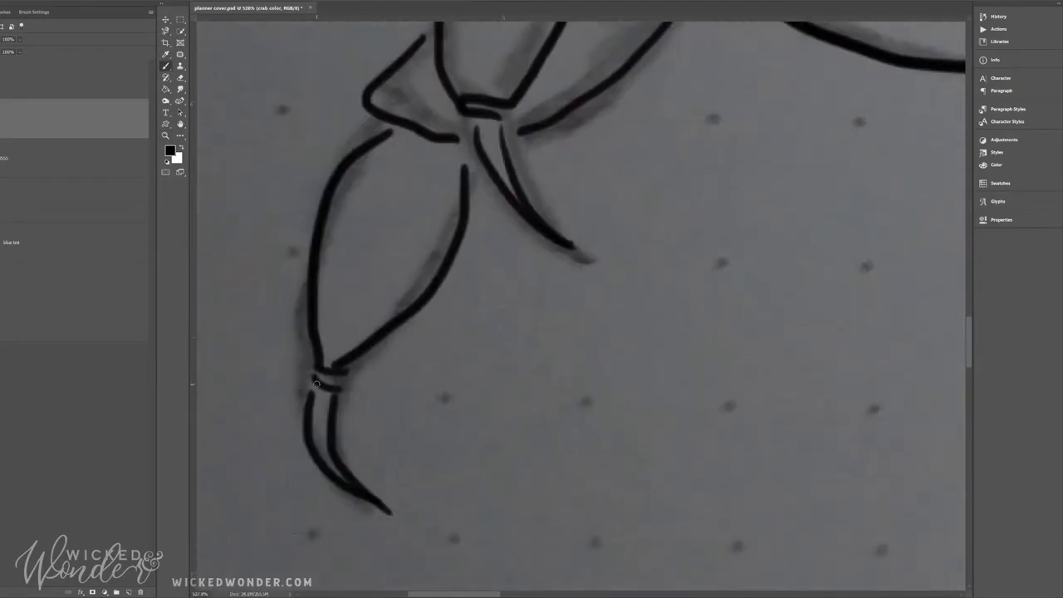
key("e")
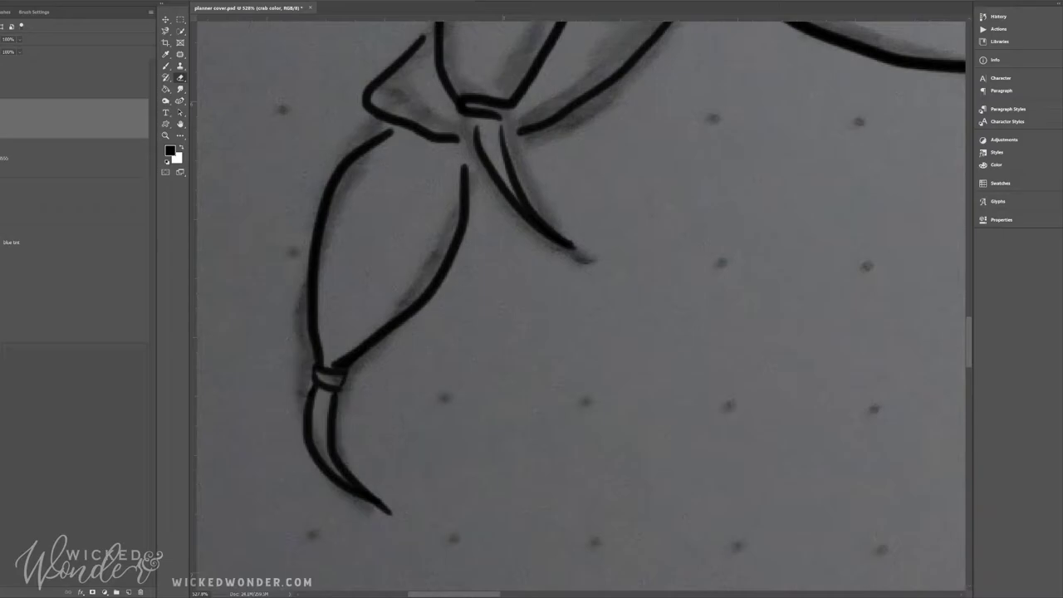
key("alt+bracketright")
key("alt+bracketleft")
key("alt+bracketright")
key("alt+bracketleft")
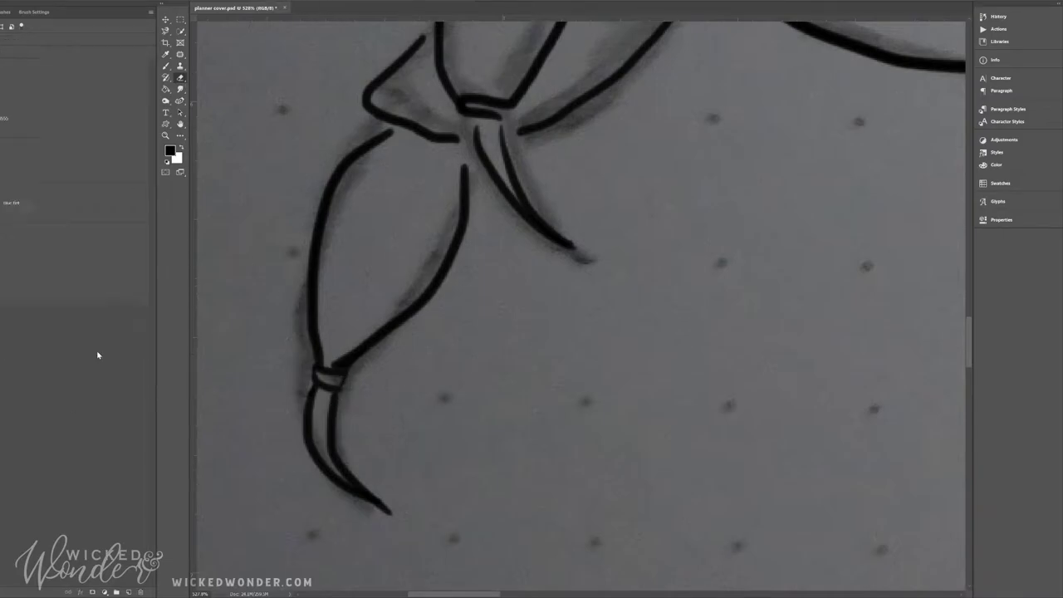
key("alt+bracketright")
Bridge gaps in the upper crab outline with short black brush strokes.
key("b")
mouse_move(463, 171)
left_mouse_down()
mouse_move(462, 138)
mouse_move(474, 144)
left_mouse_up()
left_click_drag(410, 123, 384, 141)
scroll(970, 320, "up", 5)
scroll(971, 321, "down", 2)
left_click_drag(422, 210, 435, 189)
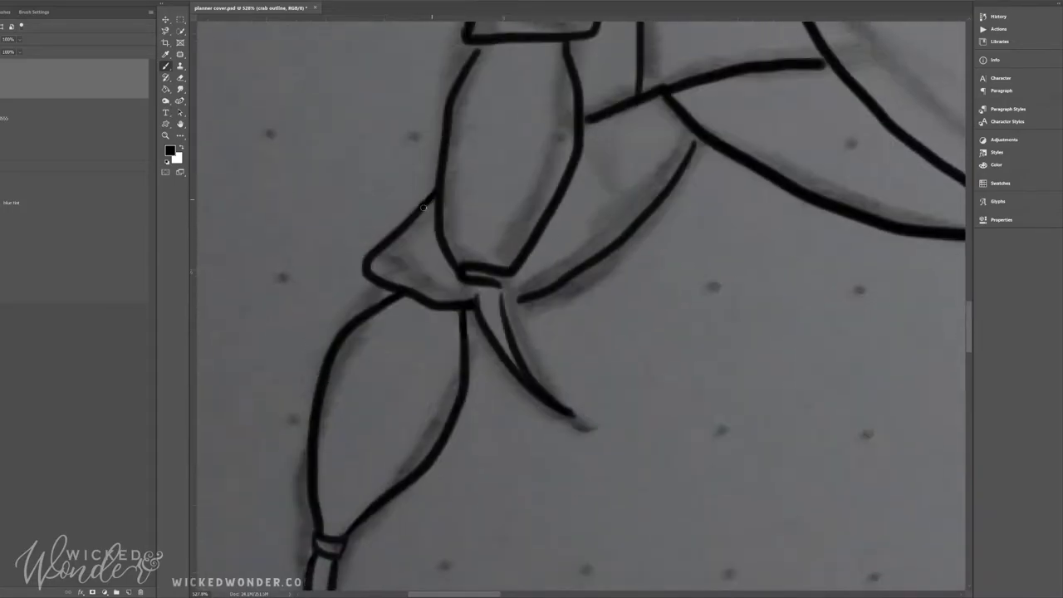
mouse_move(475, 284)
left_mouse_down()
mouse_move(475, 304)
mouse_move(503, 305)
mouse_move(549, 286)
left_mouse_up()
Close more small breaks across the top of the crab outline.
left_click_drag(694, 146, 697, 133)
left_click_drag(592, 120, 581, 127)
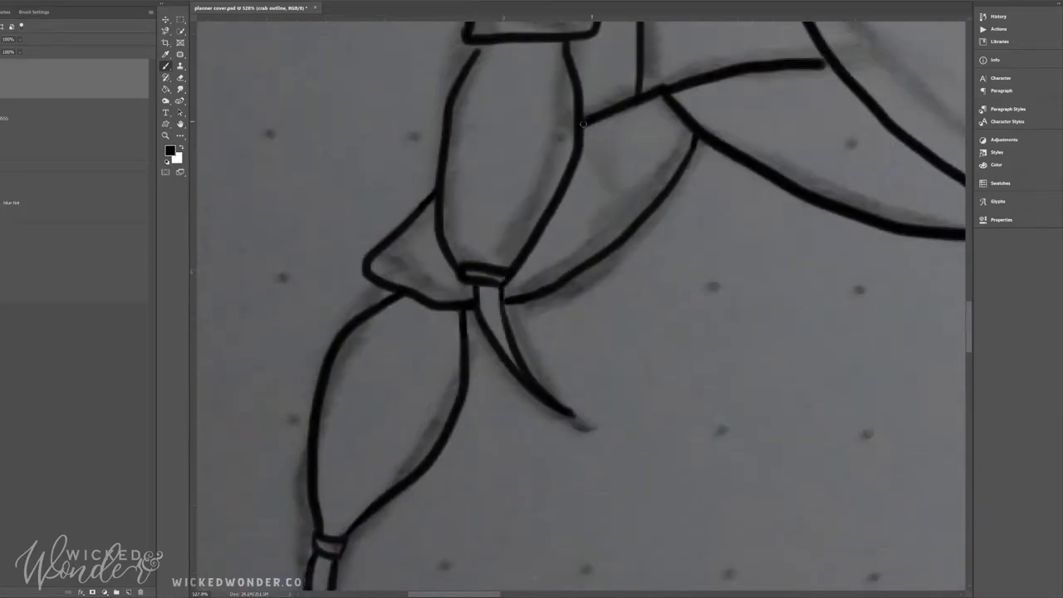
left_click_drag(485, 47, 472, 58)
scroll(581, 249, "up", 5)
left_click_drag(640, 234, 635, 244)
mouse_move(539, 183)
left_mouse_down()
mouse_move(540, 150)
mouse_move(539, 188)
left_mouse_up()
Close the line gaps at the leg joint and join the broken vertical leg line.
left_click_drag(710, 123, 699, 131)
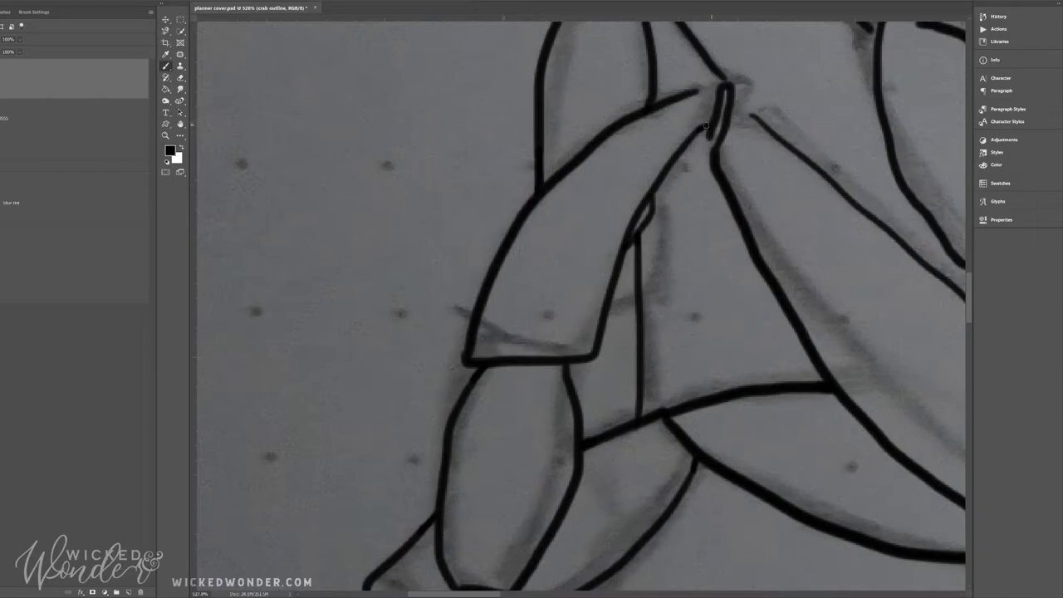
left_click_drag(696, 93, 724, 79)
left_click_drag(713, 130, 706, 156)
left_click_drag(732, 98, 782, 145)
scroll(971, 319, "up", 4)
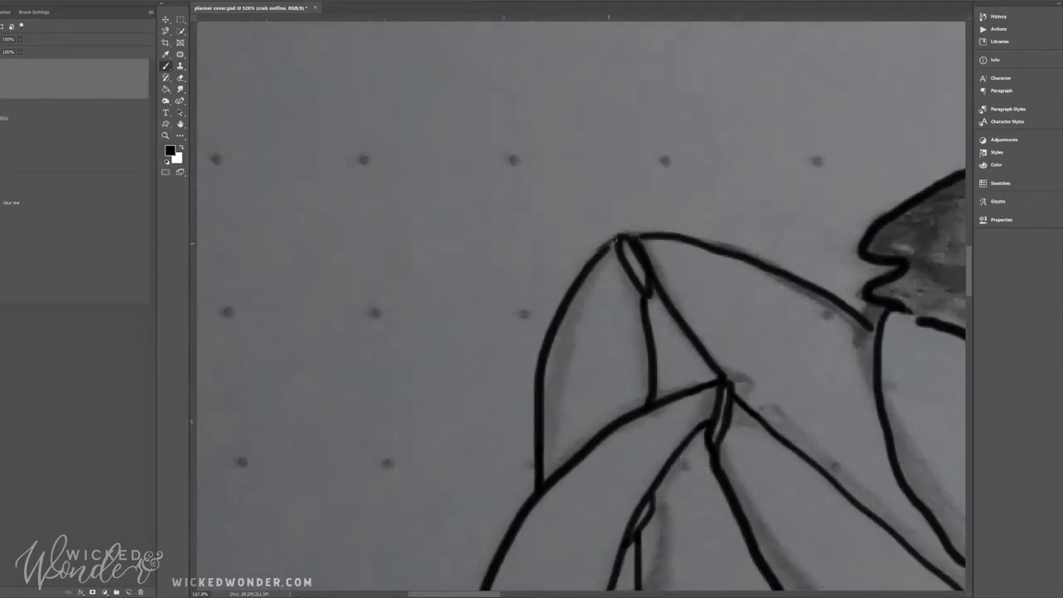
left_click_drag(598, 254, 657, 234)
left_click_drag(867, 337, 878, 322)
left_click_drag(855, 249, 872, 264)
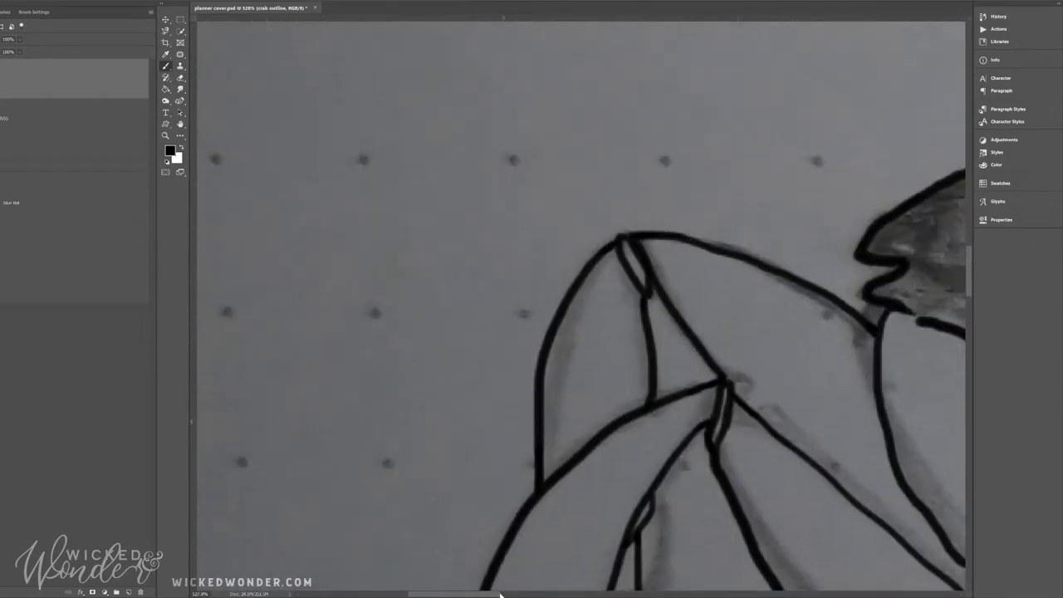
scroll(872, 264, "right", 6)
Erase a stray mark near the claw and touch up the claw line strokes.
key("e")
left_click_drag(397, 322, 495, 360)
key("b")
left_click_drag(525, 398, 548, 396)
left_click_drag(547, 496, 553, 516)
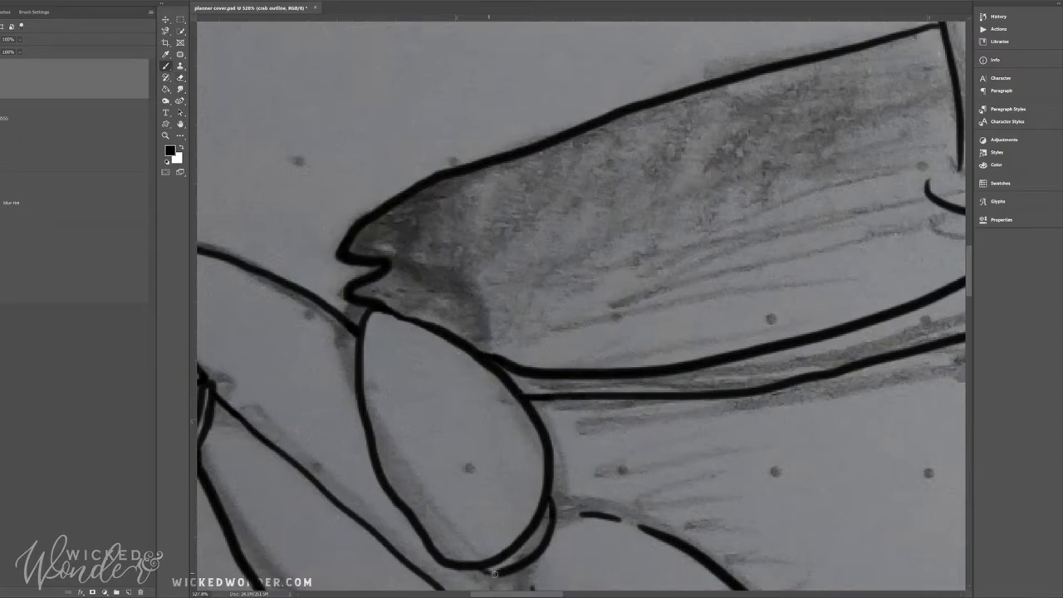
left_click_drag(481, 574, 507, 570)
scroll(498, 573, "down", 5)
scroll(548, 415, "up", 2)
left_click_drag(533, 411, 581, 436)
left_click_drag(538, 273, 532, 360)
Redraw the second oval's top arc as one continuous line and patch nearby strokes.
key("e")
key("b")
left_click_drag(557, 226, 684, 266)
left_click_drag(803, 389, 815, 447)
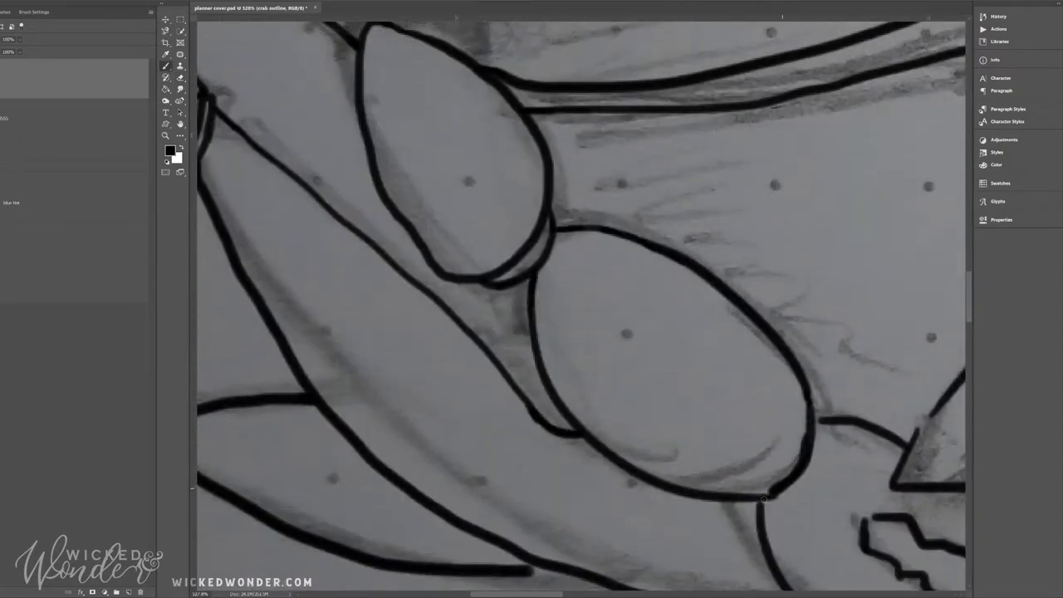
left_click_drag(777, 494, 759, 513)
left_click_drag(815, 418, 833, 422)
scroll(830, 415, "down", 4)
left_click_drag(941, 156, 914, 195)
Ink the claw line with a thick black stroke and clean its edges toward the oval.
key("z")
mouse_move(833, 281)
left_mouse_down()
mouse_move(634, 220)
mouse_move(697, 223)
left_mouse_up()
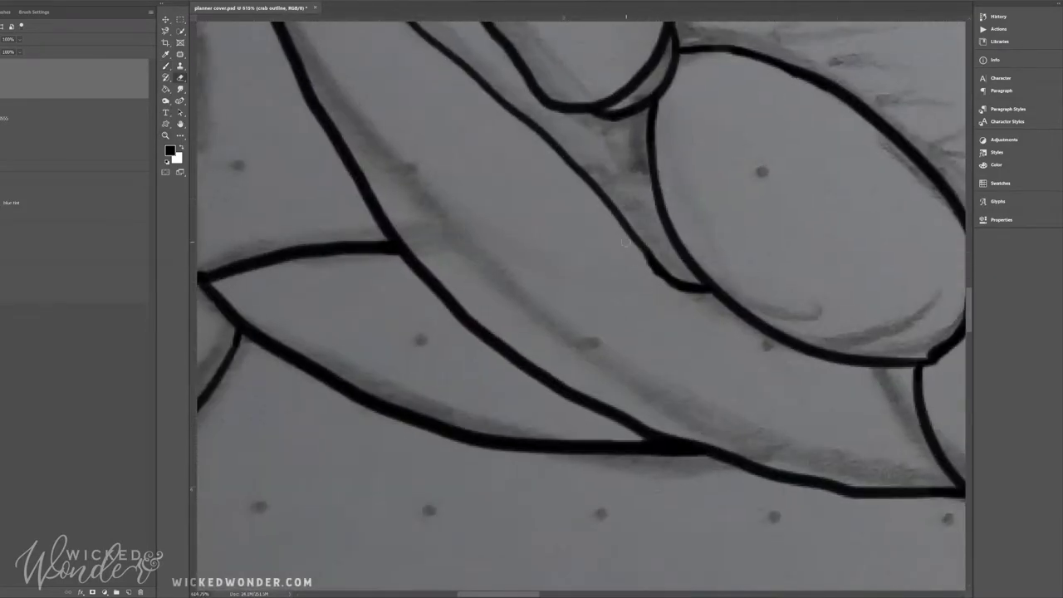
key("b")
mouse_move(502, 101)
left_mouse_down()
mouse_move(663, 218)
mouse_move(587, 166)
mouse_move(664, 234)
left_mouse_up()
left_click_drag(586, 158, 663, 214)
key("e")
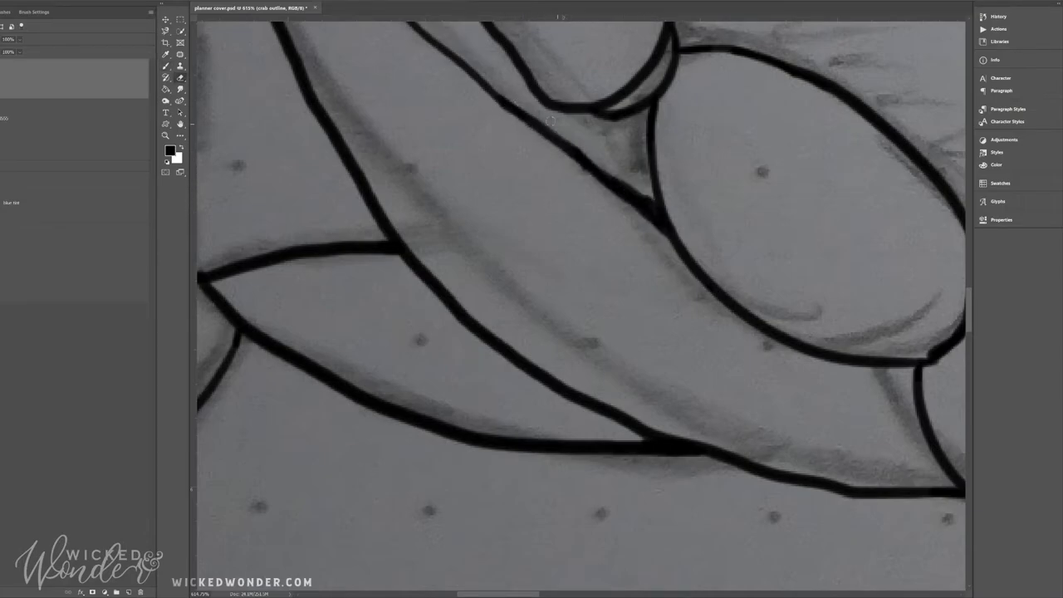
mouse_move(508, 89)
left_mouse_down()
mouse_move(561, 158)
mouse_move(656, 203)
left_mouse_up()
mouse_move(591, 175)
left_mouse_down()
mouse_move(664, 232)
mouse_move(660, 181)
left_mouse_up()
key("b")
key("z")
key("ctrl+1")
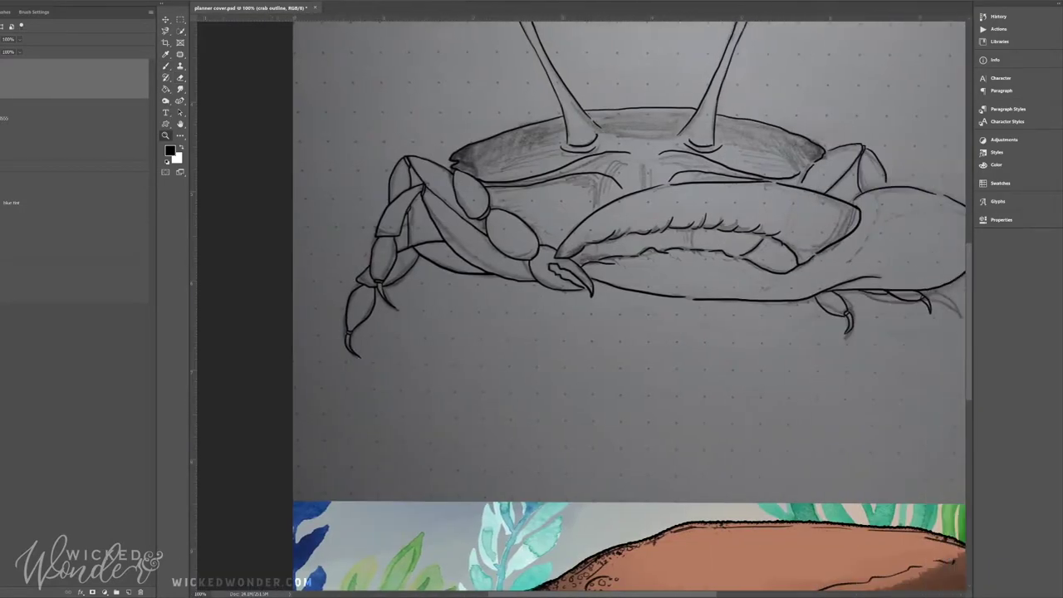
Fill the lower claw outline gap and join the broken dashes into one claw line.
scroll(725, 249, "up", 5)
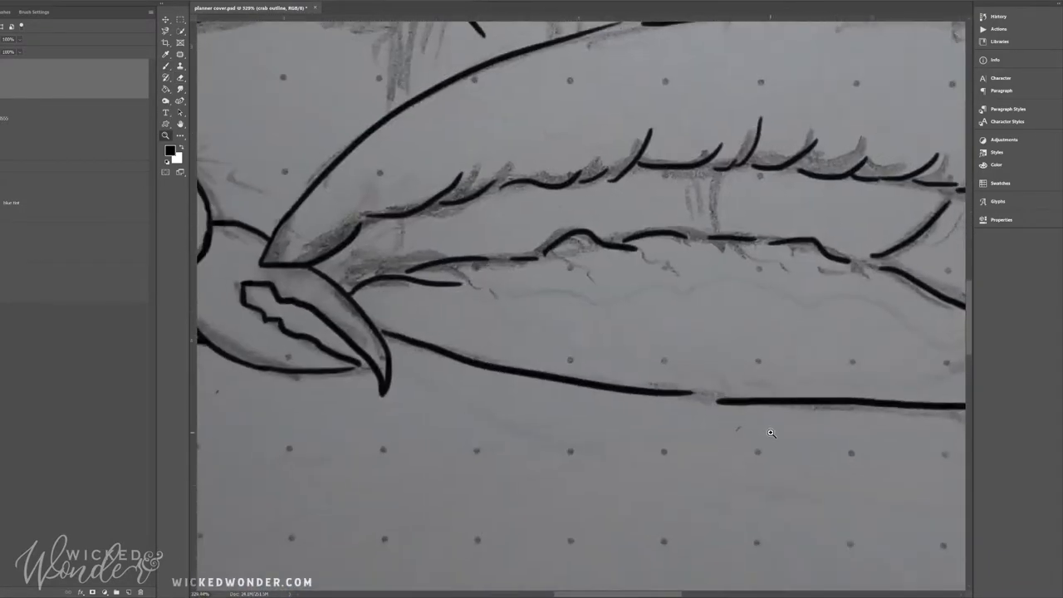
key("b")
left_click_drag(689, 394, 736, 402)
key("e")
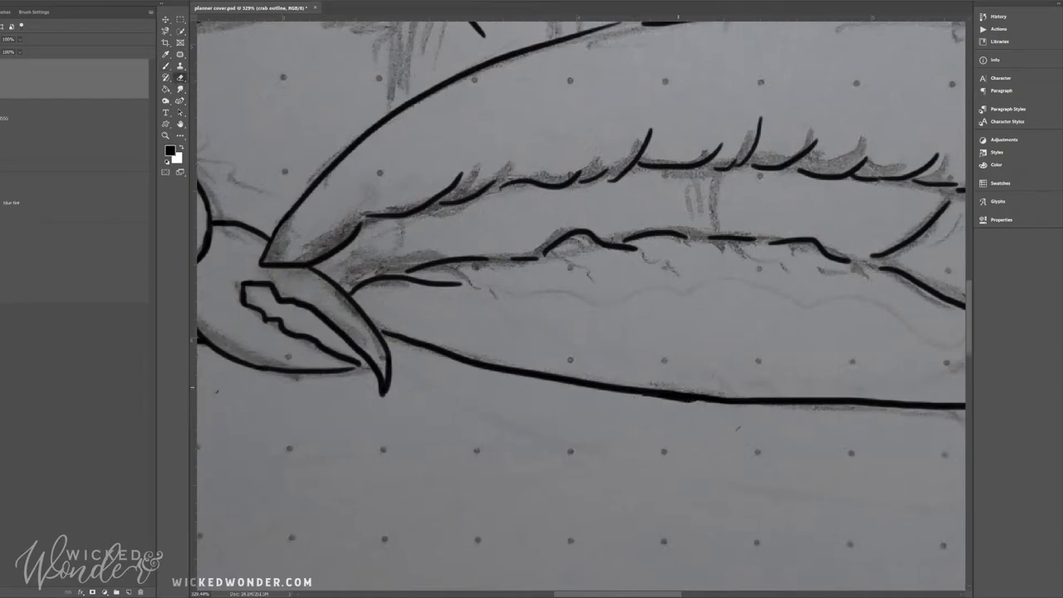
left_click_drag(631, 388, 704, 398)
key("b")
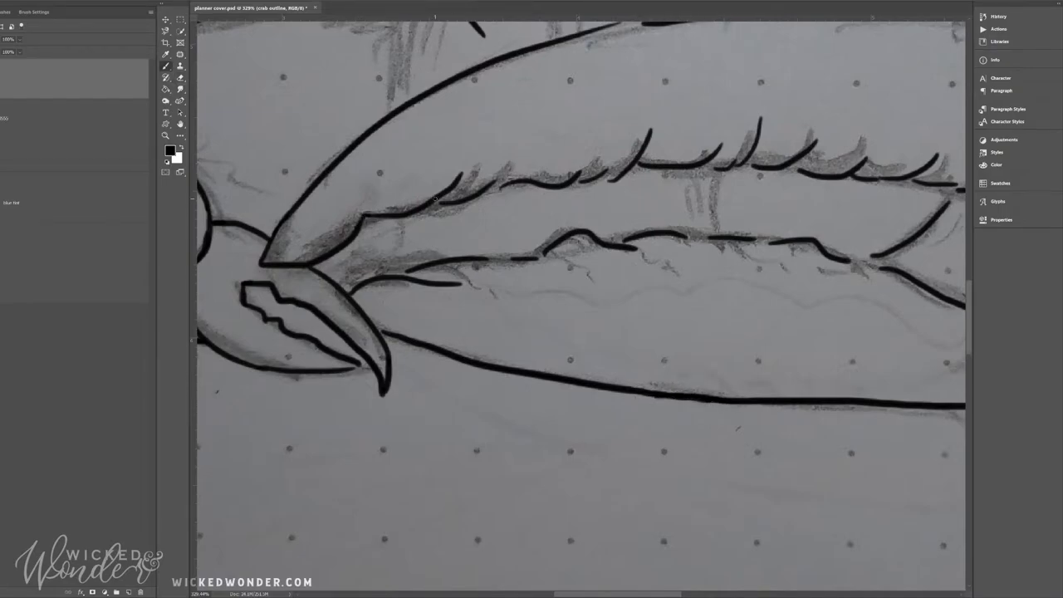
left_click_drag(394, 276, 495, 259)
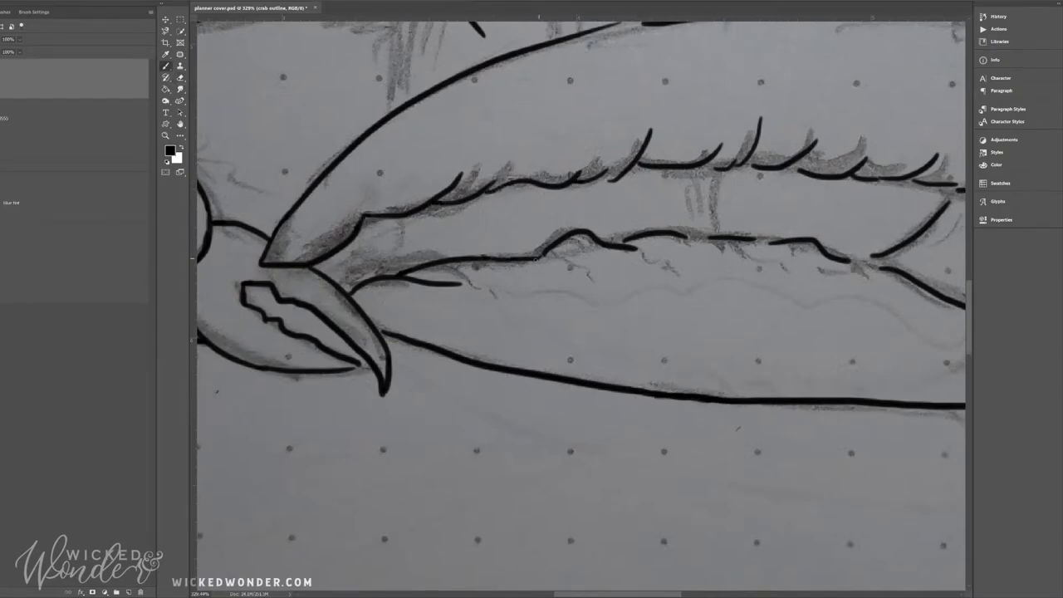
key("e")
key("e")
key("b")
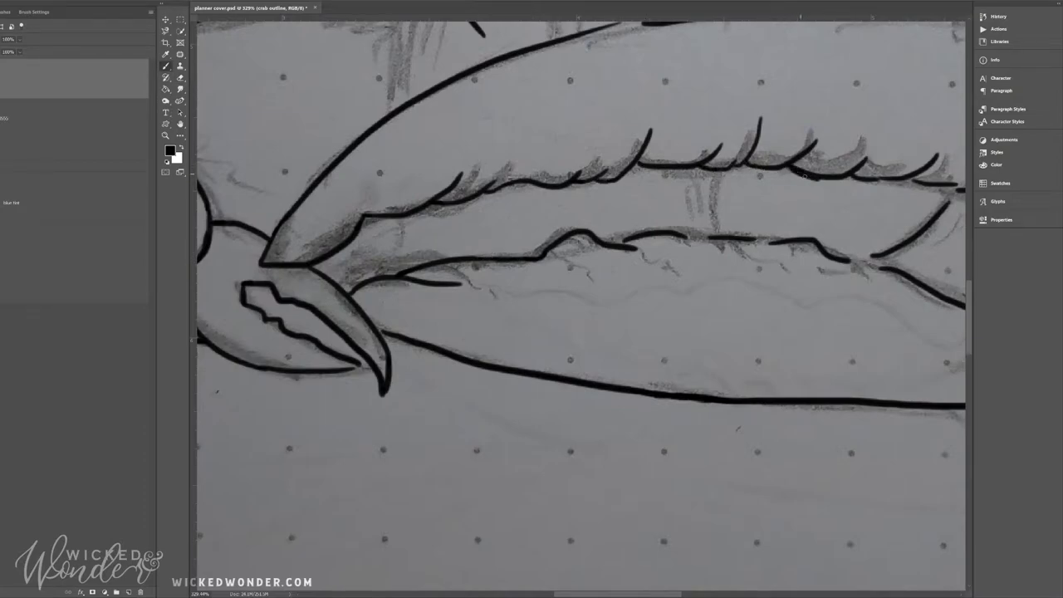
Draw a continuous claw edge line, close the joint gap and thicken the inner claw line.
left_click_drag(685, 238, 854, 260)
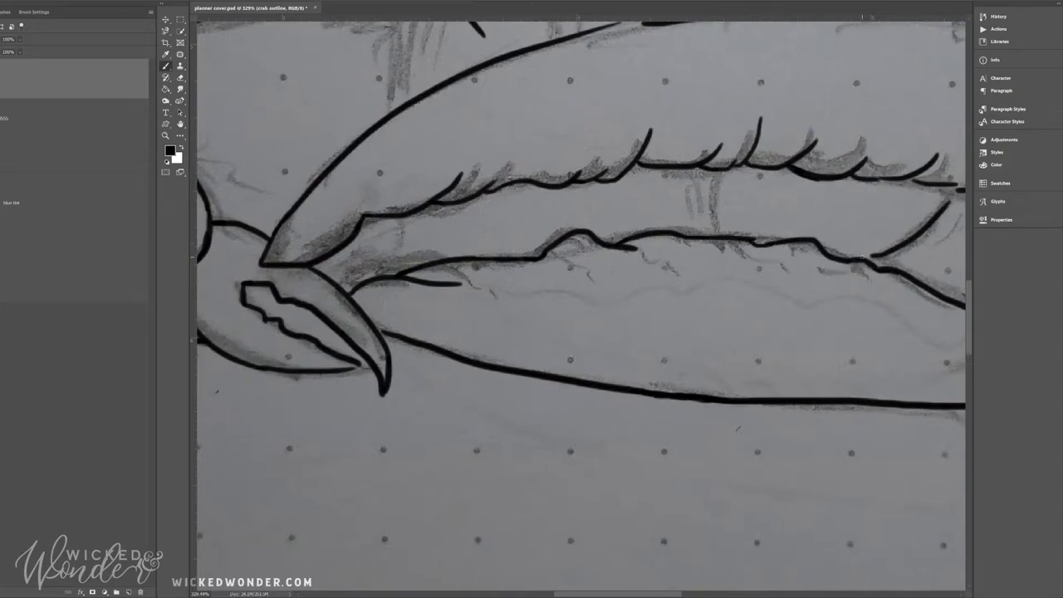
scroll(913, 181, "right", 5)
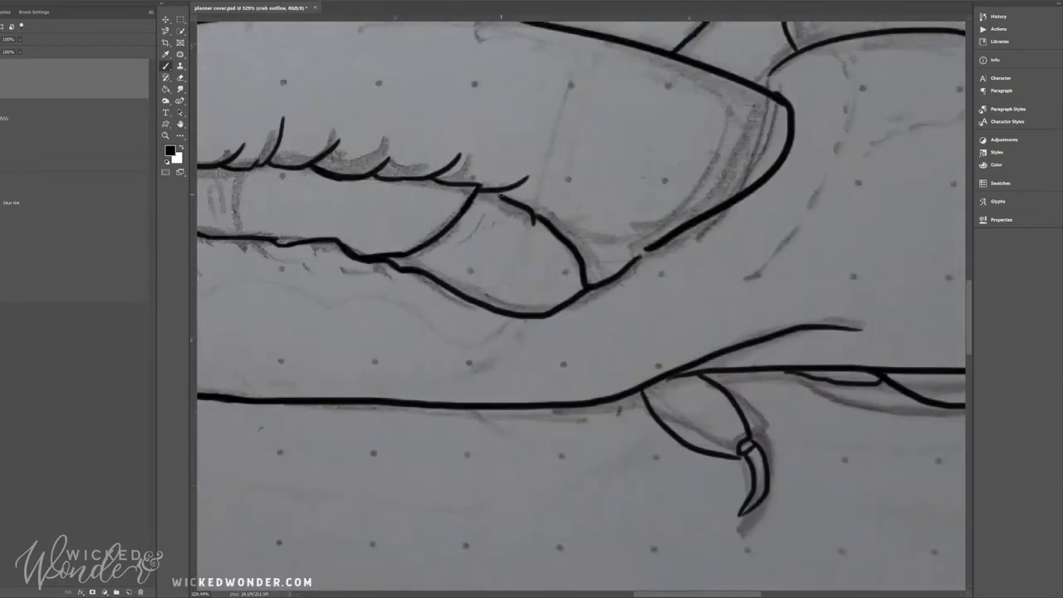
left_click_drag(644, 251, 635, 256)
key("e")
left_click_drag(695, 374, 677, 380)
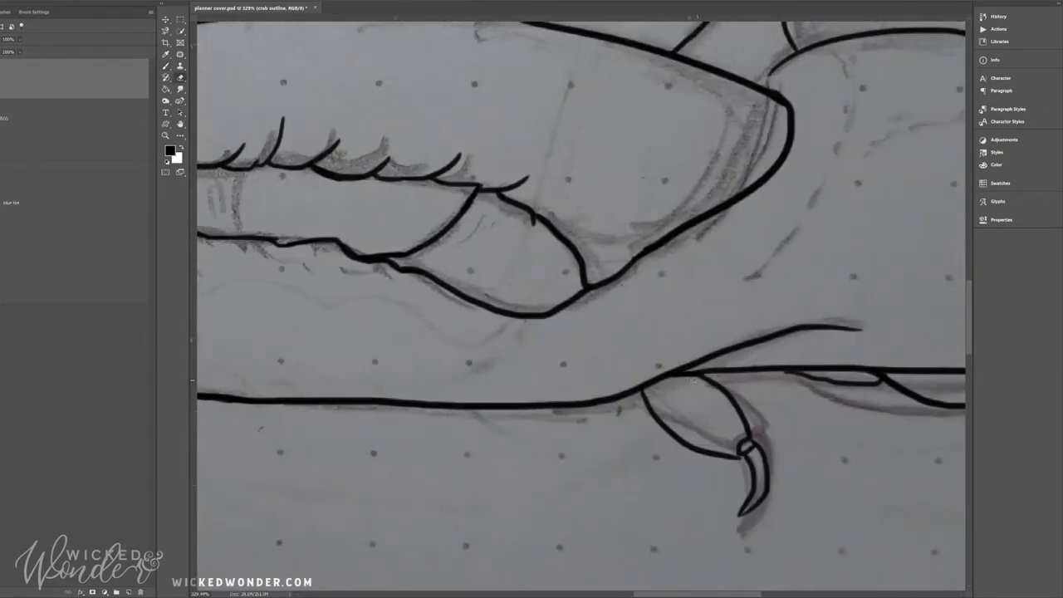
key("b")
left_click_drag(771, 369, 849, 382)
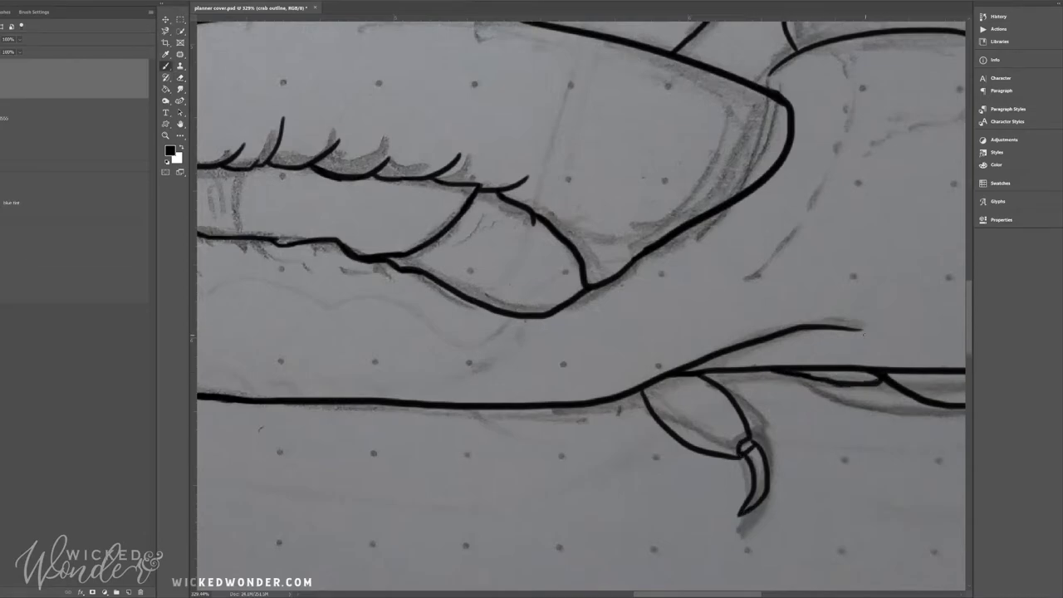
scroll(863, 335, "right", 5)
key("e")
key("b")
scroll(698, 408, "up", 4)
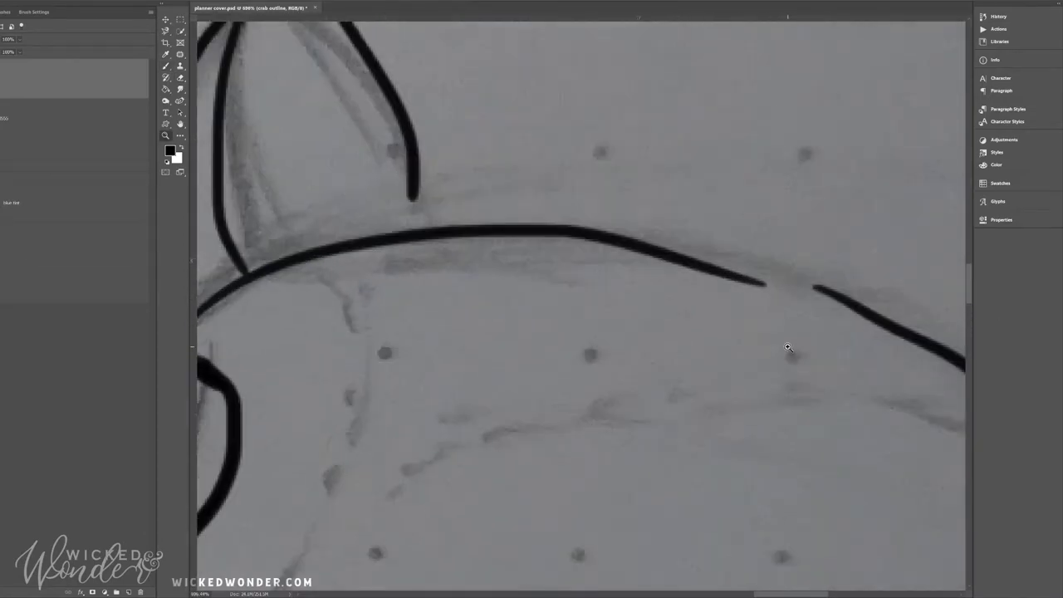
Trace the body outline in black, removing the doubled segment and joining its ends.
left_click_drag(588, 227, 760, 281)
mouse_move(641, 232)
left_mouse_down()
mouse_move(710, 245)
mouse_move(863, 328)
mouse_move(714, 268)
mouse_move(577, 240)
left_mouse_up()
key("e")
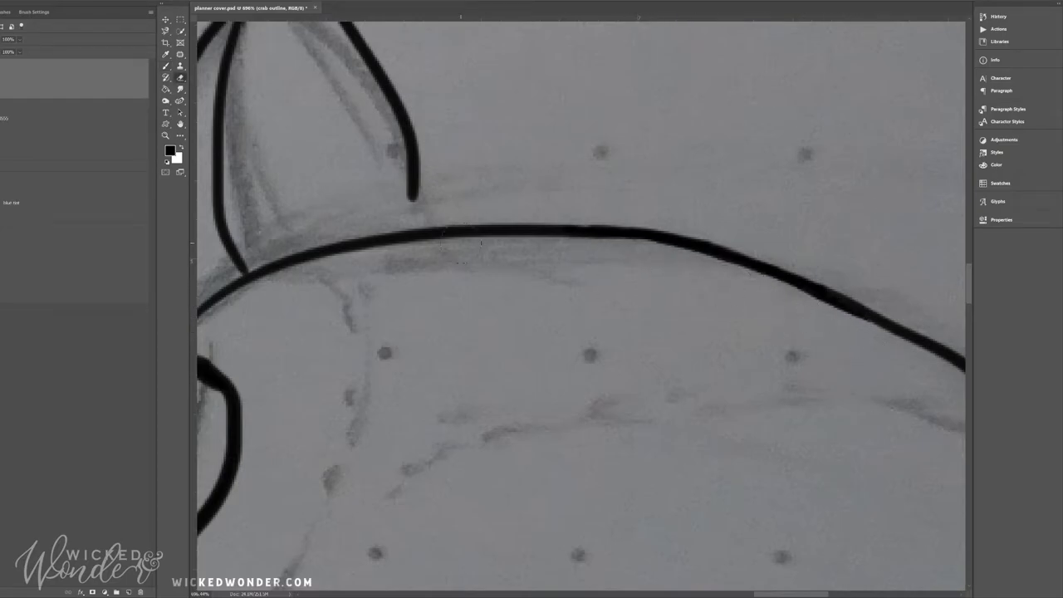
key("b")
left_click_drag(411, 195, 412, 236)
left_click_drag(249, 264, 239, 277)
scroll(773, 596, "up", 5)
scroll(581, 332, "down", 5)
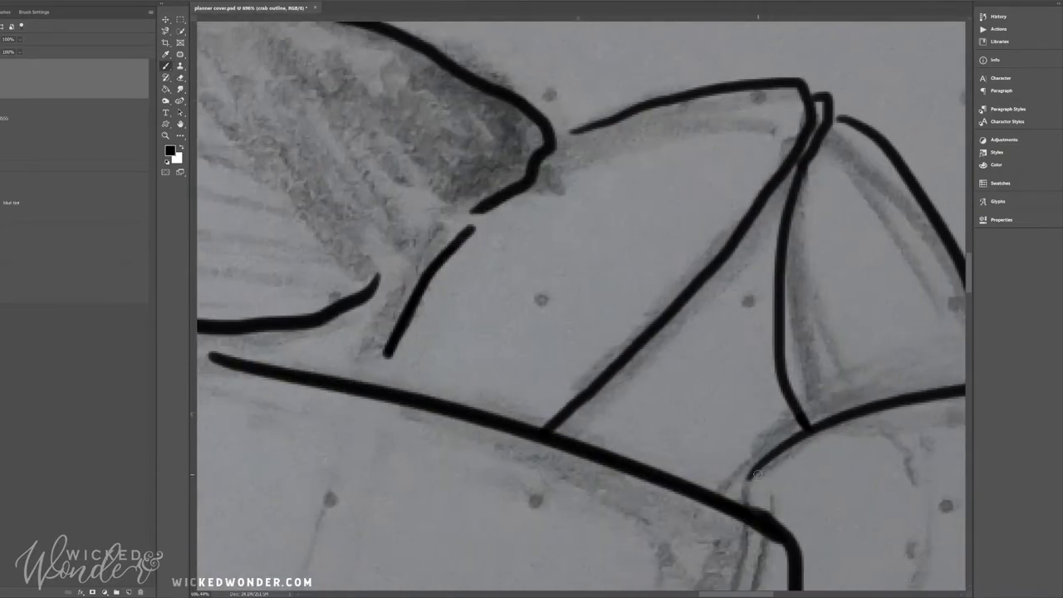
Fill the remaining shell outline gaps and join the middle line to the lower outline.
left_click_drag(553, 132, 641, 102)
left_click_drag(477, 207, 378, 390)
scroll(581, 332, "left", 5)
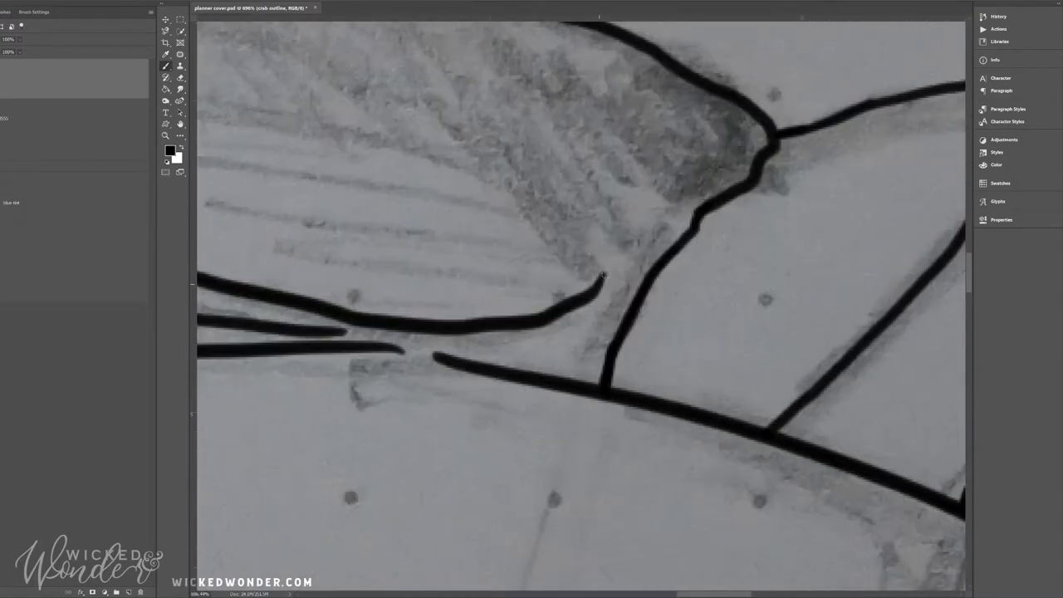
left_click_drag(680, 237, 596, 297)
left_click_drag(320, 350, 449, 359)
scroll(390, 348, "left", 5)
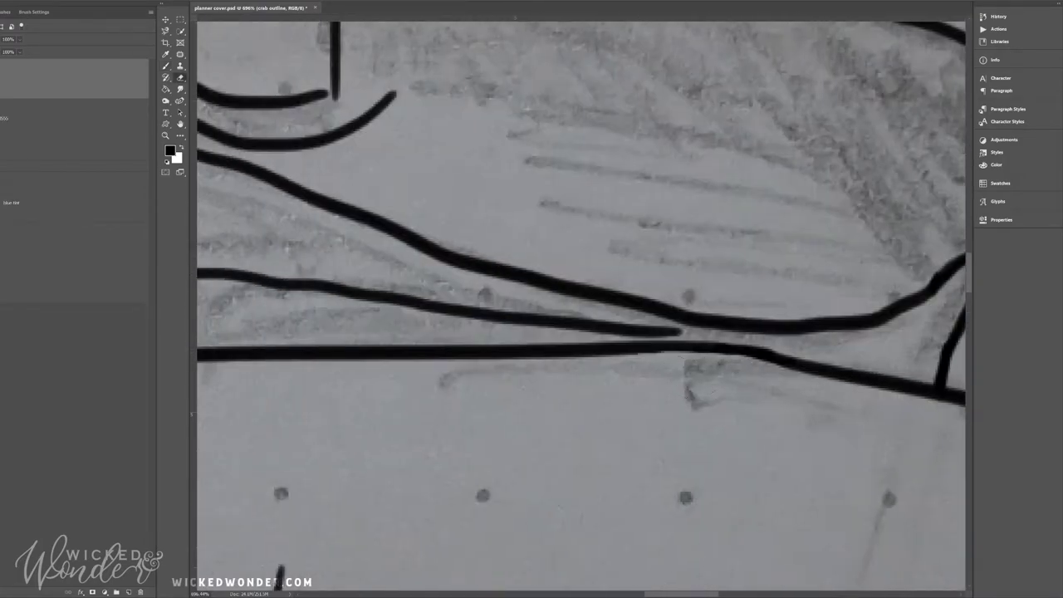
scroll(664, 341, "left", 1)
left_click_drag(581, 319, 714, 340)
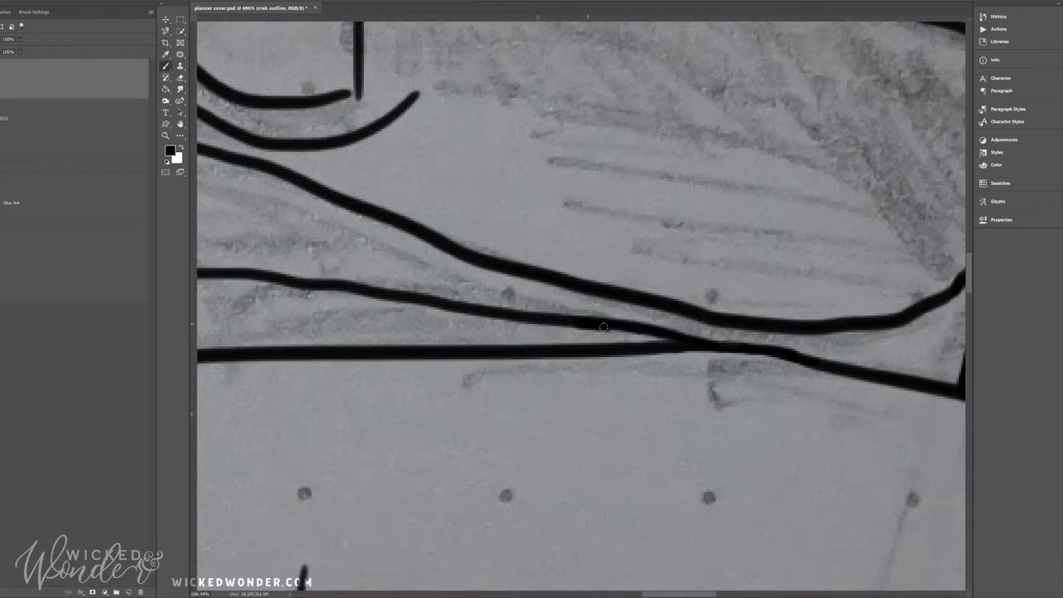
key("ctrl+1")
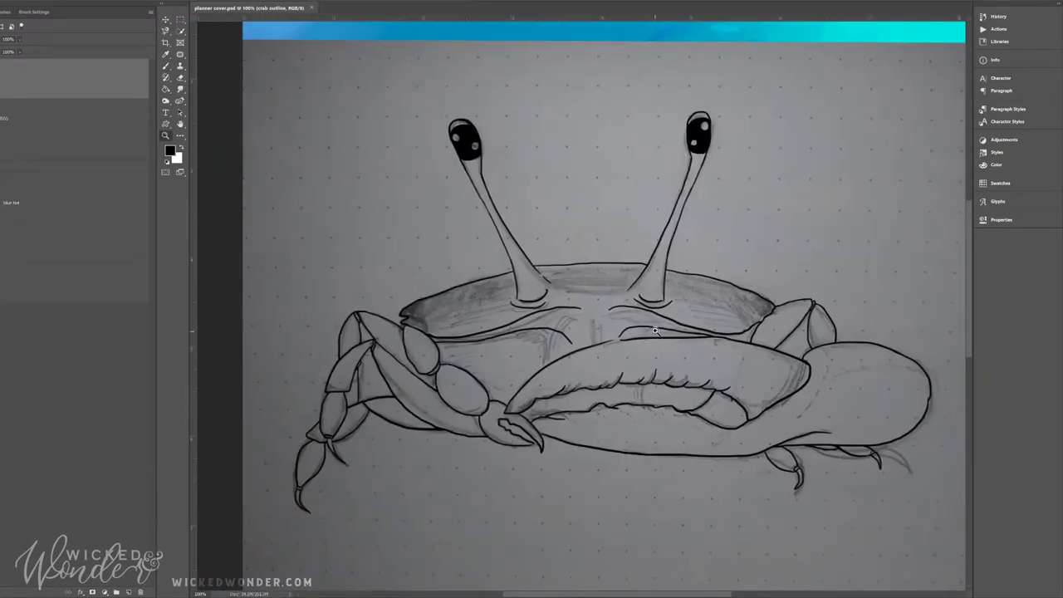
left_click(654, 331)
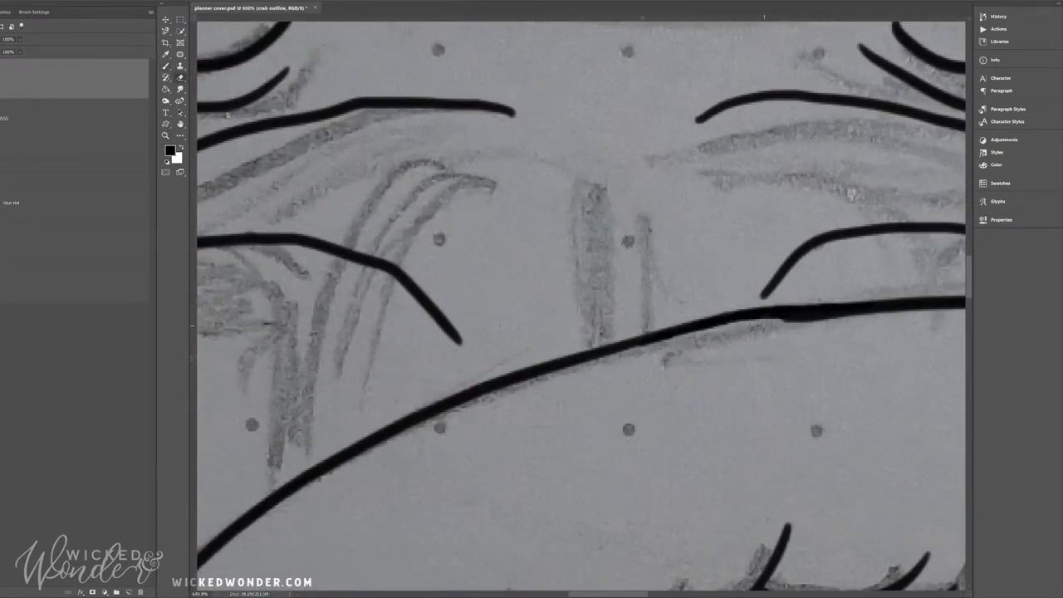
scroll(581, 307, "down", 3)
scroll(581, 307, "up", 3)
Magic Wand select the empty area around the crab outline.
key("e")
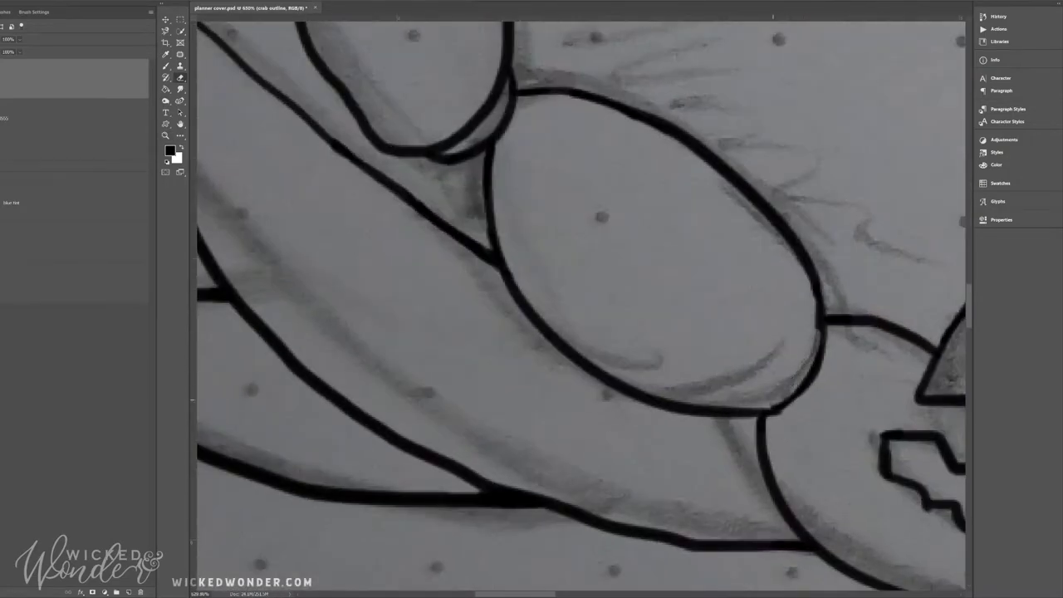
key("z")
scroll(581, 307, "down", 5)
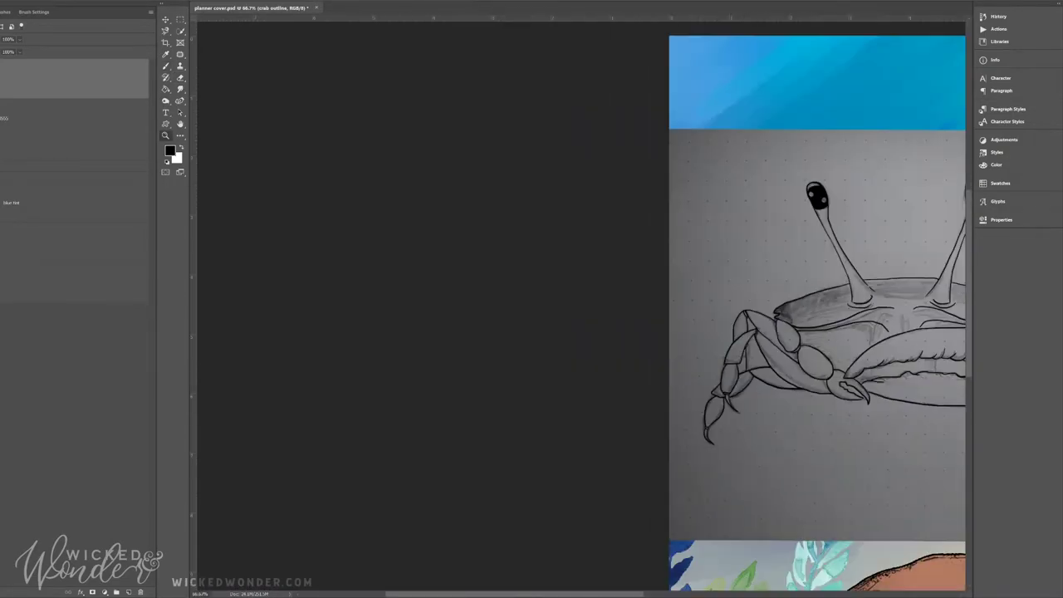
scroll(526, 459, "right", 5)
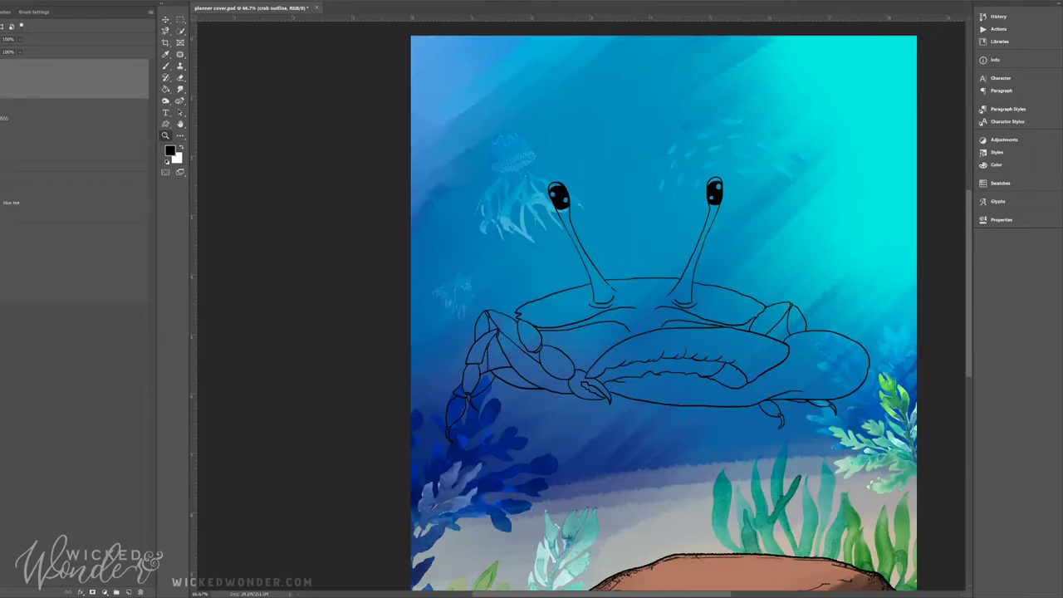
left_click(180, 32)
left_click(470, 409)
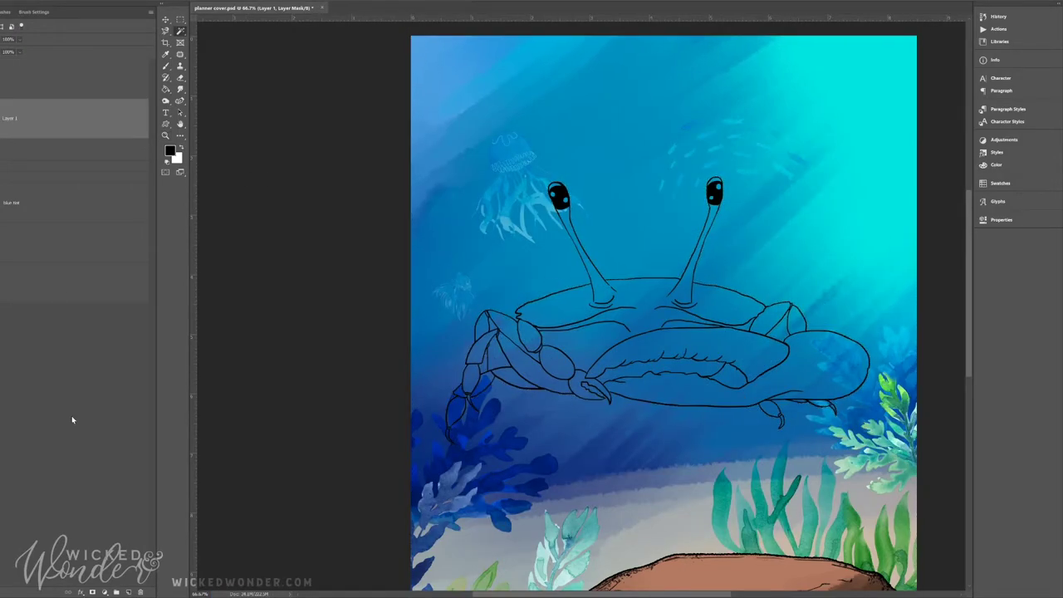
scroll(704, 339, "up", 3)
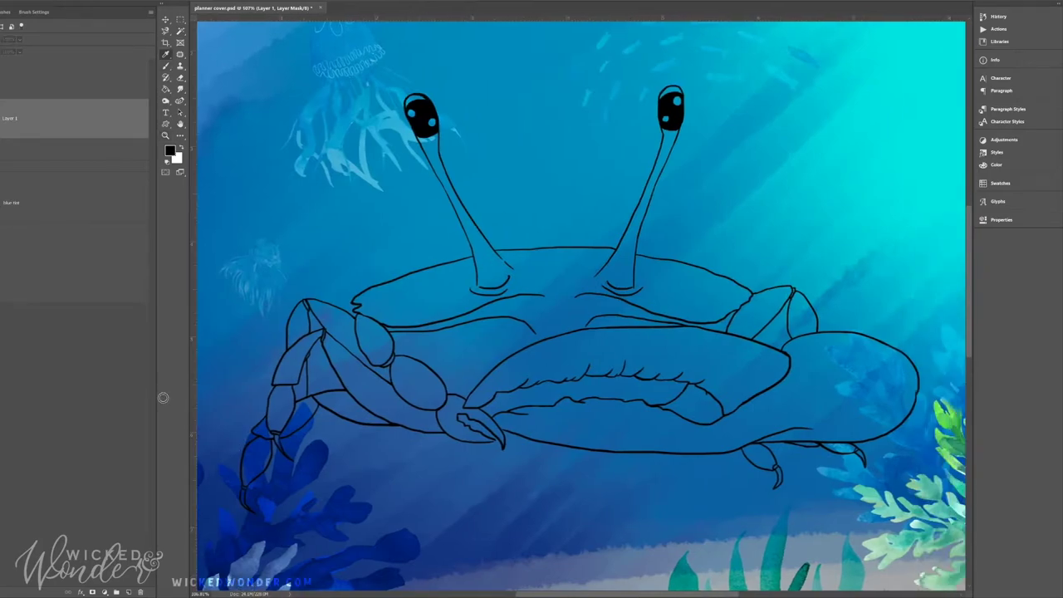
Sample a teal from the artwork and paint the crab's shell and claws bright cyan.
left_click(166, 65)
key("i")
key("b")
key("ctrl+2")
key("i")
left_click(952, 480)
key("b")
left_click_drag(390, 291, 723, 283)
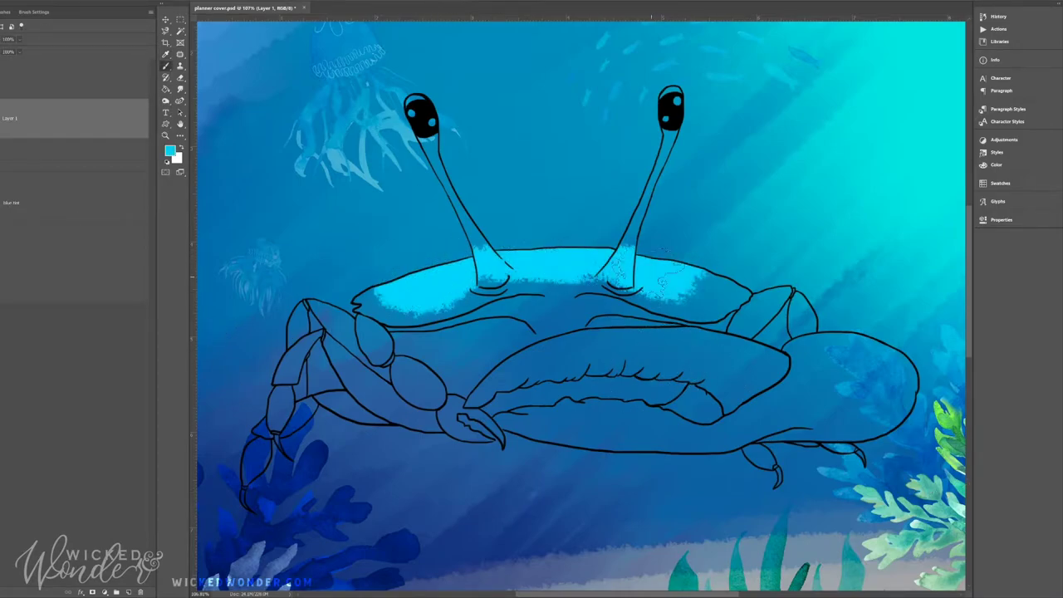
left_click_drag(797, 349, 905, 398)
mouse_move(748, 348)
left_mouse_down()
mouse_move(502, 353)
mouse_move(830, 390)
mouse_move(582, 315)
mouse_move(274, 448)
left_mouse_up()
Paint both eye stalks dark brown and add a brown edge across the lower shell.
key("i")
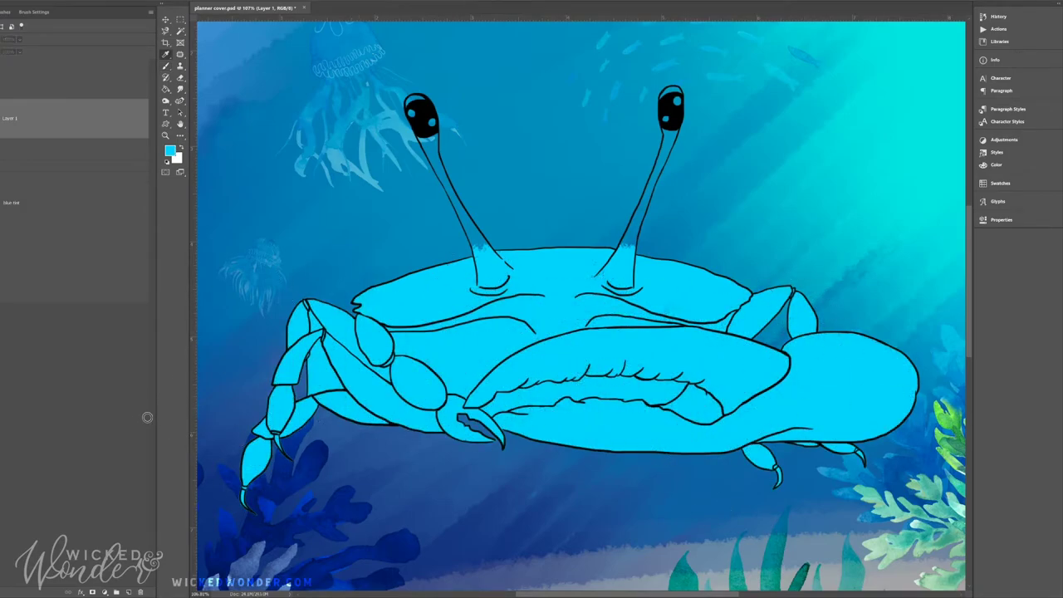
key("d")
key("b")
mouse_move(441, 184)
left_mouse_down()
mouse_move(420, 137)
mouse_move(480, 241)
left_mouse_up()
left_click_drag(668, 133, 622, 249)
left_click_drag(473, 239, 486, 259)
mouse_move(373, 296)
left_mouse_down()
mouse_move(355, 309)
mouse_move(378, 322)
mouse_move(448, 320)
mouse_move(541, 293)
left_mouse_up()
mouse_move(574, 292)
left_mouse_down()
mouse_move(714, 318)
mouse_move(752, 292)
mouse_move(626, 249)
mouse_move(528, 249)
mouse_move(380, 287)
left_mouse_up()
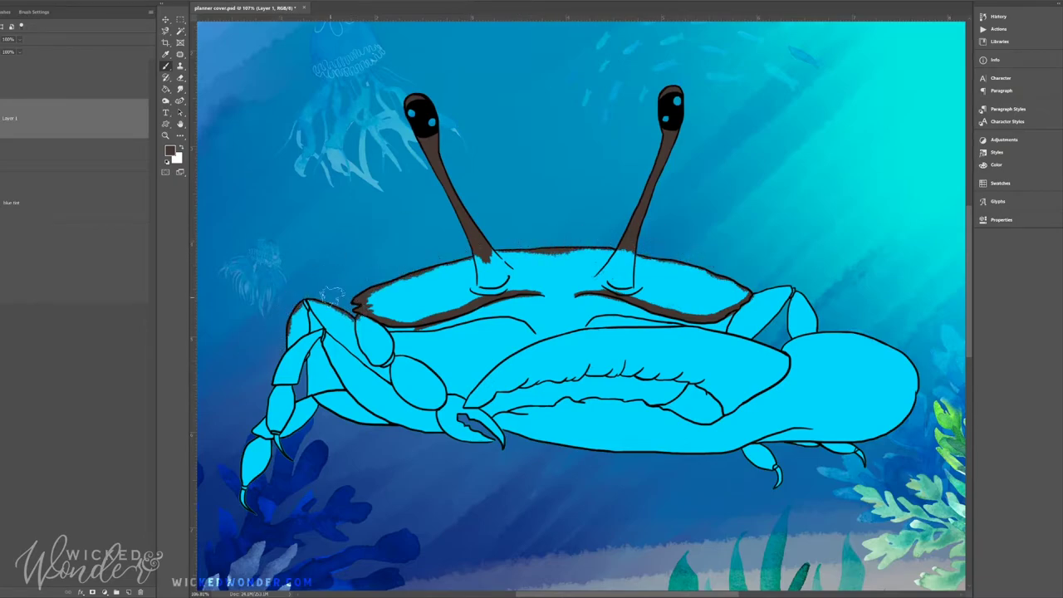
Shade the right claw's top and right edge dark brown and start a stroke on the left leg.
mouse_move(813, 333)
left_mouse_down()
mouse_move(901, 430)
mouse_move(772, 443)
left_mouse_up()
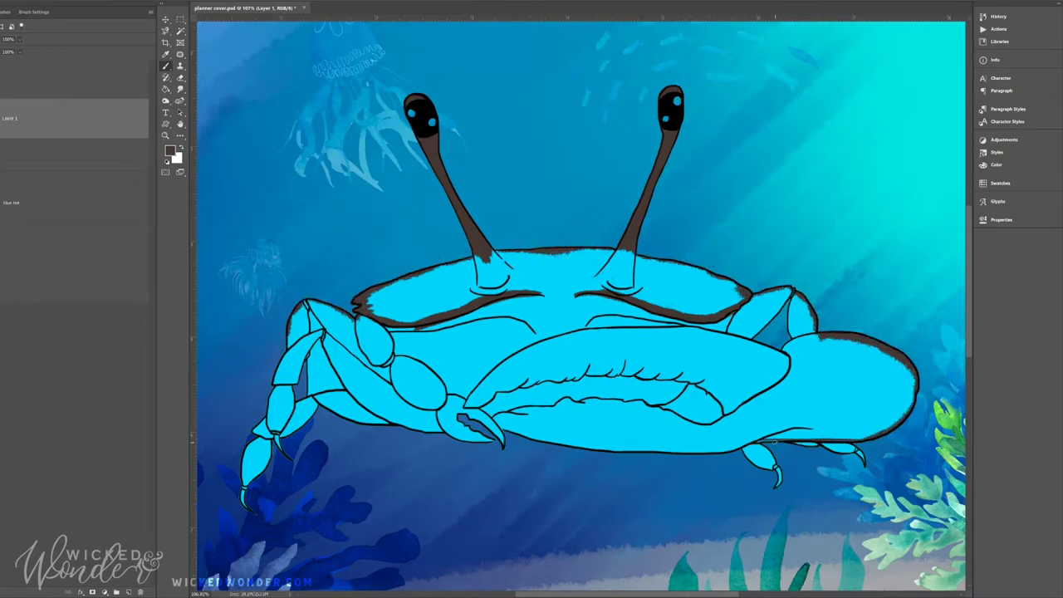
key("e")
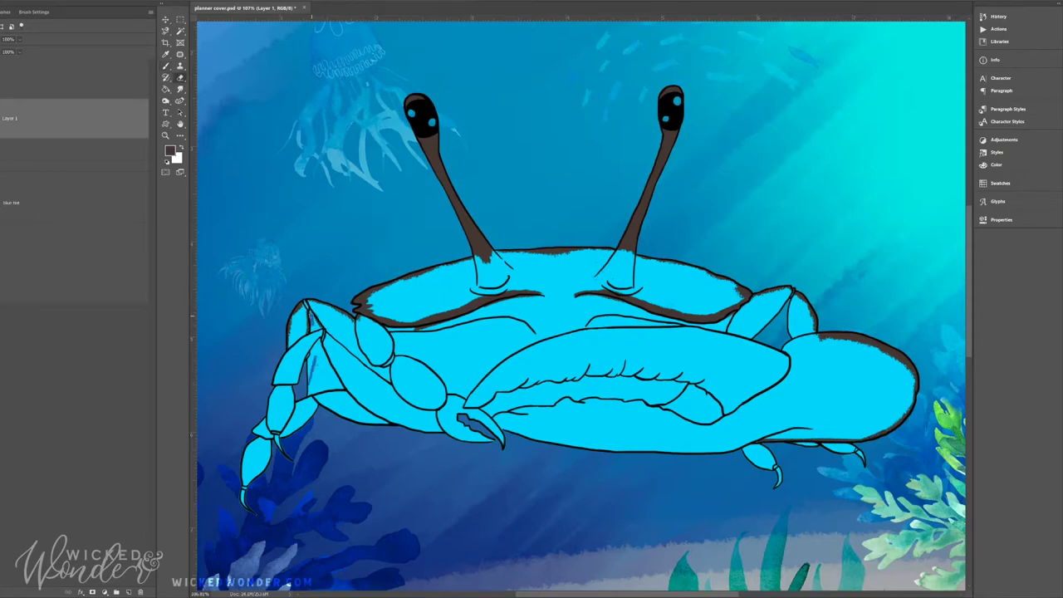
key("ctrl+backslash")
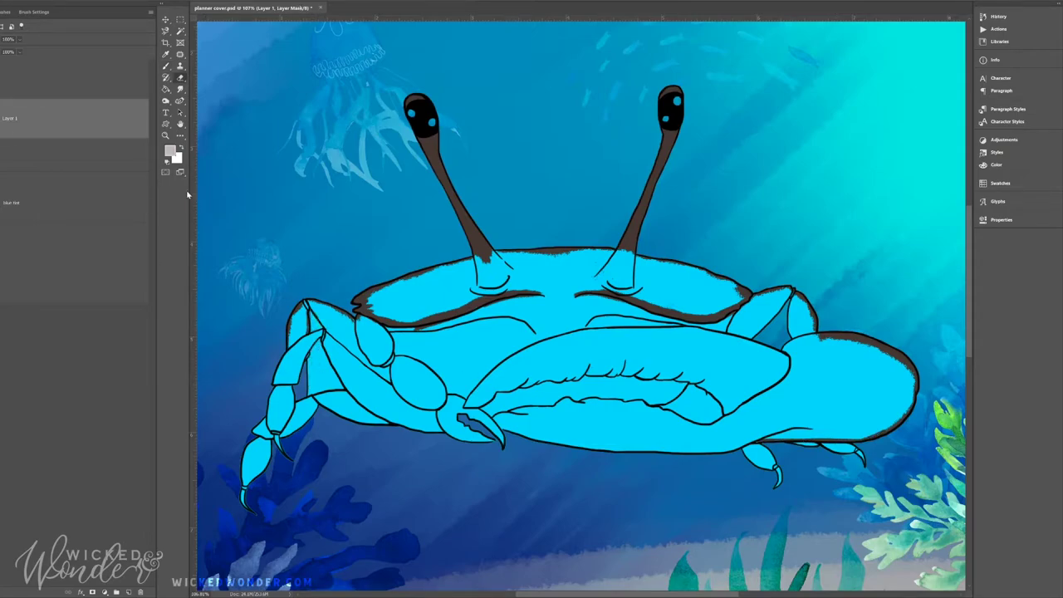
key("b")
mouse_move(318, 358)
left_mouse_down()
mouse_move(307, 391)
mouse_move(322, 369)
left_mouse_up()
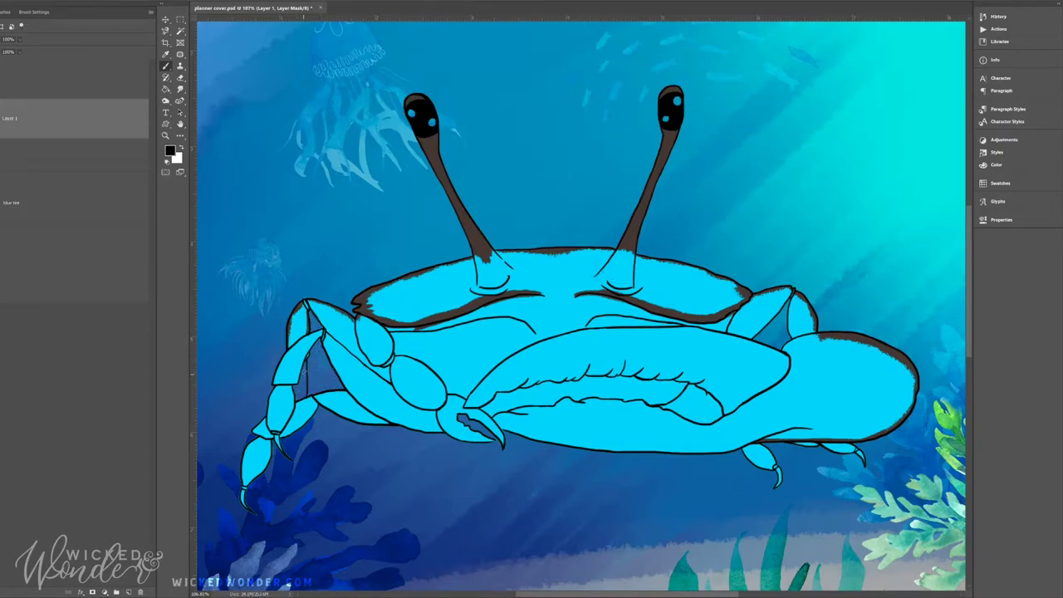
Paint brown edging down the front-left leg to its tip, then sample the dark outline colour.
key("ctrl+2")
mouse_move(307, 330)
left_mouse_down()
mouse_move(286, 352)
mouse_move(267, 428)
left_mouse_up()
mouse_move(292, 386)
left_mouse_down()
mouse_move(270, 433)
mouse_move(249, 431)
mouse_move(242, 473)
left_mouse_up()
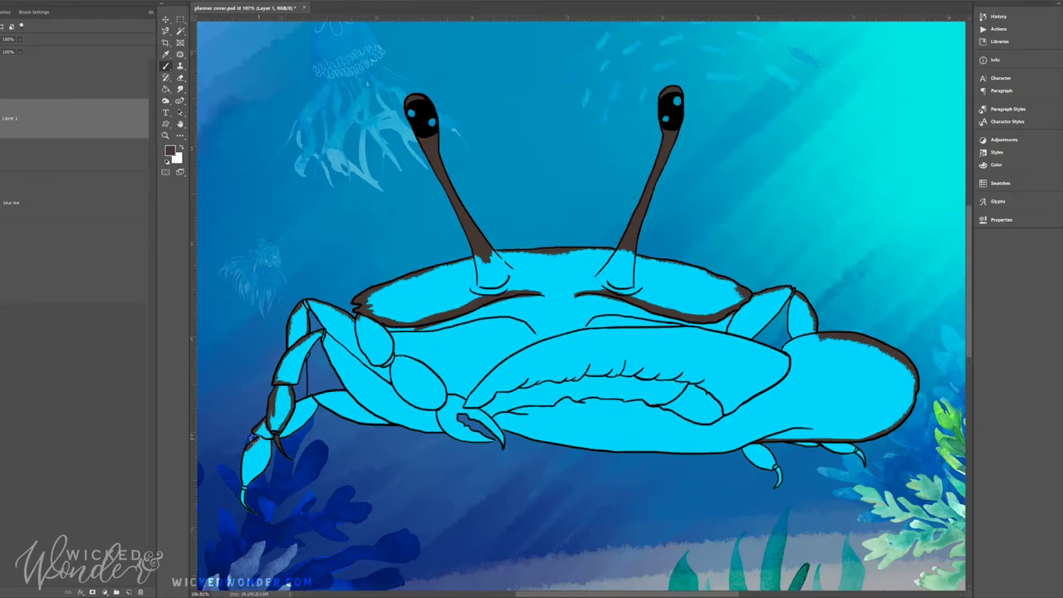
mouse_move(253, 437)
left_mouse_down()
mouse_move(241, 505)
mouse_move(279, 438)
left_mouse_up()
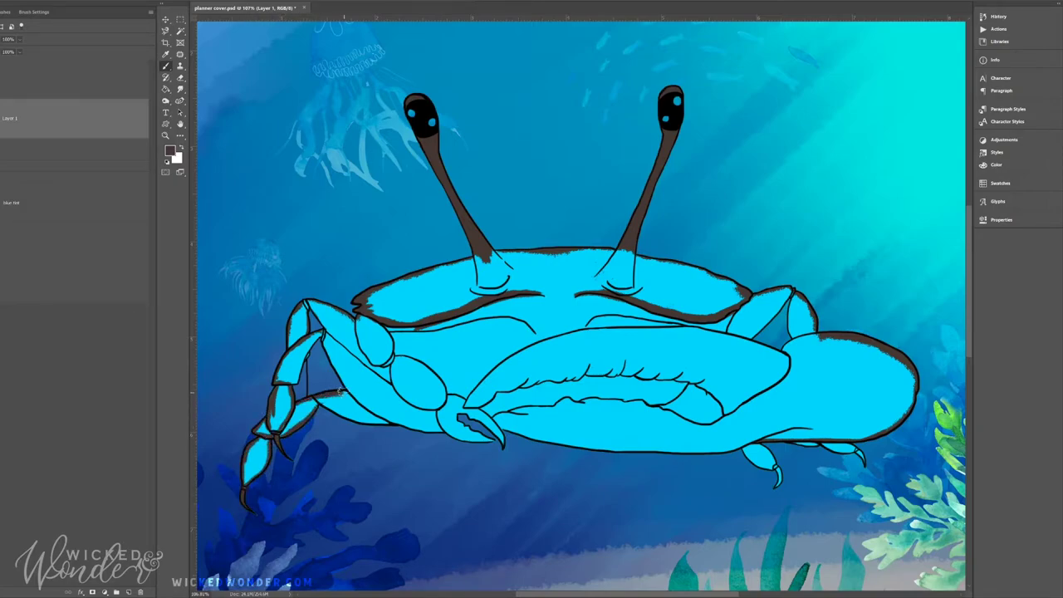
left_click(304, 384, "alt")
key("ctrl+backslash")
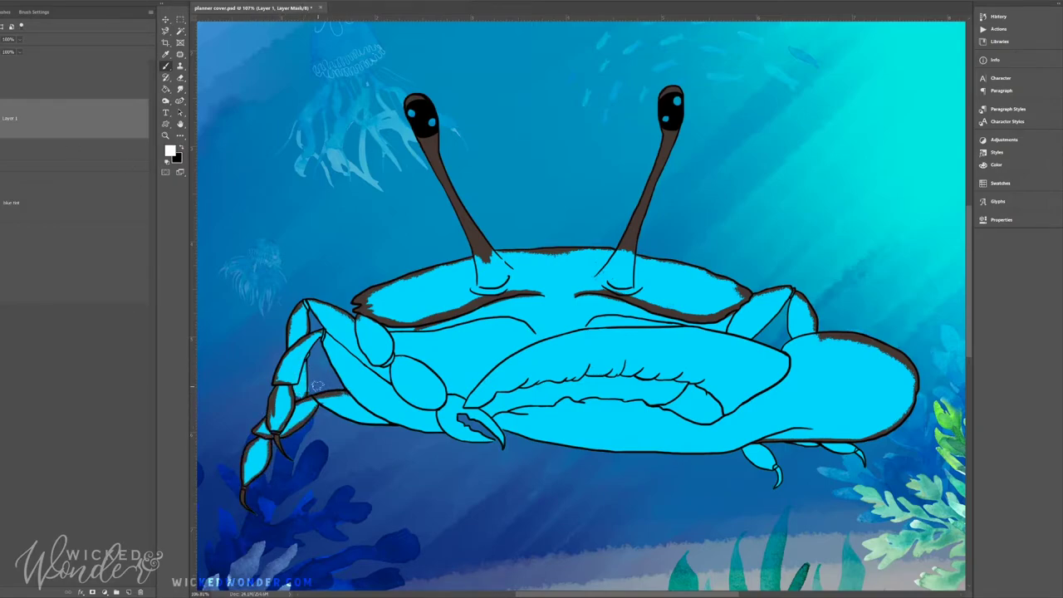
key("ctrl+2")
key("x")
left_click(363, 305, "alt")
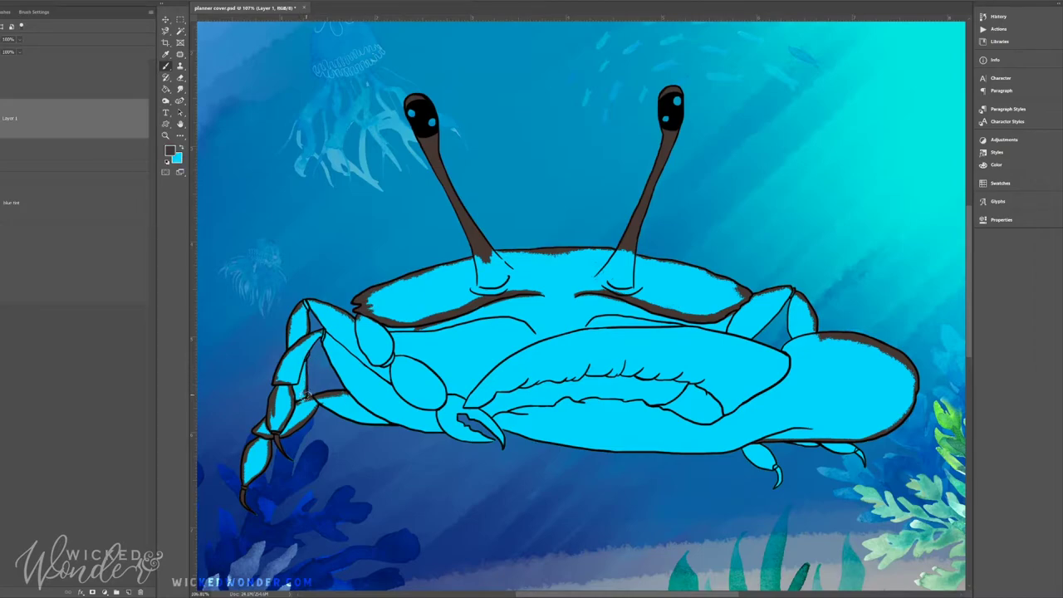
Paint dark texture over the upper-left leg, shell top and right claw, then undo the claw strokes.
mouse_move(303, 301)
left_mouse_down()
mouse_move(342, 383)
mouse_move(341, 344)
mouse_move(390, 380)
left_mouse_up()
mouse_move(465, 270)
left_mouse_down()
mouse_move(519, 258)
mouse_move(383, 286)
mouse_move(373, 301)
mouse_move(456, 328)
left_mouse_up()
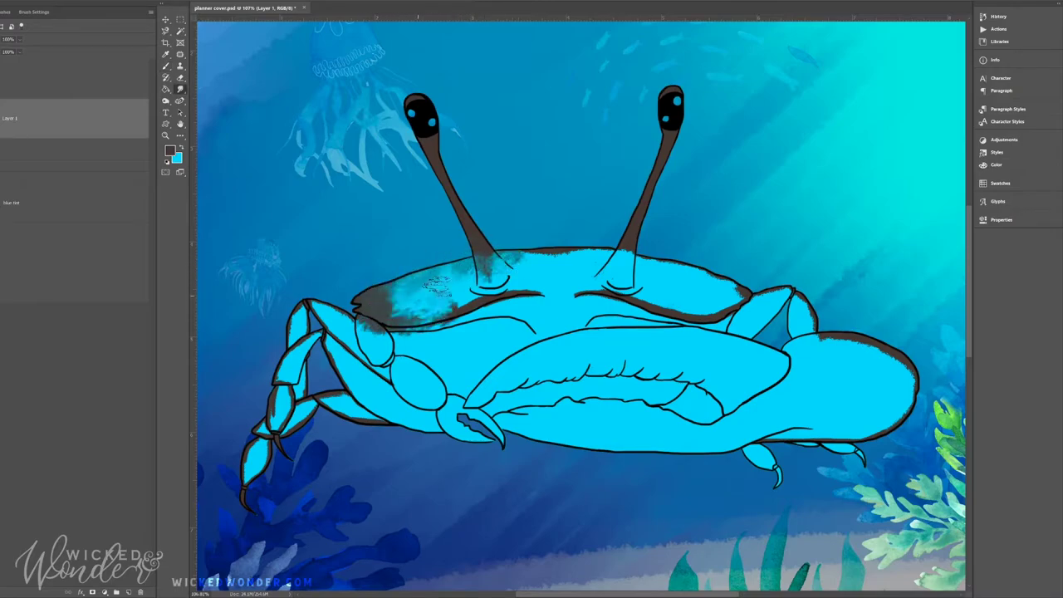
mouse_move(382, 328)
left_mouse_down()
mouse_move(548, 266)
mouse_move(696, 281)
mouse_move(581, 299)
left_mouse_up()
left_click_drag(843, 336, 855, 448)
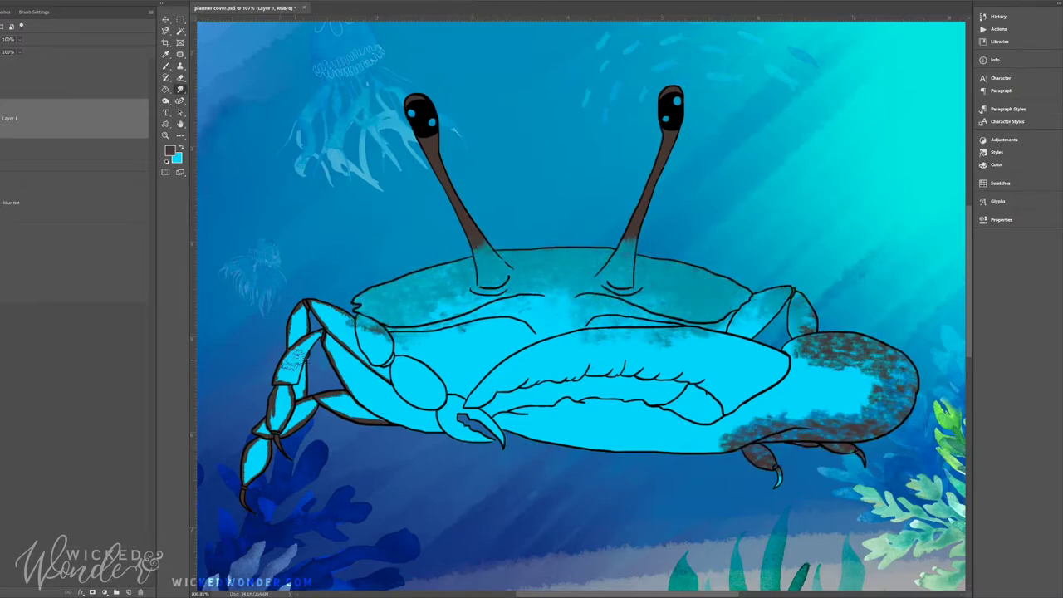
key("ctrl+z")
key("ctrl+z")
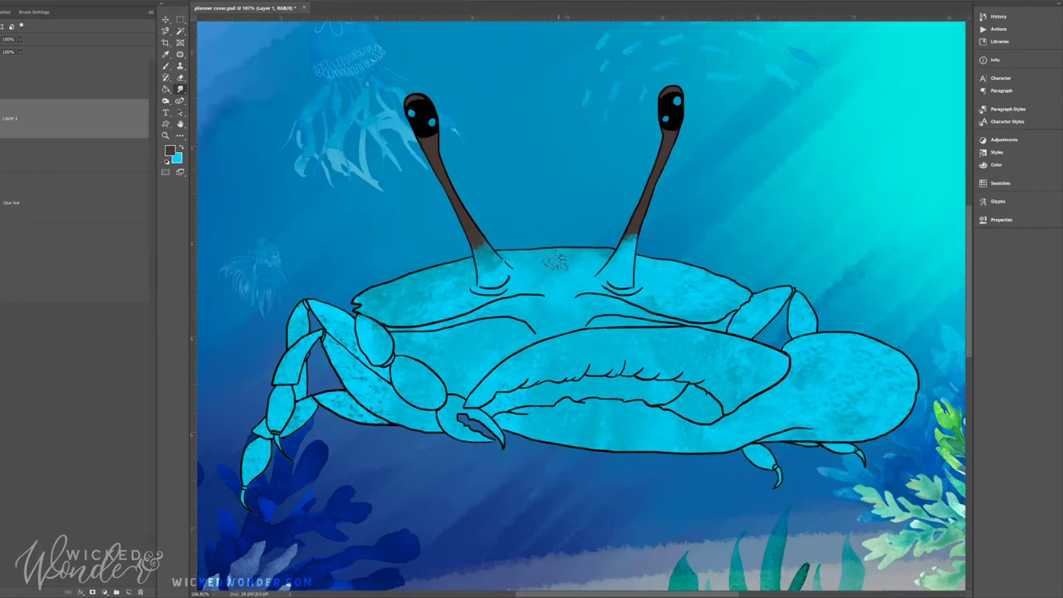
Shade both eyestalk bases dark brown and re-frame the view on the crab.
left_click_drag(631, 237, 614, 274)
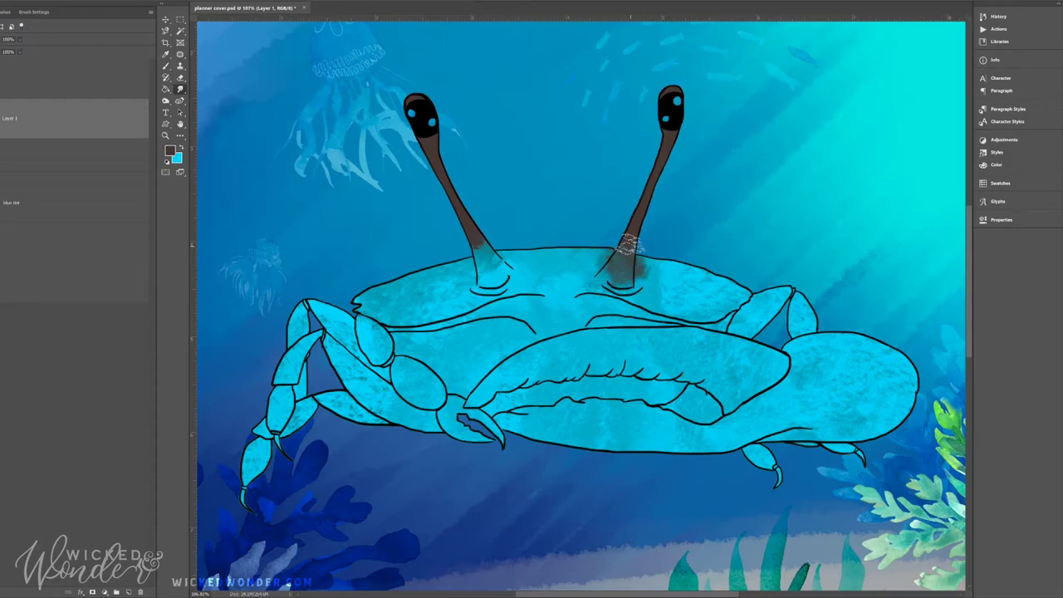
mouse_move(486, 249)
left_mouse_down()
mouse_move(498, 274)
mouse_move(475, 272)
left_mouse_up()
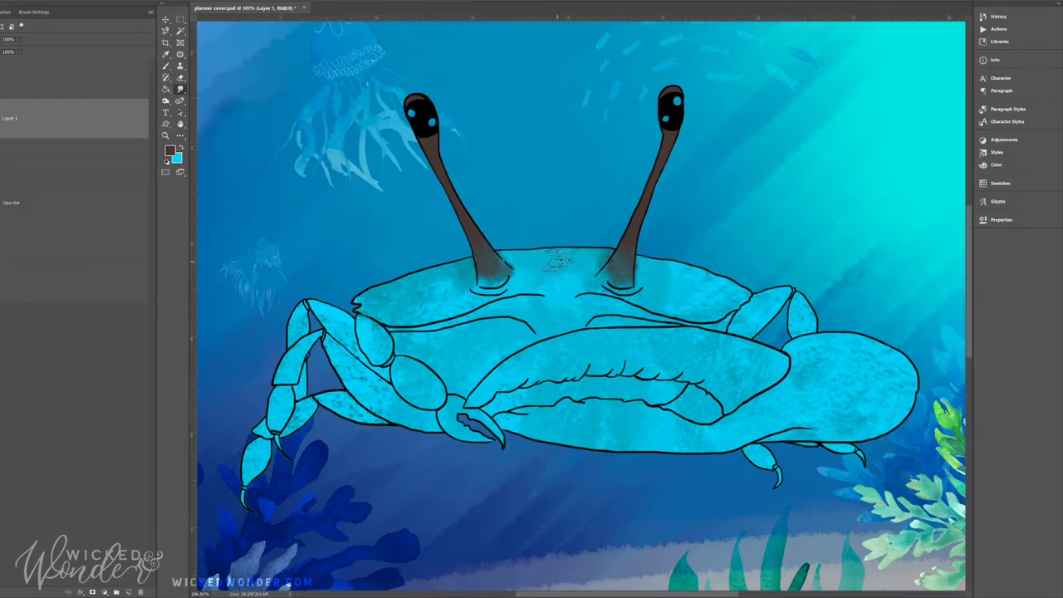
key("ctrl+minus")
key("ctrl+minus")
key("ctrl+minus")
left_click(616, 288)
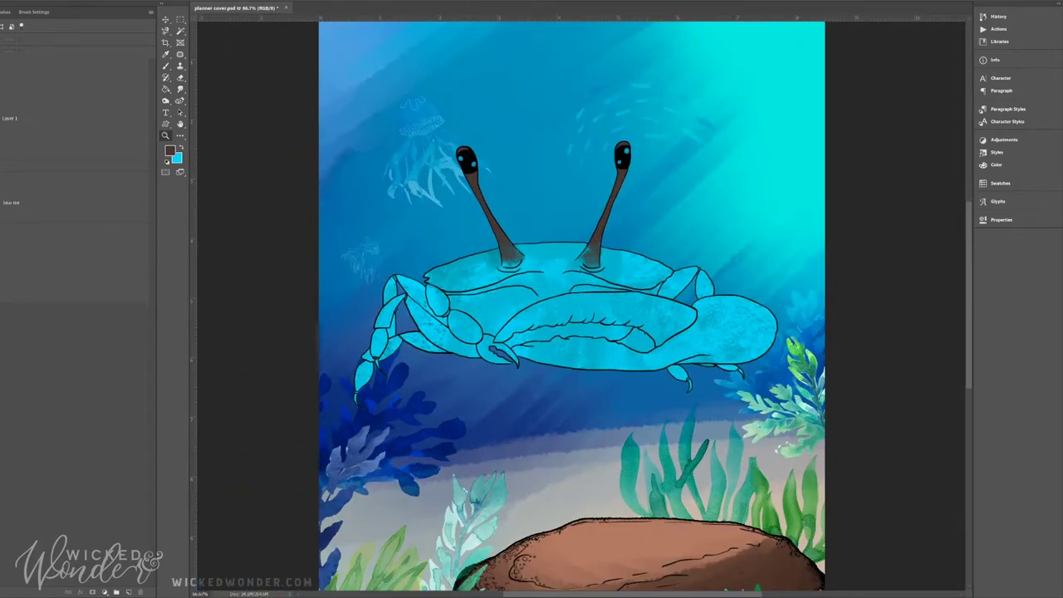
Place and resize the crab reference photo at the top right, then nudge the crab drawing down.
left_click_drag(573, 307, 731, 79)
left_click_drag(640, 131, 581, 213)
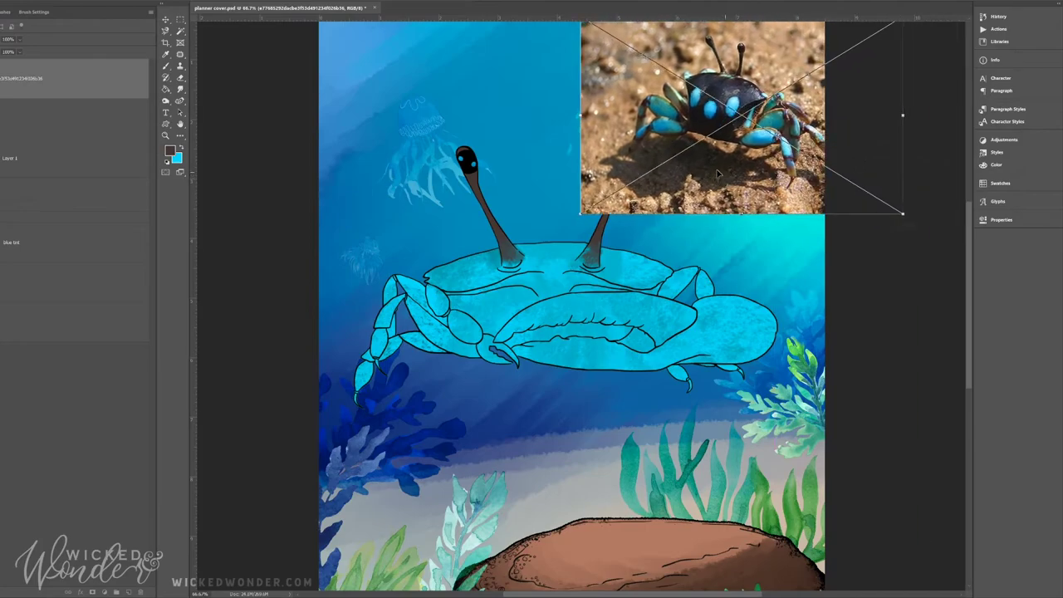
key("Return")
key("alt+bracketleft")
key("ctrl+shift+Down")
key("ctrl+shift+Down")
key("ctrl+shift+Down")
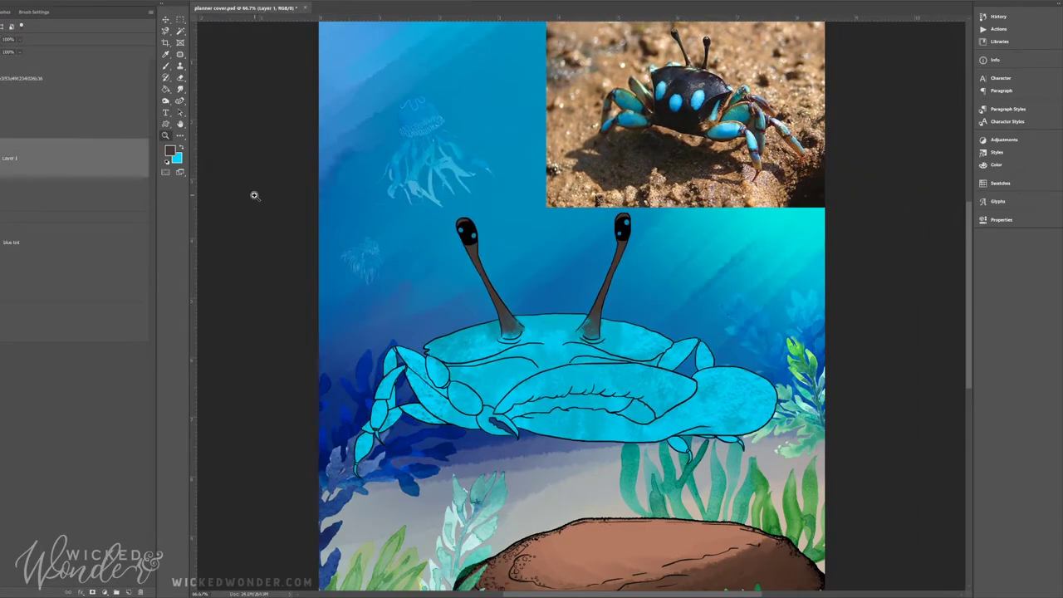
Zoom in on the crab and photo, reselect the crab drawing's layer and set black as the paint colour.
key("b")
key("d")
key("x")
key("z")
left_click(439, 206)
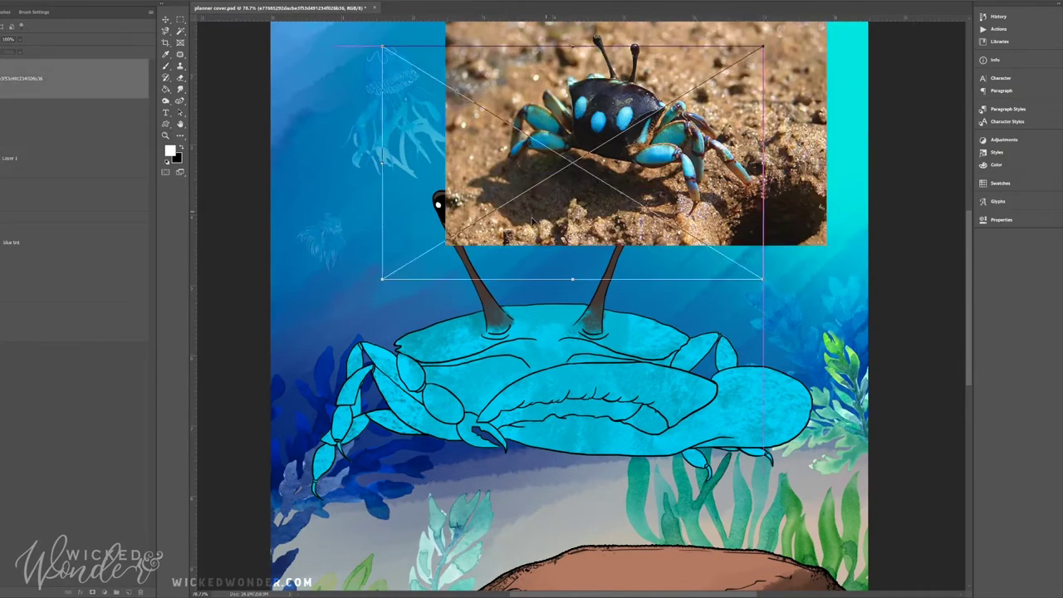
left_click(711, 443)
left_click(52, 172)
key("i")
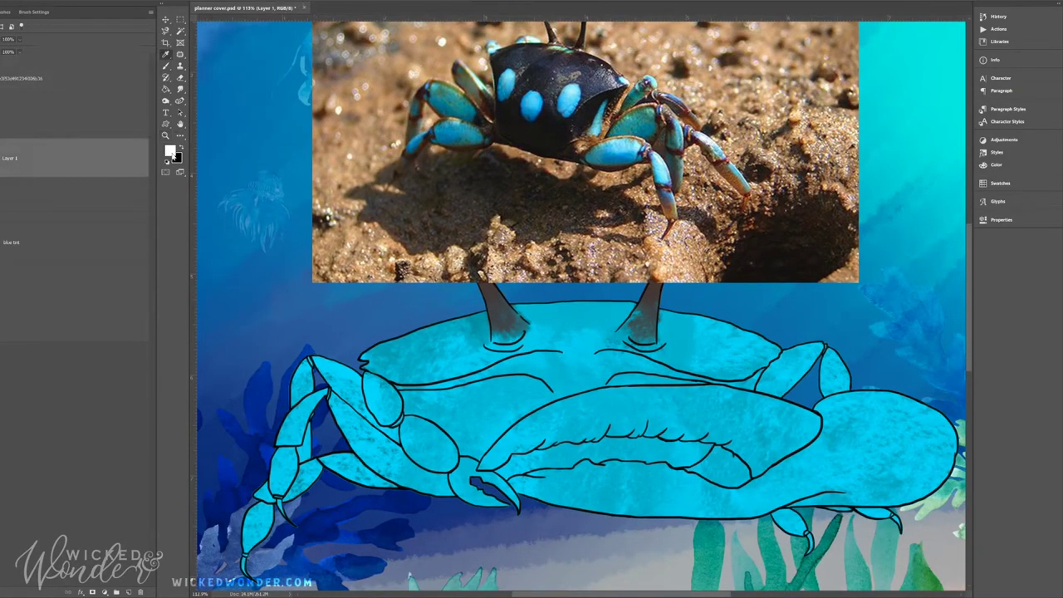
key("b")
key("x")
Paint black along the shell's top-left edge, around the two spots and between the eyestalks.
left_click_drag(360, 355, 472, 311)
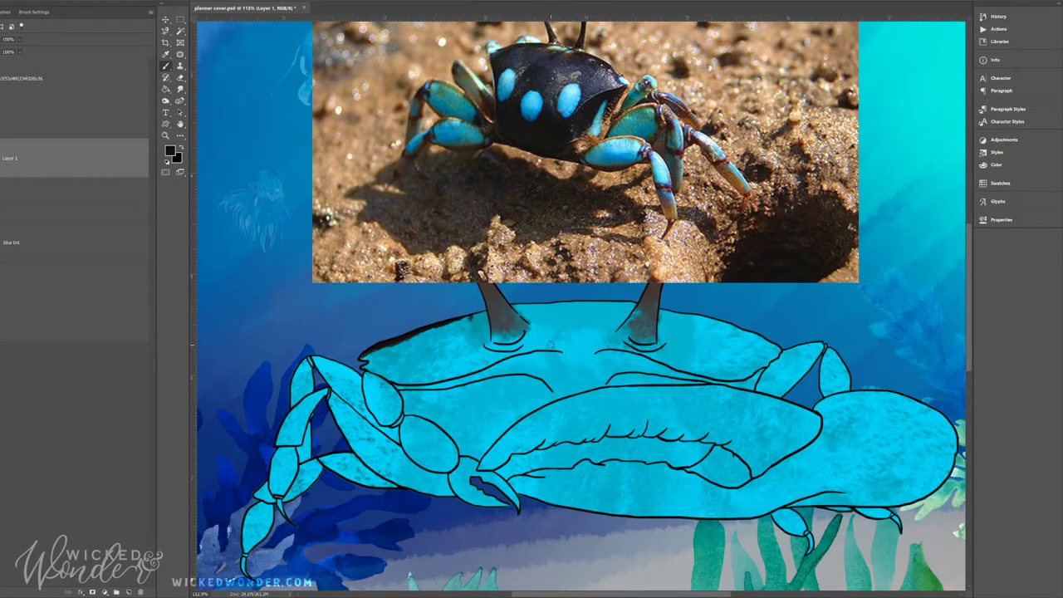
mouse_move(540, 343)
left_mouse_down()
mouse_move(615, 340)
mouse_move(535, 341)
mouse_move(590, 327)
left_mouse_up()
left_click_drag(421, 342, 452, 332)
mouse_move(699, 319)
left_mouse_down()
mouse_move(712, 347)
mouse_move(742, 333)
mouse_move(699, 315)
left_mouse_up()
mouse_move(381, 373)
left_mouse_down()
mouse_move(378, 348)
mouse_move(424, 337)
left_mouse_up()
left_click_drag(518, 304, 541, 341)
left_click_drag(606, 336, 635, 294)
mouse_move(523, 304)
left_mouse_down()
mouse_move(544, 340)
mouse_move(610, 328)
left_mouse_up()
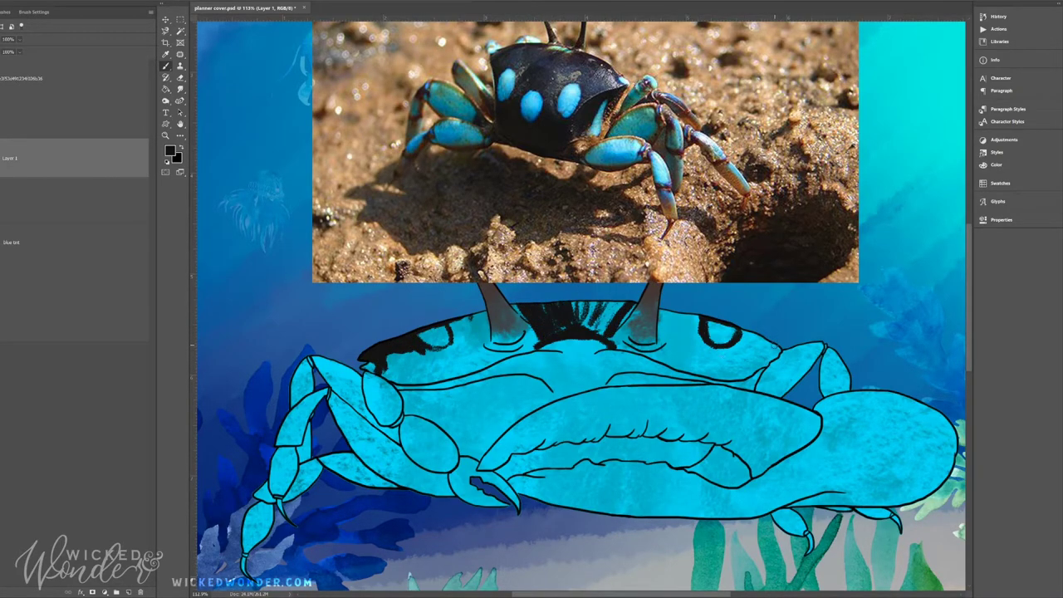
Darken the shell's left edge and right spot outline, then streak lighter paint over the centre.
mouse_move(770, 365)
left_mouse_down()
mouse_move(759, 341)
mouse_move(775, 350)
left_mouse_up()
mouse_move(390, 362)
left_mouse_down()
mouse_move(382, 381)
mouse_move(458, 383)
mouse_move(440, 349)
mouse_move(470, 320)
mouse_move(473, 358)
left_mouse_up()
mouse_move(663, 307)
left_mouse_down()
mouse_move(659, 348)
mouse_move(757, 376)
left_mouse_up()
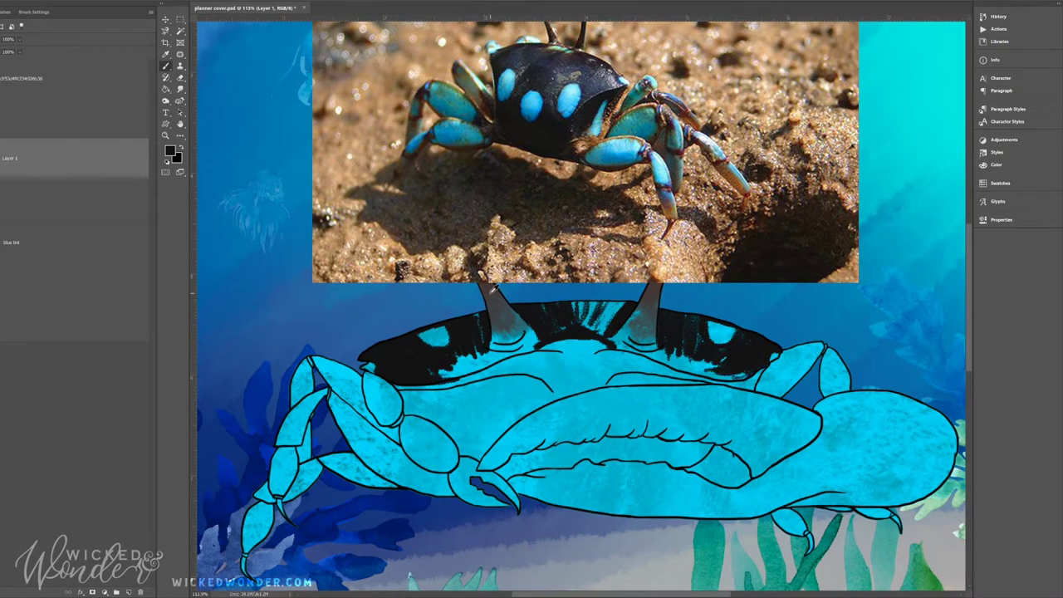
mouse_move(623, 303)
left_mouse_down()
mouse_move(596, 327)
mouse_move(541, 331)
mouse_move(588, 336)
left_mouse_up()
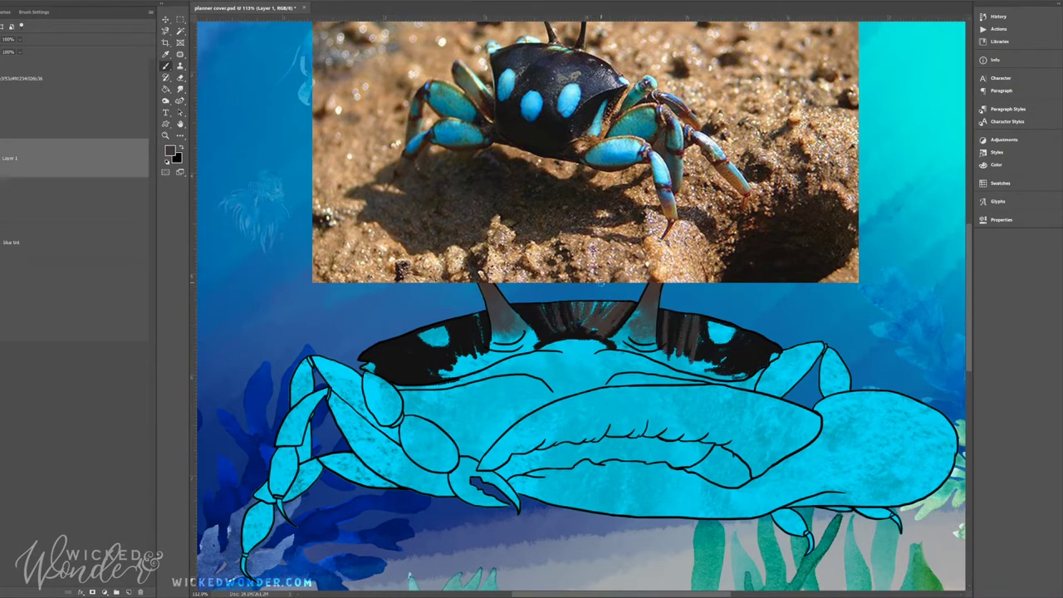
left_click_drag(477, 320, 405, 365)
mouse_move(701, 338)
left_mouse_down()
mouse_move(751, 366)
mouse_move(793, 350)
mouse_move(718, 367)
left_mouse_up()
Smudge the dark paint around the right spot, between the eyestalks and around the left spot.
key("r")
left_click_drag(749, 334, 721, 366)
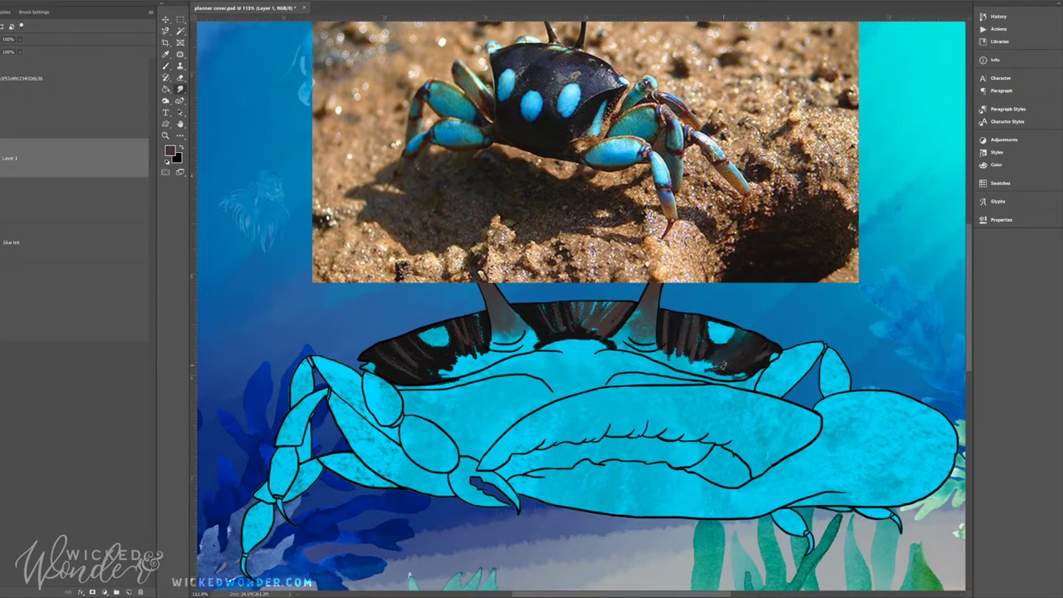
mouse_move(757, 329)
left_mouse_down()
mouse_move(715, 378)
mouse_move(694, 374)
mouse_move(712, 365)
left_mouse_up()
mouse_move(535, 349)
left_mouse_down()
mouse_move(622, 332)
mouse_move(548, 336)
left_mouse_up()
mouse_move(565, 295)
left_mouse_down()
mouse_move(514, 344)
mouse_move(631, 352)
left_mouse_up()
mouse_move(471, 309)
left_mouse_down()
mouse_move(398, 336)
mouse_move(415, 386)
left_mouse_up()
mouse_move(407, 344)
left_mouse_down()
mouse_move(456, 369)
mouse_move(452, 349)
mouse_move(508, 369)
left_mouse_up()
Soften the remaining shading by the right eyestalk and around both shell spots.
left_click_drag(660, 314, 681, 365)
mouse_move(707, 320)
left_mouse_down()
mouse_move(756, 366)
mouse_move(693, 368)
mouse_move(707, 328)
left_mouse_up()
mouse_move(428, 340)
left_mouse_down()
mouse_move(445, 376)
mouse_move(369, 373)
left_mouse_up()
mouse_move(587, 357)
left_mouse_down()
mouse_move(598, 336)
mouse_move(640, 326)
mouse_move(585, 319)
mouse_move(561, 331)
left_mouse_up()
mouse_move(652, 349)
left_mouse_down()
mouse_move(697, 336)
mouse_move(751, 370)
left_mouse_up()
left_click_drag(498, 324, 382, 369)
Reposition the reference photo above the crab, reselect the crab layer and zoom into the left legs.
key("ctrl+minus")
key("ctrl+minus")
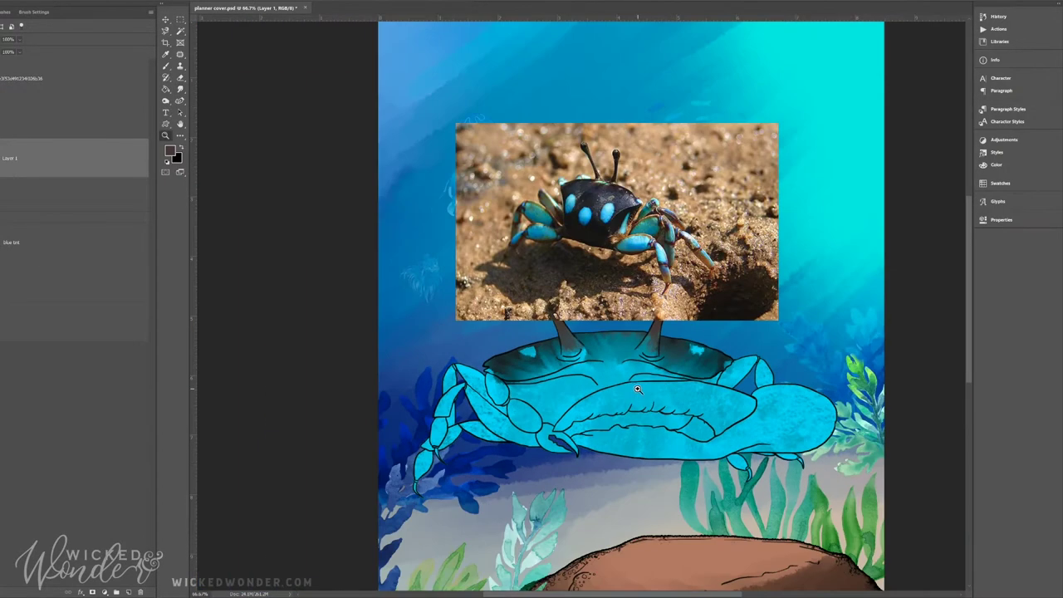
mouse_move(489, 369)
left_mouse_down()
mouse_move(639, 344)
mouse_move(751, 388)
left_mouse_up()
mouse_move(616, 222)
left_mouse_down()
mouse_move(662, 147)
mouse_move(612, 195)
left_mouse_up()
key("z")
left_click_drag(548, 348, 571, 342)
key("ctrl+minus")
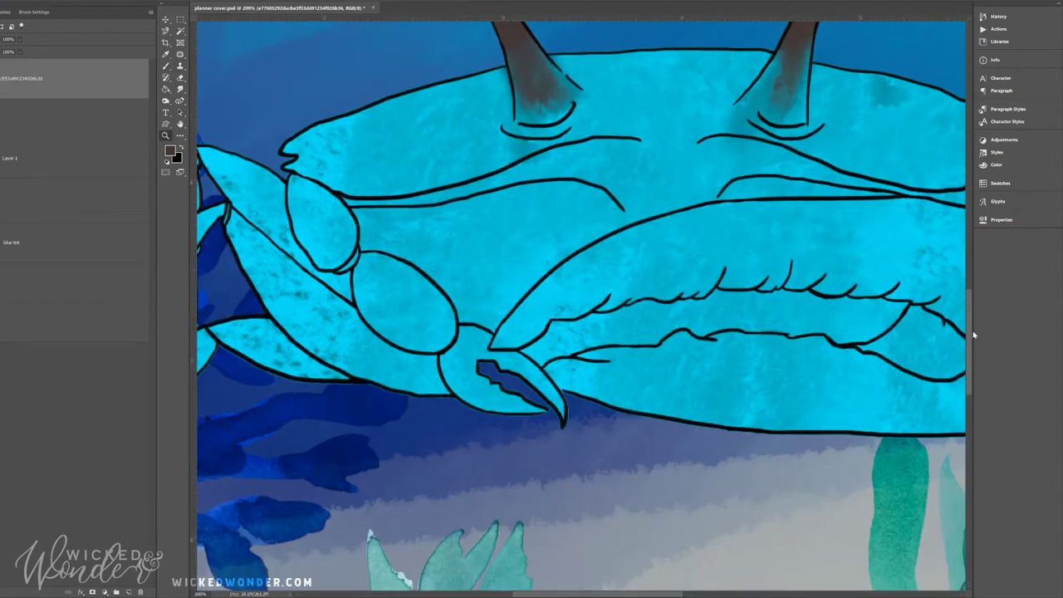
left_click(46, 171)
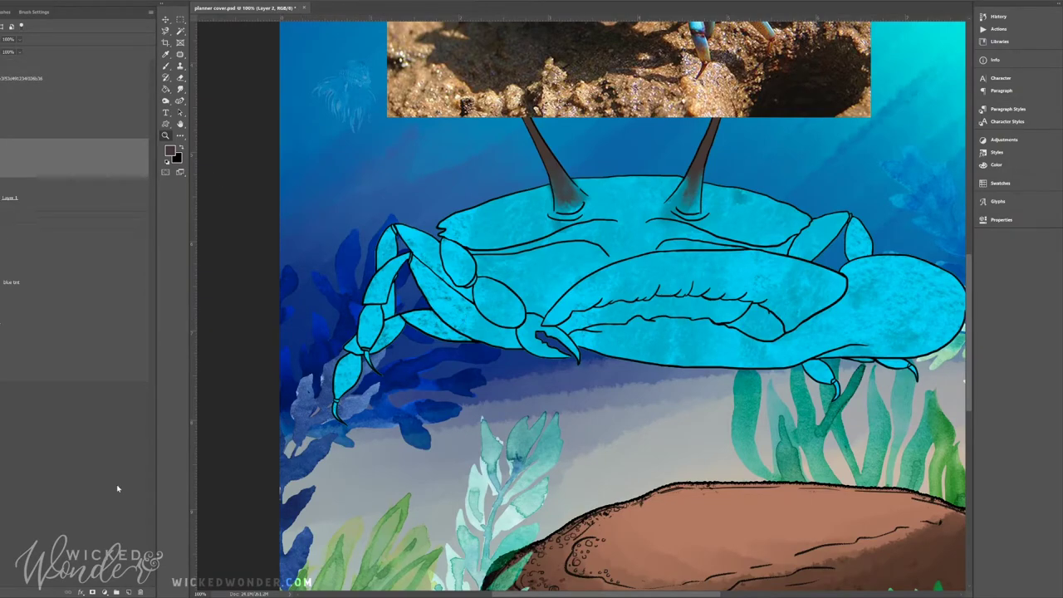
left_click_drag(349, 349, 299, 162)
Sample an orange colour and trace orange edging along the left legs, tips and joints.
key("b")
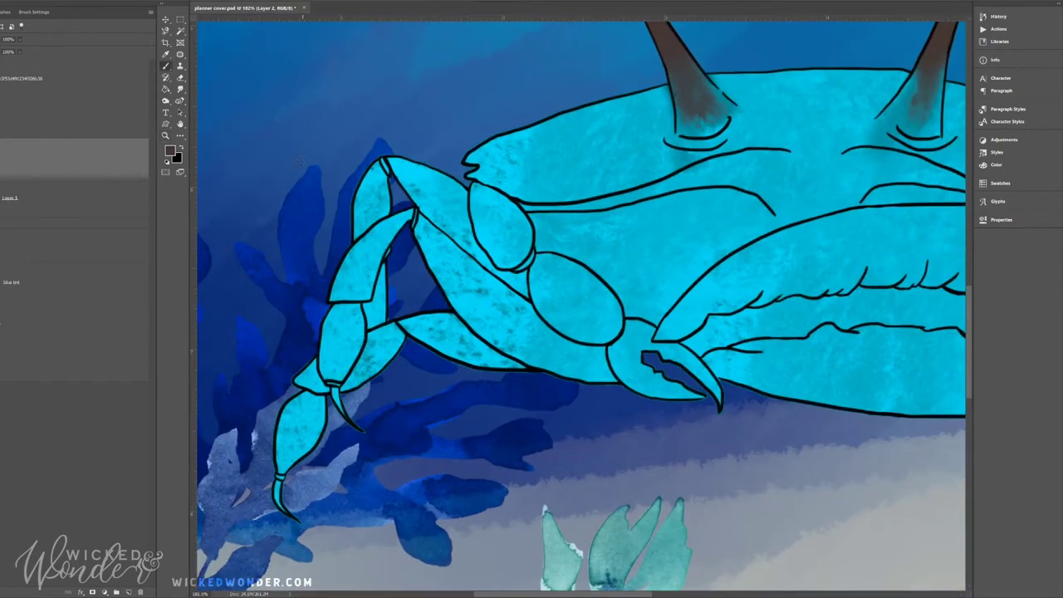
key("i")
key("b")
mouse_move(332, 299)
left_mouse_down()
mouse_move(356, 242)
mouse_move(407, 229)
mouse_move(357, 297)
mouse_move(356, 358)
mouse_move(328, 384)
mouse_move(295, 383)
mouse_move(340, 417)
left_mouse_up()
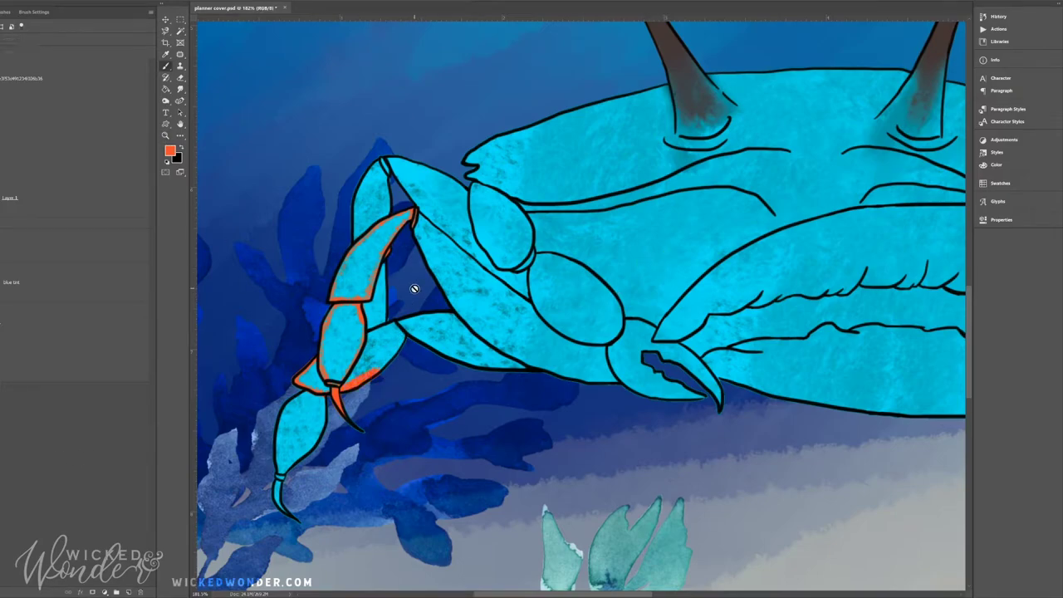
mouse_move(404, 343)
left_mouse_down()
mouse_move(467, 365)
mouse_move(523, 365)
left_mouse_up()
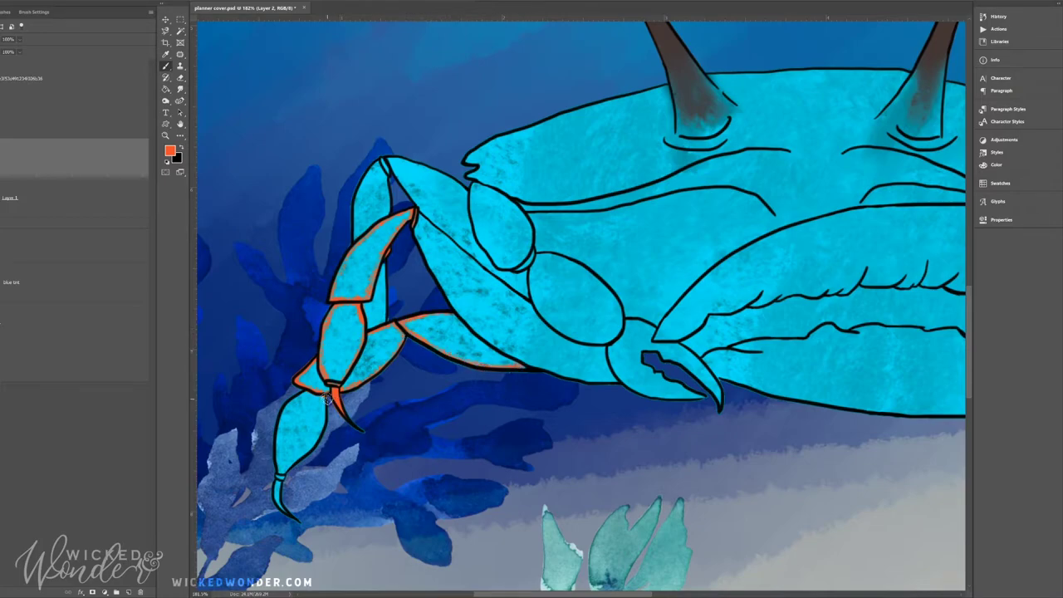
left_click_drag(278, 477, 287, 514)
left_click_drag(386, 170, 353, 240)
left_click_drag(588, 383, 616, 381)
mouse_move(389, 157)
left_mouse_down()
mouse_move(470, 184)
mouse_move(498, 259)
left_mouse_up()
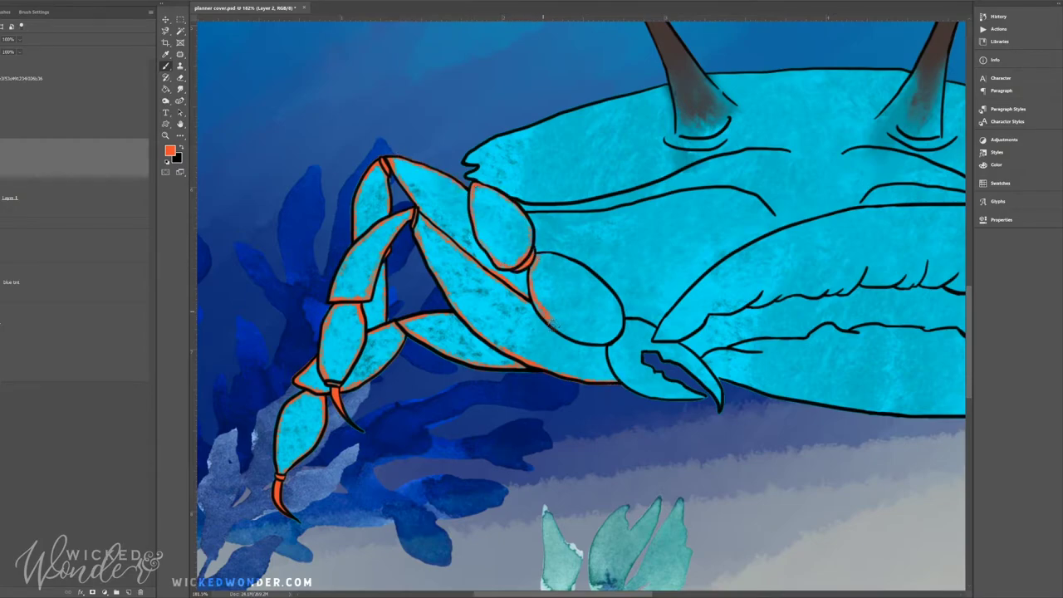
Trace orange along the small claw and the big claw's upper, lower, right edges and tooth line.
mouse_move(622, 322)
left_mouse_down()
mouse_move(620, 383)
mouse_move(697, 399)
left_mouse_up()
left_click_drag(845, 287, 861, 277)
left_click_drag(646, 356, 692, 375)
left_click_drag(711, 358, 745, 356)
scroll(835, 331, "right", 5)
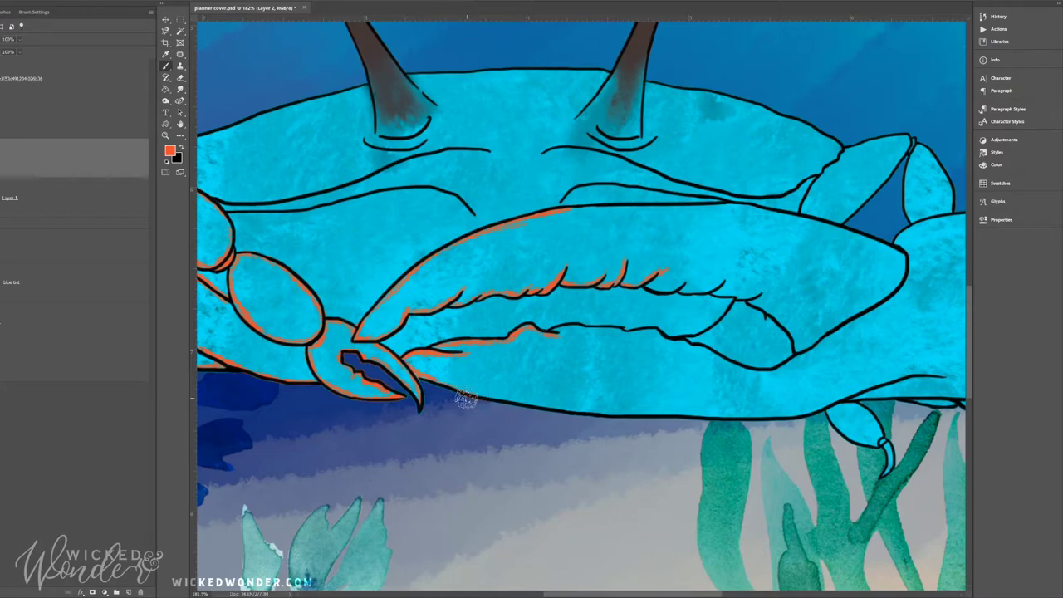
mouse_move(469, 398)
left_mouse_down()
mouse_move(688, 419)
mouse_move(821, 414)
mouse_move(950, 375)
left_mouse_up()
left_click_drag(826, 415, 886, 472)
left_click_drag(855, 322, 907, 274)
mouse_move(564, 212)
left_mouse_down()
mouse_move(829, 215)
mouse_move(830, 226)
mouse_move(903, 262)
mouse_move(882, 296)
left_mouse_up()
left_click_drag(651, 283, 725, 290)
Speckle orange along the body's right, bottom and top edges and claw tops, saving with Ctrl+S.
key("z")
left_click(812, 373, "alt")
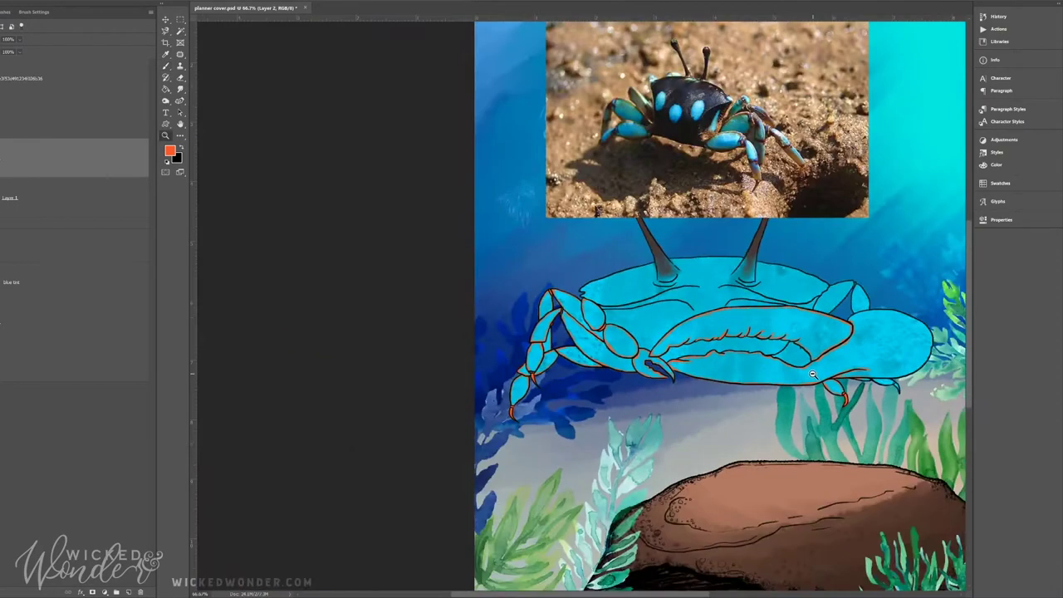
left_click(879, 332)
key("b")
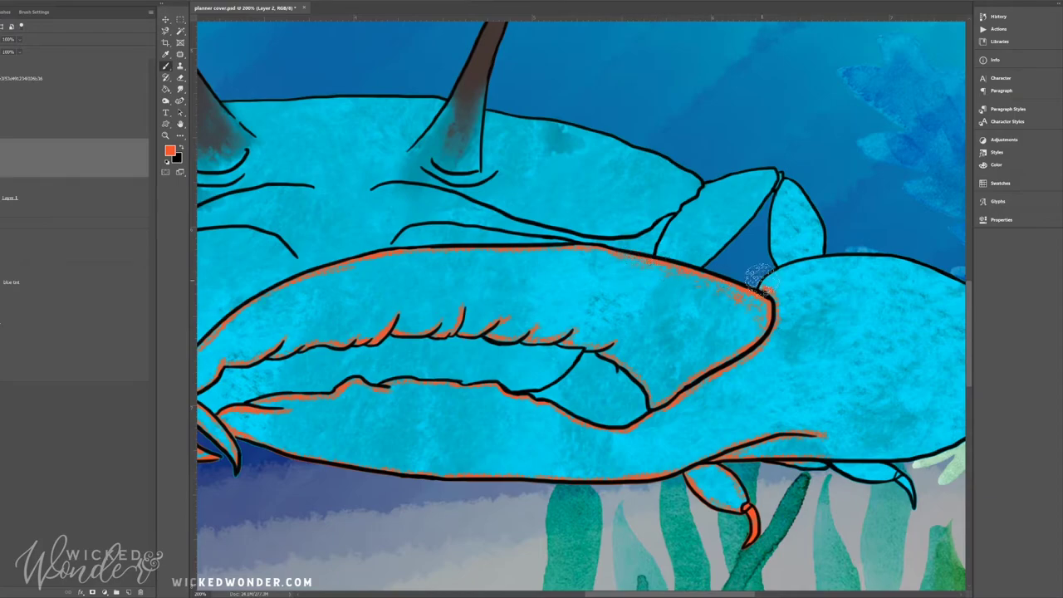
left_click_drag(906, 259, 695, 257)
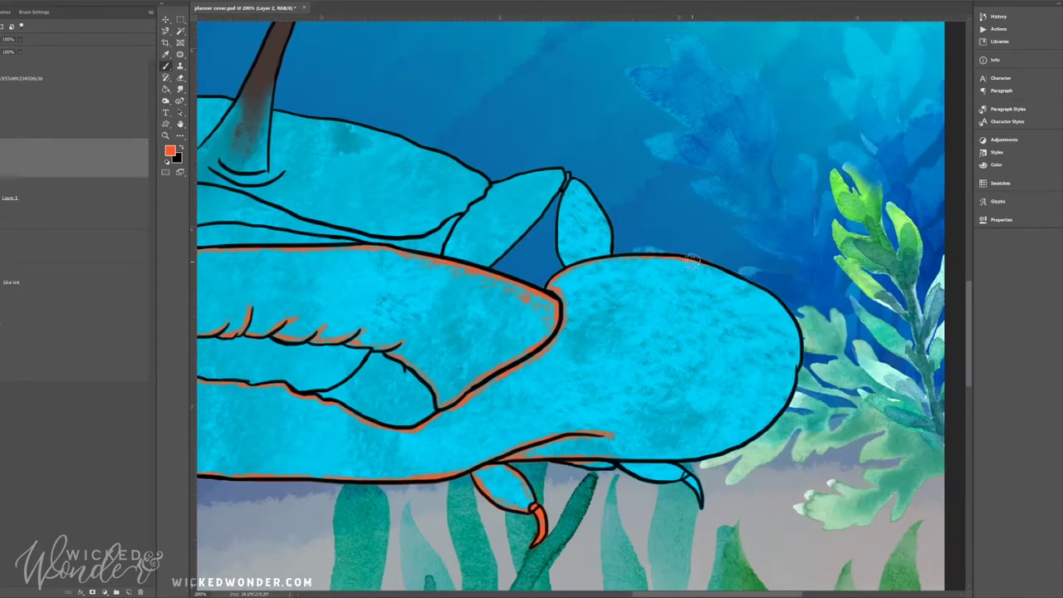
left_click_drag(780, 296, 683, 479)
left_click_drag(791, 282, 714, 281)
left_click_drag(588, 287, 353, 267)
key("ctrl+s")
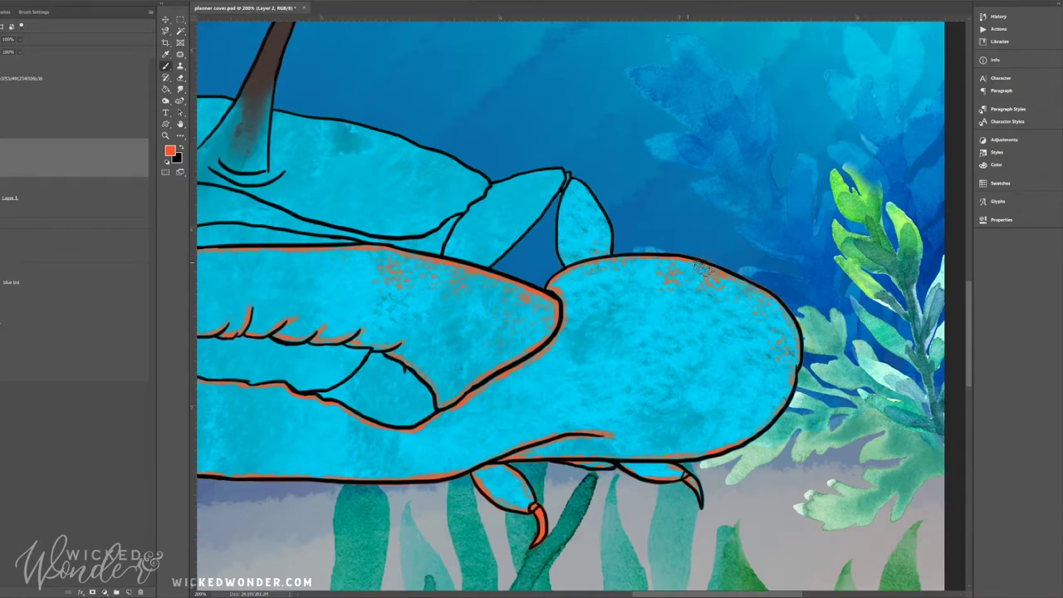
left_click_drag(555, 252, 616, 249)
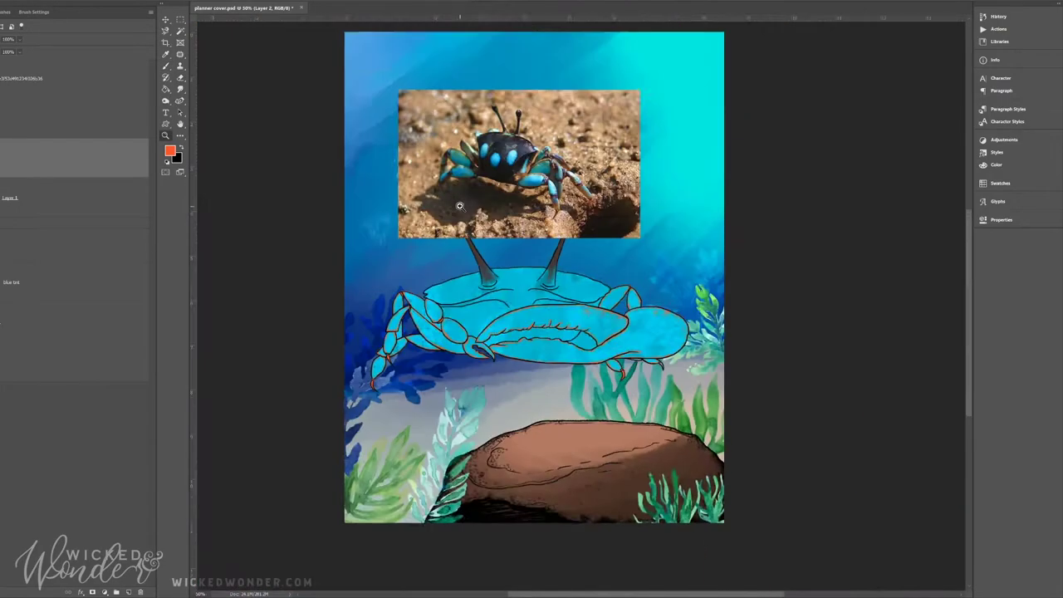
Paint black over the orange on the right claw and along the lower outline.
left_click_drag(447, 243, 608, 360)
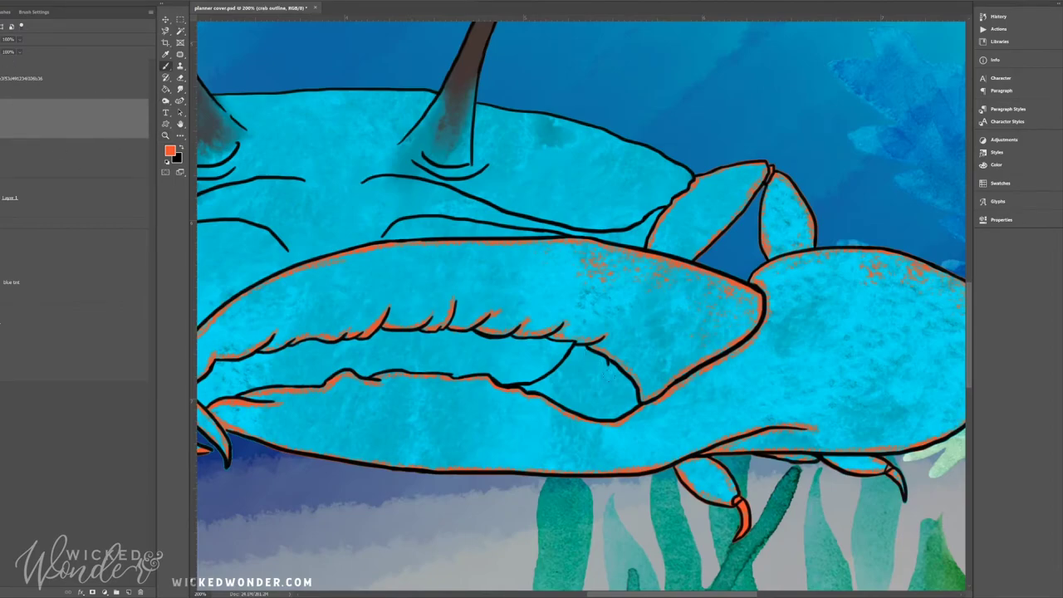
left_click_drag(415, 564, 623, 562)
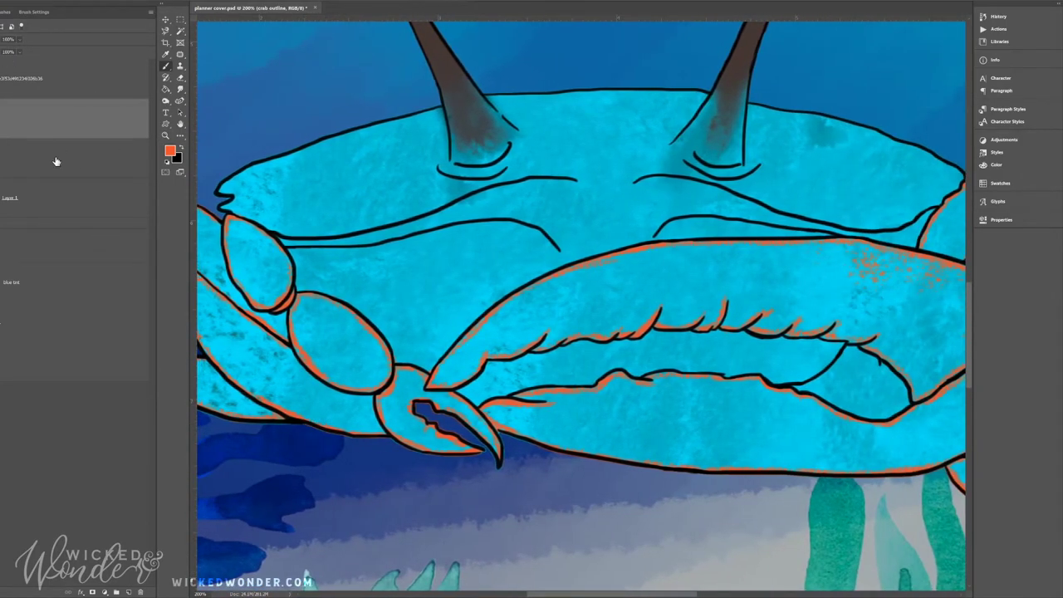
key("x")
left_click_drag(811, 380, 888, 416)
left_click_drag(379, 433, 315, 421)
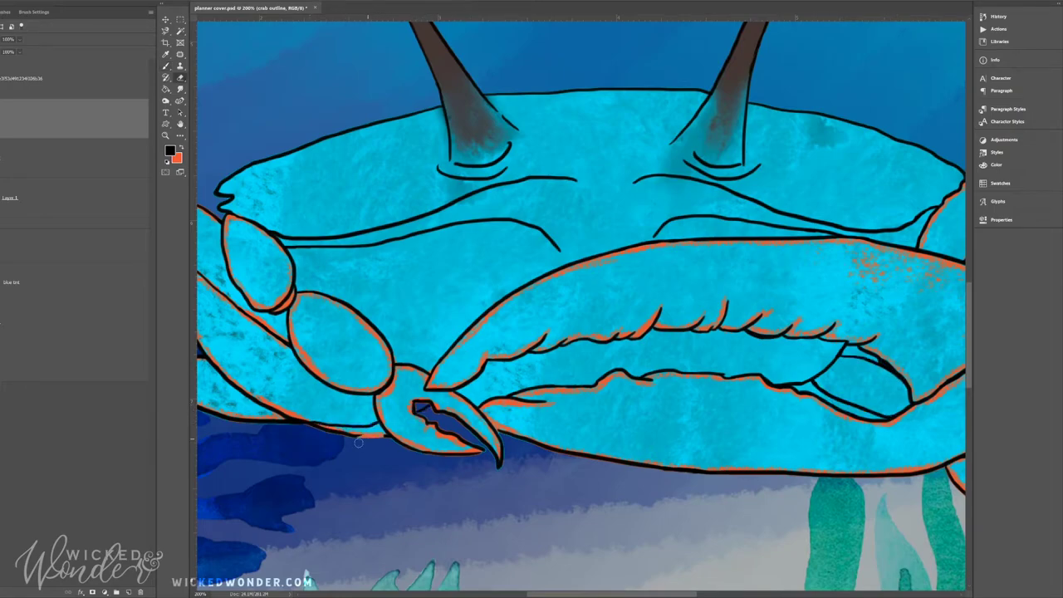
mouse_move(386, 441)
left_mouse_down()
mouse_move(318, 428)
mouse_move(382, 438)
left_mouse_up()
Mask away the cyan along the lower pincer's inner edge on Layer 1's mask.
key("alt+bracketleft")
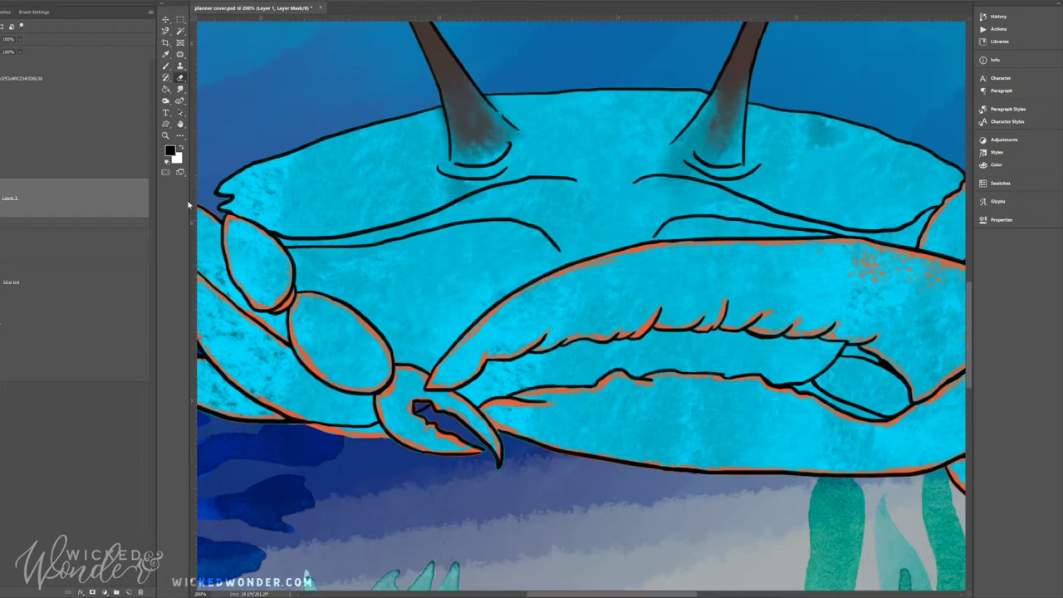
left_click_drag(843, 348, 853, 353)
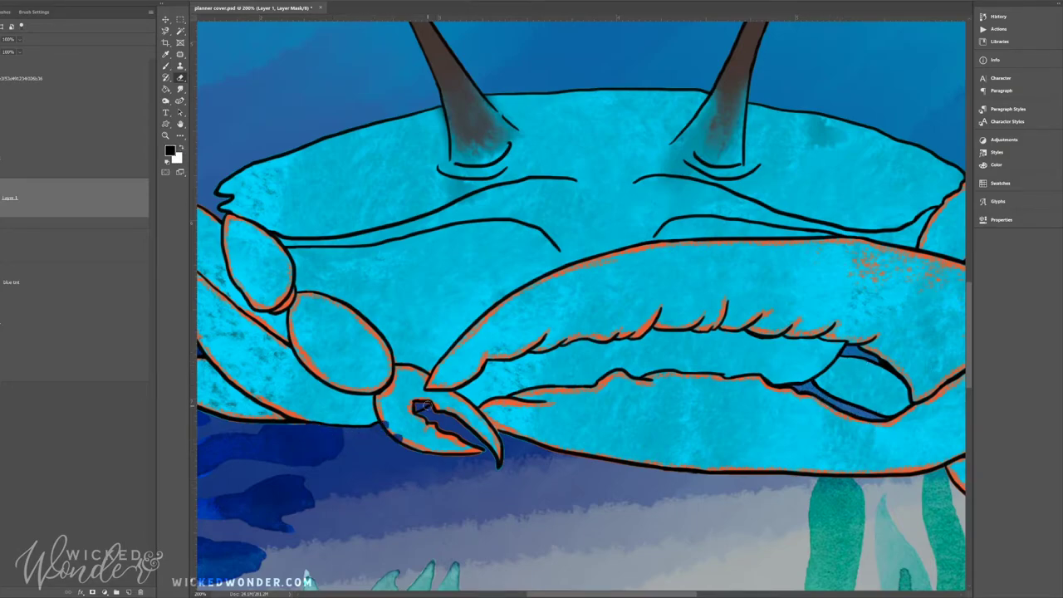
left_click(135, 152)
key("alt+bracketleft")
left_click(420, 405, "alt")
left_click(14, 200)
key("ctrl+2")
Add a new empty layer and zoom out to the whole cover.
key("b")
key("ctrl+shift+alt+n")
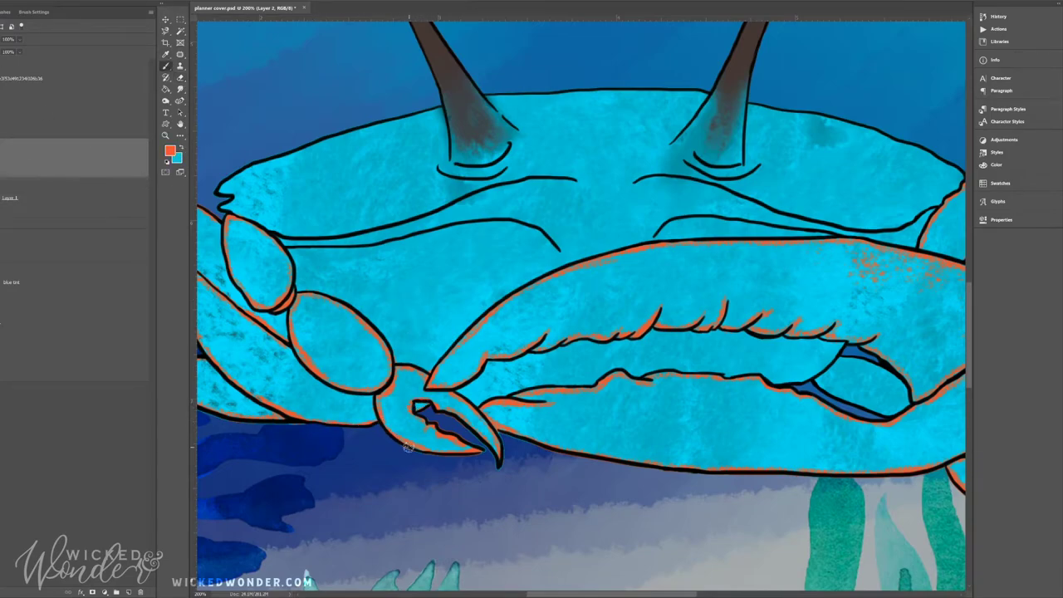
key("z")
left_click(703, 278, "alt")
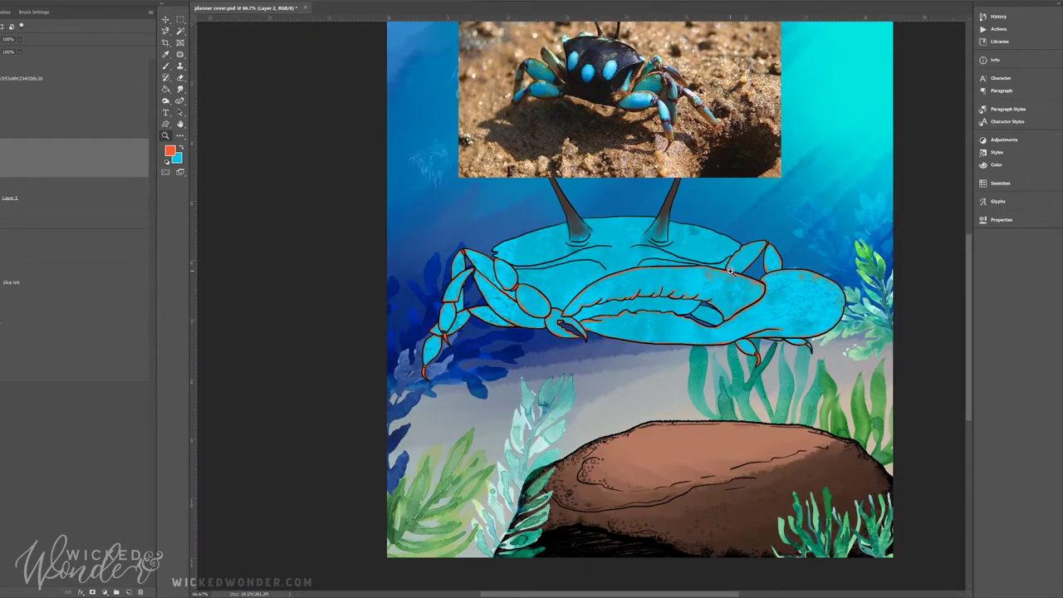
Duplicate the orange outline layer and invert the copy's colours.
left_click_drag(729, 271, 960, 309)
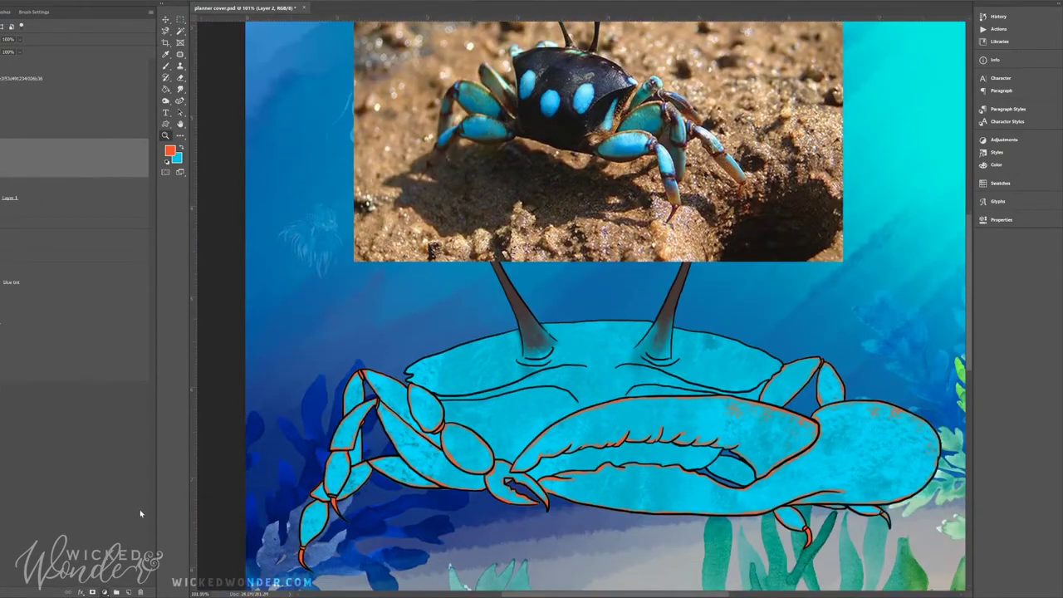
key("ctrl+u")
key("ctrl+j")
key("i")
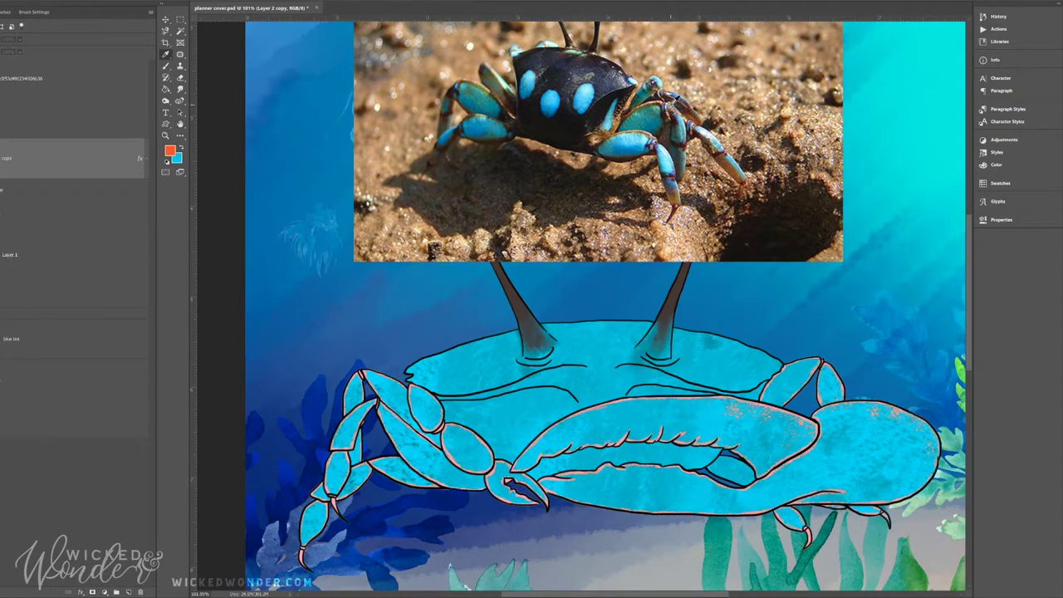
key("ctrl+i")
key("z")
Adjust the outline copy and Layer 2 in the Layers panel to darken the edging reddish brown.
left_click(41, 174)
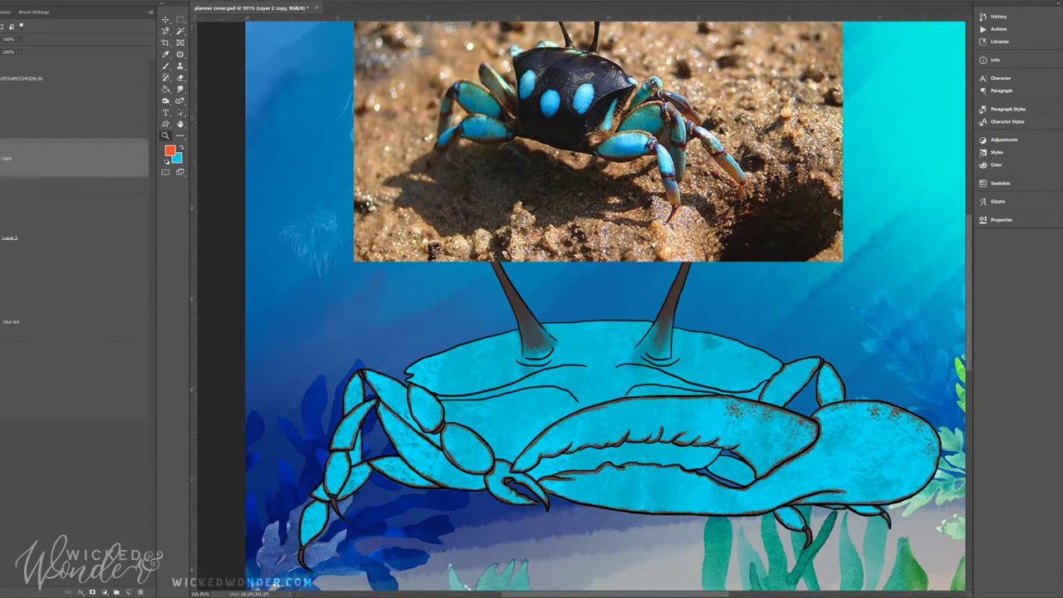
left_click(19, 201)
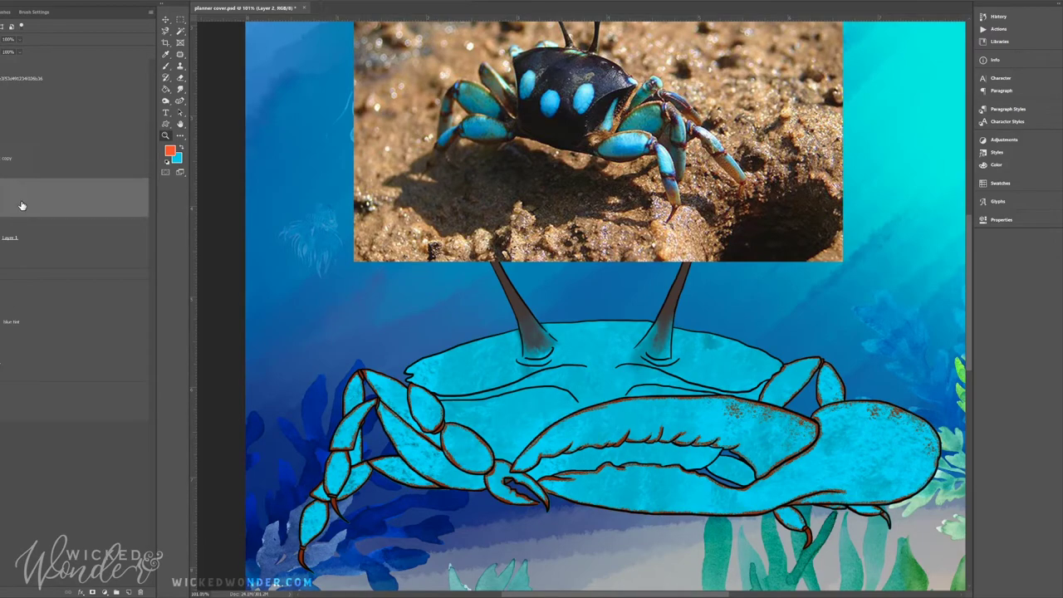
left_click(180, 122)
key("z")
scroll(581, 315, "up", 2)
key("b")
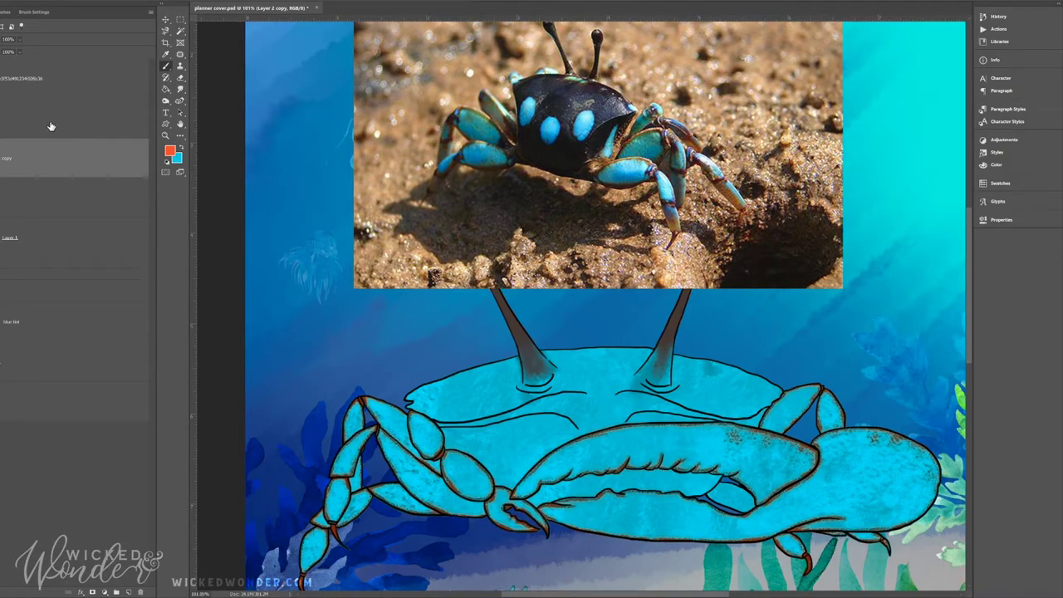
On a new layer, speckle dark brown along the crab's claw, claw tip and lower claw.
key("ctrl+shift+alt+n")
left_click(706, 422, "alt")
mouse_move(713, 419)
left_mouse_down()
mouse_move(793, 461)
mouse_move(747, 441)
mouse_move(671, 434)
mouse_move(513, 483)
left_mouse_up()
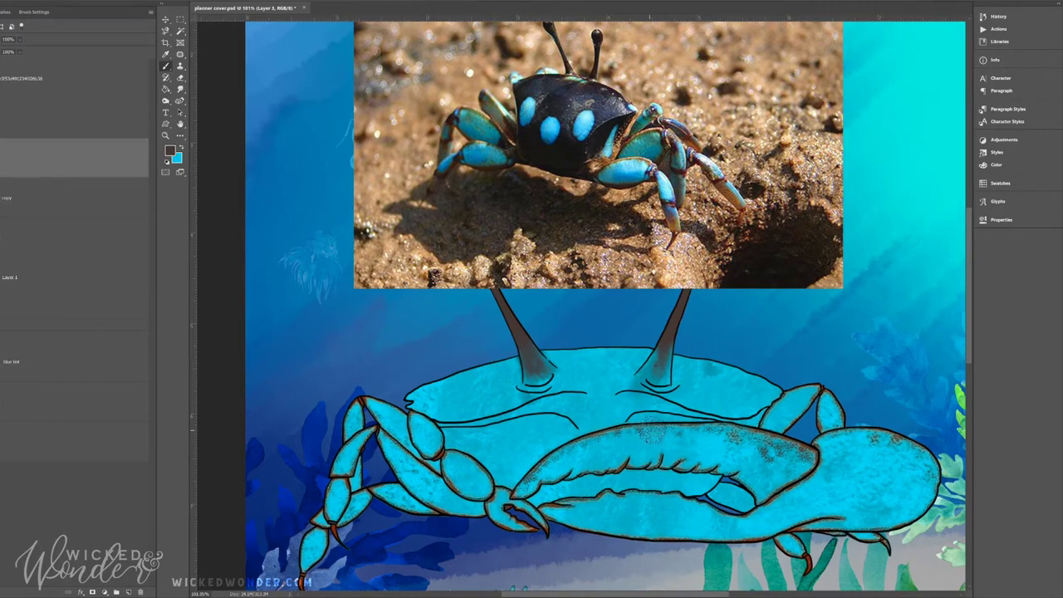
left_click_drag(756, 508, 805, 490)
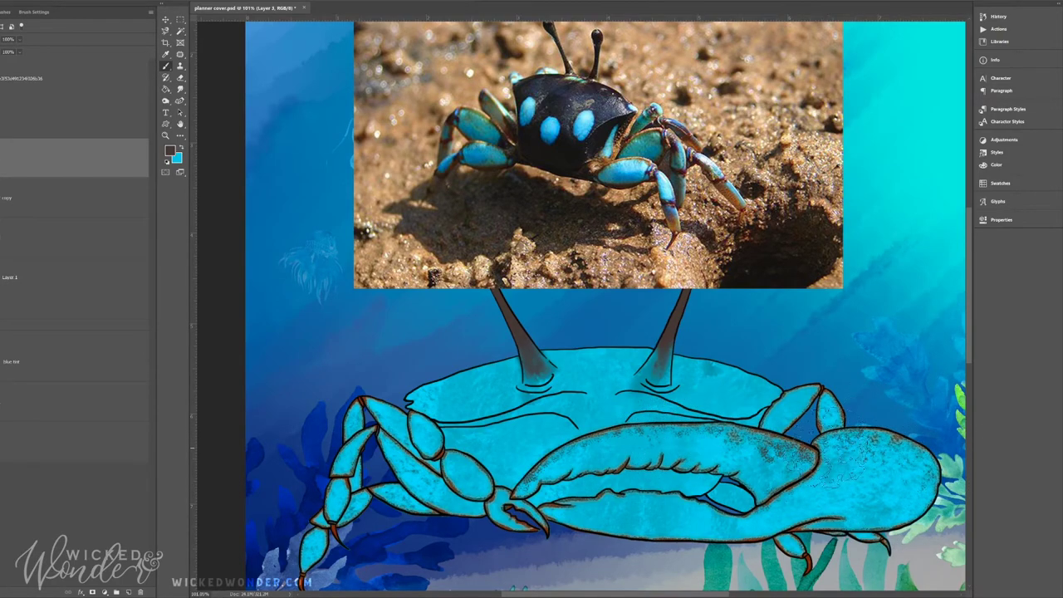
left_click_drag(638, 525, 846, 531)
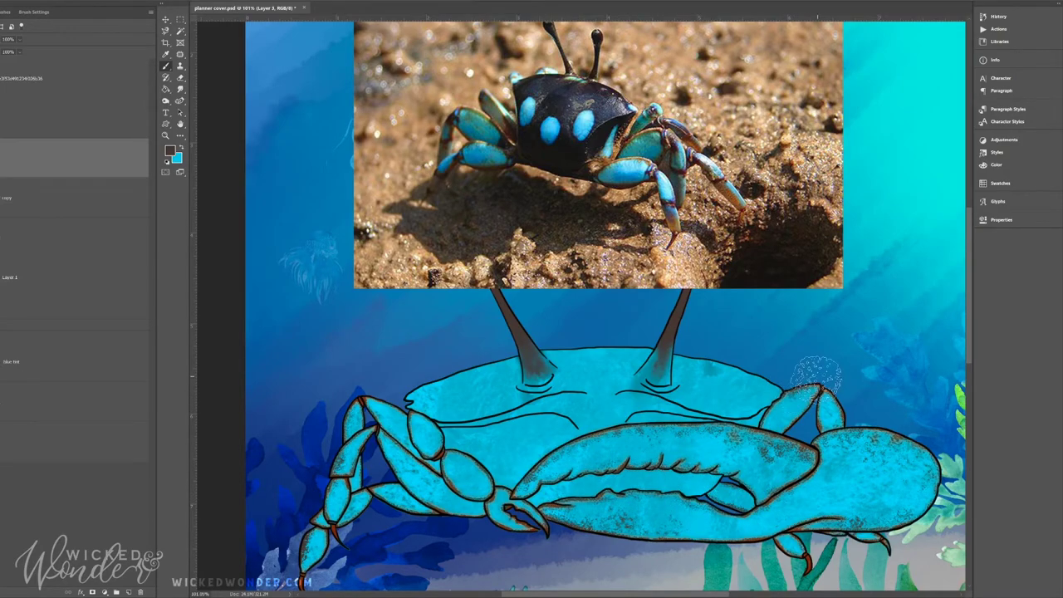
Smooth the carapace's upper-left edge and stipple more dark brown along the upper claw.
key("e")
key("b")
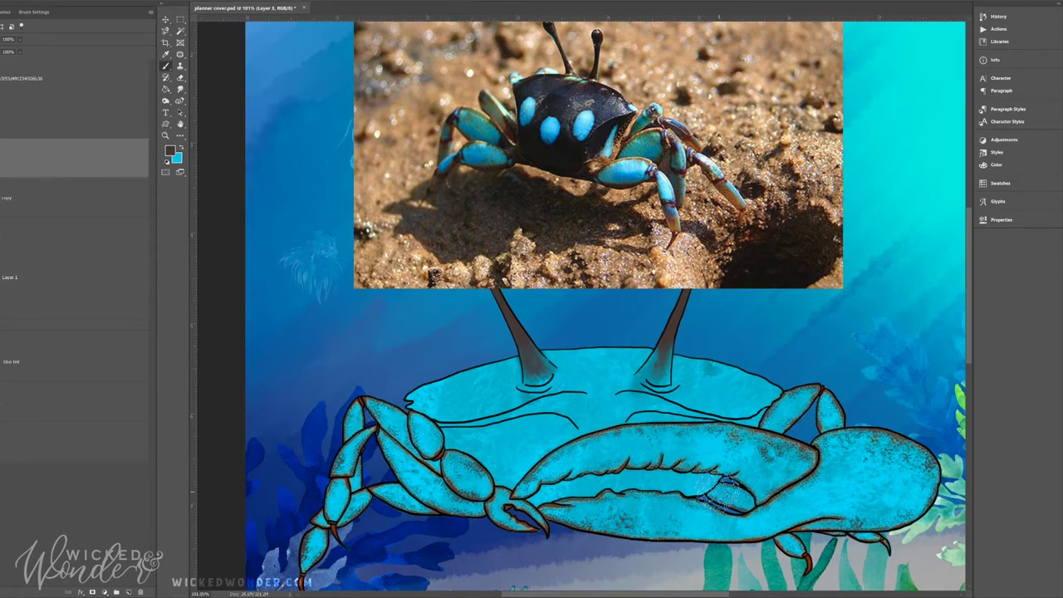
left_click_drag(413, 397, 425, 387)
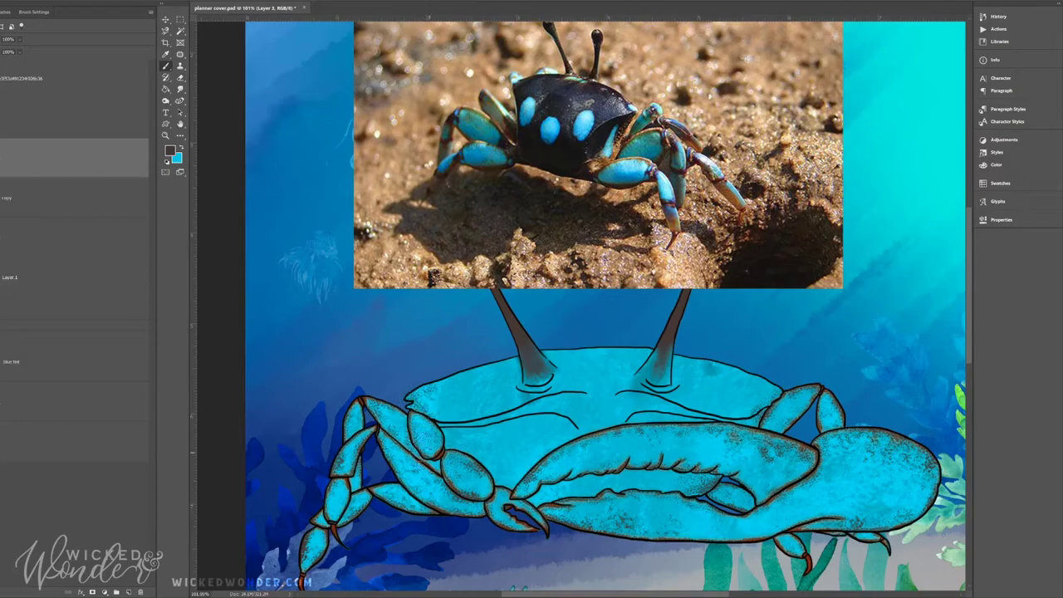
mouse_move(535, 498)
left_mouse_down()
mouse_move(648, 484)
mouse_move(510, 475)
left_mouse_up()
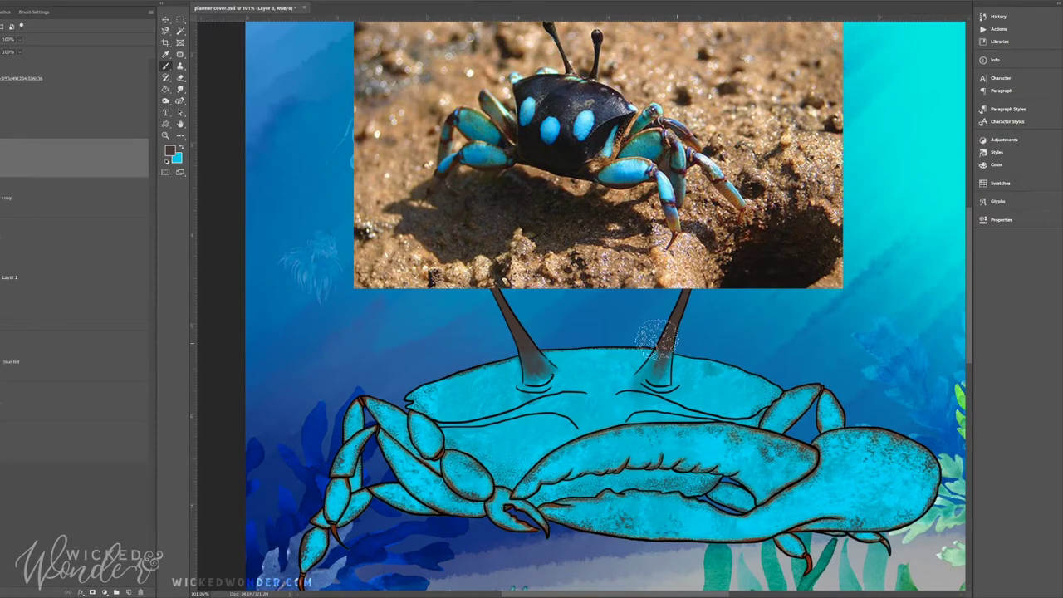
key("z")
left_click_drag(747, 249, 805, 243)
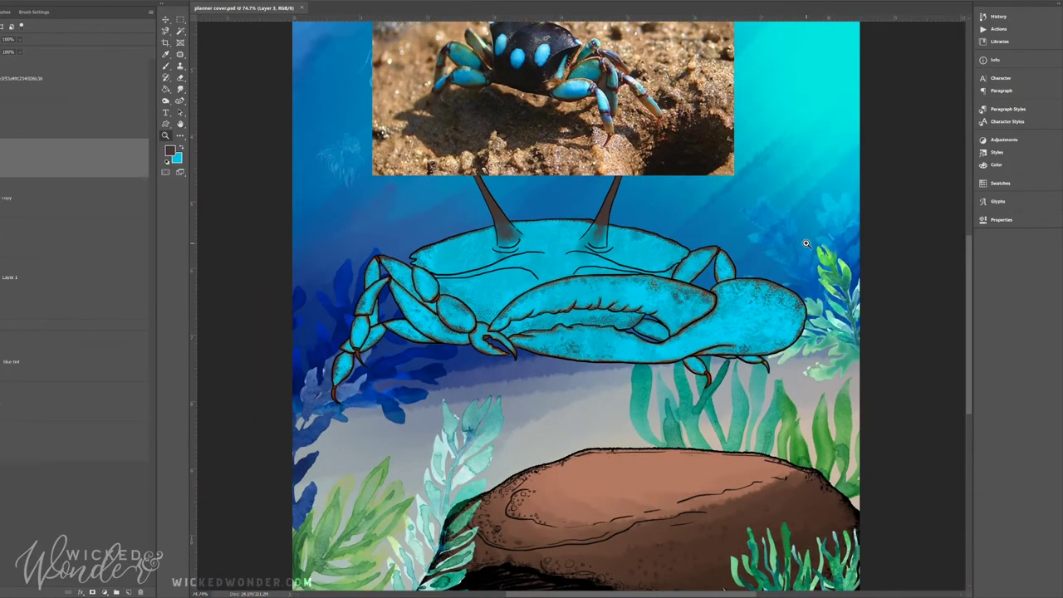
scroll(805, 243, "up", 4)
scroll(914, 268, "up", 1)
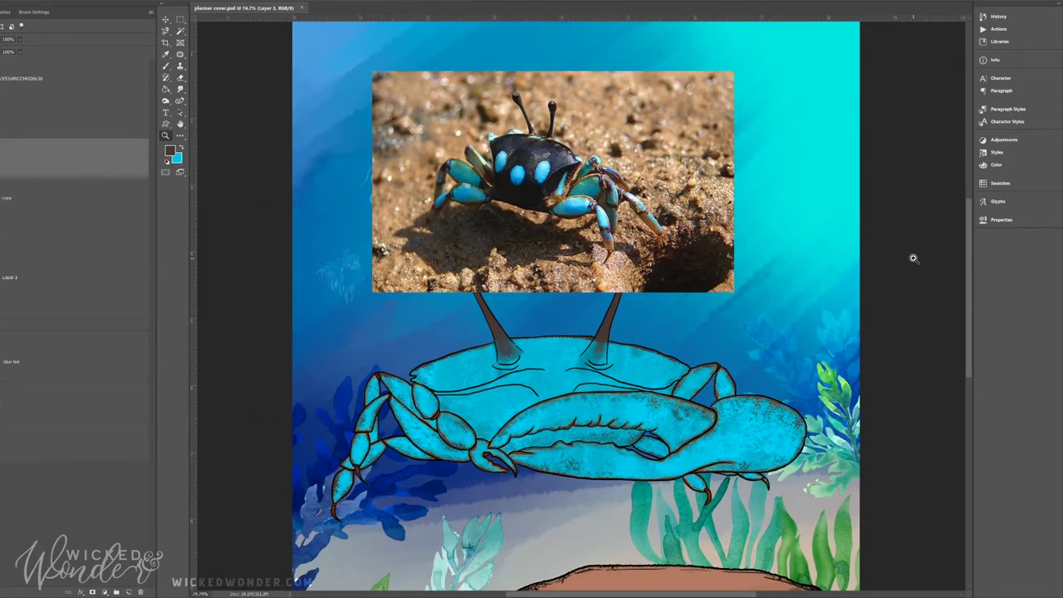
key("b")
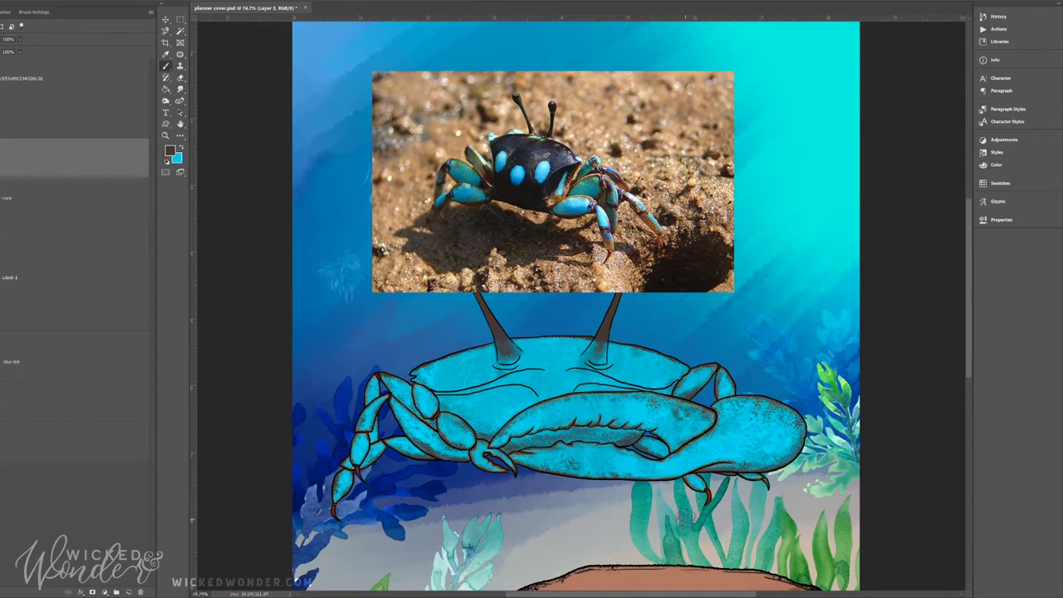
Save the cover document with Ctrl+S.
key("ctrl+s")
key("z")
left_click(573, 435, "alt")
left_click_drag(573, 435, 631, 432)
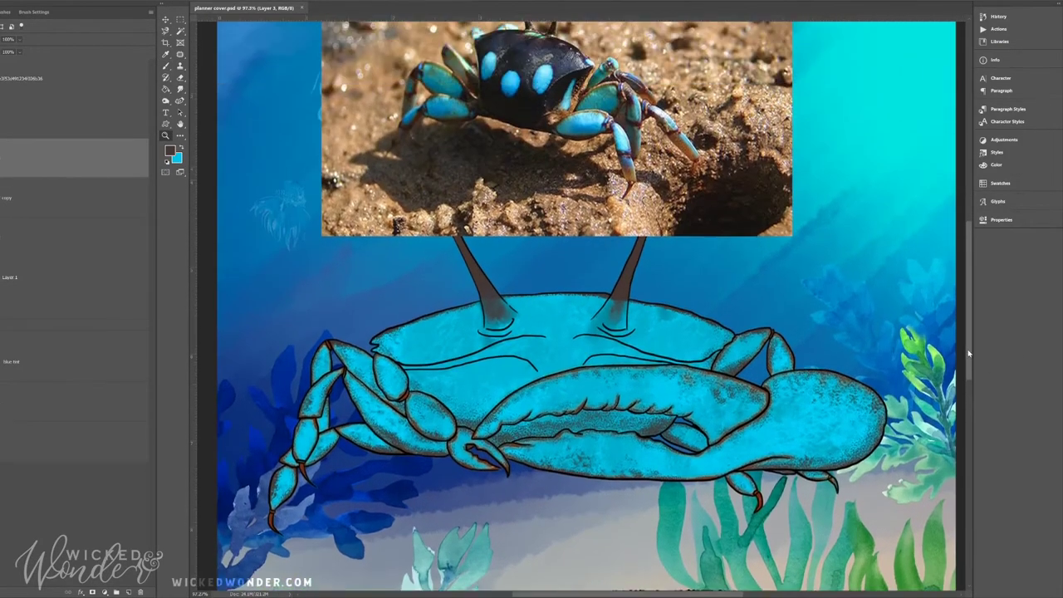
Sample black from the reference shell and stipple the shell's top edge and antenna bases.
key("b")
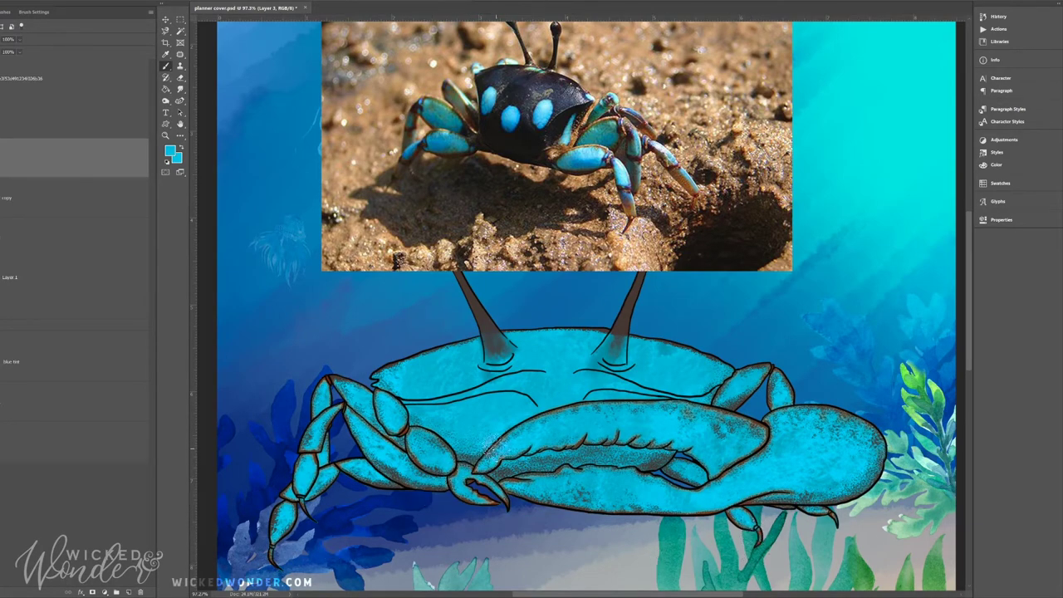
left_click(525, 139, "alt")
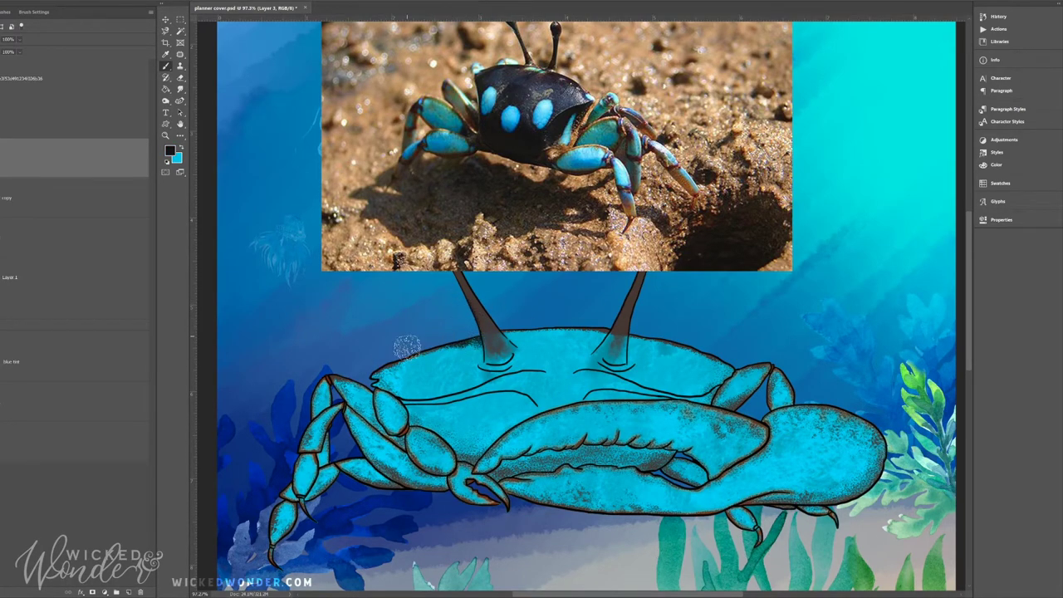
mouse_move(512, 328)
left_mouse_down()
mouse_move(639, 328)
mouse_move(731, 357)
mouse_move(641, 353)
mouse_move(730, 336)
left_mouse_up()
mouse_move(362, 355)
left_mouse_down()
mouse_move(390, 365)
mouse_move(438, 336)
mouse_move(498, 330)
left_mouse_up()
mouse_move(576, 325)
left_mouse_down()
mouse_move(591, 340)
mouse_move(519, 349)
left_mouse_up()
mouse_move(447, 347)
left_mouse_down()
mouse_move(469, 332)
mouse_move(465, 365)
left_mouse_up()
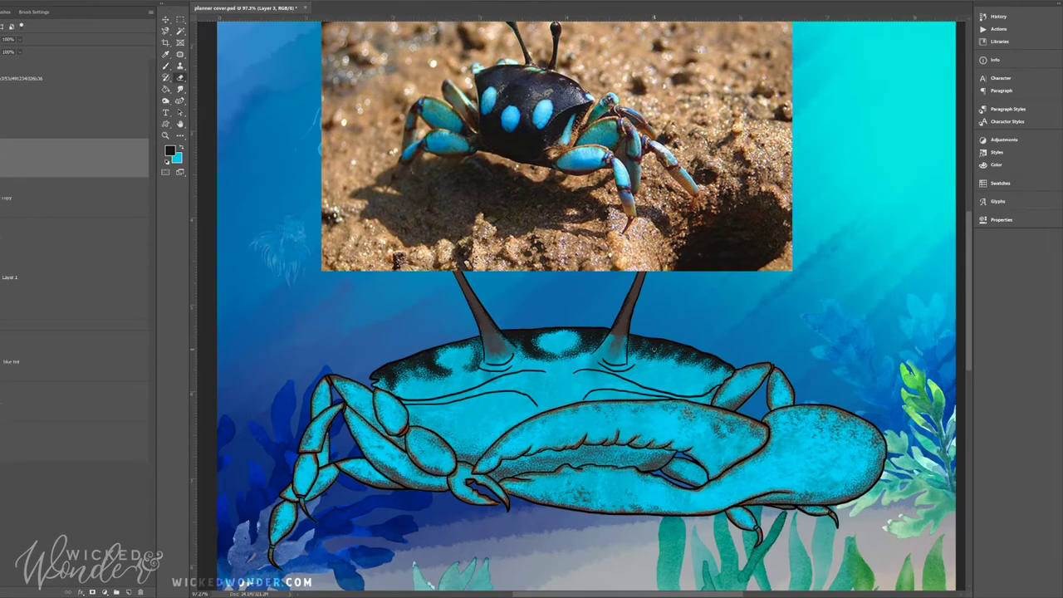
mouse_move(644, 352)
left_mouse_down()
mouse_move(660, 347)
mouse_move(626, 344)
left_mouse_up()
Deepen the shell's upper-left and upper-right shading and paint a dark band across the carapace.
mouse_move(386, 349)
left_mouse_down()
mouse_move(411, 382)
mouse_move(452, 381)
left_mouse_up()
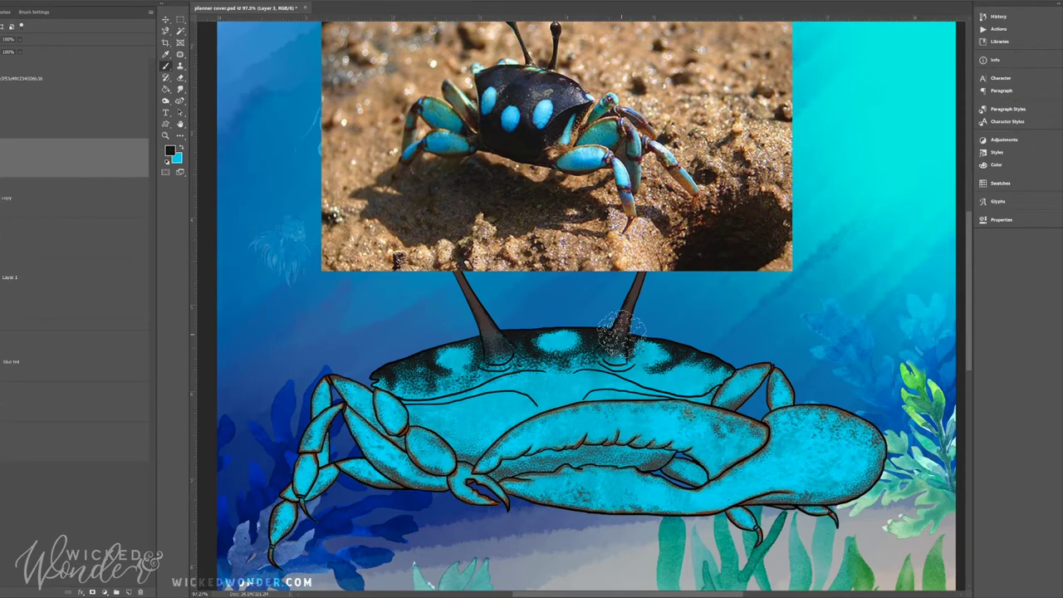
left_click_drag(477, 349, 498, 365)
mouse_move(637, 345)
left_mouse_down()
mouse_move(731, 371)
mouse_move(635, 380)
mouse_move(697, 386)
mouse_move(519, 376)
left_mouse_up()
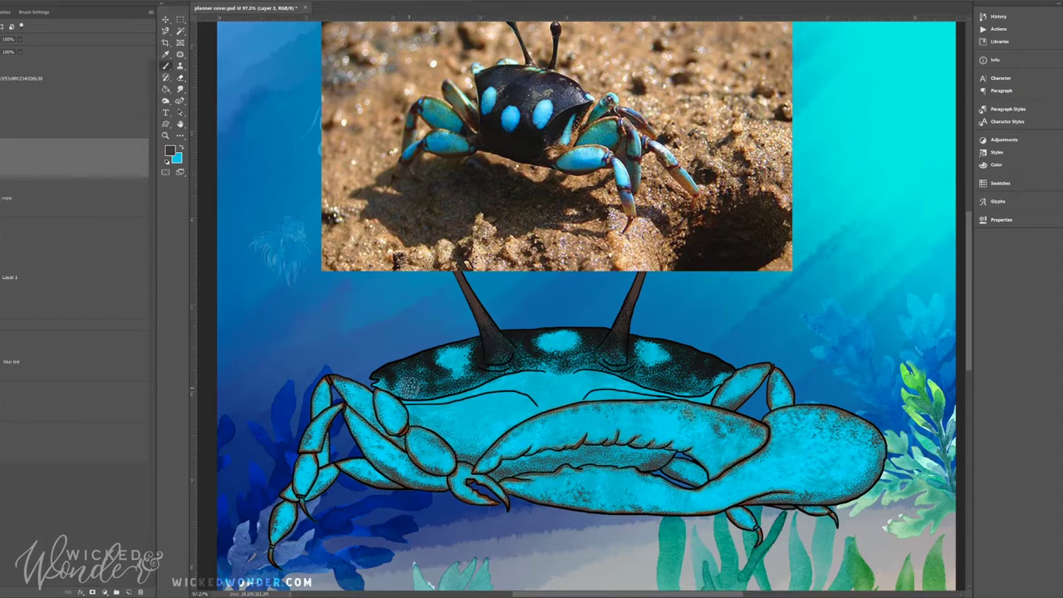
key("i")
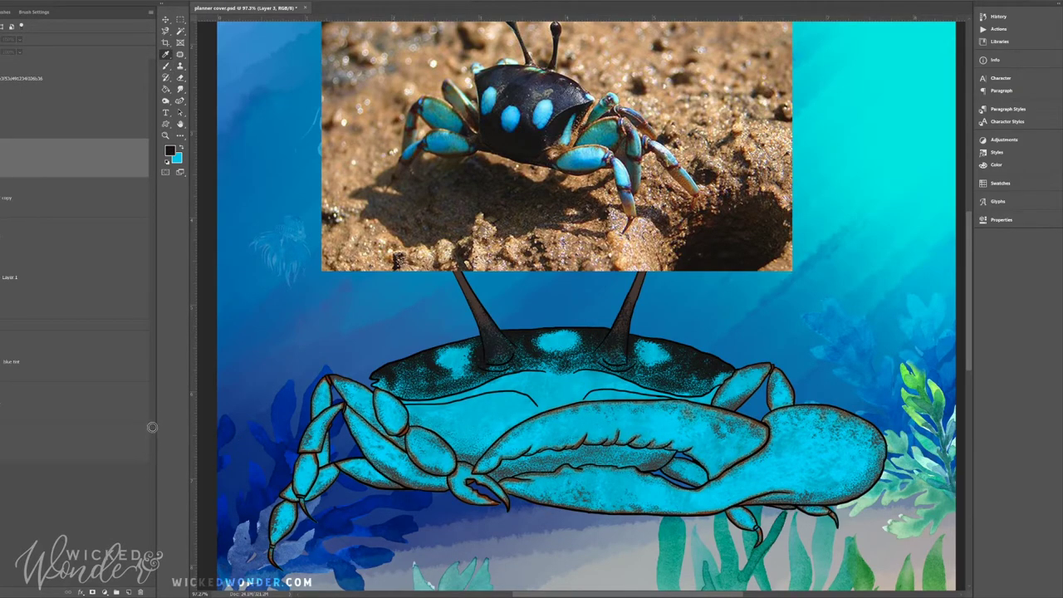
key("b")
left_click_drag(427, 365, 697, 392)
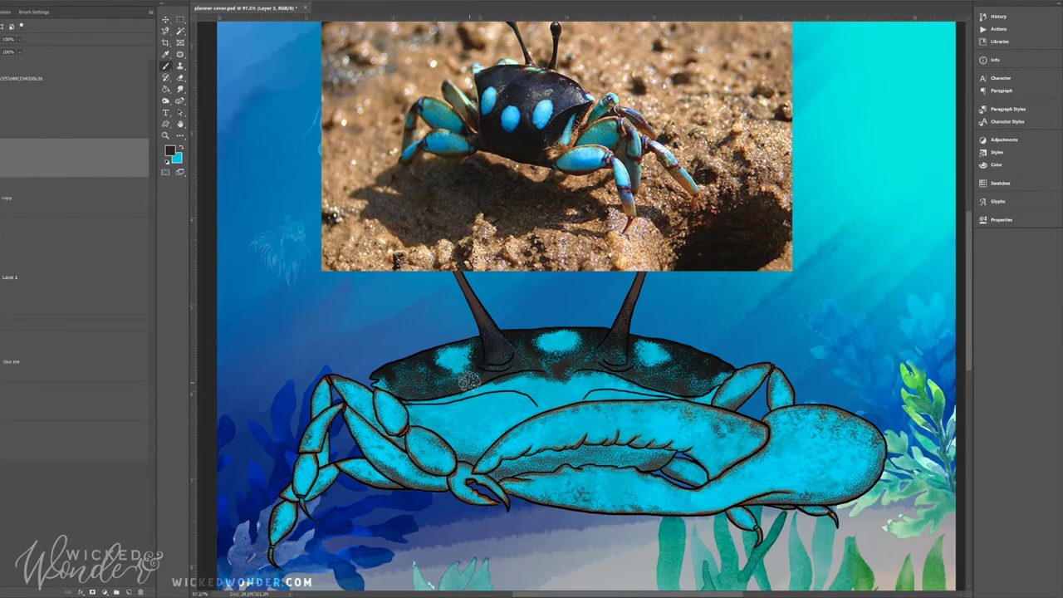
key("ctrl+shift+alt+n")
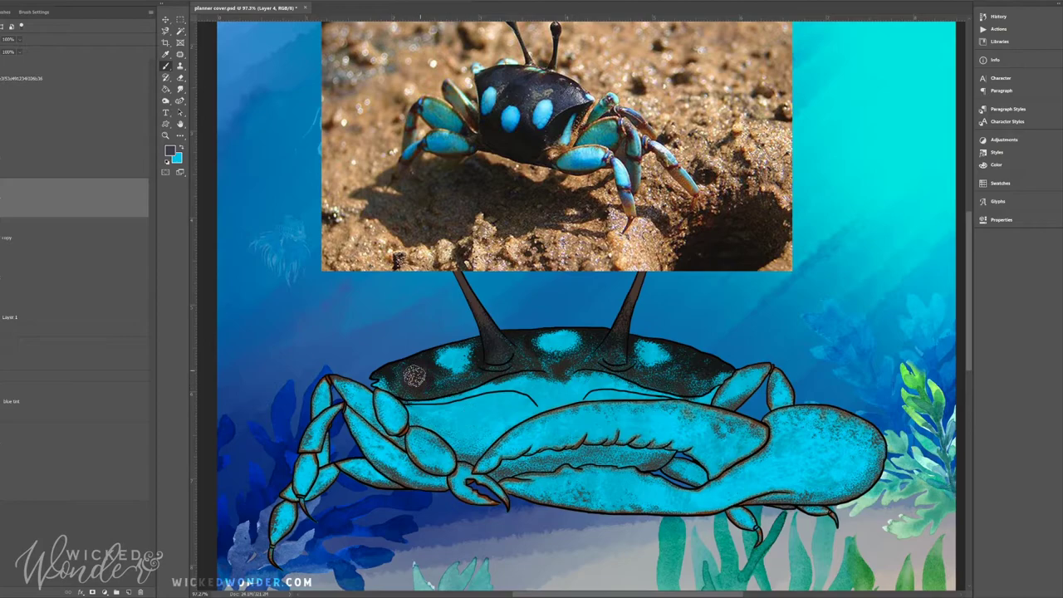
Darken the light carapace band, then erase the brownish band along the shell edge.
left_click_drag(379, 365, 734, 365)
key("ctrl+e")
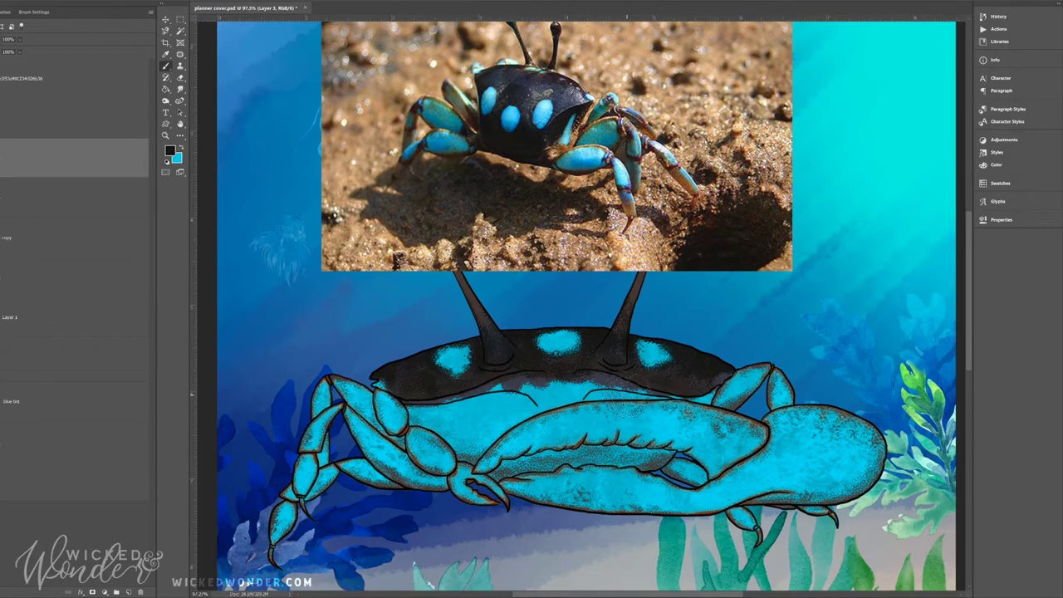
key("e")
key("ctrl+z")
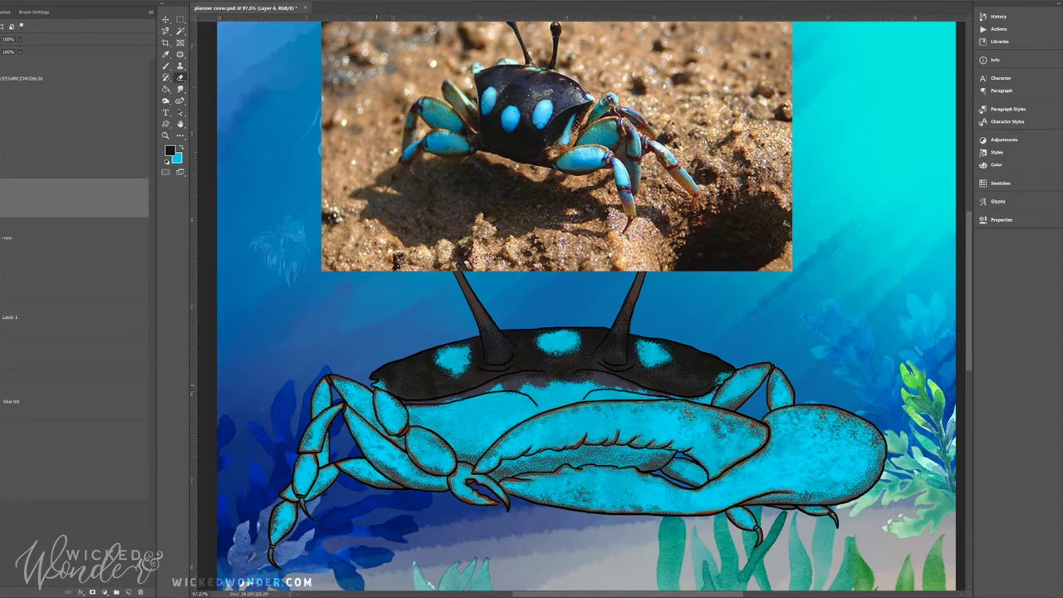
key("b")
key("e")
key("b")
key("e")
scroll(516, 355, "up", 3)
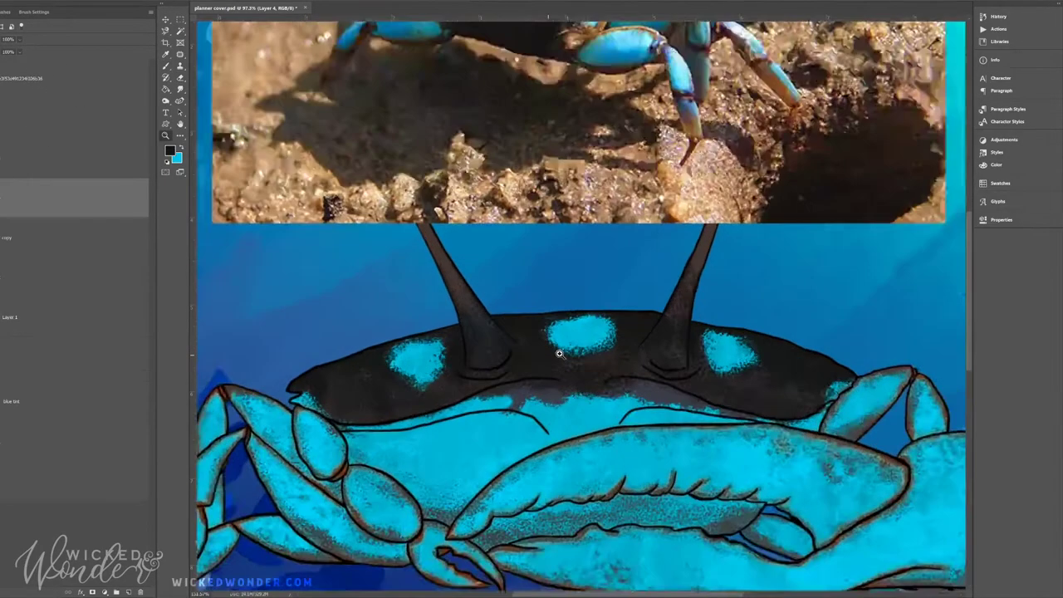
mouse_move(498, 407)
left_mouse_down()
mouse_move(714, 402)
mouse_move(797, 423)
left_mouse_up()
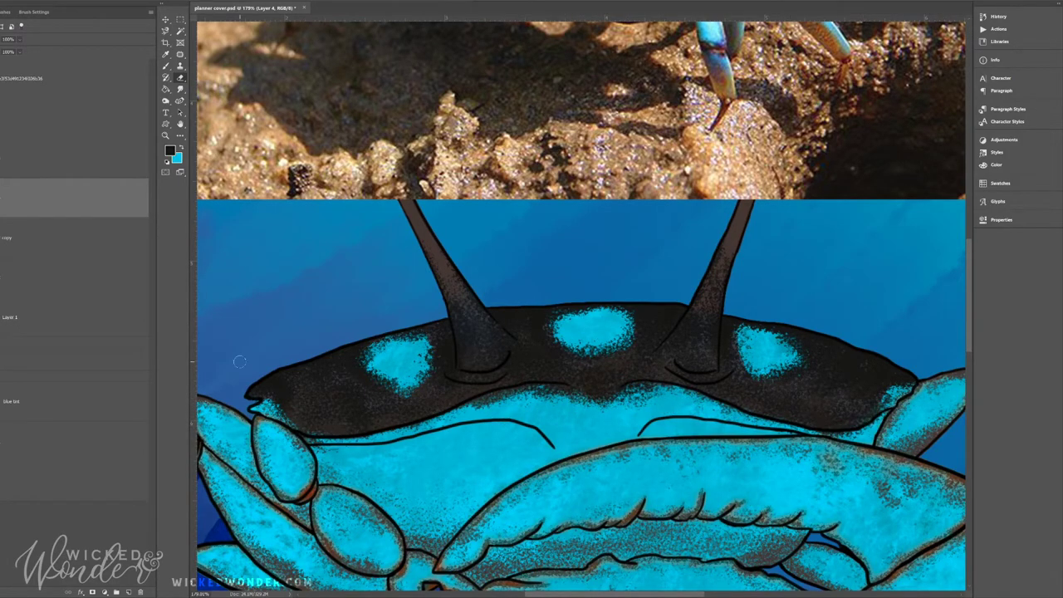
On Layer 3, blacken the shell's lower edge and fill the light-blue gap at its left.
key("alt+bracketright")
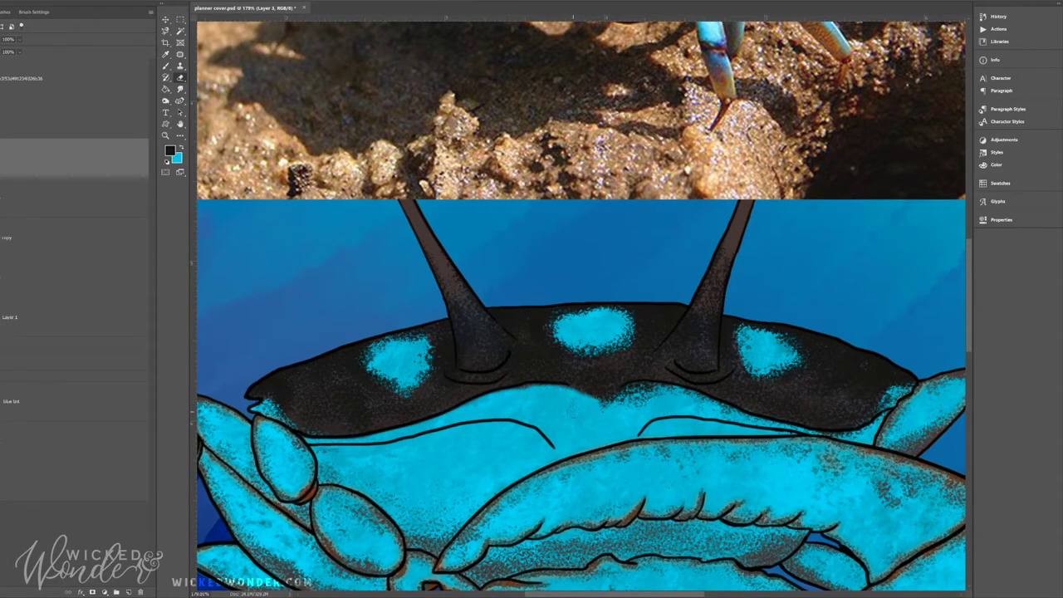
left_click_drag(511, 394, 598, 390)
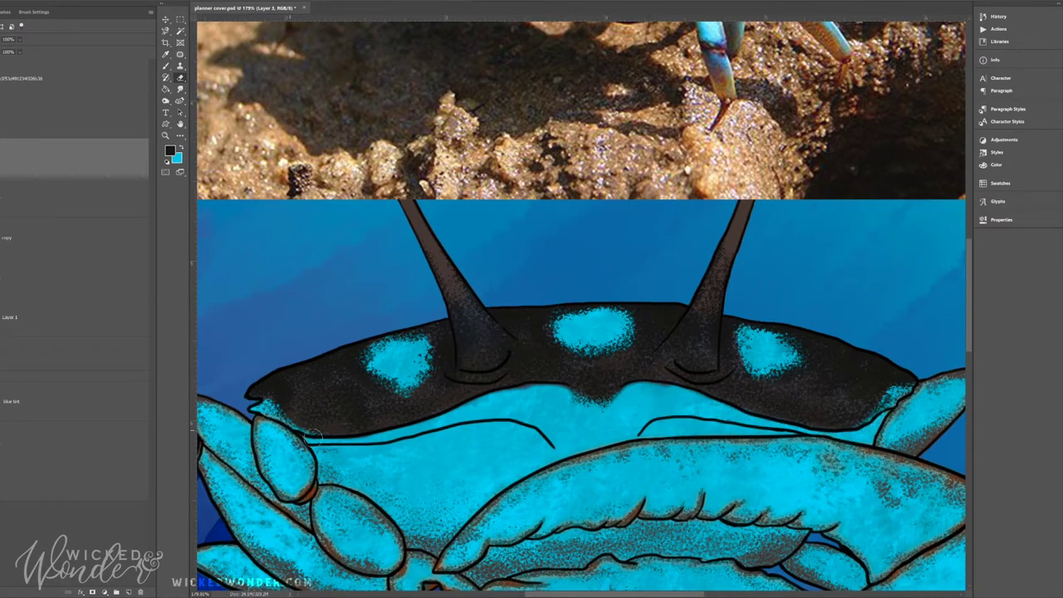
key("alt+bracketleft")
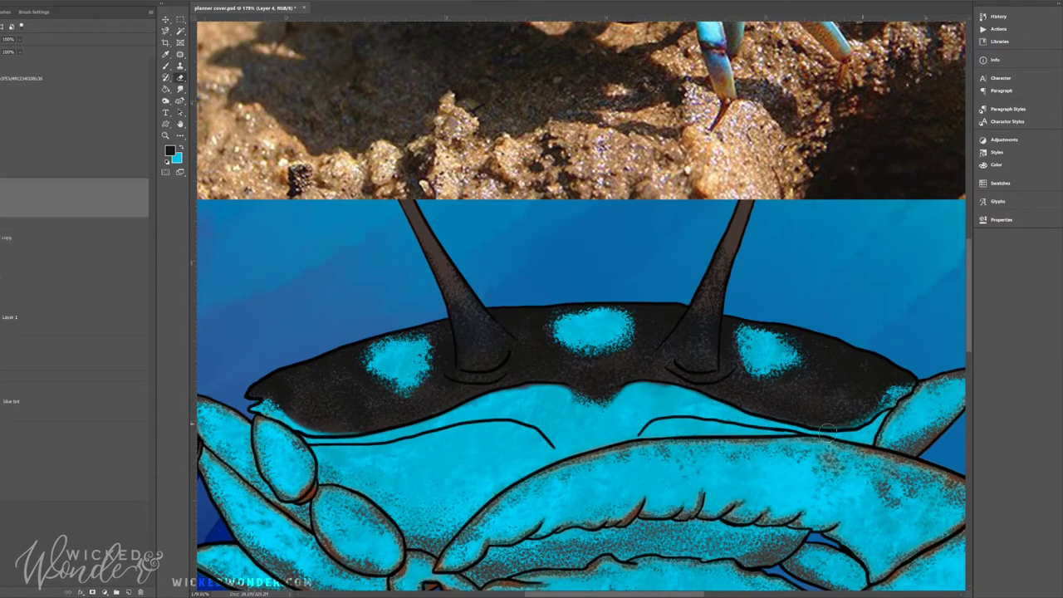
key("alt+bracketright")
key("b")
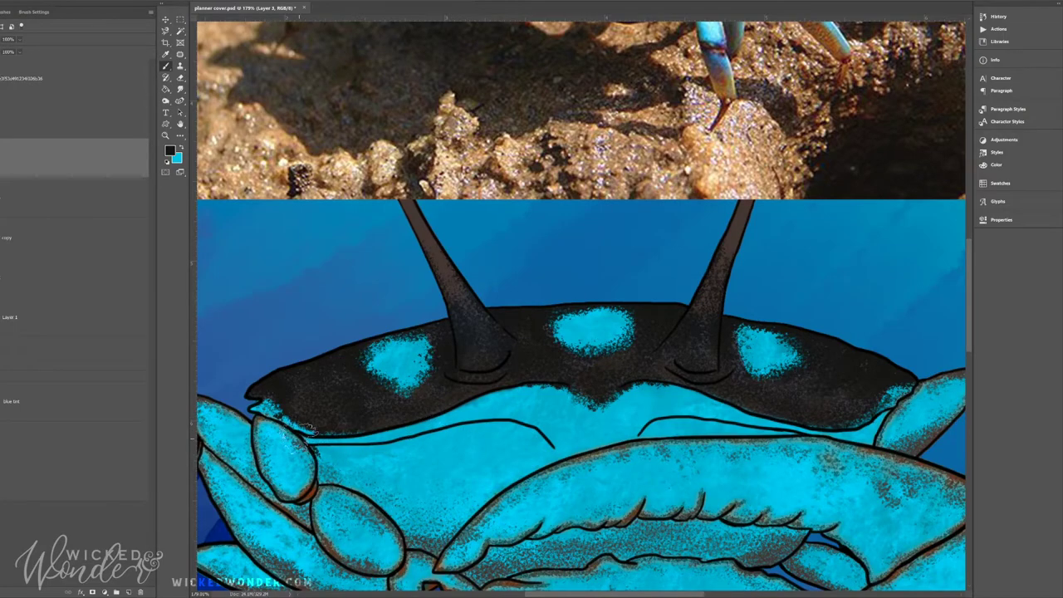
left_click_drag(307, 427, 264, 422)
key("e")
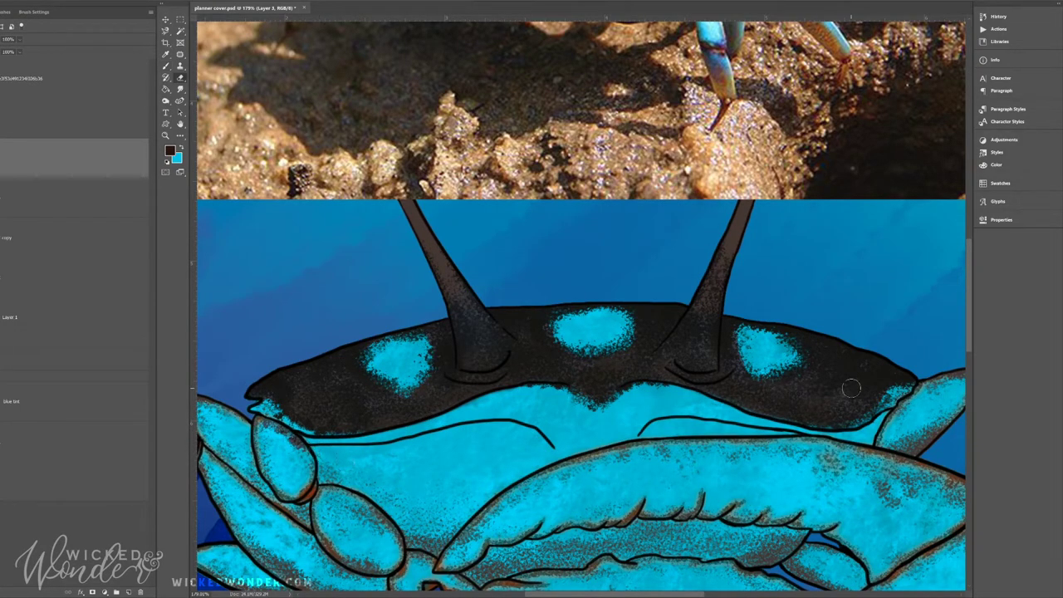
key("ctrl+0")
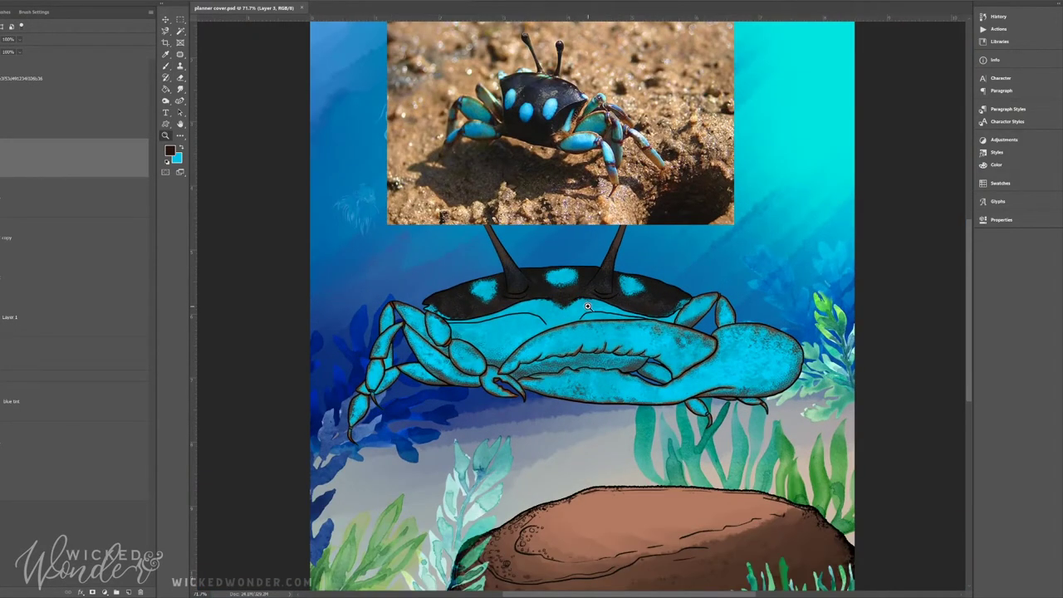
Paint purple accents on the crab's upper and lower leg joints.
left_click(446, 316)
key("b")
left_click_drag(444, 353, 455, 373)
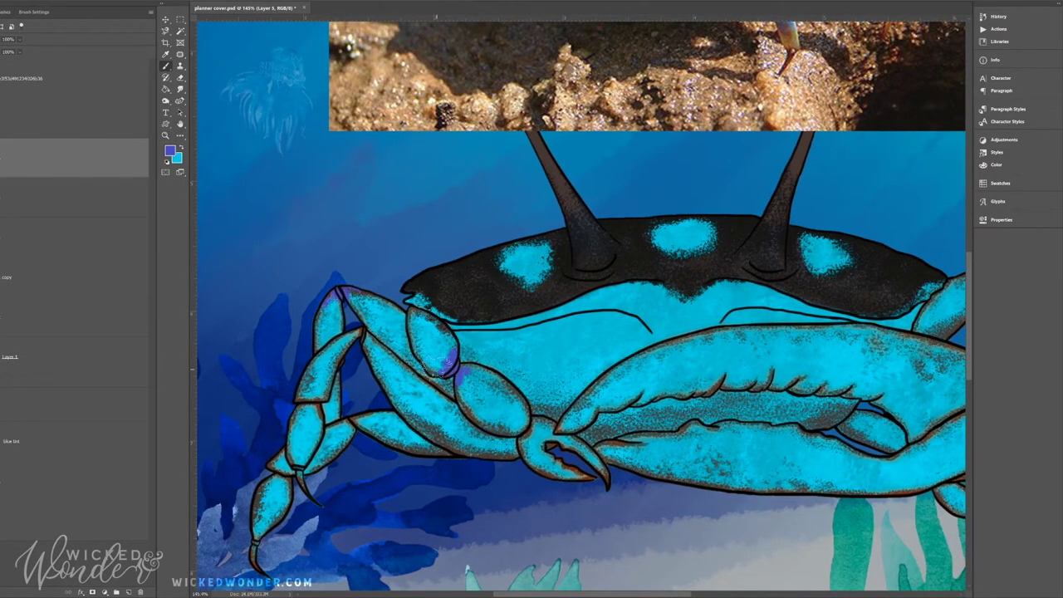
left_click_drag(357, 332, 355, 347)
left_click_drag(303, 397, 310, 410)
left_click_drag(286, 465, 277, 477)
left_click(524, 422)
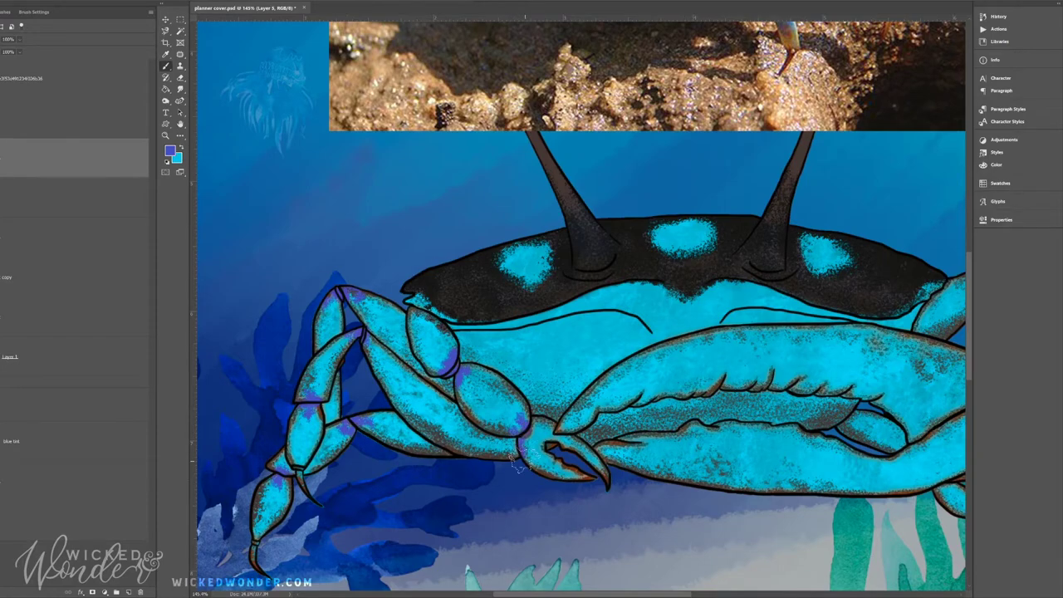
Add purple shading along the claw joints and edges, redoing one stroke, and shade the pincers.
scroll(584, 524, "right", 5)
left_click_drag(694, 288, 674, 273)
left_click_drag(710, 486, 767, 488)
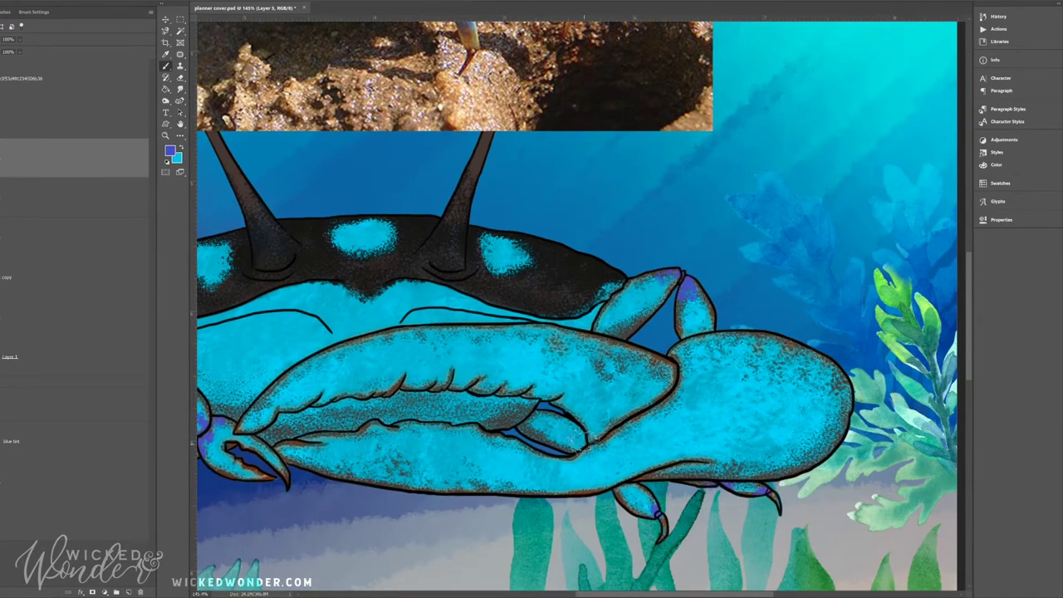
mouse_move(671, 361)
left_mouse_down()
mouse_move(664, 388)
mouse_move(594, 433)
left_mouse_up()
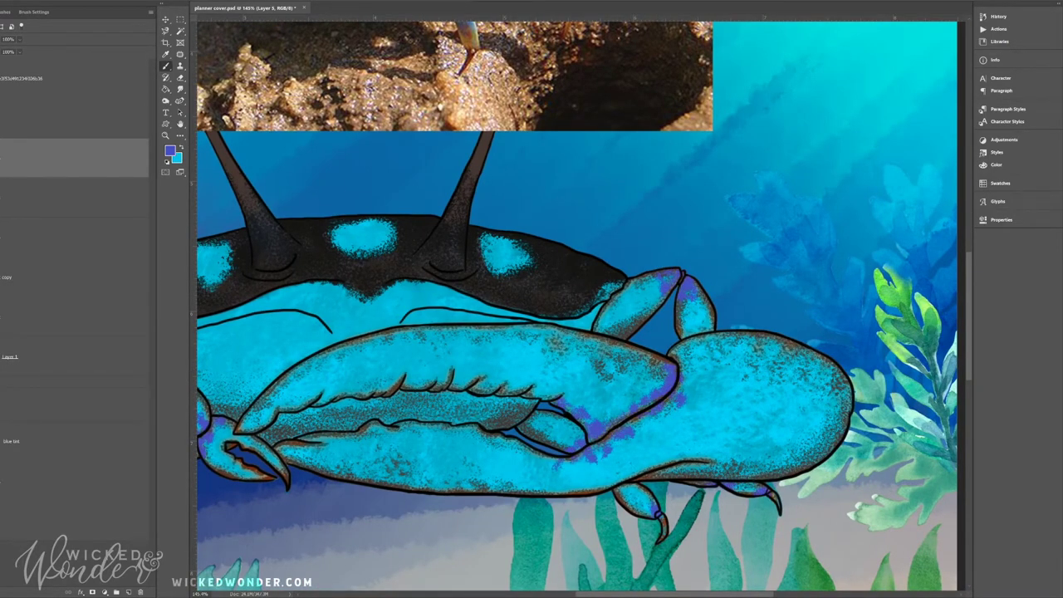
key("ctrl+z")
left_click_drag(637, 404, 600, 420)
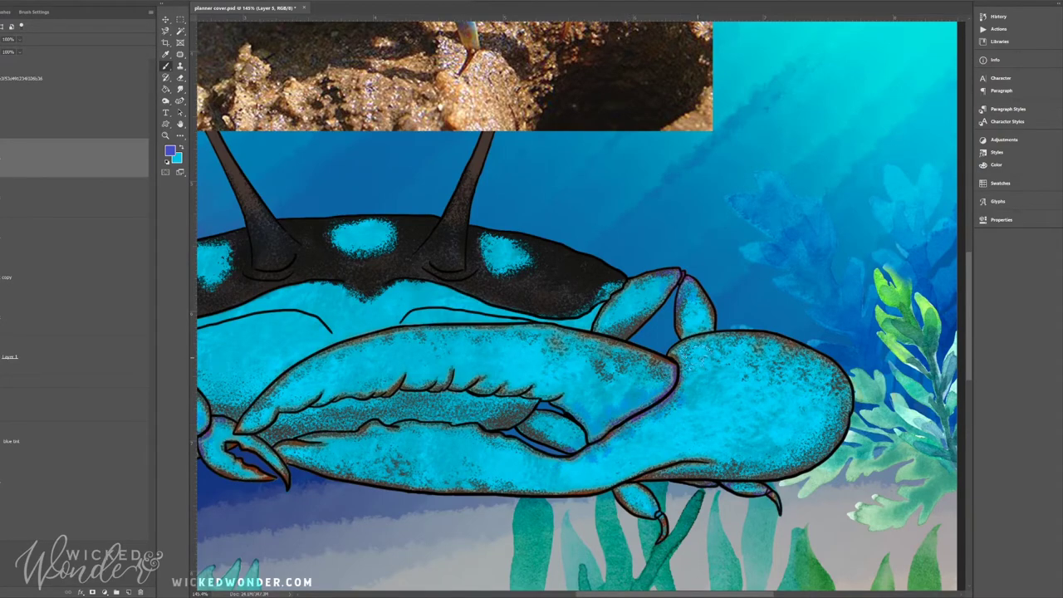
left_click_drag(689, 347, 675, 385)
mouse_move(652, 425)
left_mouse_down()
mouse_move(535, 384)
mouse_move(388, 376)
left_mouse_up()
left_click_drag(415, 432, 548, 461)
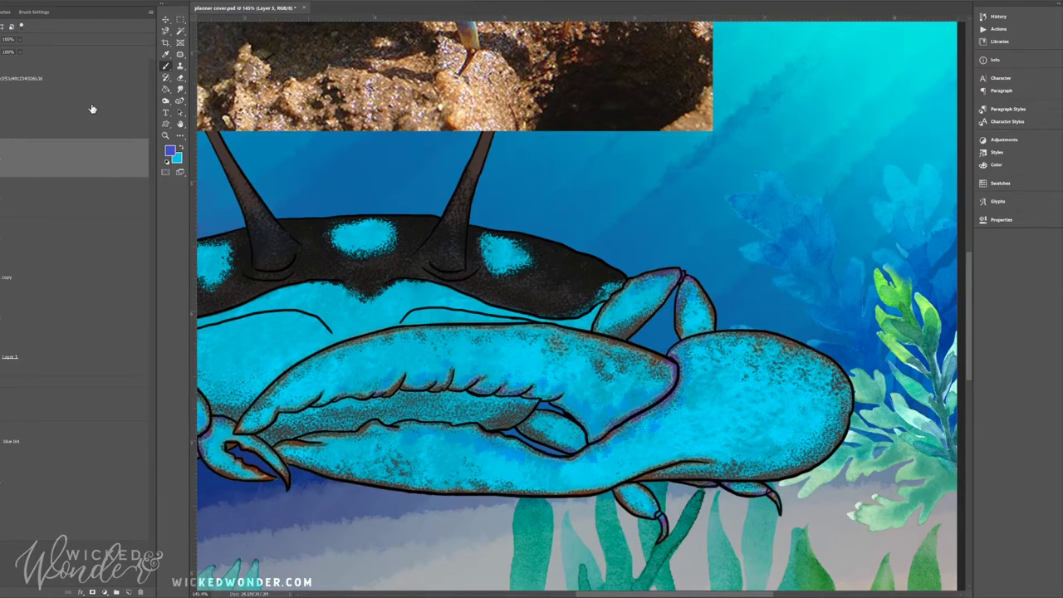
Smudge the dark contour between the claws and add a darker blue patch on the body.
left_click(180, 88)
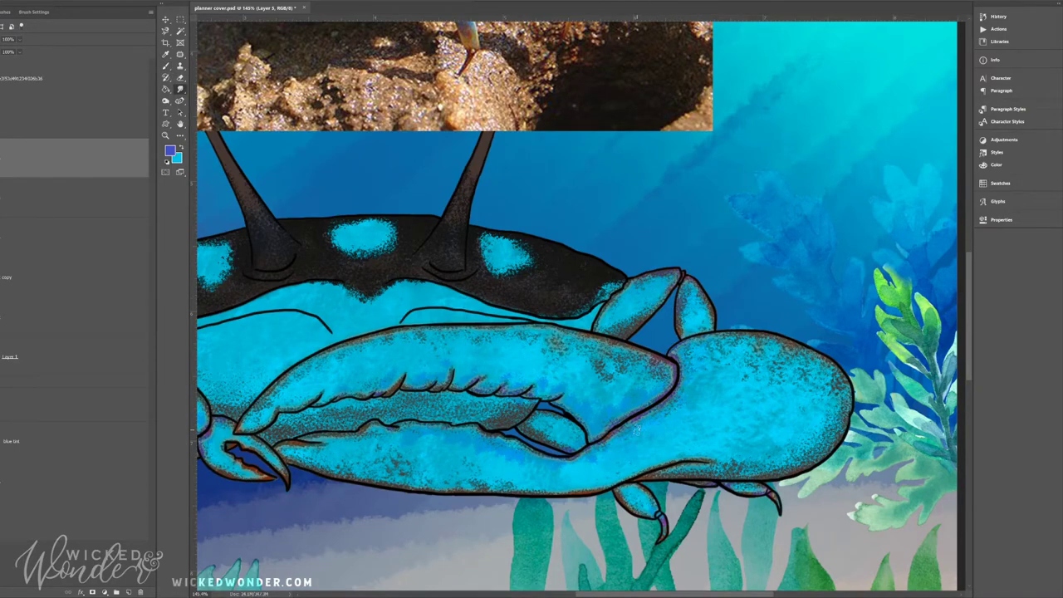
left_click_drag(506, 455, 596, 438)
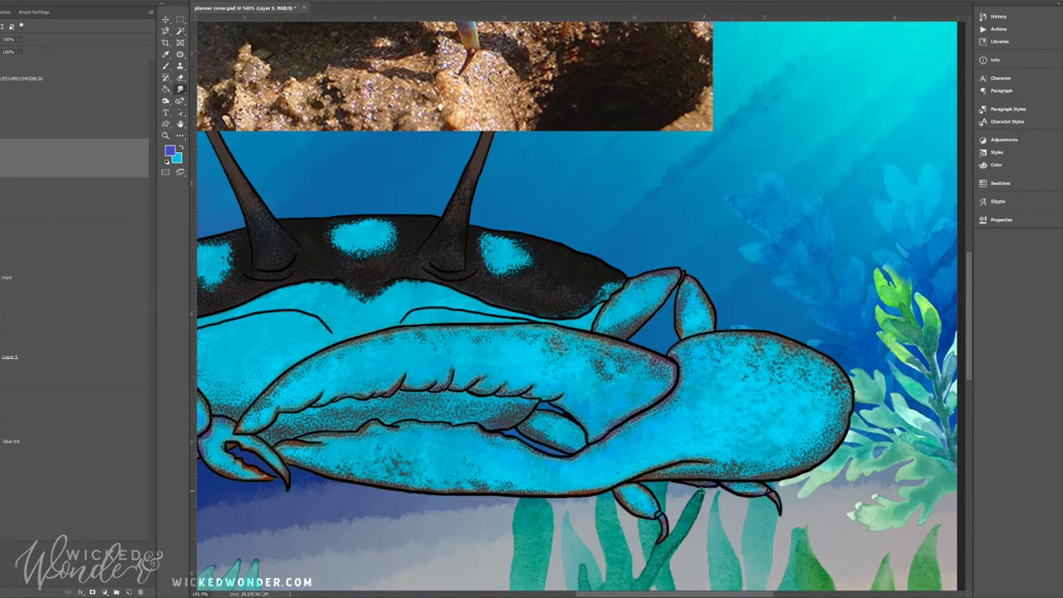
scroll(305, 143, "left", 5)
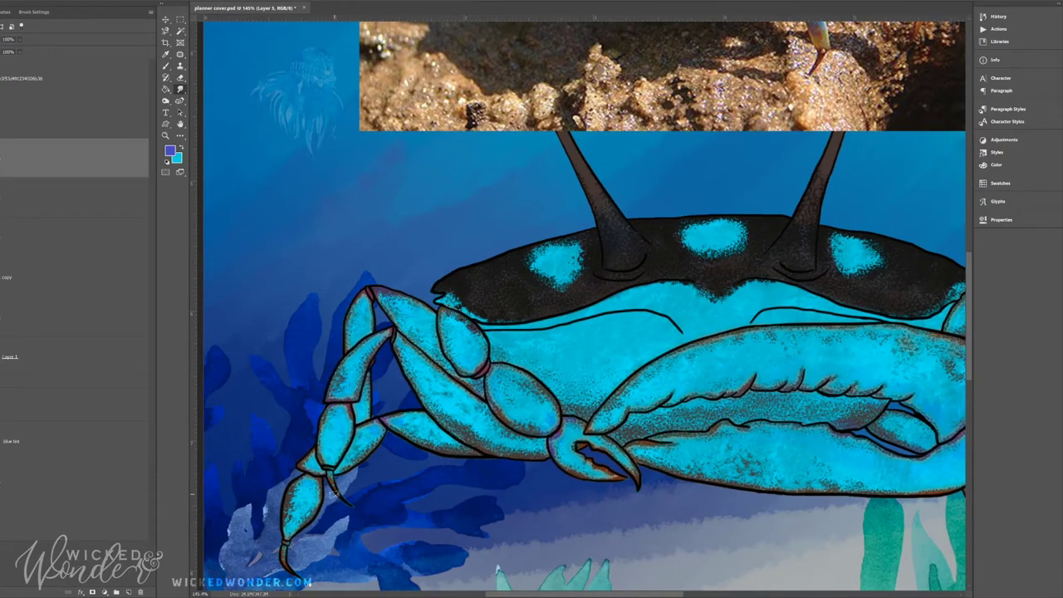
key("b")
mouse_move(558, 370)
left_mouse_down()
mouse_move(596, 397)
mouse_move(620, 358)
left_mouse_up()
key("r")
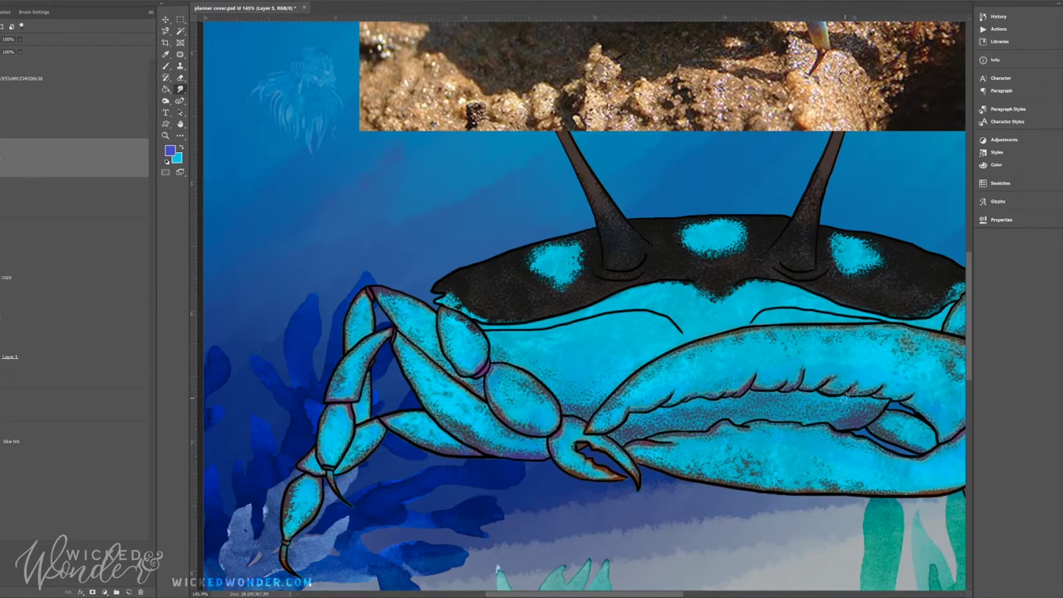
key("z")
key("ctrl+0")
key("ctrl+1")
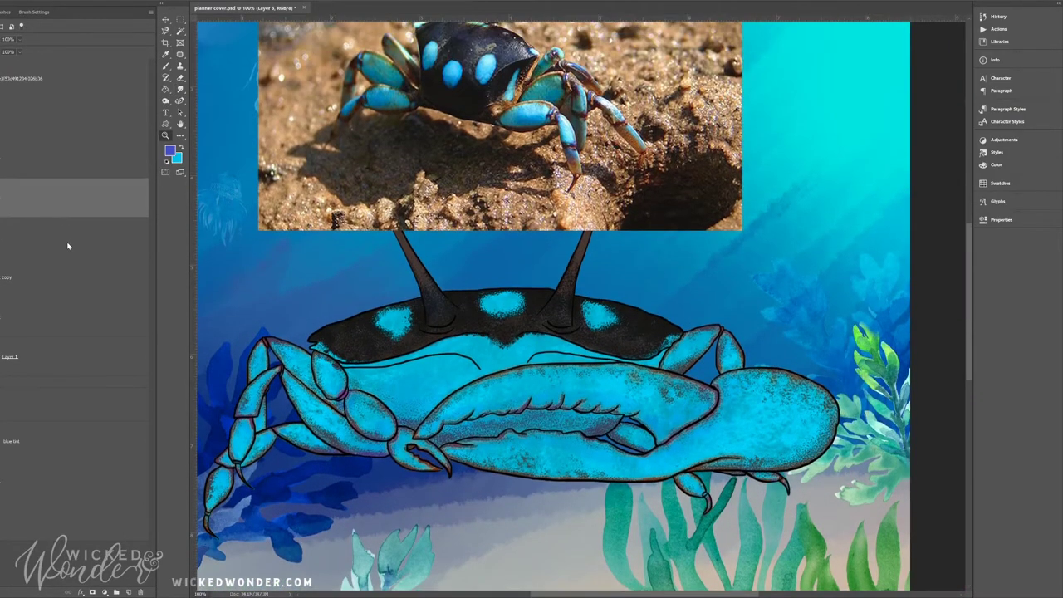
Smudge the black carapace band's lower edge down into the blue body.
key("r")
mouse_move(378, 320)
left_mouse_down()
mouse_move(461, 342)
mouse_move(458, 327)
mouse_move(605, 343)
left_mouse_up()
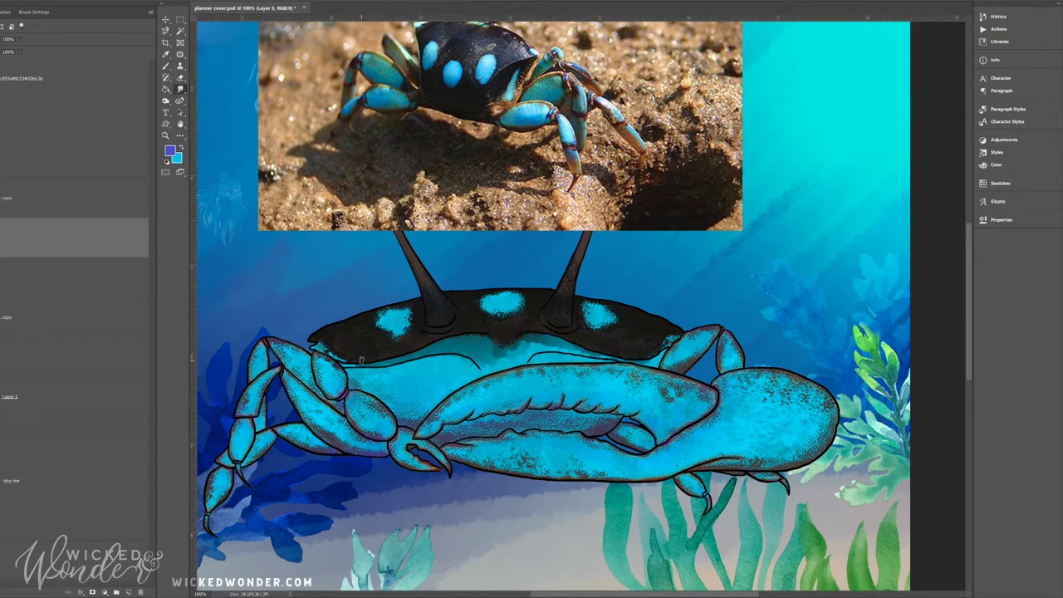
left_click_drag(406, 366, 364, 354)
left_click_drag(496, 341, 658, 359)
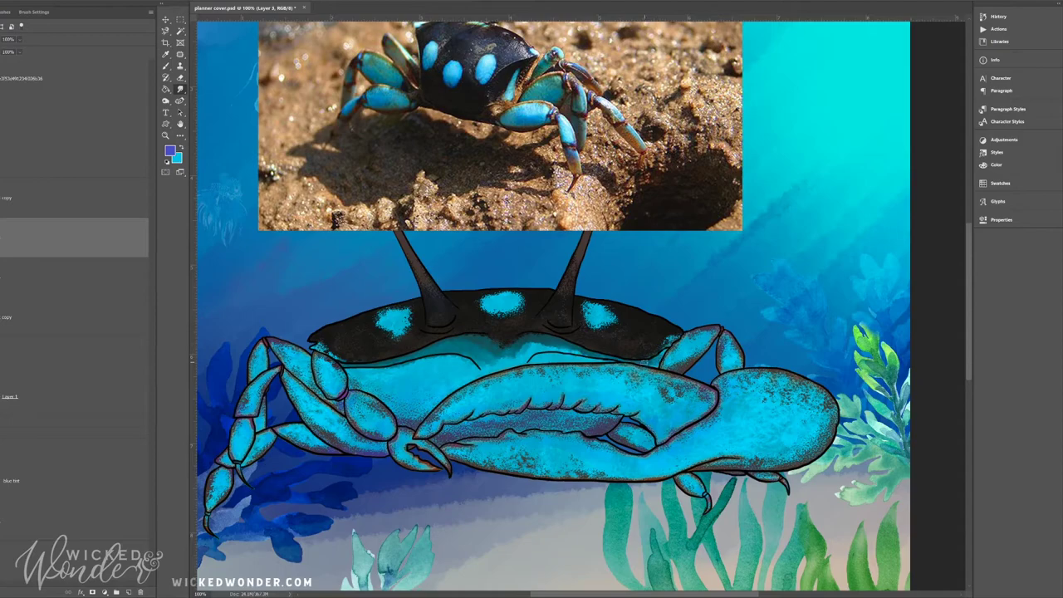
mouse_move(564, 341)
left_mouse_down()
mouse_move(506, 359)
mouse_move(565, 342)
mouse_move(581, 357)
mouse_move(475, 353)
mouse_move(544, 351)
left_mouse_up()
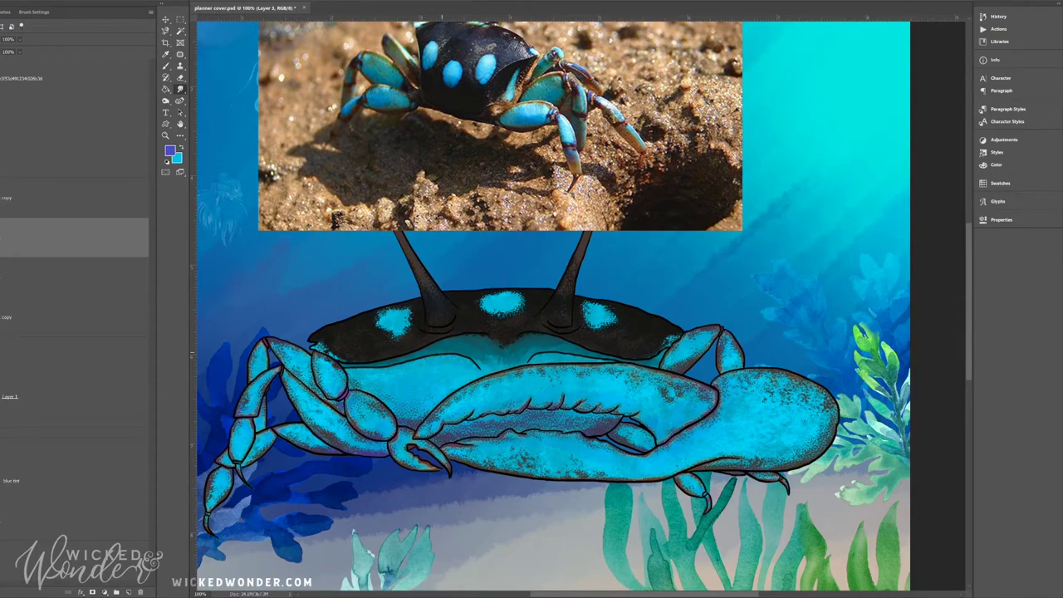
left_click_drag(395, 362, 407, 372)
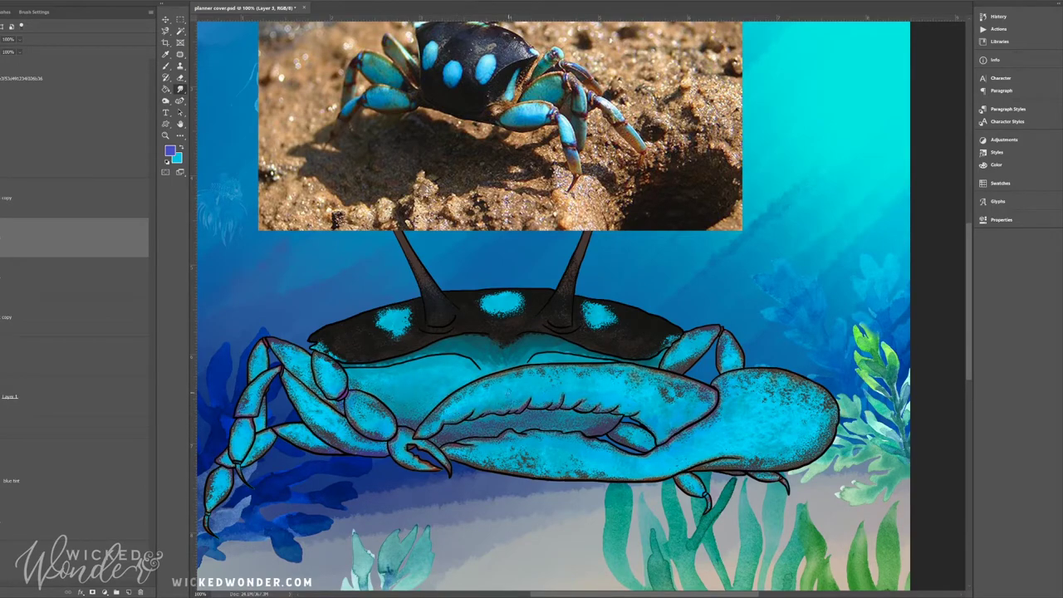
Darken the big claw's upper and lower edges, then zoom out to see the page.
left_click_drag(640, 411, 614, 397)
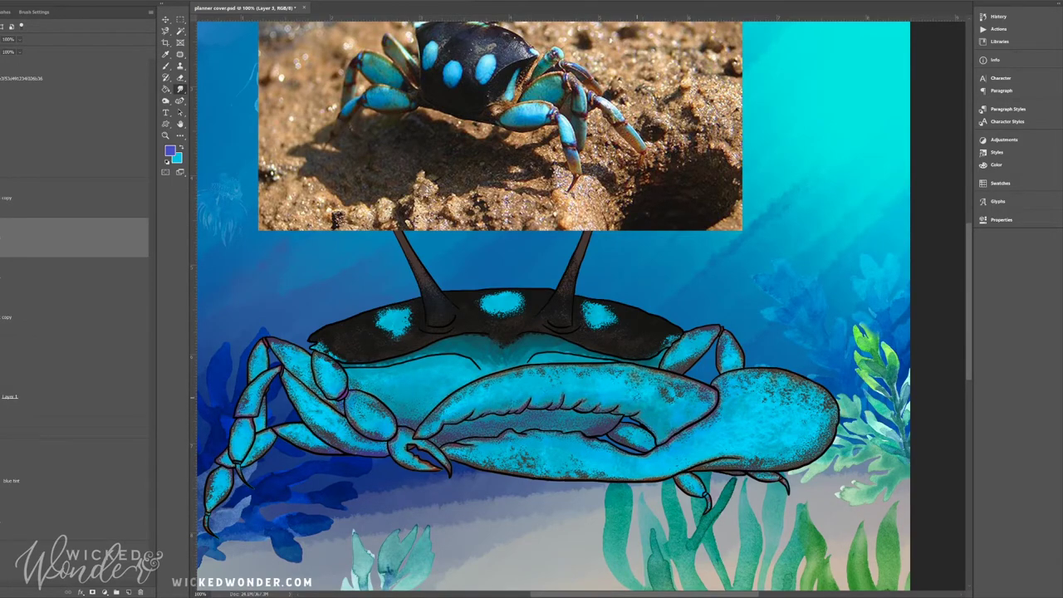
left_click_drag(448, 444, 596, 440)
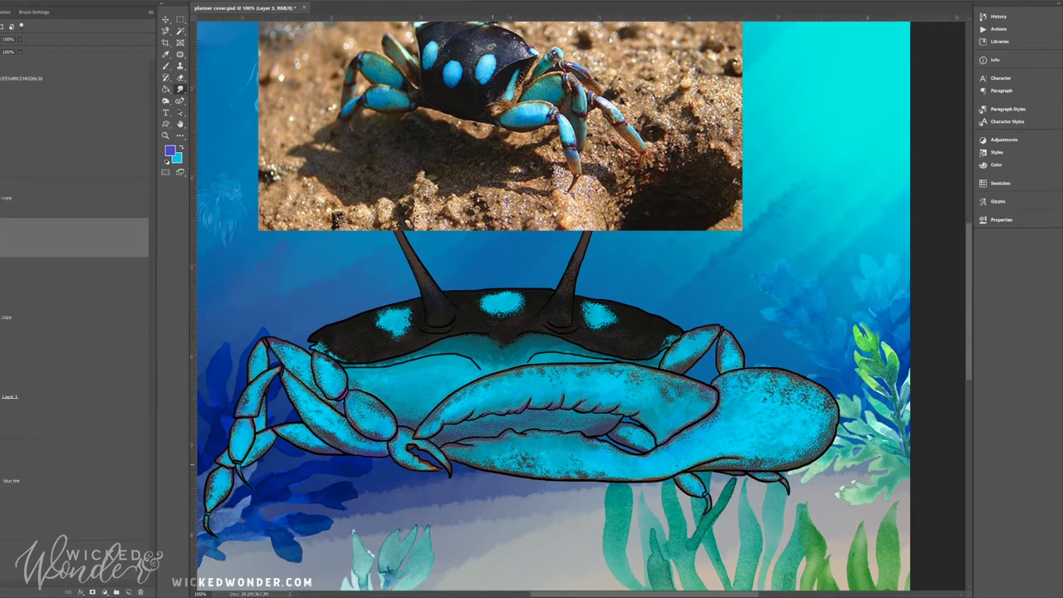
left_click_drag(477, 461, 669, 471)
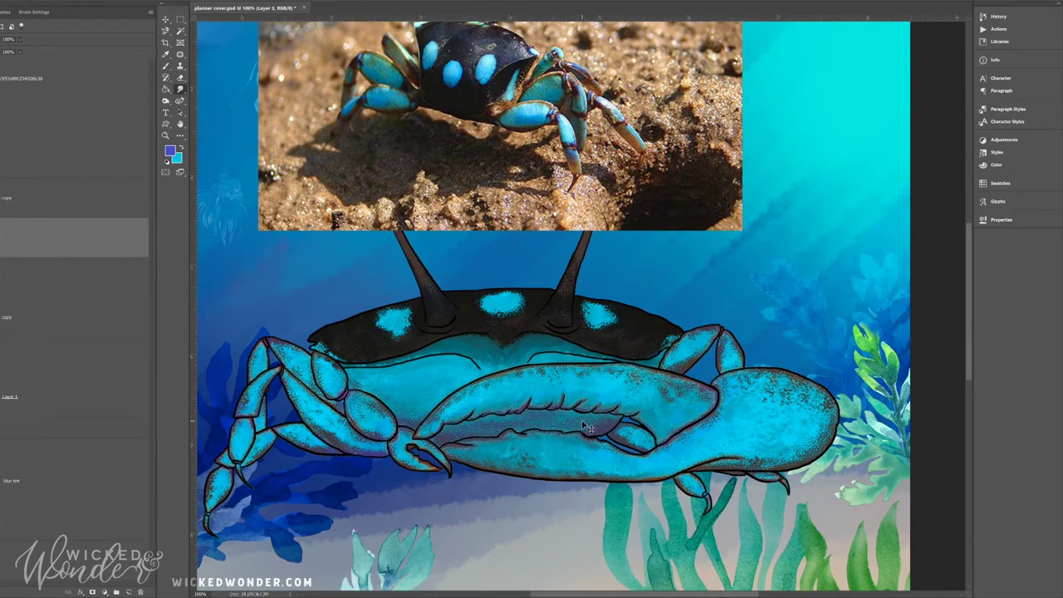
key("ctrl+minus")
key("ctrl+minus")
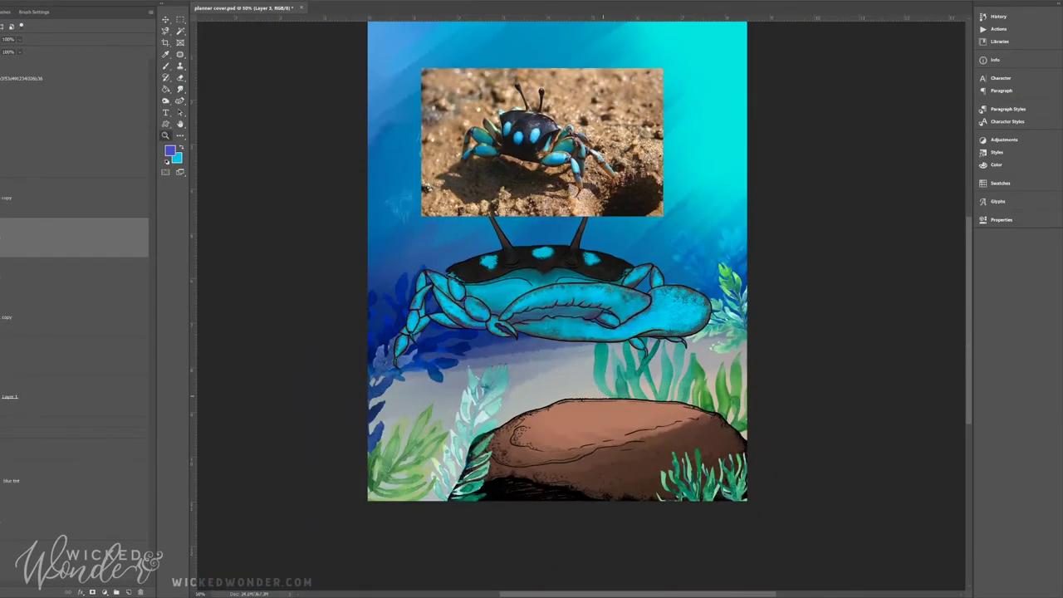
scroll(556, 299, "up", 2)
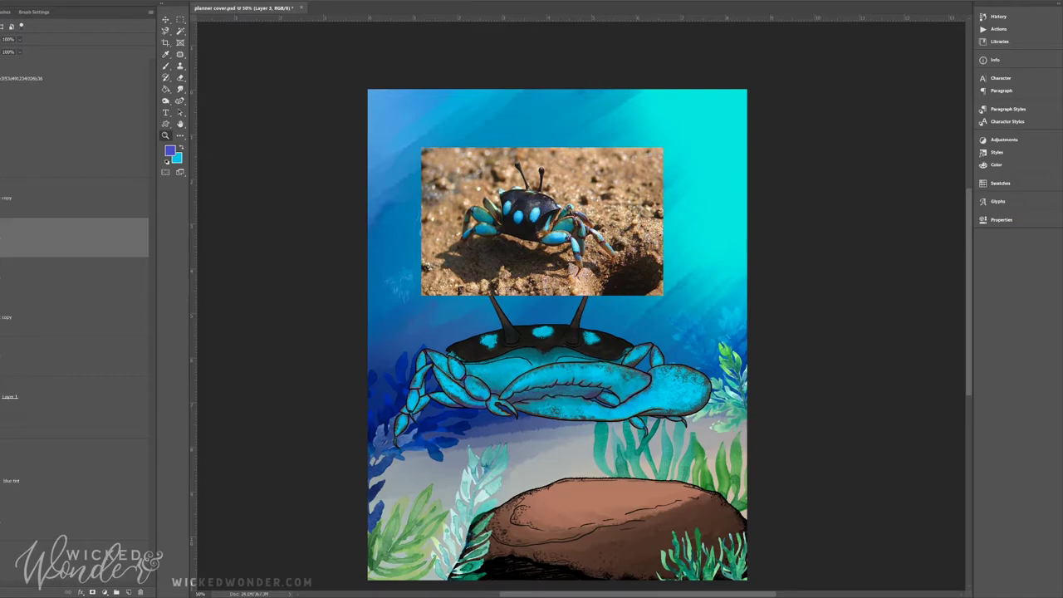
Add a layer mask to the plant1 copy layer.
left_click_drag(969, 340, 957, 342)
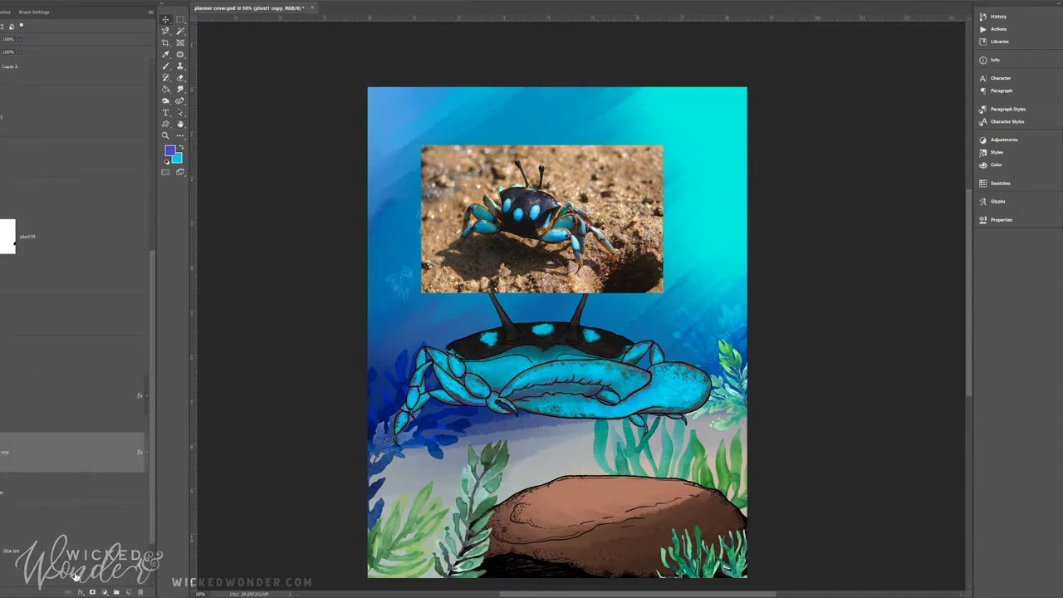
left_click(92, 591)
key("b")
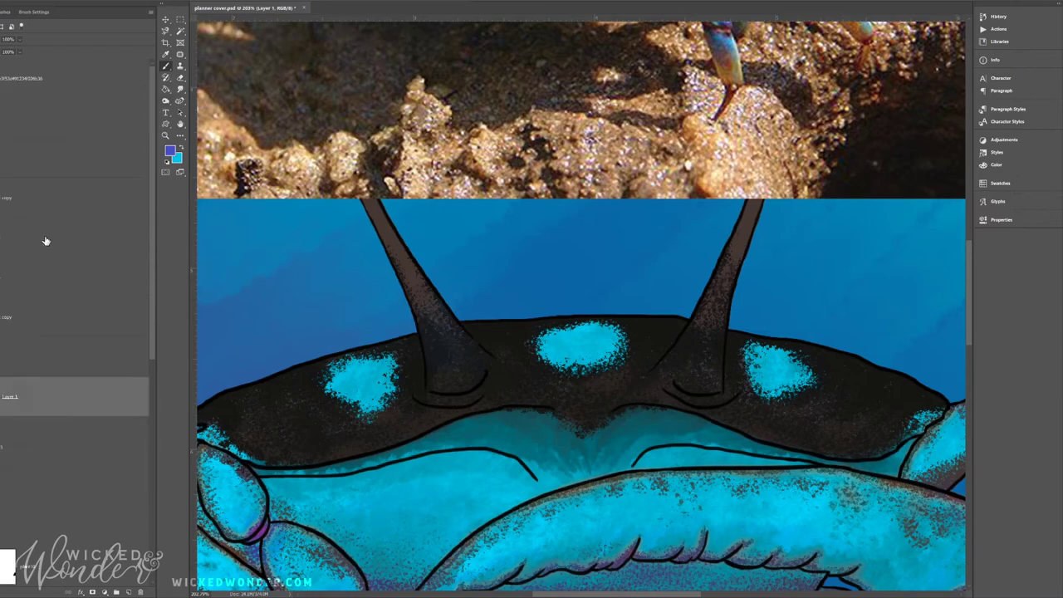
On Layer 3, erase along the rims of the cyan shell spots, then zoom out.
left_click(46, 239)
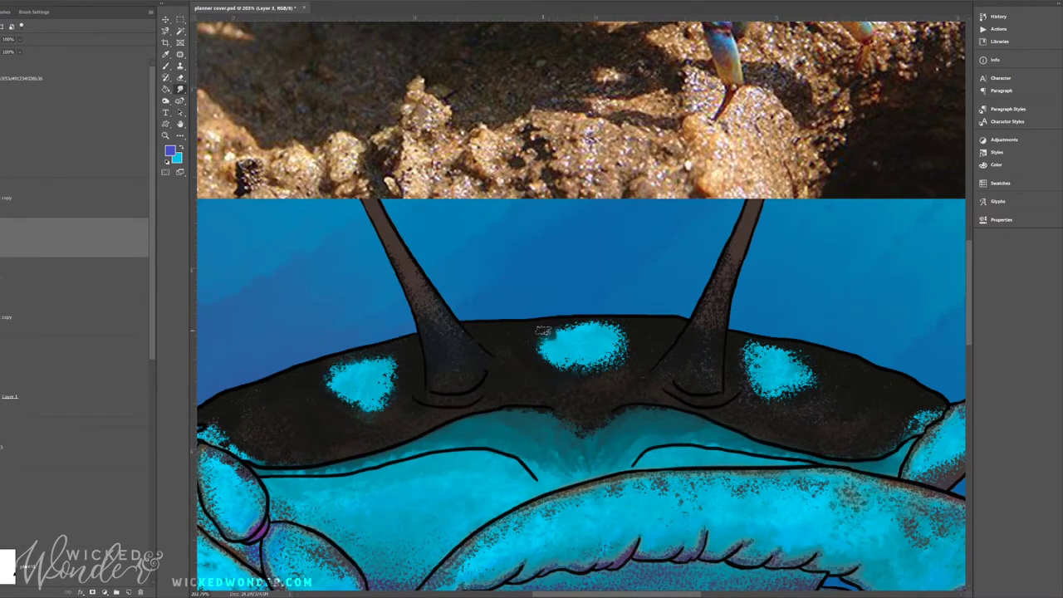
left_click_drag(543, 330, 622, 357)
left_click_drag(809, 357, 747, 390)
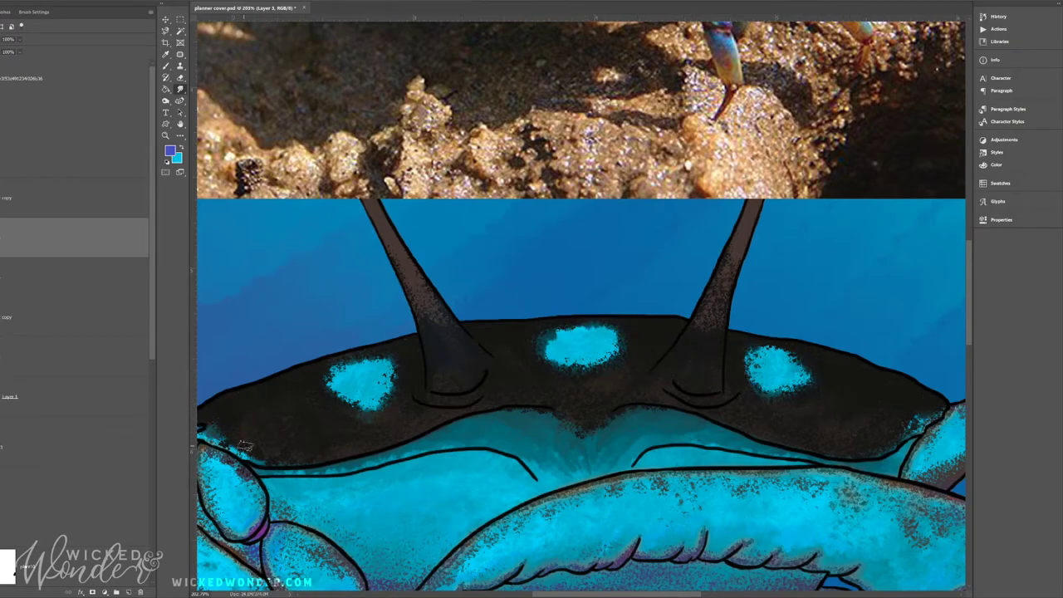
key("alt+bracketright")
key("ctrl+minus")
key("ctrl+minus")
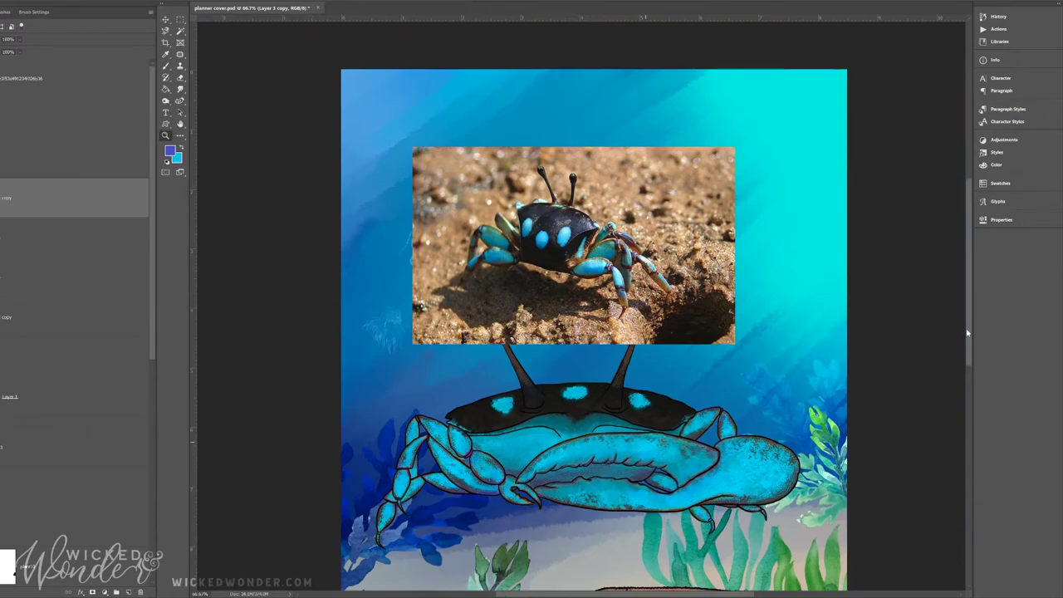
Move the crab reference photo to the top-left corner of the cover.
key("ctrl+plus")
key("alt+bracketleft")
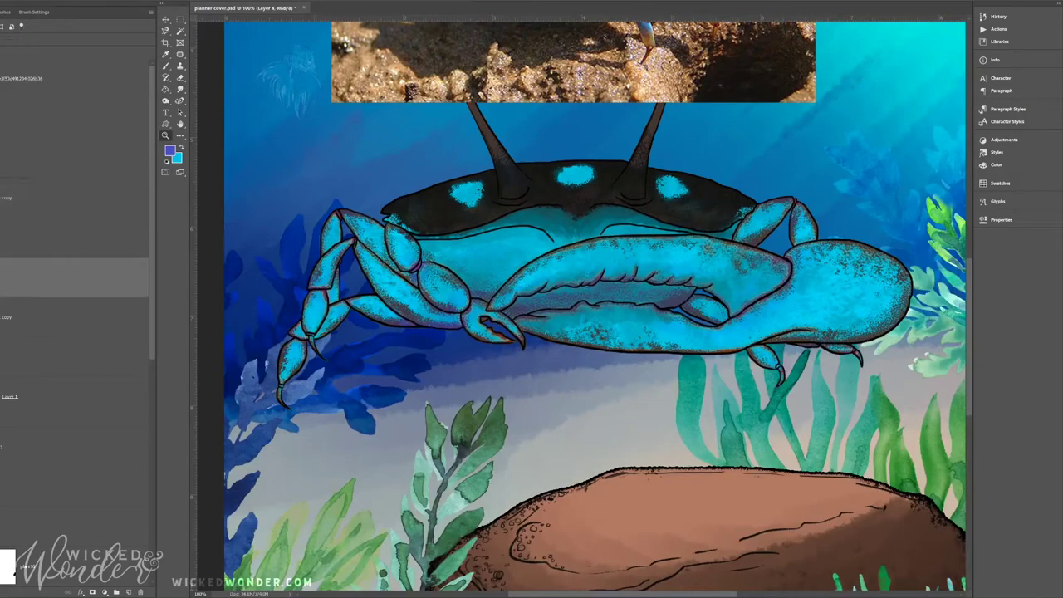
key("alt+bracketright")
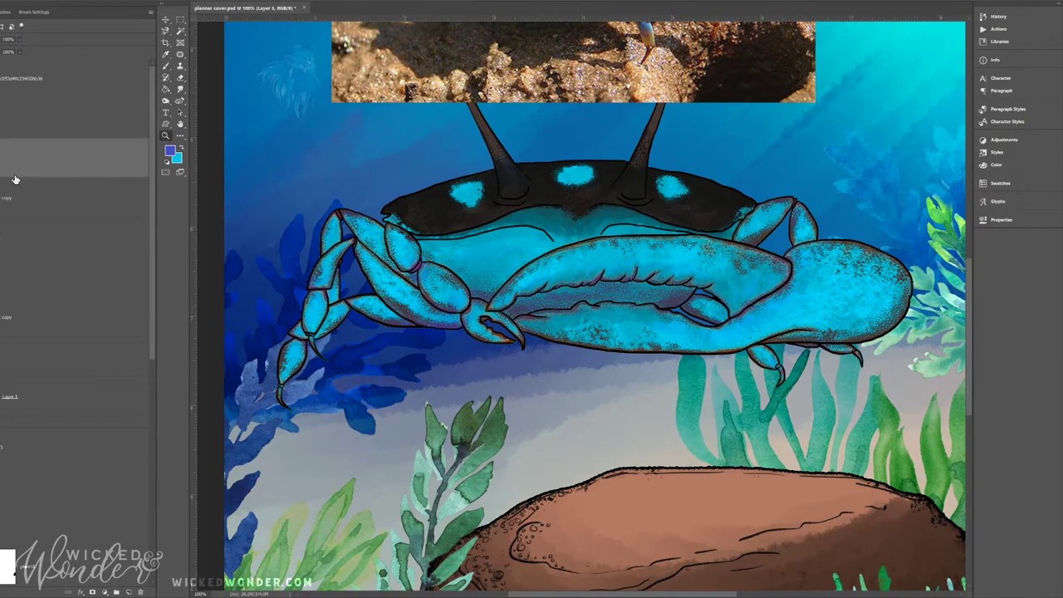
key("e")
key("ctrl+minus")
key("ctrl+minus")
mouse_move(633, 167)
left_mouse_down()
mouse_move(590, 135)
mouse_move(578, 143)
left_mouse_up()
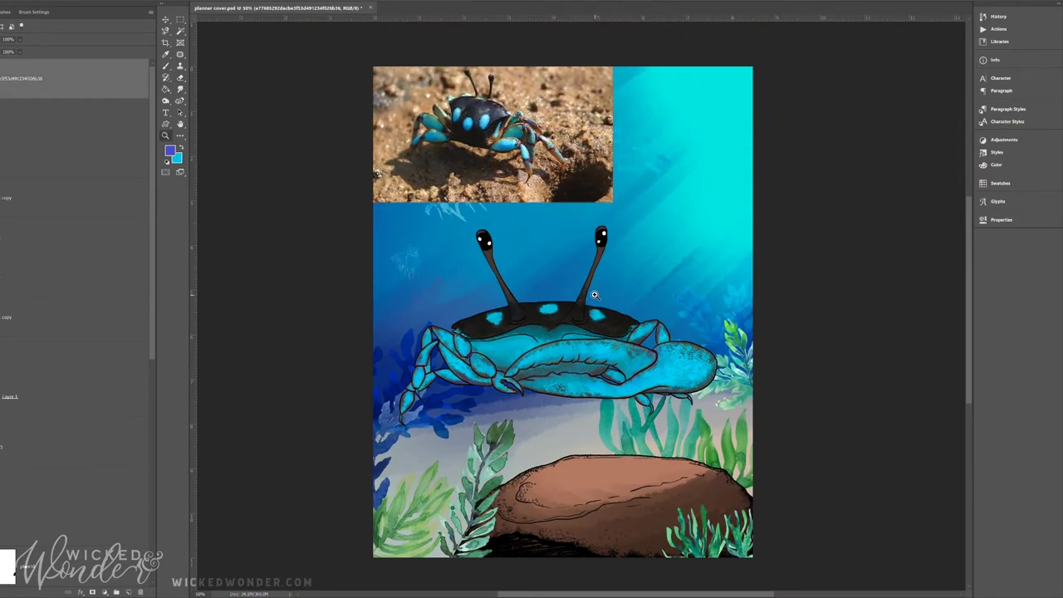
On a new layer, paint black eyes with white highlights on the eyestalks.
left_click_drag(594, 295, 559, 231)
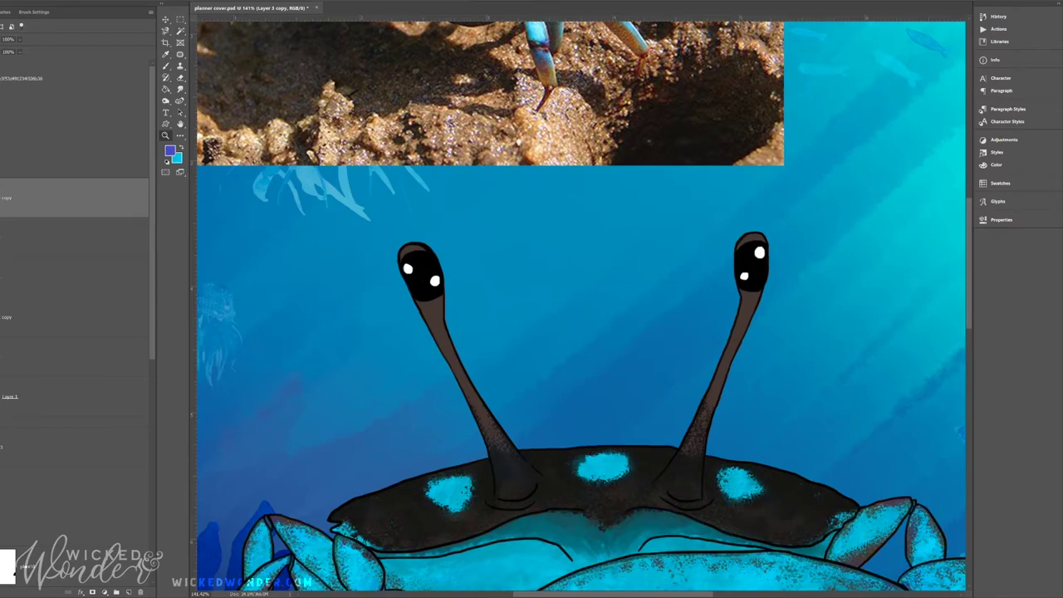
left_click(129, 591)
key("b")
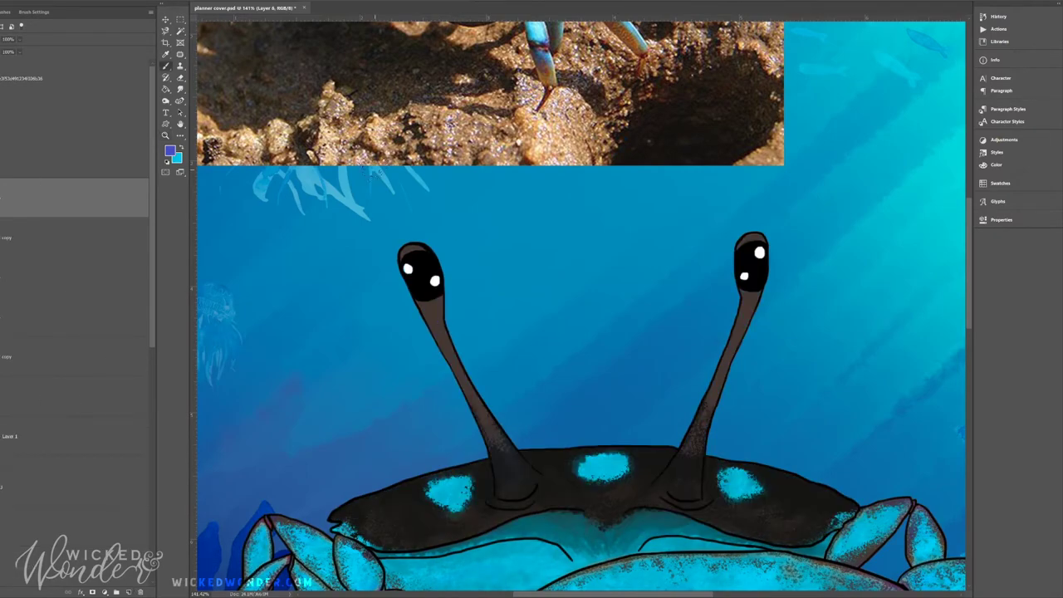
left_click(415, 261, "alt")
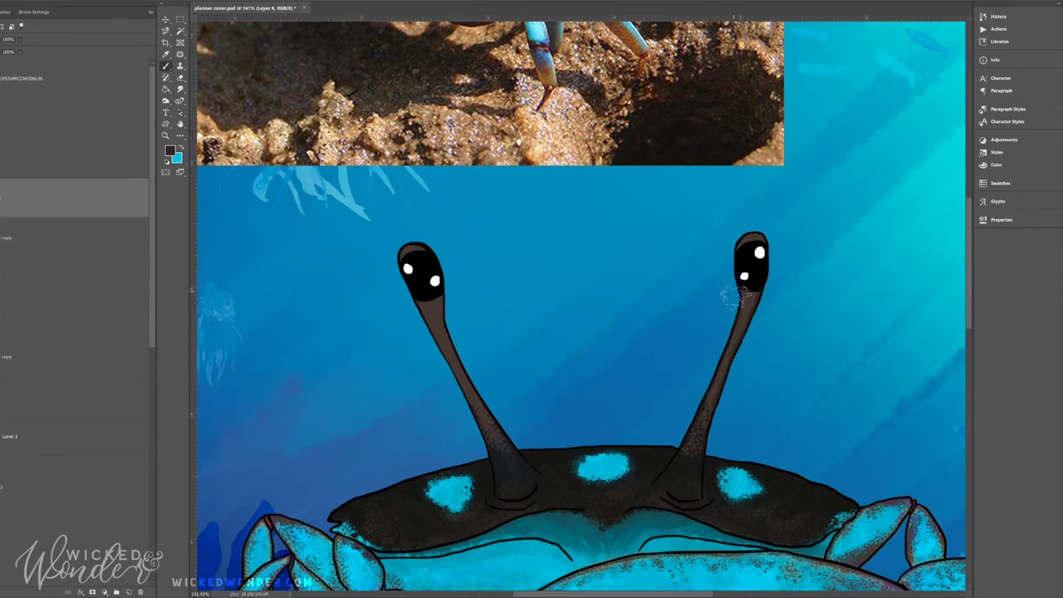
key("x")
left_click(461, 313, "alt")
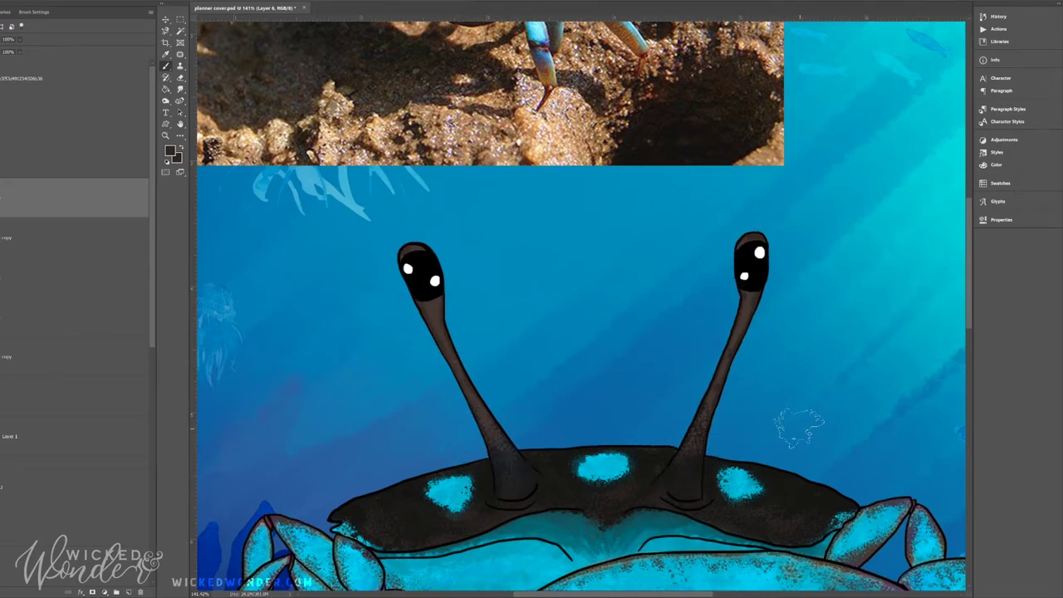
key("z")
key("ctrl+0")
Trace black outline strokes down both eyestalk edges on the crab outline layer.
left_click(625, 282)
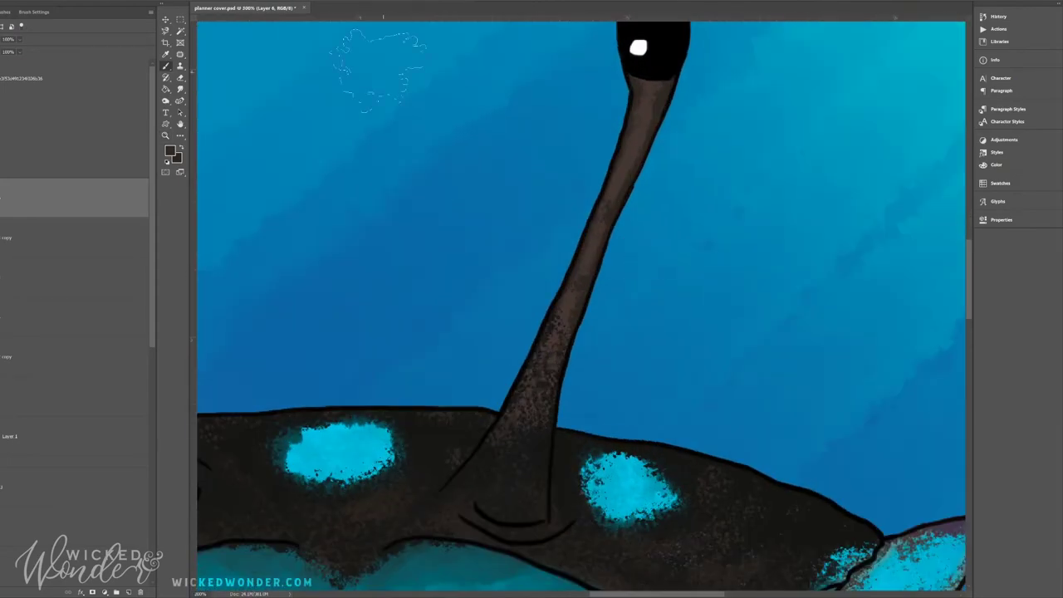
key("b")
key("alt+bracketright")
key("alt+bracketright")
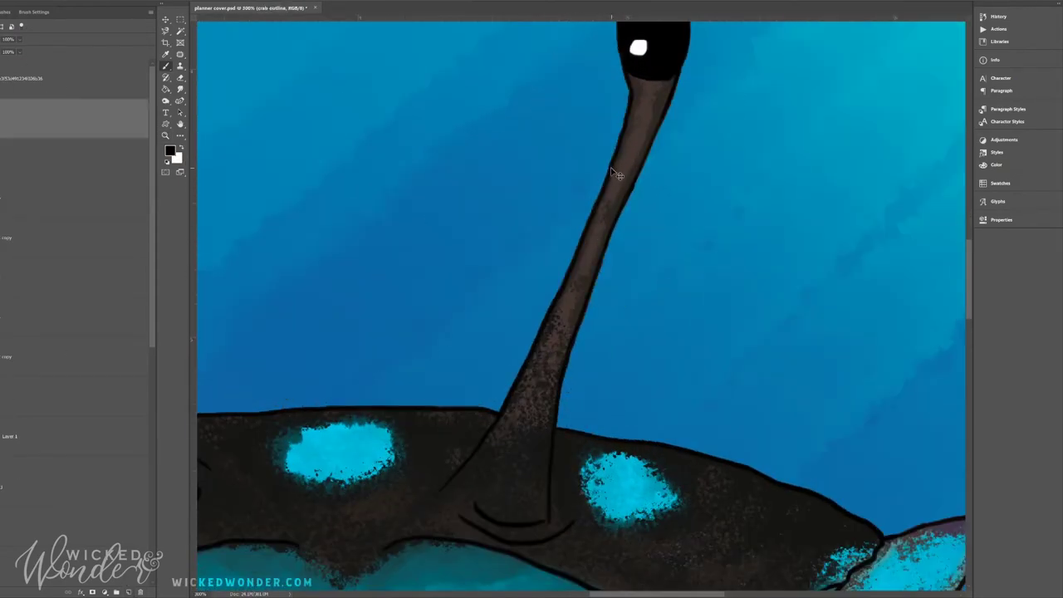
left_click_drag(599, 198, 630, 121)
left_click_drag(613, 231, 558, 290)
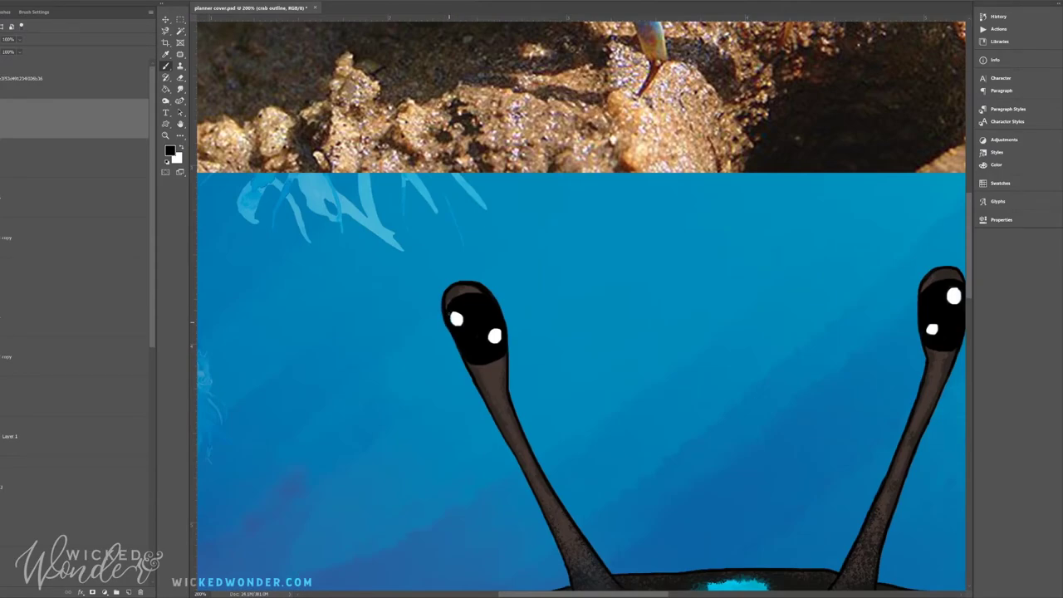
scroll(459, 342, "up", 5)
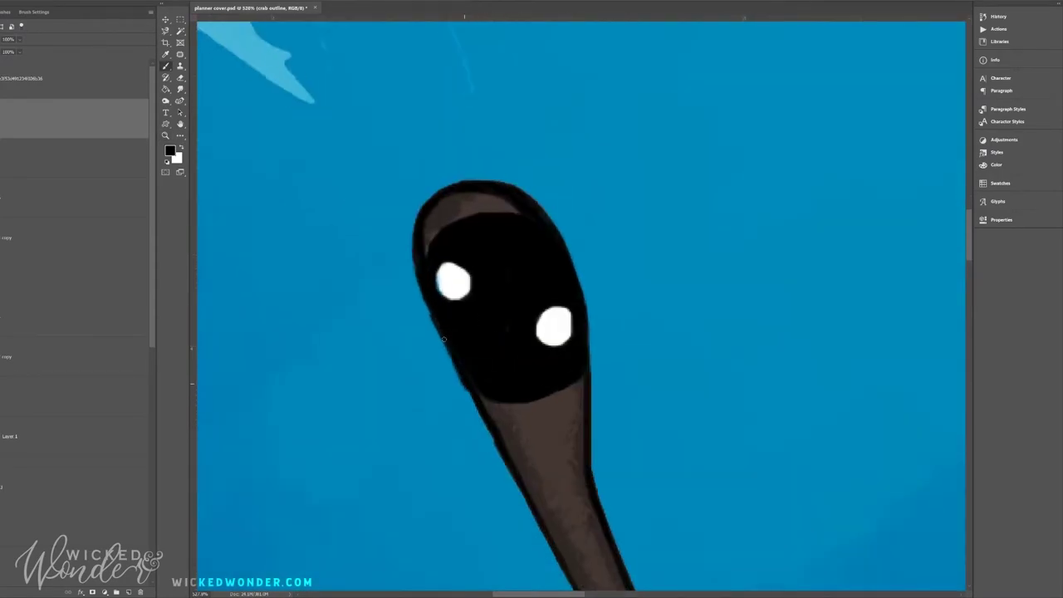
left_click_drag(462, 385, 517, 493)
scroll(581, 307, "down", 3)
left_click_drag(494, 170, 664, 489)
scroll(714, 285, "down", 5)
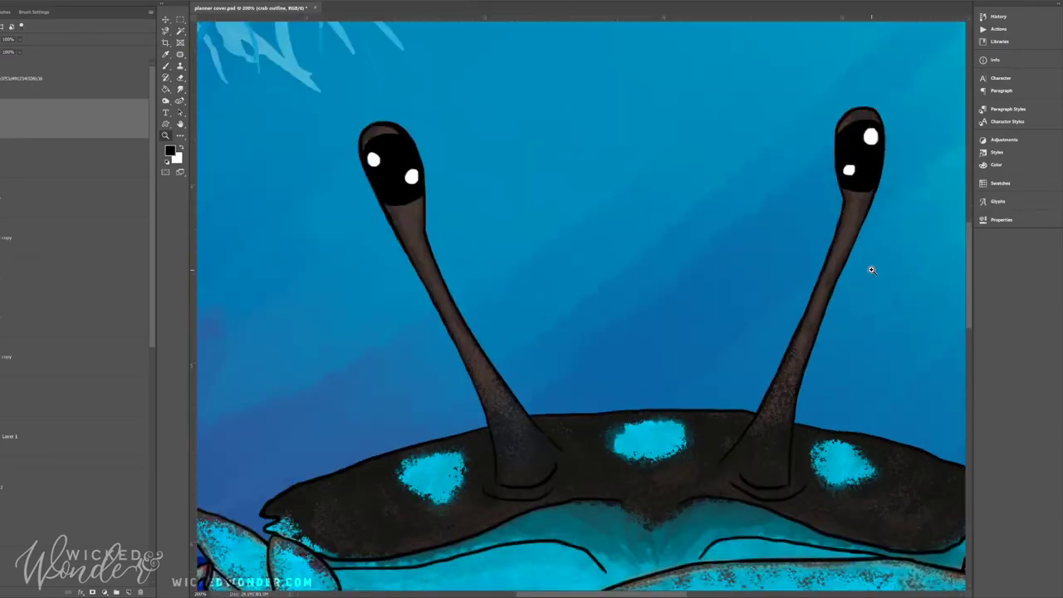
Tidy the eyestalk edges with a larger eraser, then zoom out to the whole crab.
key("e")
scroll(400, 235, "up", 4)
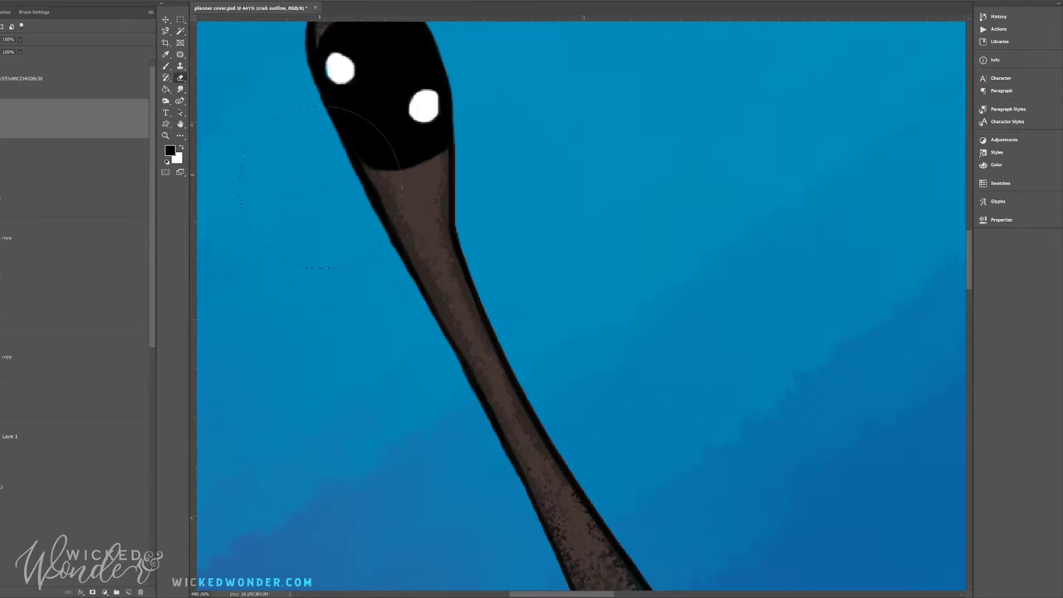
key("bracketright")
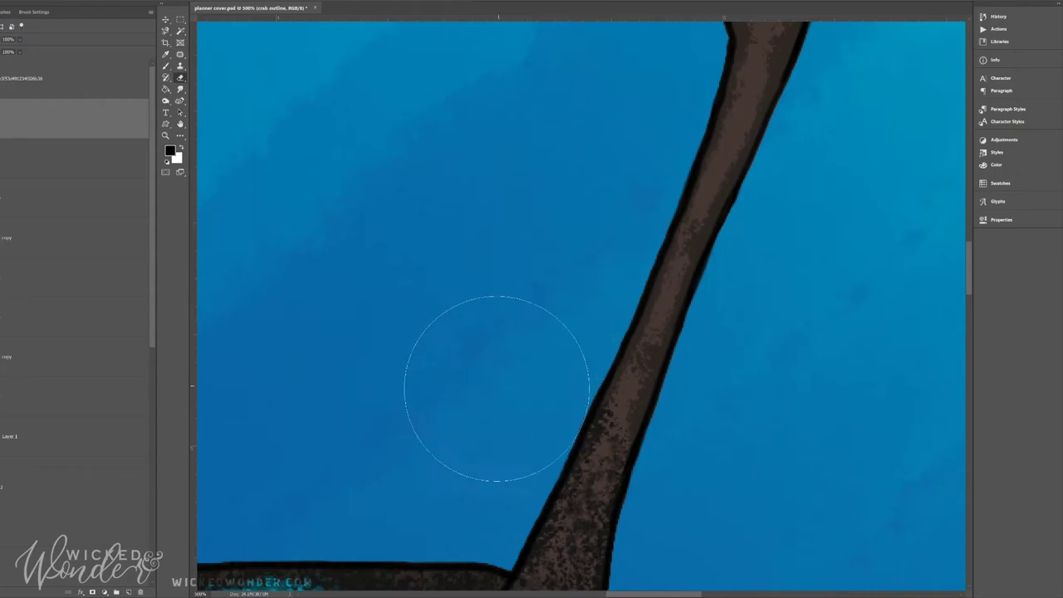
key("alt+space")
left_click(477, 334)
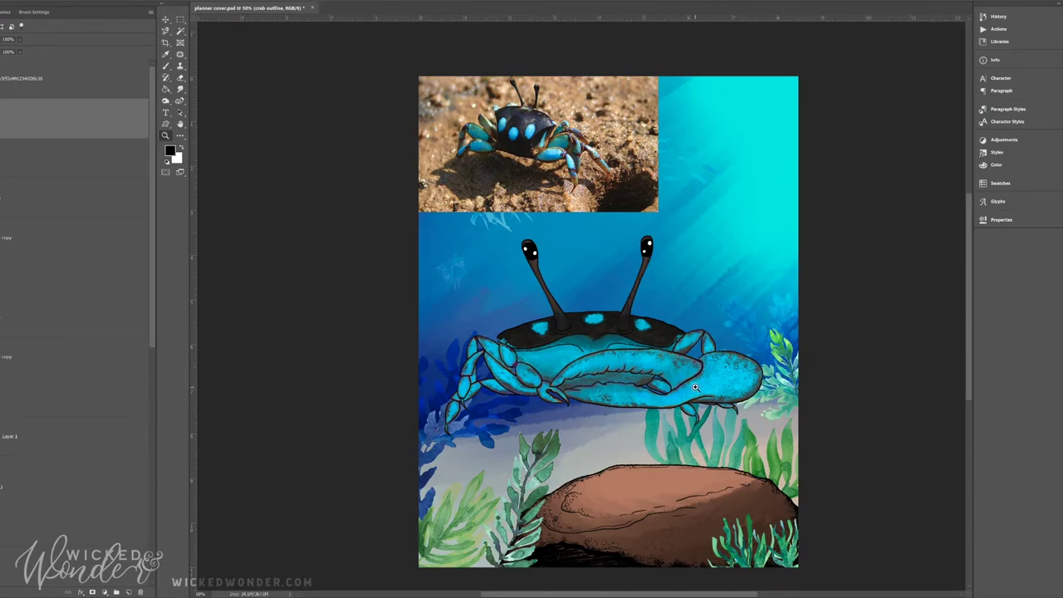
Add a new layer above the crab and paint white diagonal light rays across it.
left_click(64, 114)
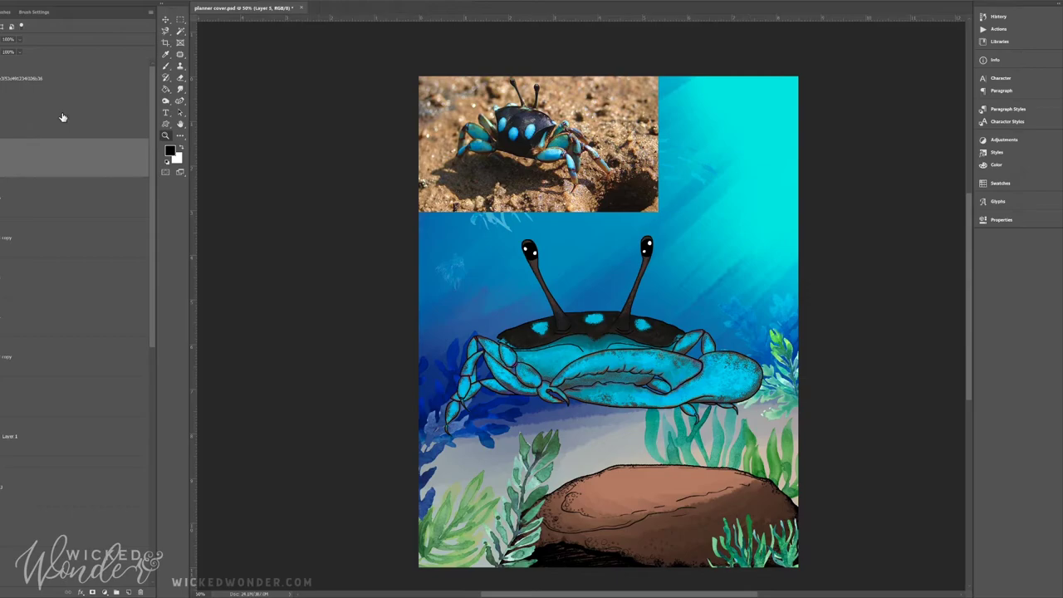
left_click(128, 591)
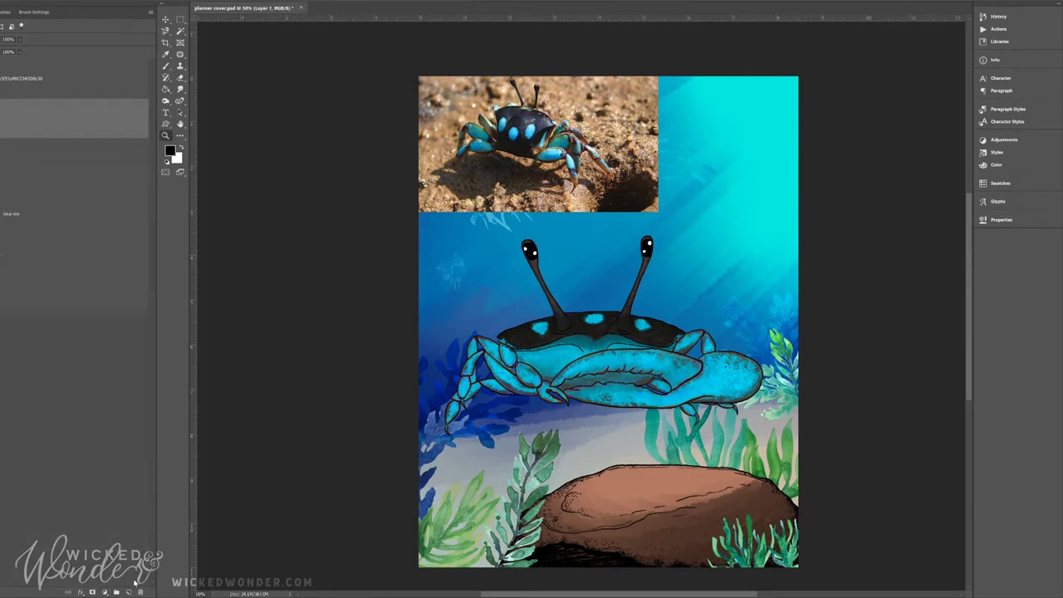
key("b")
key("x")
key("d")
key("x")
left_click_drag(531, 412, 745, 218)
left_click_drag(528, 294, 683, 199)
left_click_drag(656, 357, 780, 251)
Rework the white rays into faint short streaks over the shell.
left_click_drag(523, 294, 622, 218)
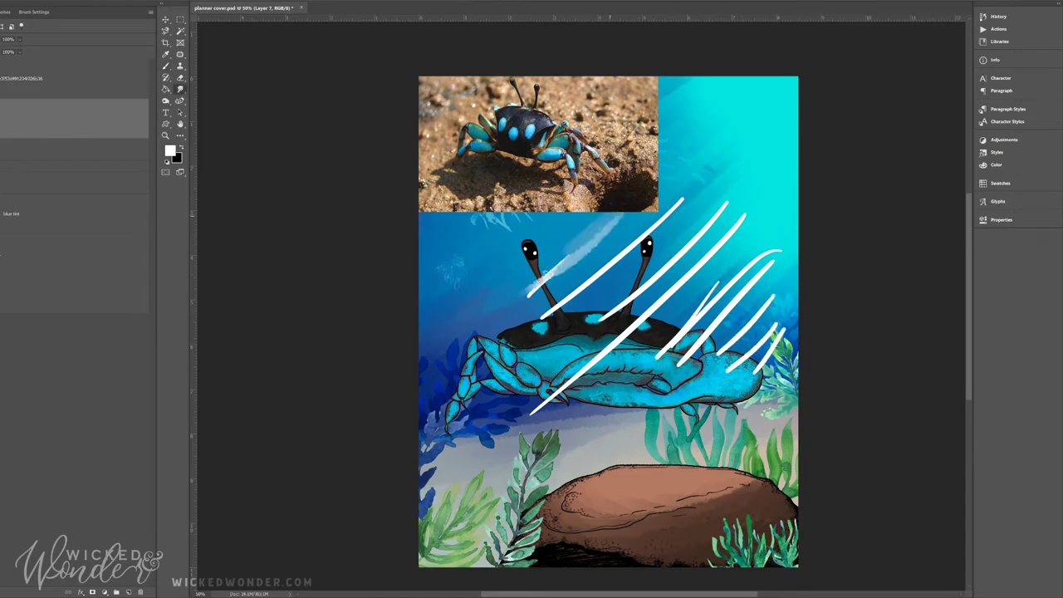
mouse_move(531, 320)
left_mouse_down()
mouse_move(681, 199)
mouse_move(599, 274)
left_mouse_up()
left_click_drag(631, 311, 727, 204)
mouse_move(606, 325)
left_mouse_down()
mouse_move(743, 218)
mouse_move(722, 245)
left_mouse_up()
left_click_drag(606, 348, 734, 232)
left_click_drag(664, 370, 773, 253)
left_click_drag(731, 378, 781, 323)
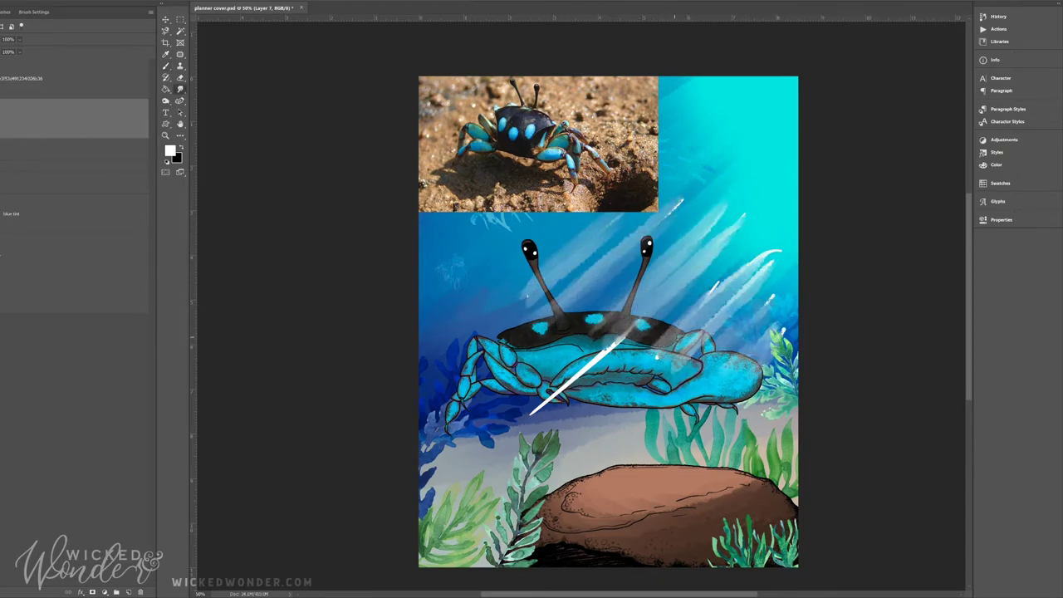
left_click_drag(532, 412, 624, 339)
key("b")
left_click_drag(564, 317, 635, 261)
left_click_drag(627, 342, 714, 294)
left_click_drag(730, 365, 773, 336)
Erase the leftover white strokes over the eyestalks and the middle of the shell.
key("e")
left_click_drag(631, 264, 569, 320)
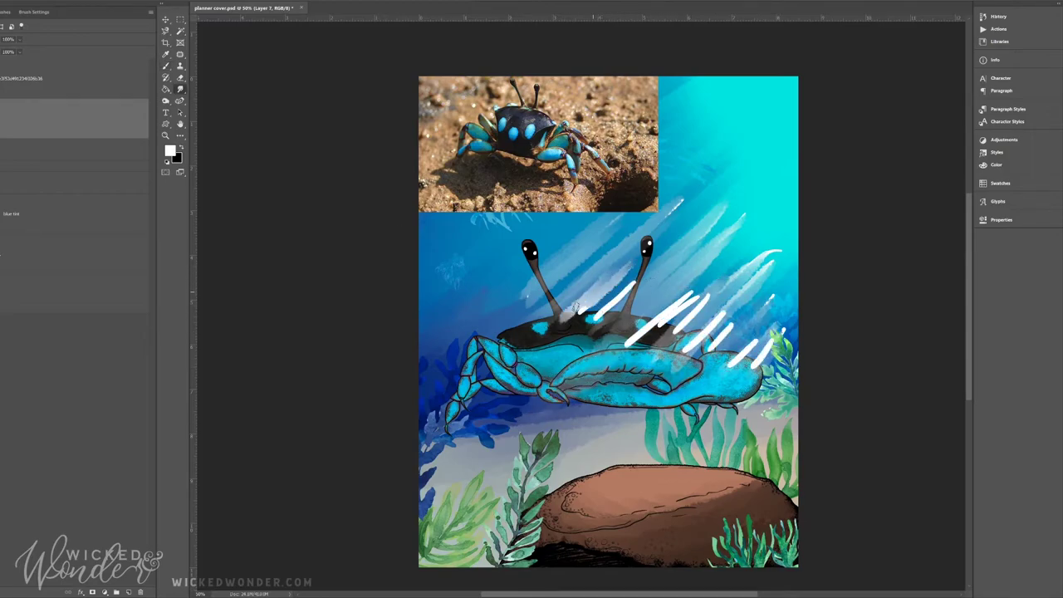
mouse_move(710, 295)
left_mouse_down()
mouse_move(622, 353)
mouse_move(767, 299)
left_mouse_up()
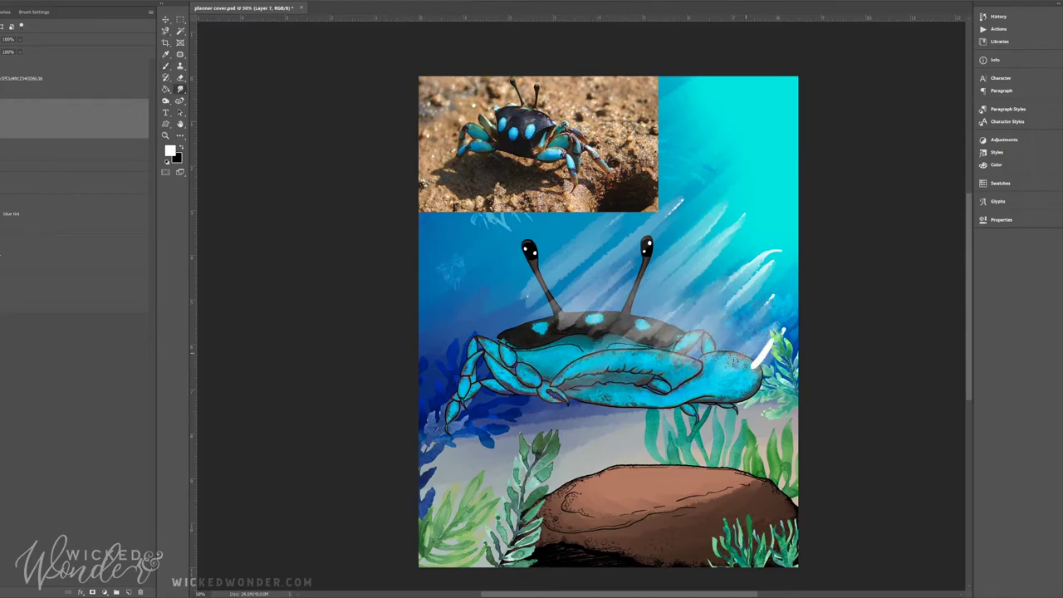
left_click_drag(735, 378, 784, 324)
mouse_move(540, 341)
left_mouse_down()
mouse_move(572, 309)
mouse_move(764, 207)
left_mouse_up()
Compare the streaks with undo/redo, then set the layer to 50% opacity and add a mask.
key("ctrl+z")
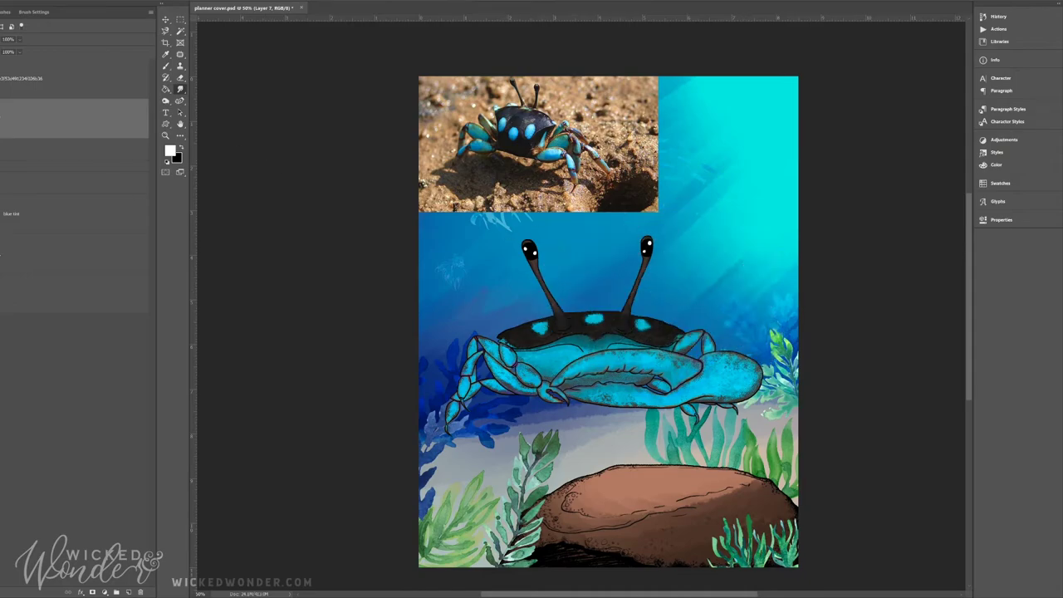
key("ctrl+shift+z")
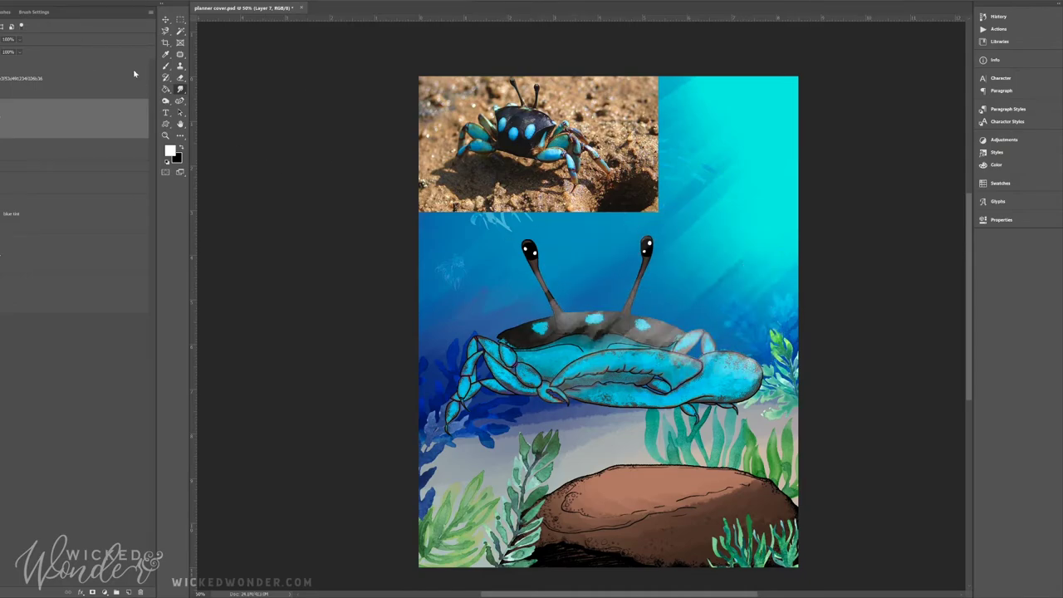
key("ctrl+z")
key("ctrl+z")
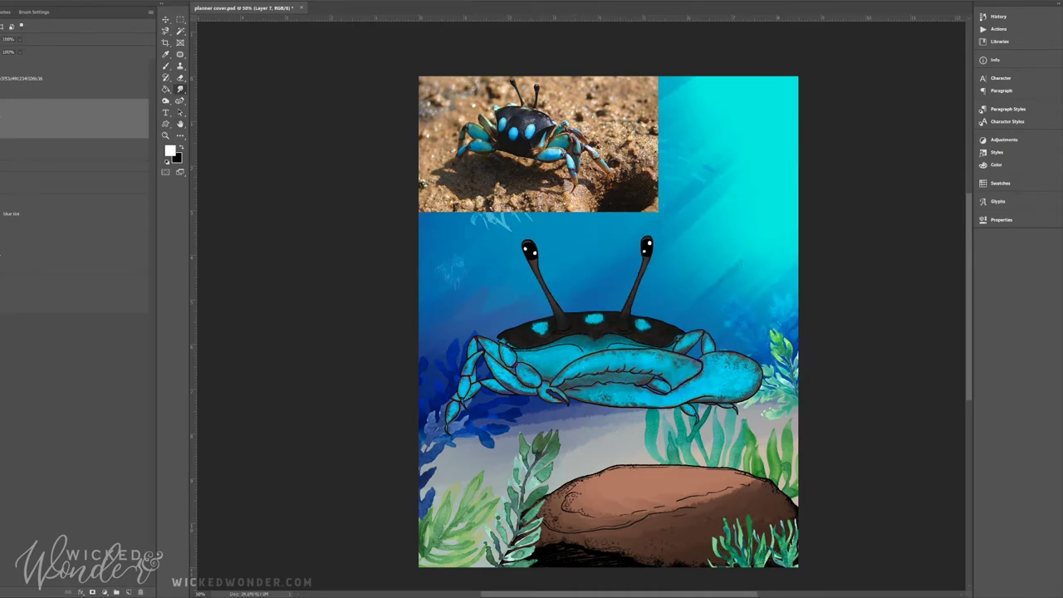
key("ctrl+shift+z")
key("ctrl+z")
key("ctrl+shift+z")
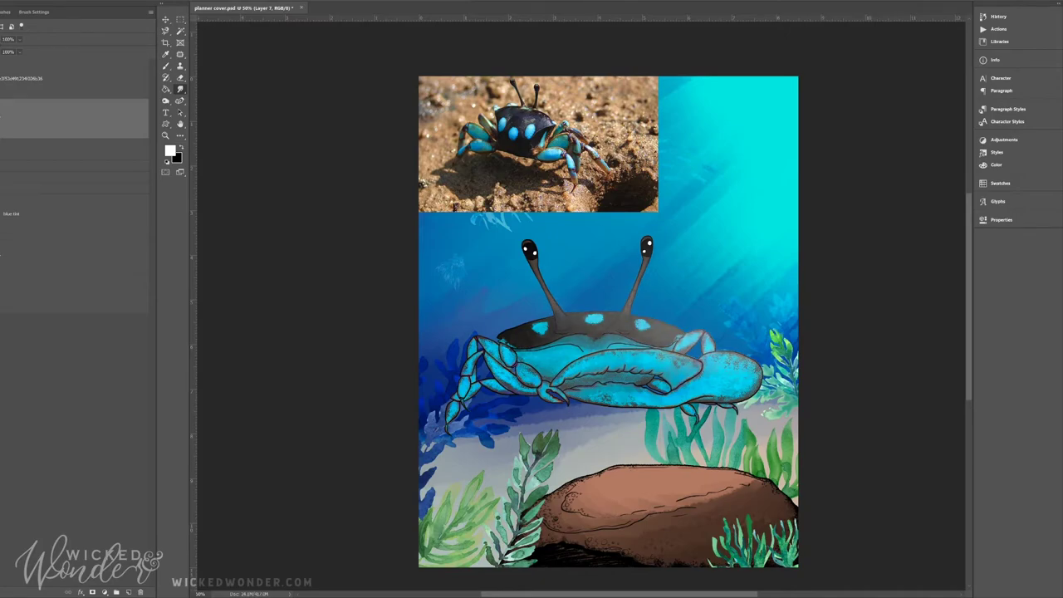
key("5")
left_click(134, 589)
Paint black on Layer 7's mask to hide the light-ray streaks on the shell middle.
key("b")
key("x")
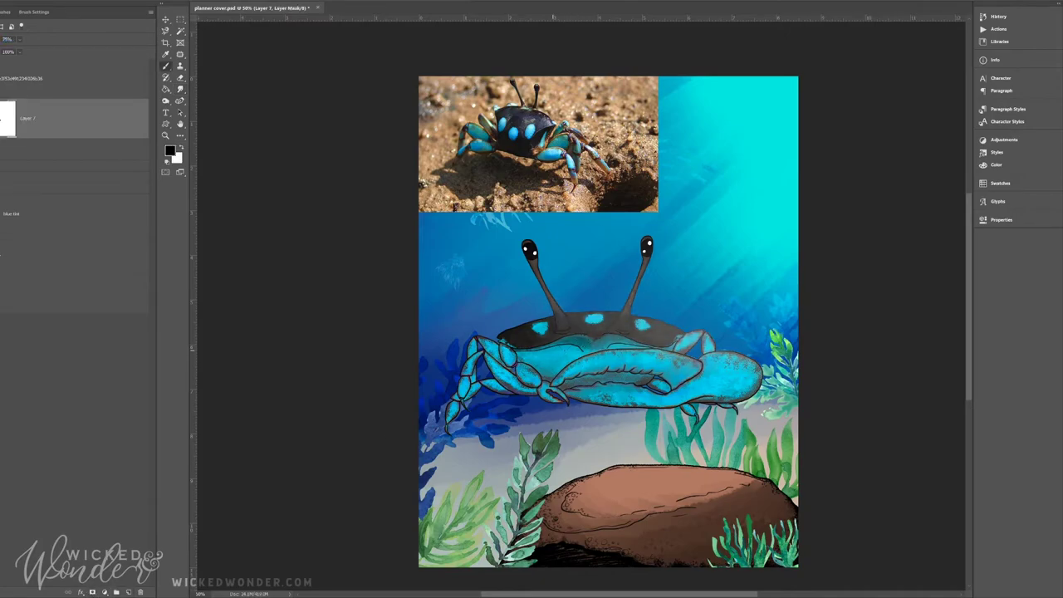
mouse_move(627, 342)
left_mouse_down()
mouse_move(558, 340)
mouse_move(572, 329)
mouse_move(551, 343)
mouse_move(623, 319)
left_mouse_up()
key("x")
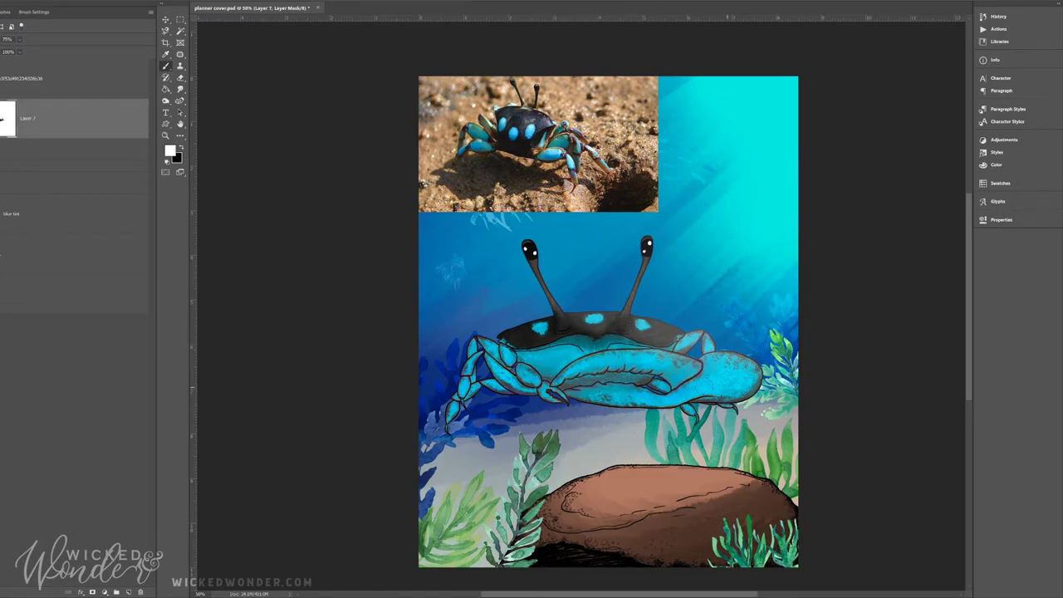
key("x")
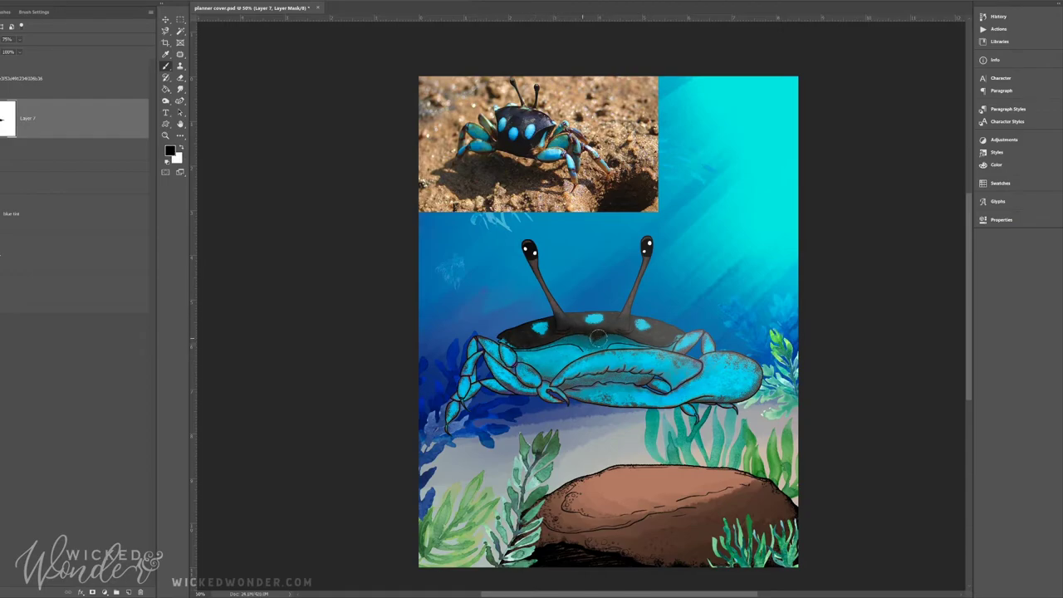
key("x")
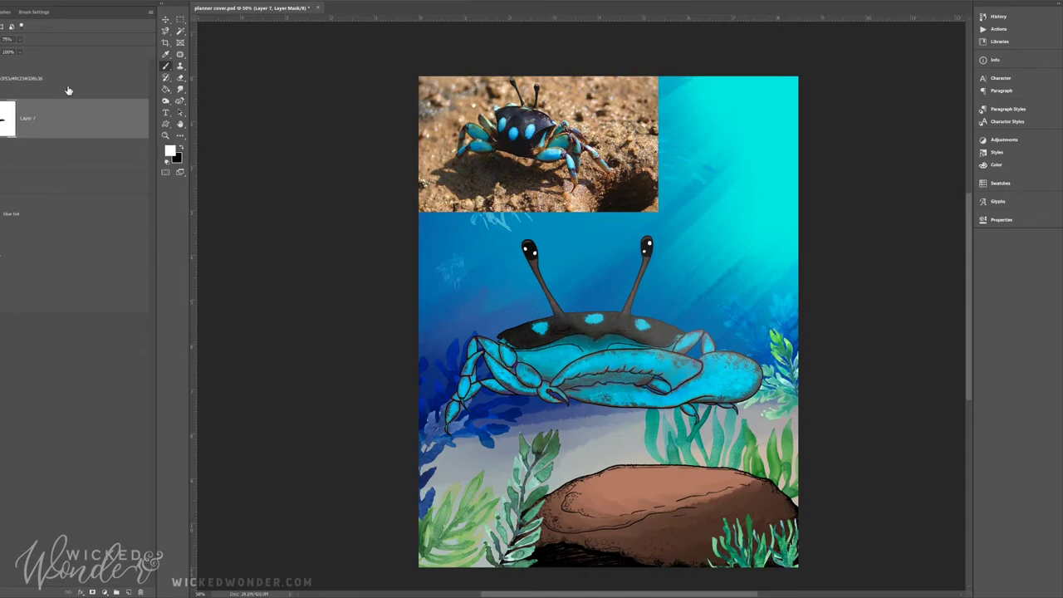
On new Layer 8, brush dark shading across the crab's lower body and mask part of it.
left_click(127, 592)
key("x")
left_click_drag(498, 383, 647, 390)
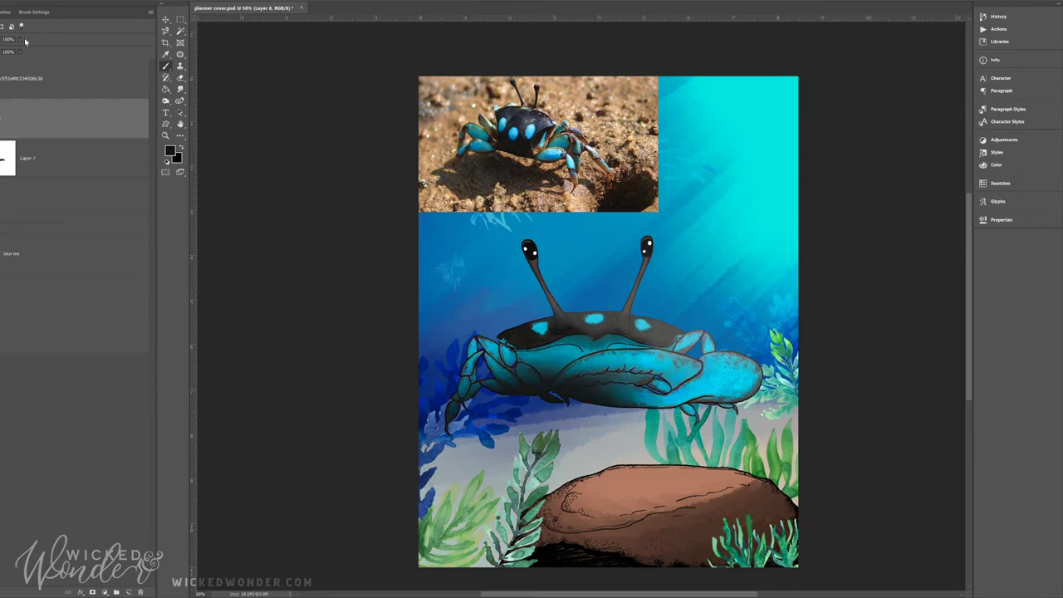
left_click(92, 592)
left_click_drag(602, 362, 554, 382)
Lighten the claw shading, scale the crab down onto the rock, and duplicate its layer.
mouse_move(647, 389)
left_mouse_down()
mouse_move(581, 400)
mouse_move(508, 358)
mouse_move(465, 386)
left_mouse_up()
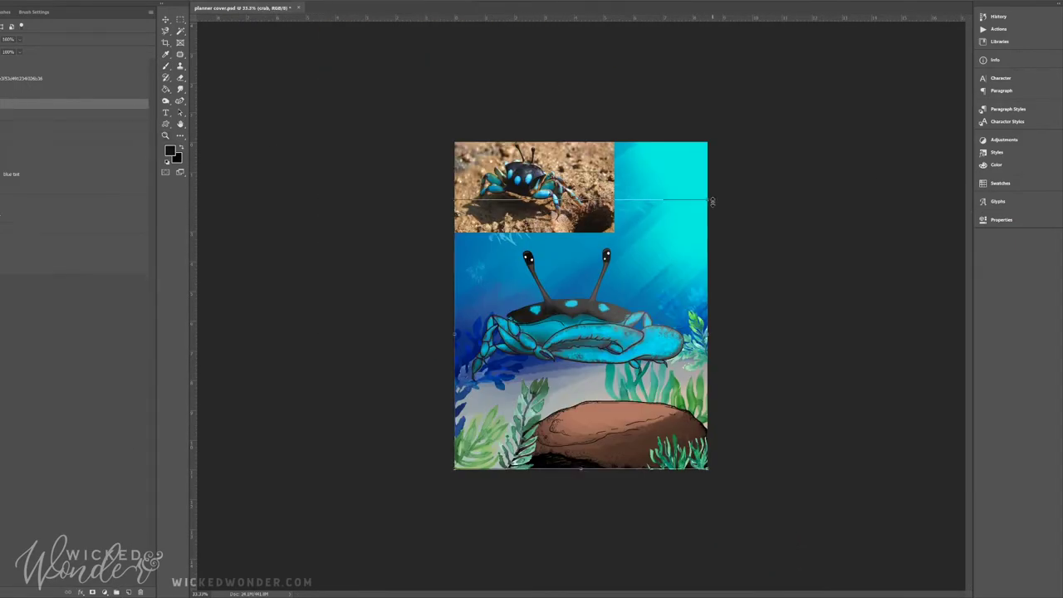
left_click_drag(646, 381, 650, 387)
key("Return")
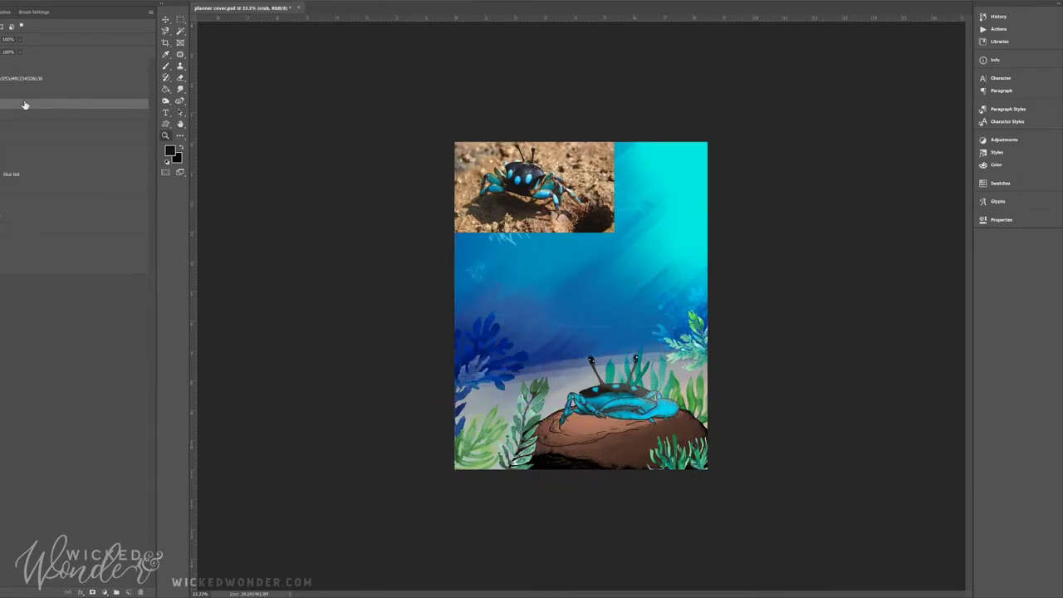
key("ctrl+j")
Fill the crab copy black, distort it into a flat shadow on the rock, and place it below the crab.
key("alt+shift+BackSpace")
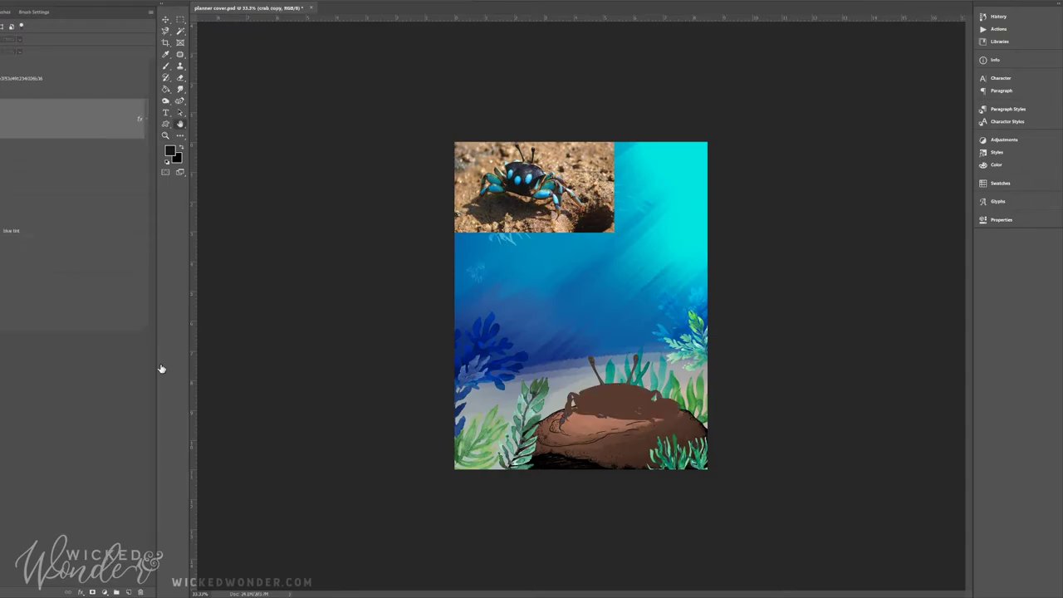
key("z")
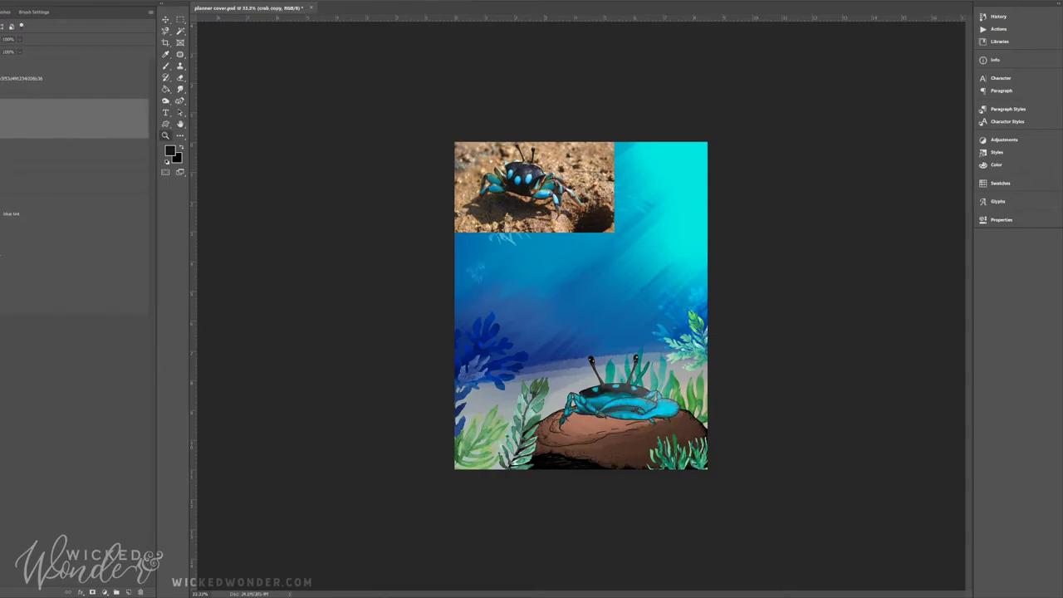
key("ctrl+t")
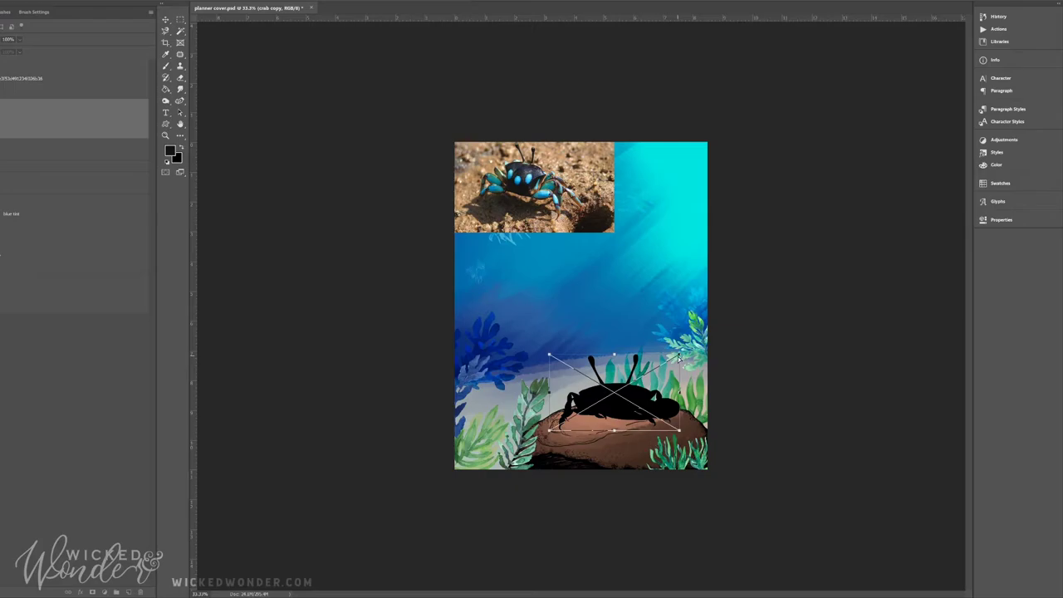
left_click_drag(678, 358, 694, 409)
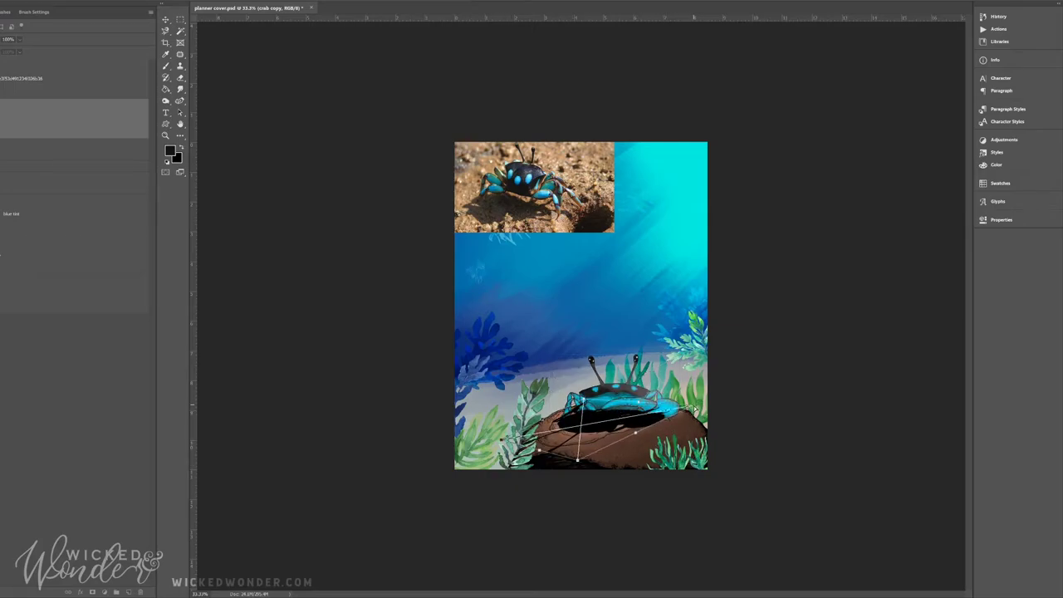
left_click_drag(538, 447, 539, 448)
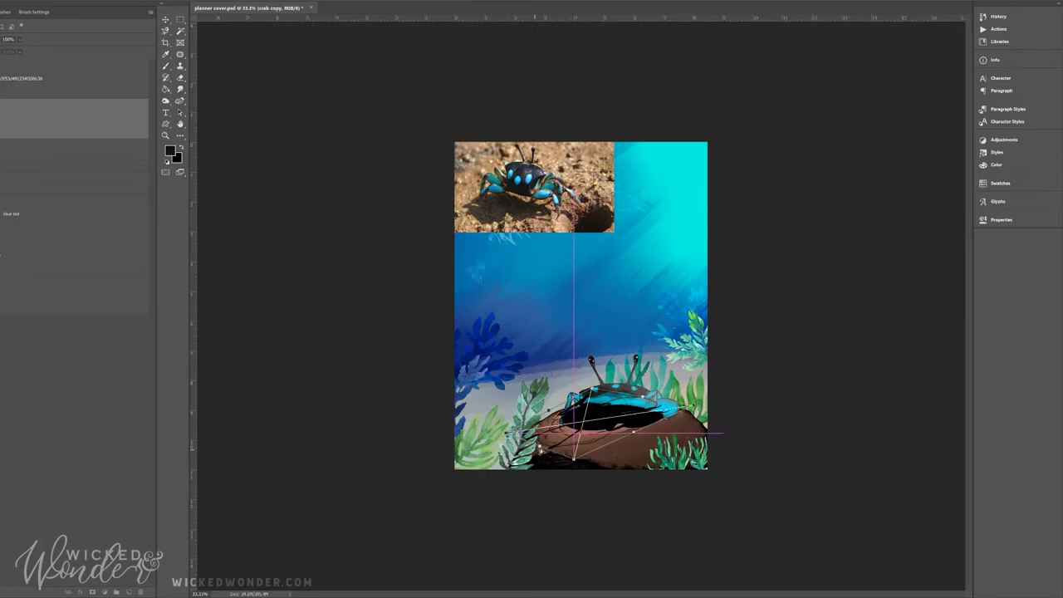
key("Return")
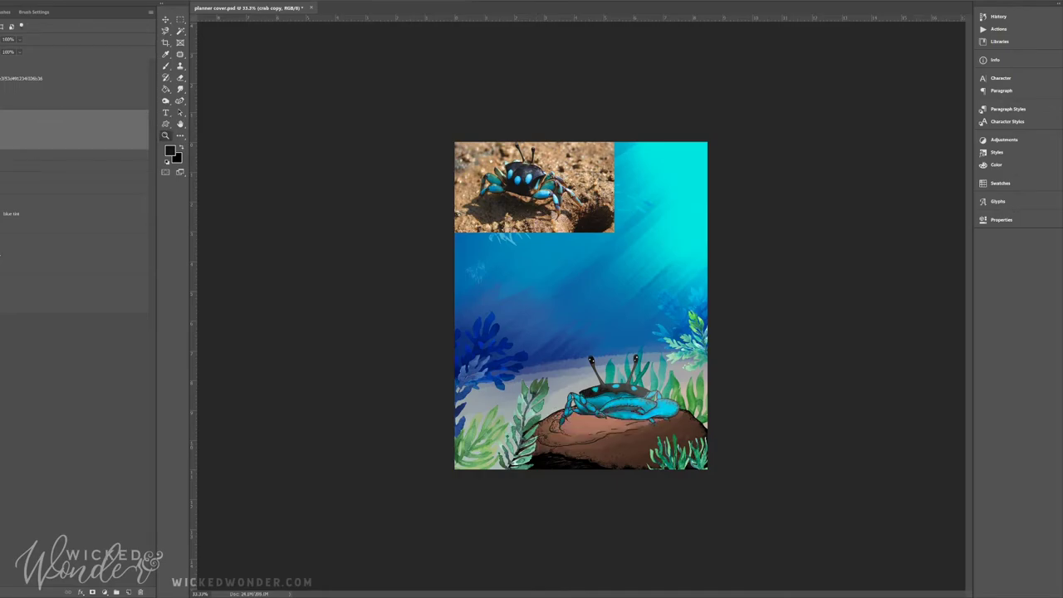
left_click(21, 158)
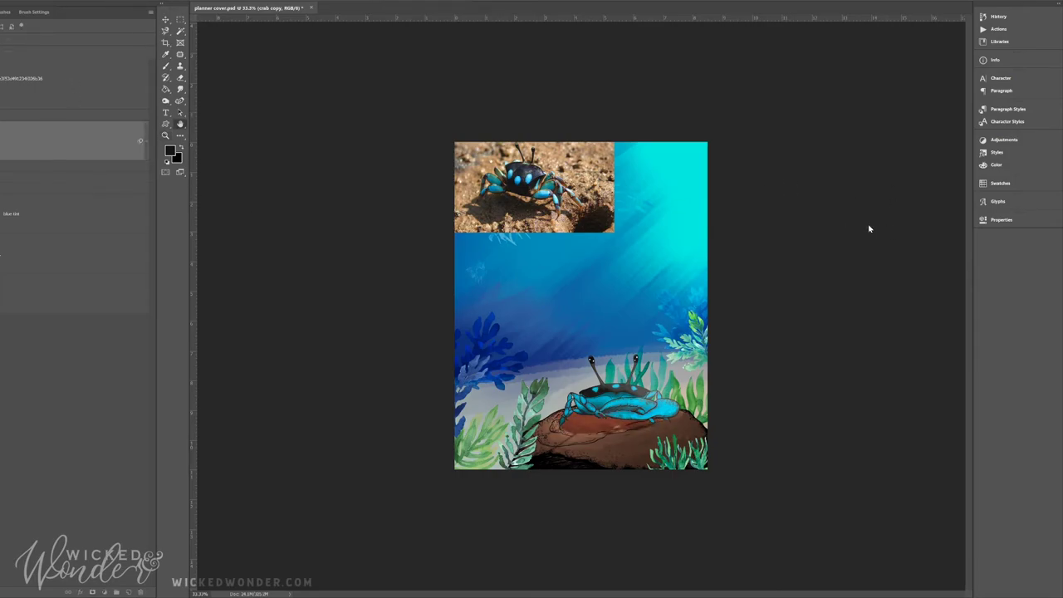
Lasso the rock under the crab and paint dark shadow on a new layer.
left_click(589, 395)
left_click(565, 459)
left_click(624, 435)
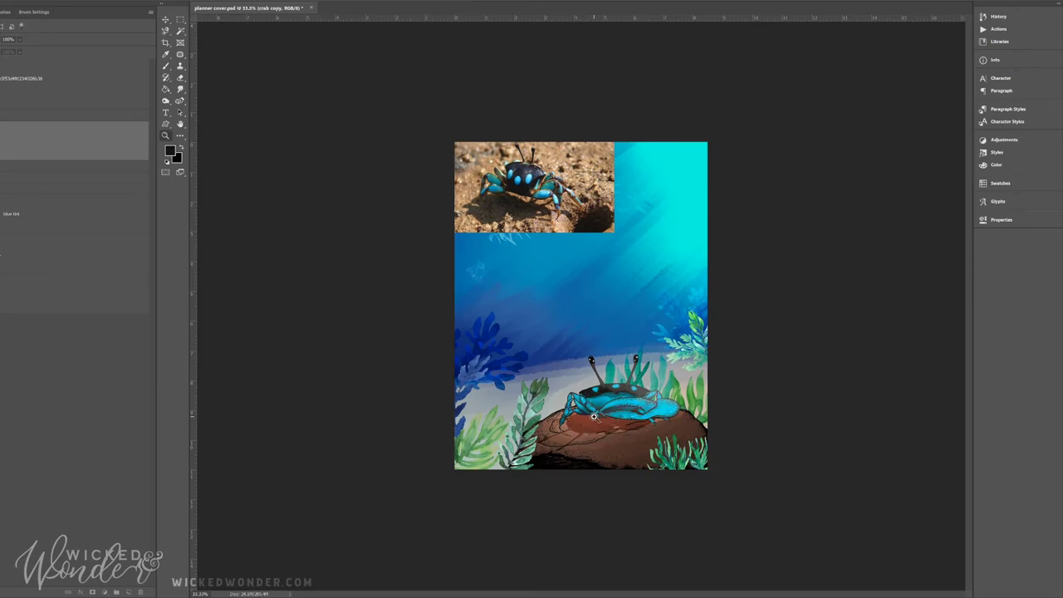
key("Return")
key("b")
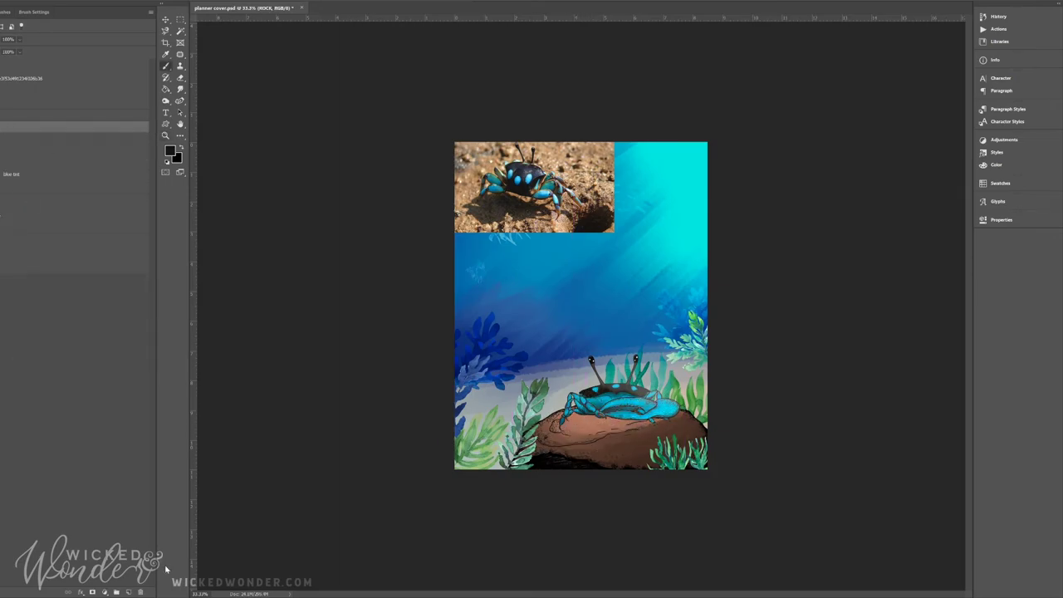
key("ctrl+shift+alt+n")
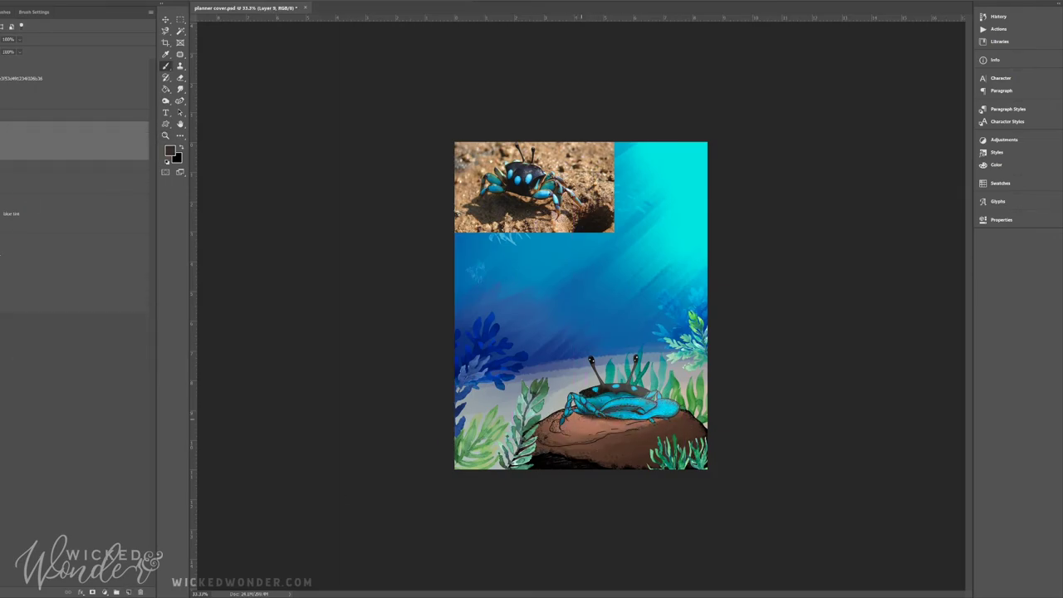
mouse_move(579, 417)
left_mouse_down()
mouse_move(564, 425)
mouse_move(664, 422)
mouse_move(572, 432)
mouse_move(579, 419)
left_mouse_up()
left_click_drag(629, 429, 668, 425)
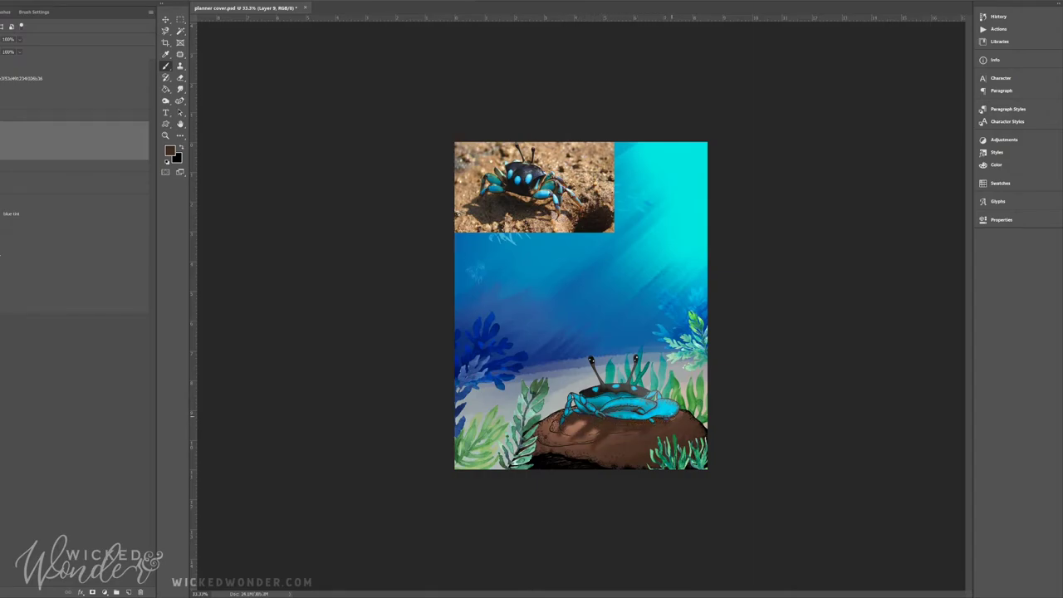
Undo the smudging, set brush opacity to 64%, and repaint a softer shadow across the rock.
key("r")
key("ctrl+z")
key("ctrl+z")
key("ctrl+z")
key("ctrl+z")
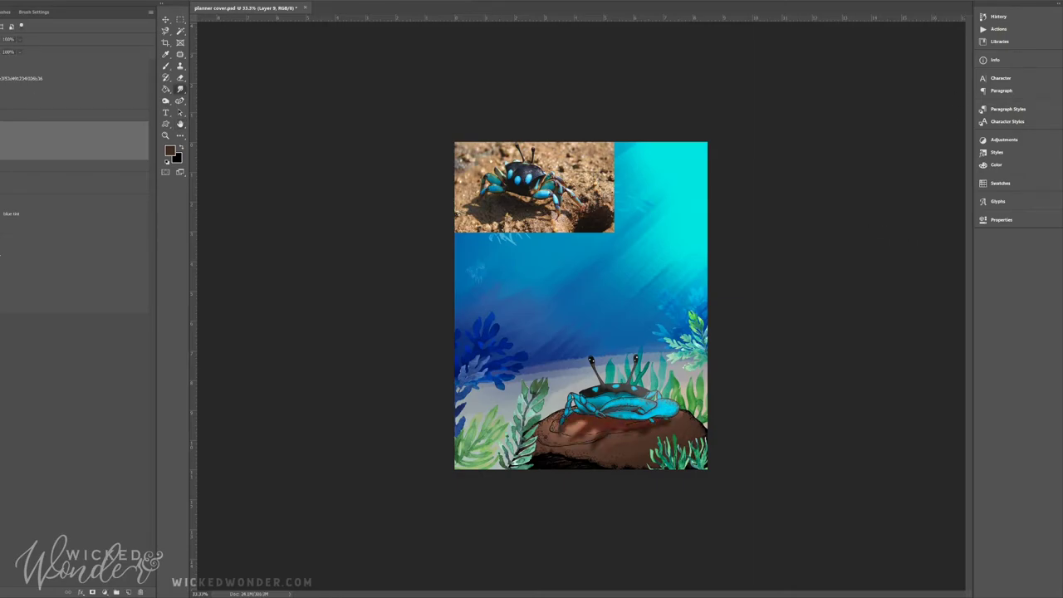
key("ctrl+z")
key("ctrl+z")
key("ctrl+z")
key("ctrl+z")
key("ctrl+z")
key("ctrl+z")
key("ctrl+z")
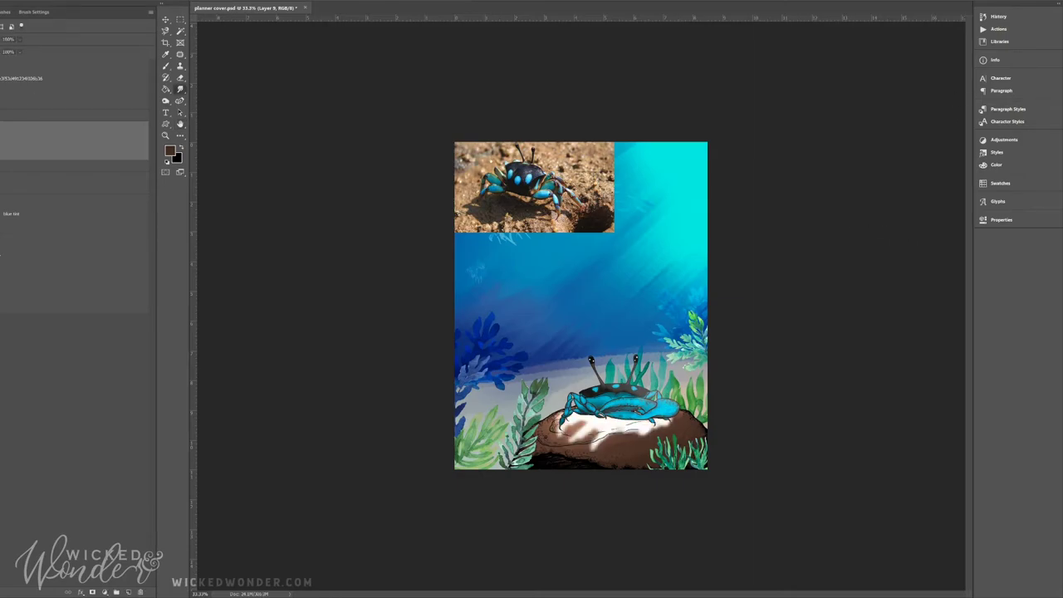
key("ctrl+z")
key("ctrl+z")
key("ctrl+z")
key("ctrl+z")
key("ctrl+z")
type("64")
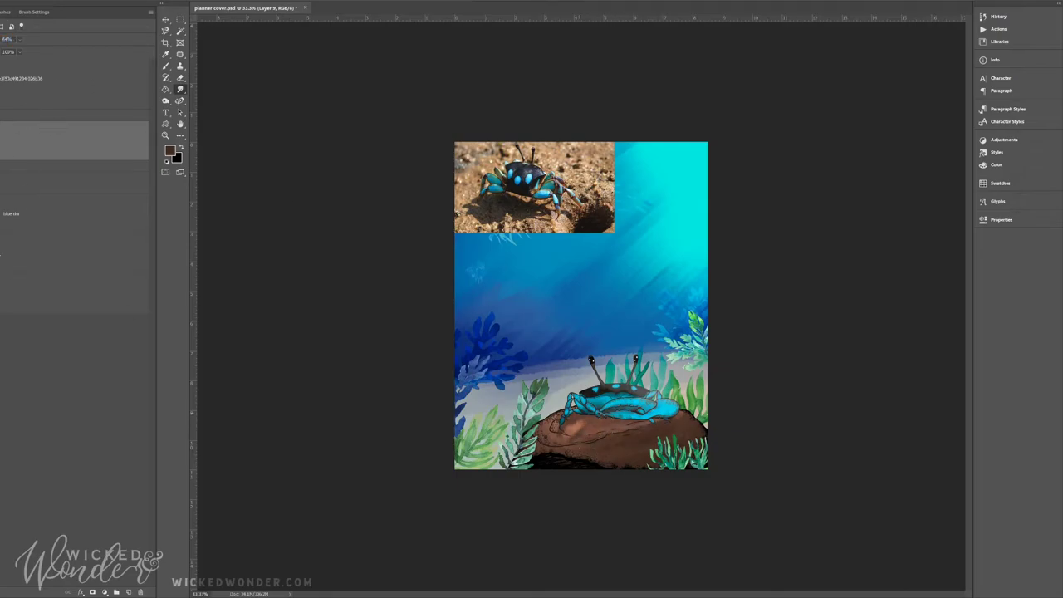
left_click_drag(581, 425, 654, 427)
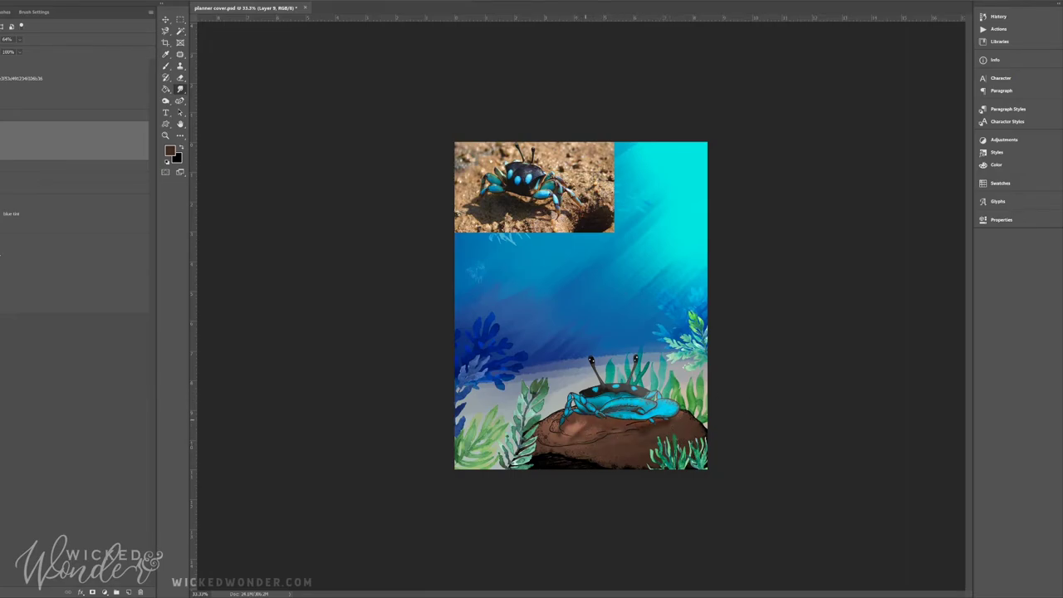
key("ctrl+z")
key("b")
mouse_move(576, 416)
left_mouse_down()
mouse_move(649, 421)
mouse_move(575, 418)
mouse_move(564, 432)
mouse_move(649, 423)
left_mouse_up()
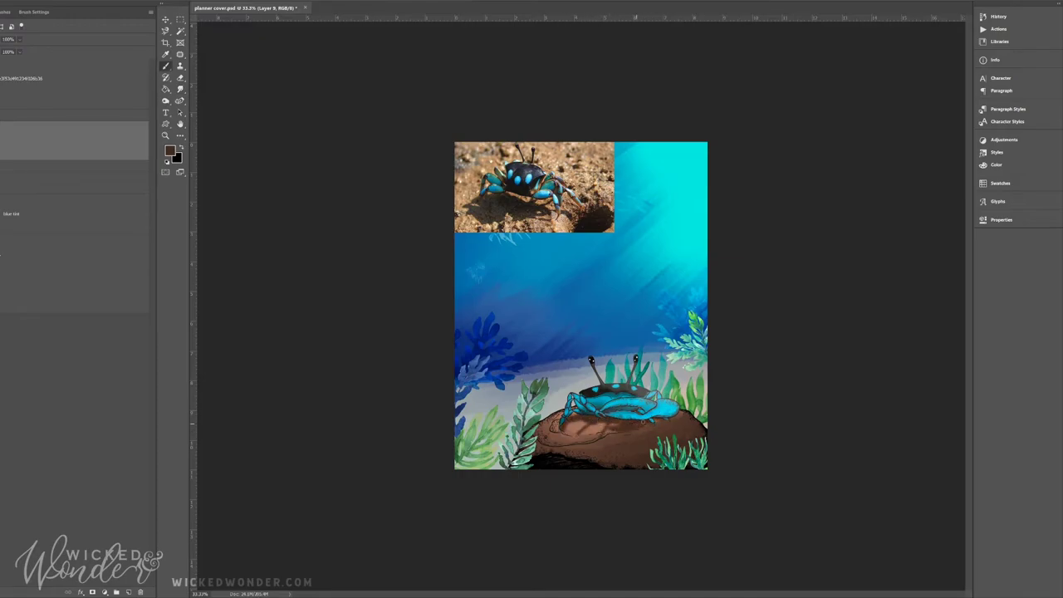
Save the cover, then delete the crab reference photo layer.
key("ctrl+s")
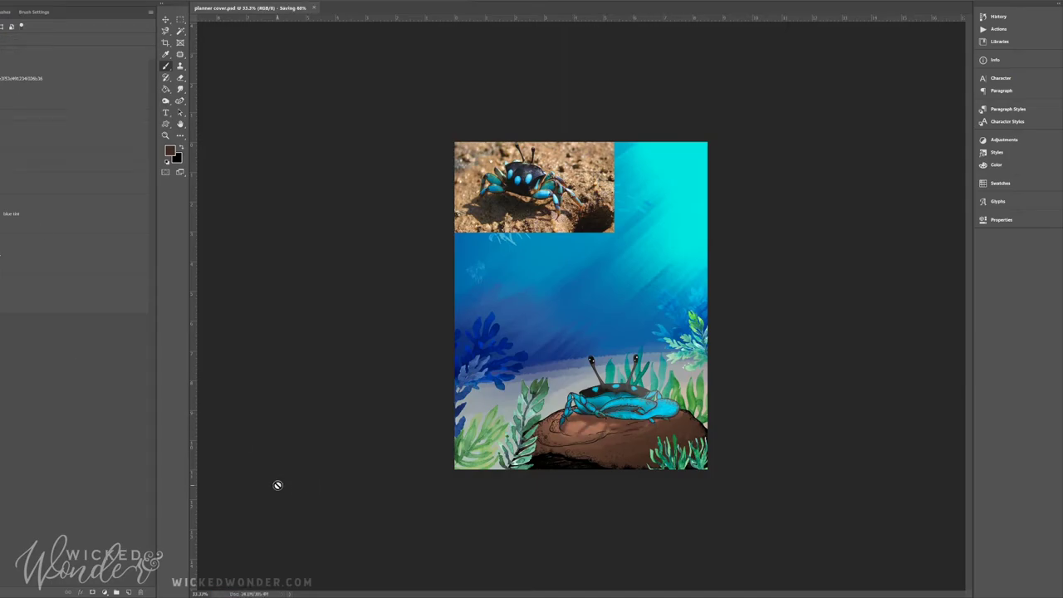
key("Delete")
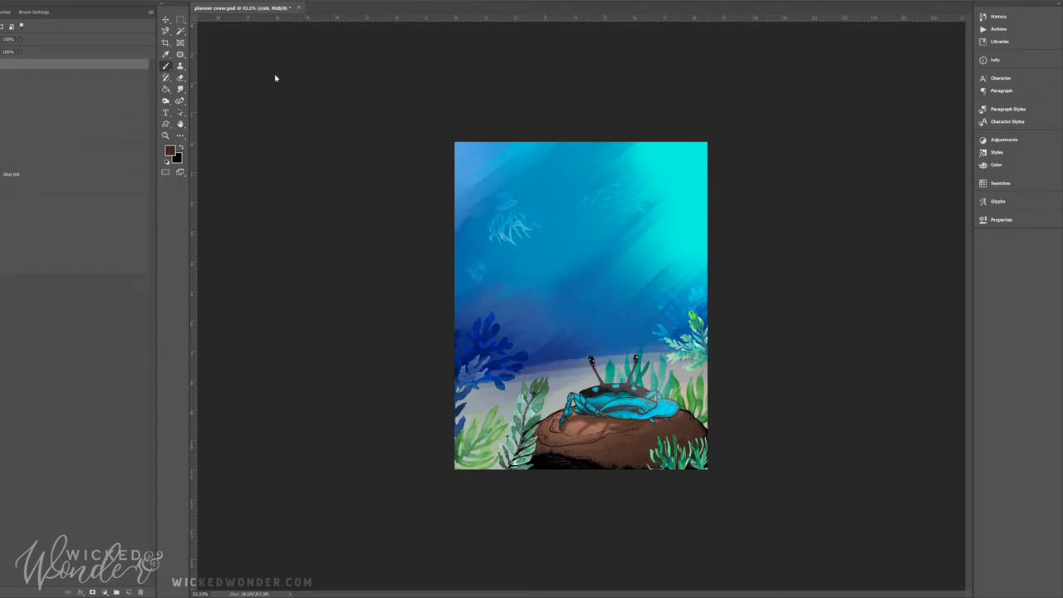
Rotate and place the anchor beside the crab, then move its layer lower in the stack.
left_click_drag(739, 274, 755, 294)
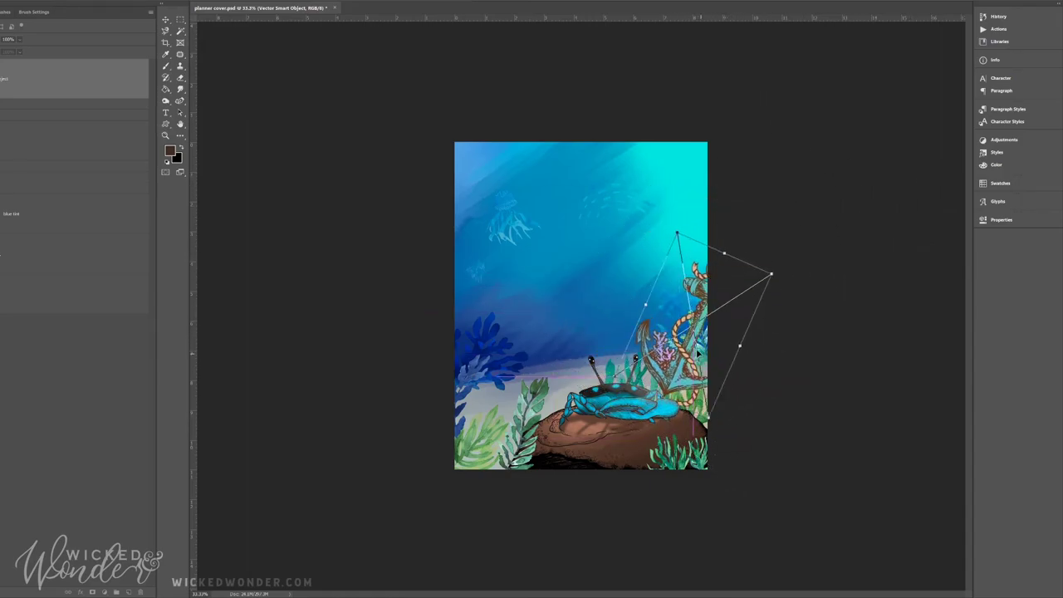
left_click_drag(755, 294, 722, 425)
key("Return")
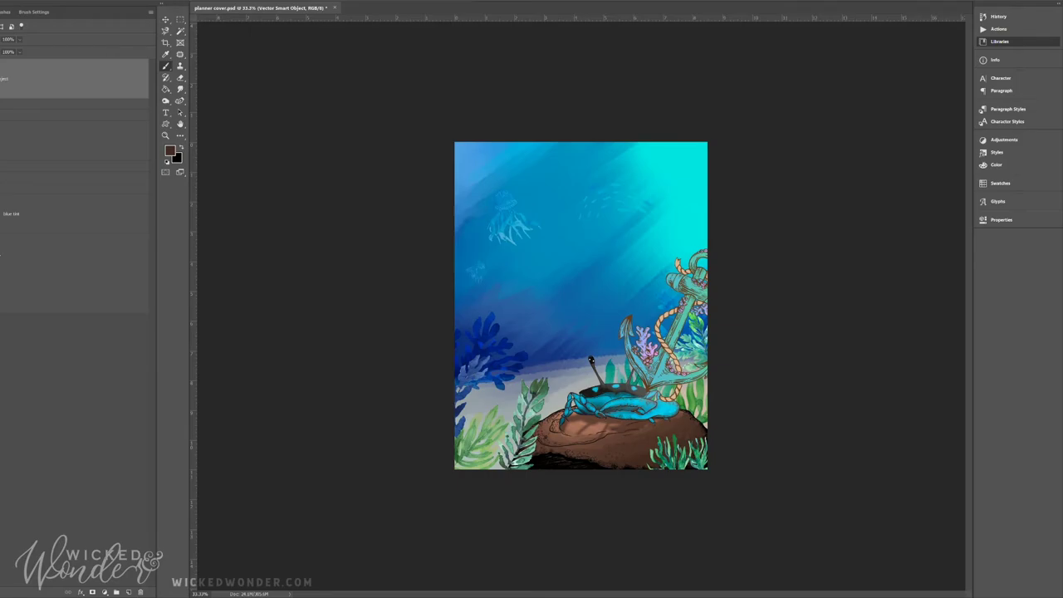
left_click_drag(51, 82, 71, 172)
Add a mask to the anchor and paint black to hide its lower arms.
key("ctrl+alt+m")
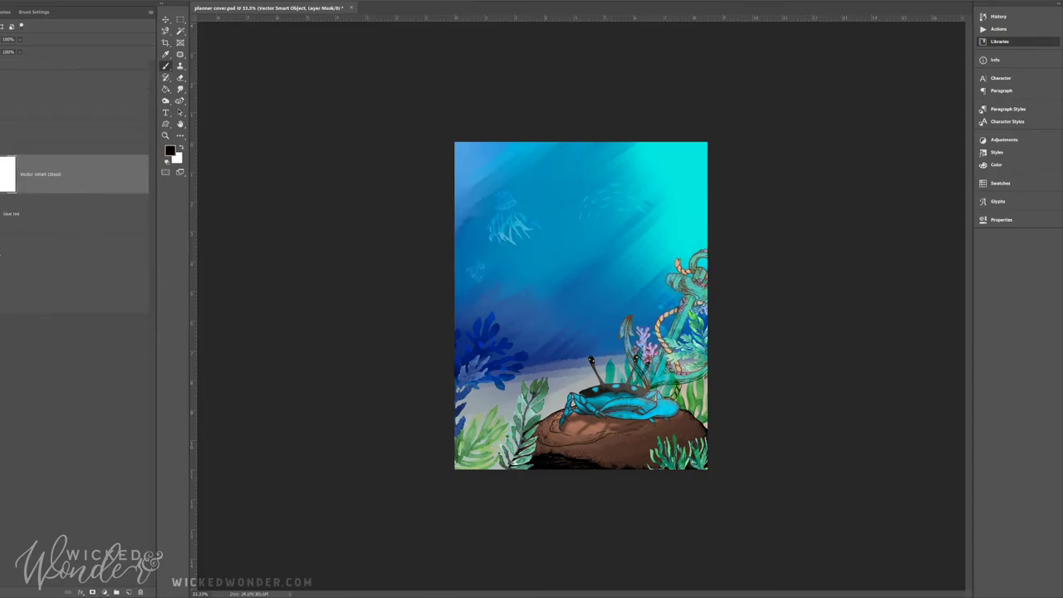
key("r")
key("b")
mouse_move(646, 389)
left_mouse_down()
mouse_move(705, 370)
mouse_move(685, 372)
mouse_move(691, 348)
mouse_move(729, 365)
mouse_move(677, 393)
left_mouse_up()
key("x")
key("x")
Try a new anchor angle and 50% opacity, then restore full opacity and raise the layer.
key("ctrl+t")
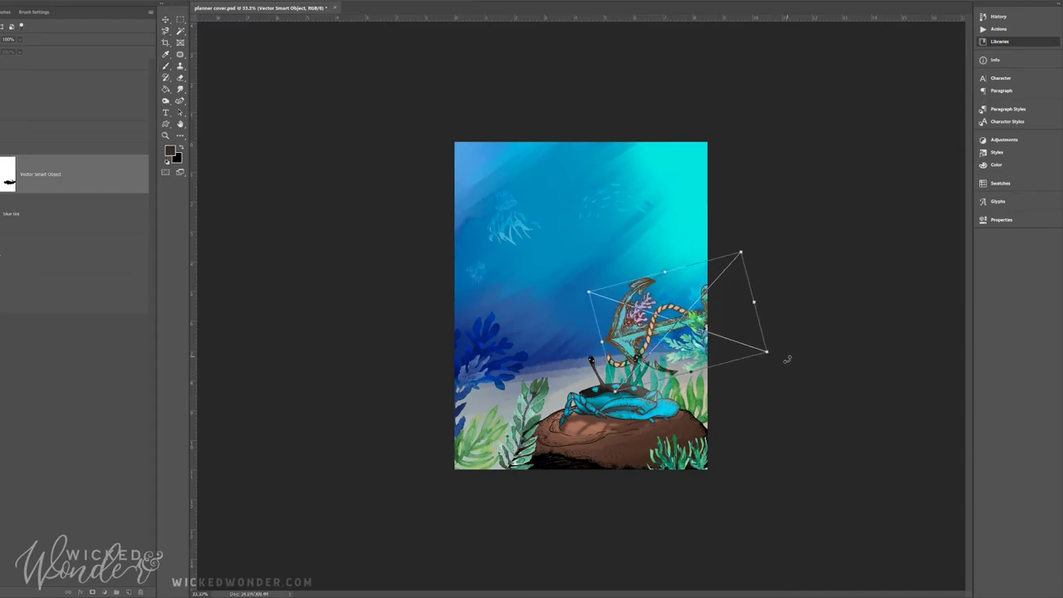
left_click_drag(782, 356, 759, 417)
key("Escape")
type("50")
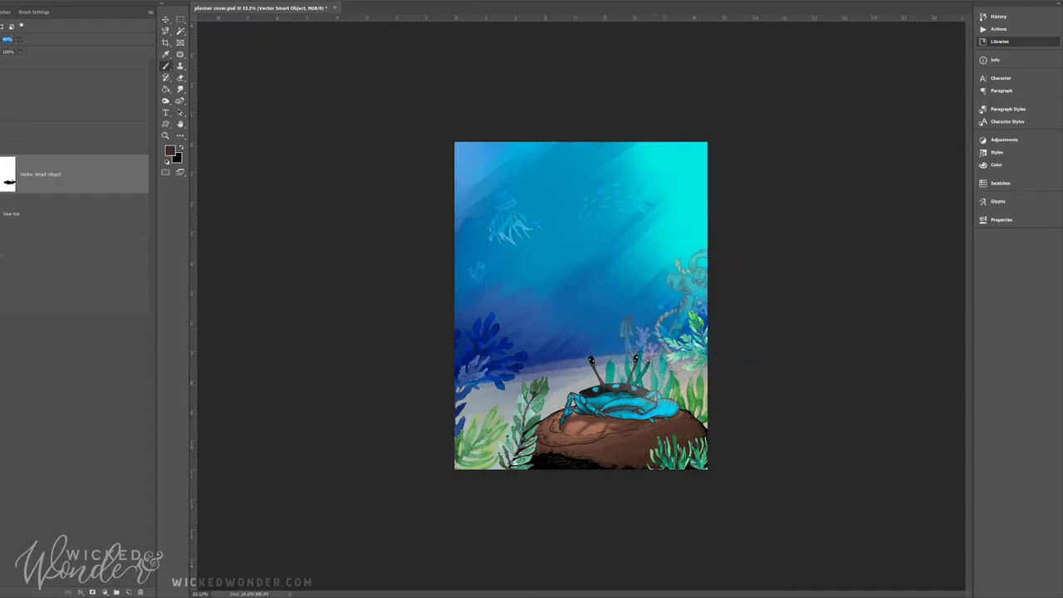
left_click_drag(76, 168, 63, 138)
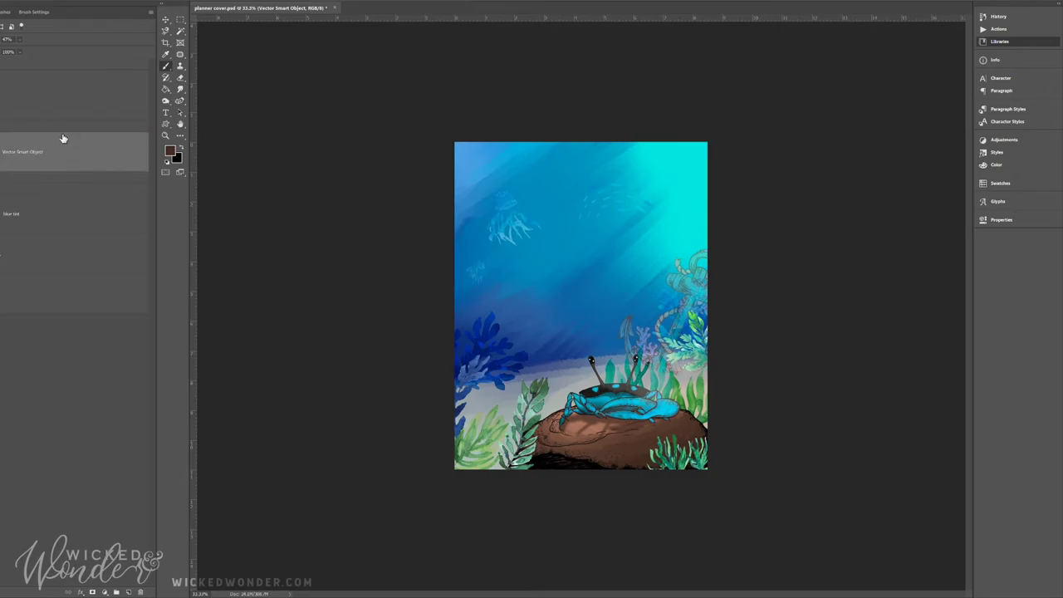
key("ctrl+z")
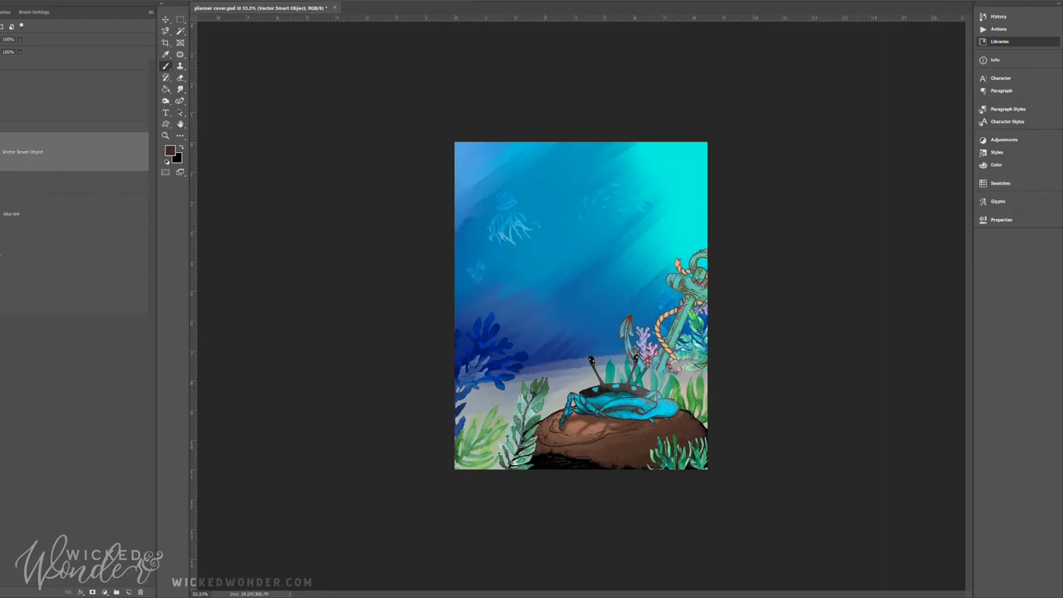
Mask the anchor so the coral overlaps it, then add an empty layer above.
left_click(104, 591)
mouse_move(660, 367)
left_mouse_down()
mouse_move(681, 387)
mouse_move(694, 362)
left_mouse_up()
key("x")
key("x")
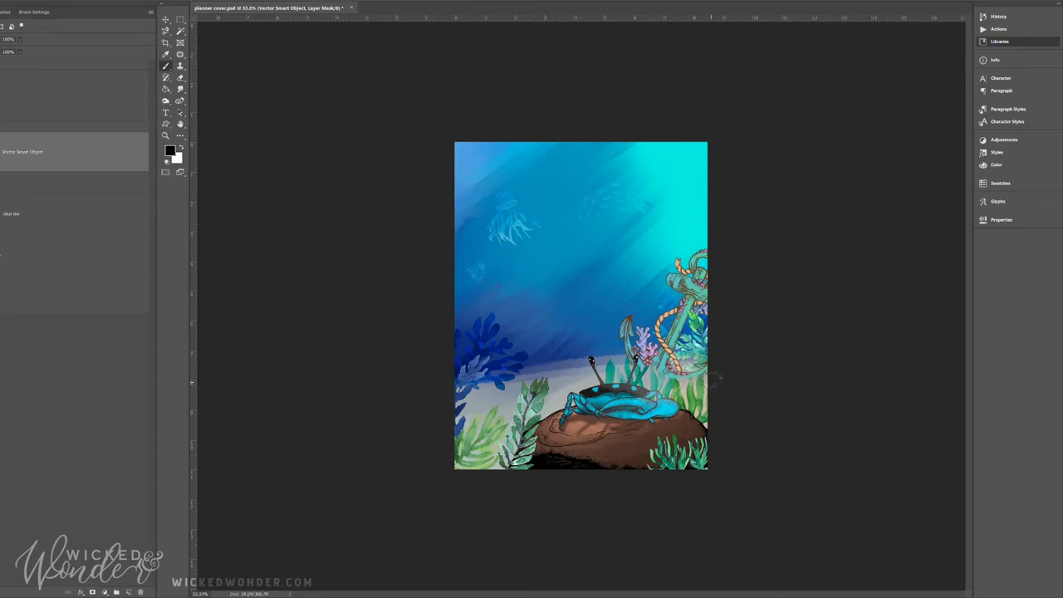
left_click(128, 592)
Fill the area over the anchor with a cyan tint, settling on a paler cyan.
key("g")
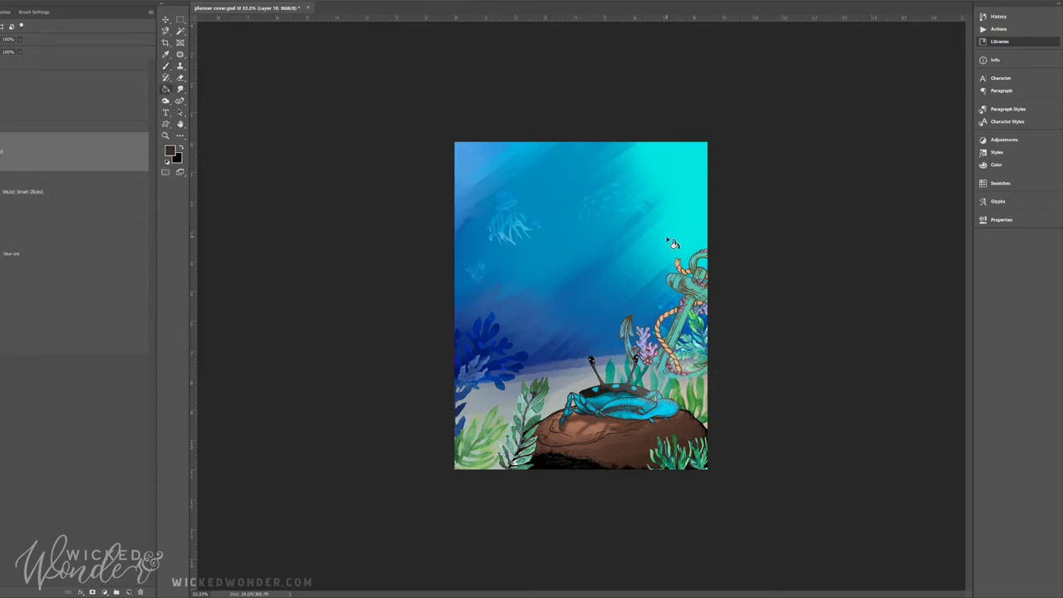
left_click(686, 212, "alt")
left_click(584, 340)
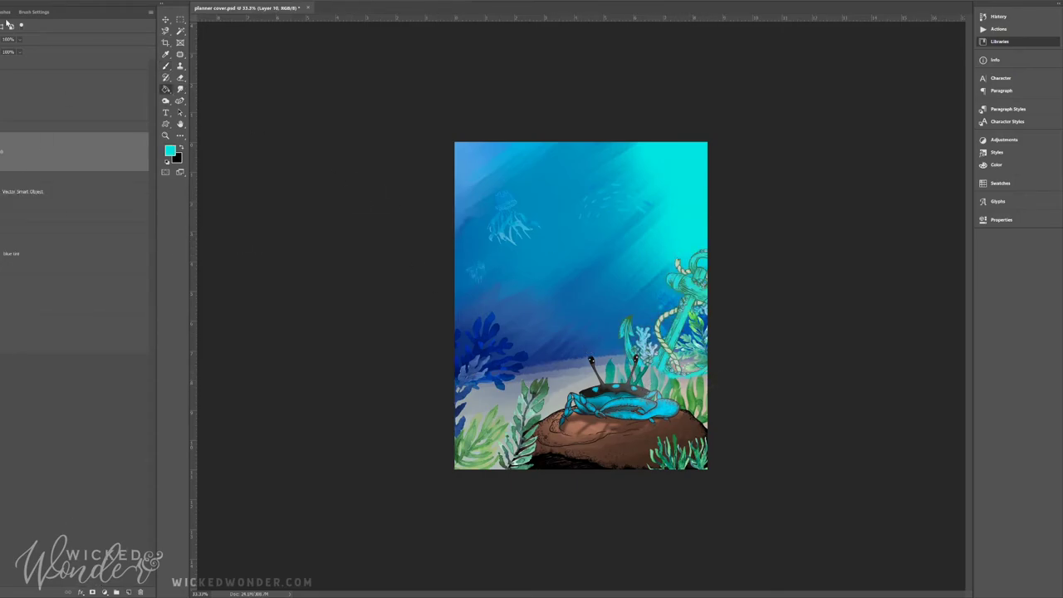
left_click(600, 307, "alt")
left_click(666, 204, "alt")
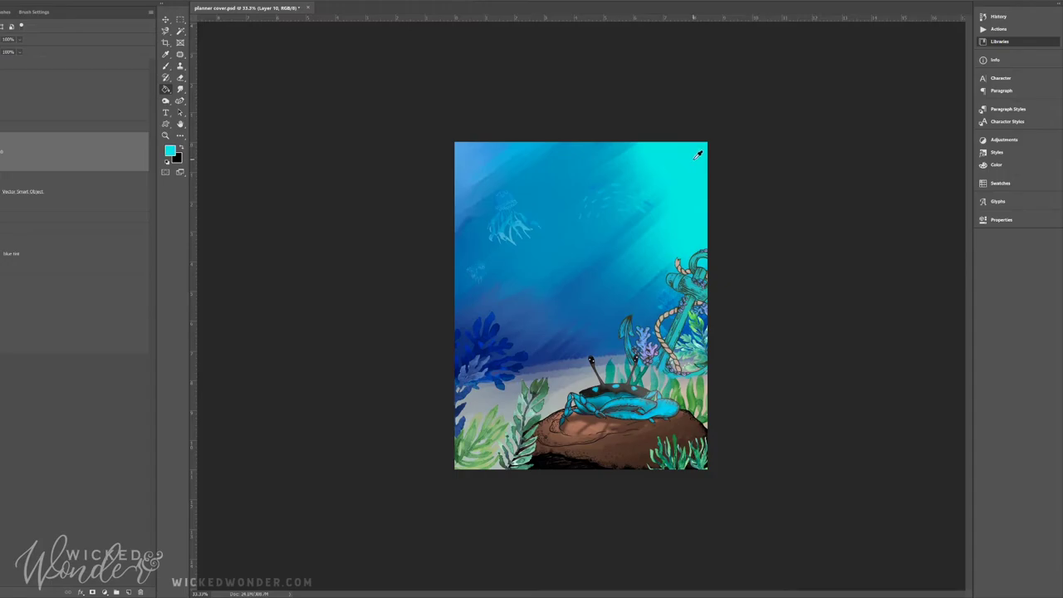
left_click(629, 280, "alt")
left_click(628, 280)
left_click(642, 231, "alt")
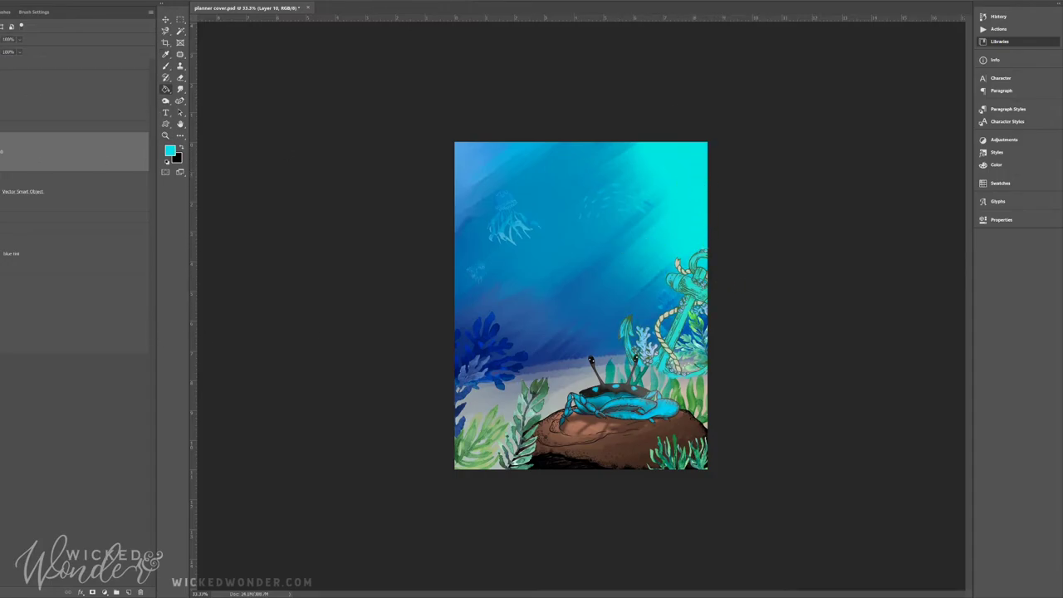
left_click(655, 323, "alt")
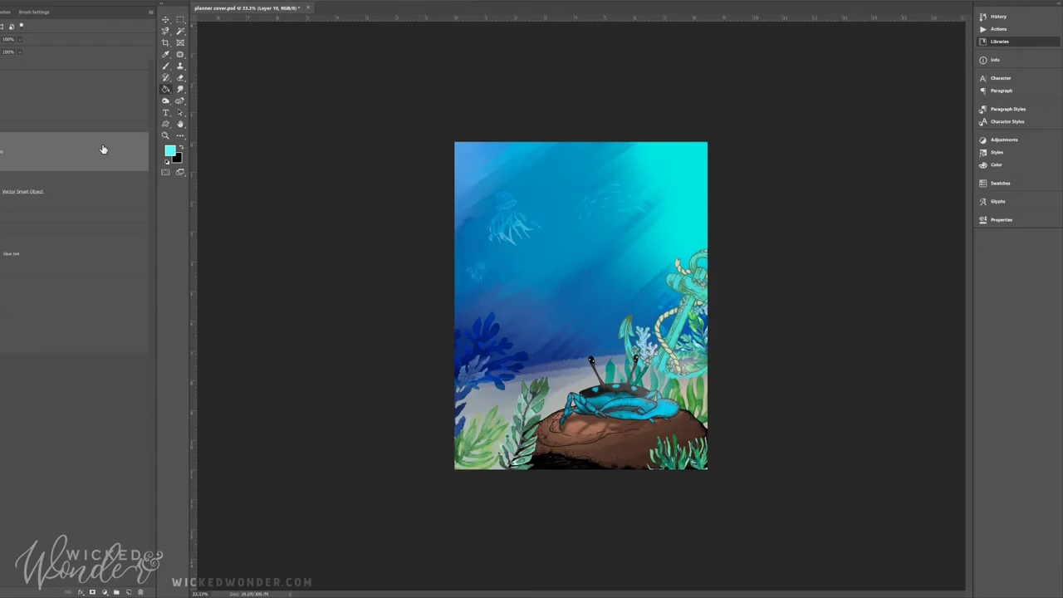
Paint sampled dark blue over the coral beside the anchor, then erase it off the green leaves.
key("b")
left_click(580, 351, "alt")
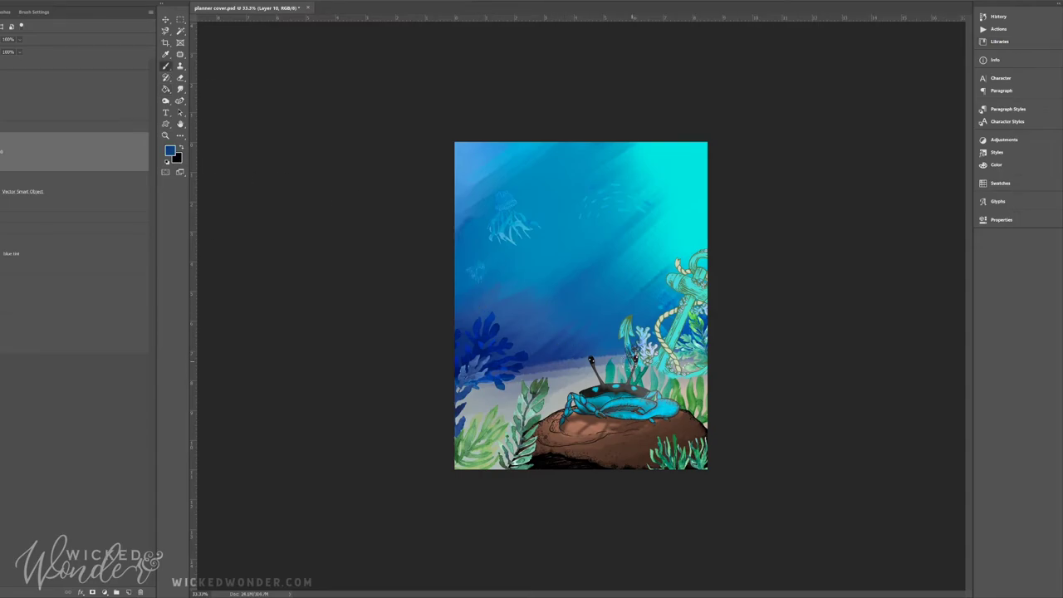
left_click_drag(627, 357, 684, 378)
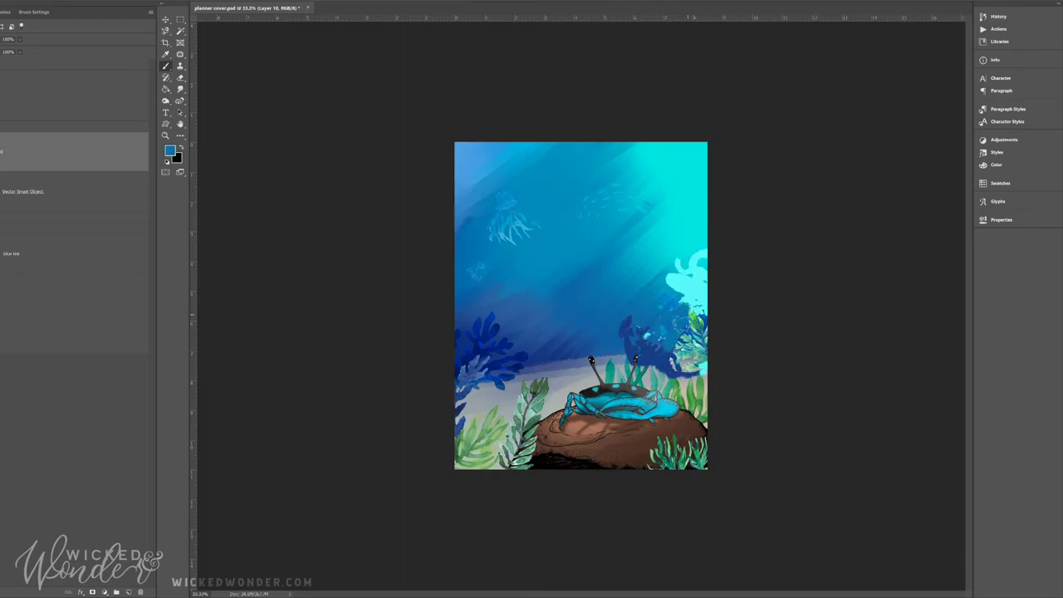
key("e")
left_click_drag(689, 299, 697, 294)
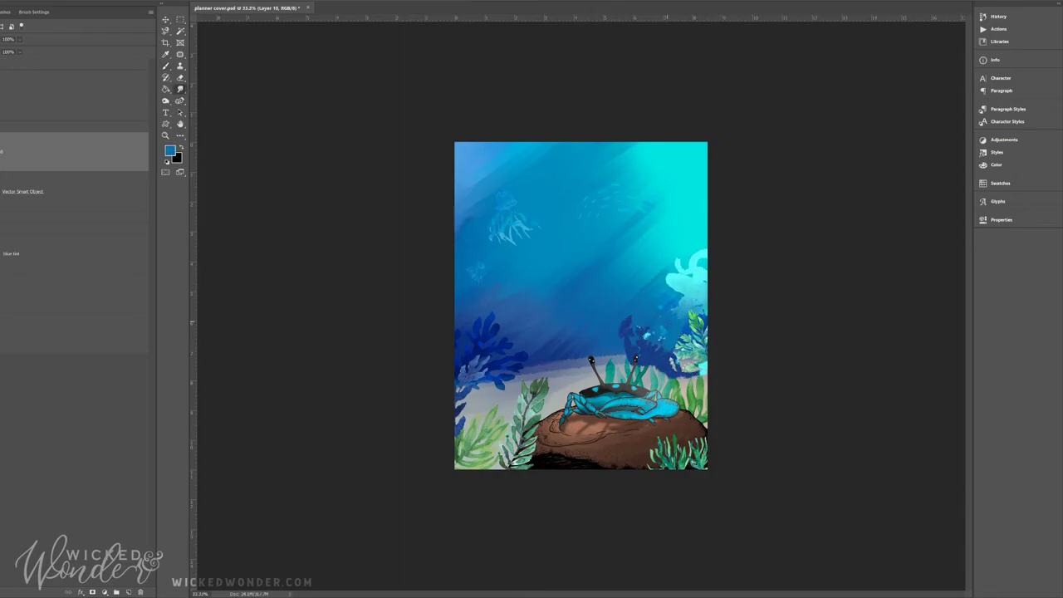
left_click_drag(664, 353, 627, 322)
mouse_move(677, 369)
left_mouse_down()
mouse_move(685, 282)
mouse_move(687, 305)
left_mouse_up()
left_click_drag(702, 365, 693, 375)
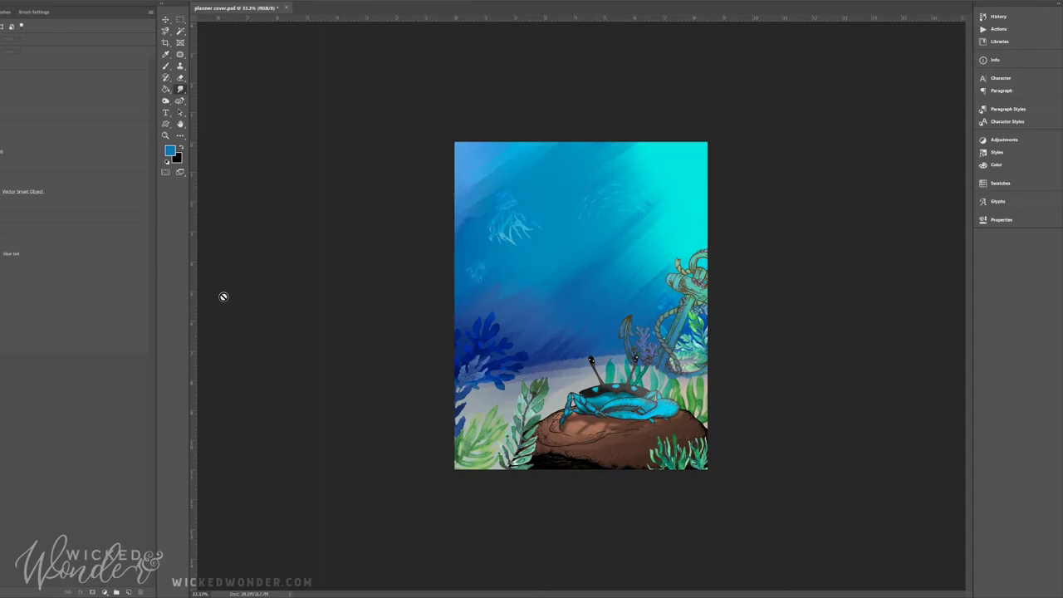
Move the plant11 layer below the anchor layer and save.
left_click(47, 191)
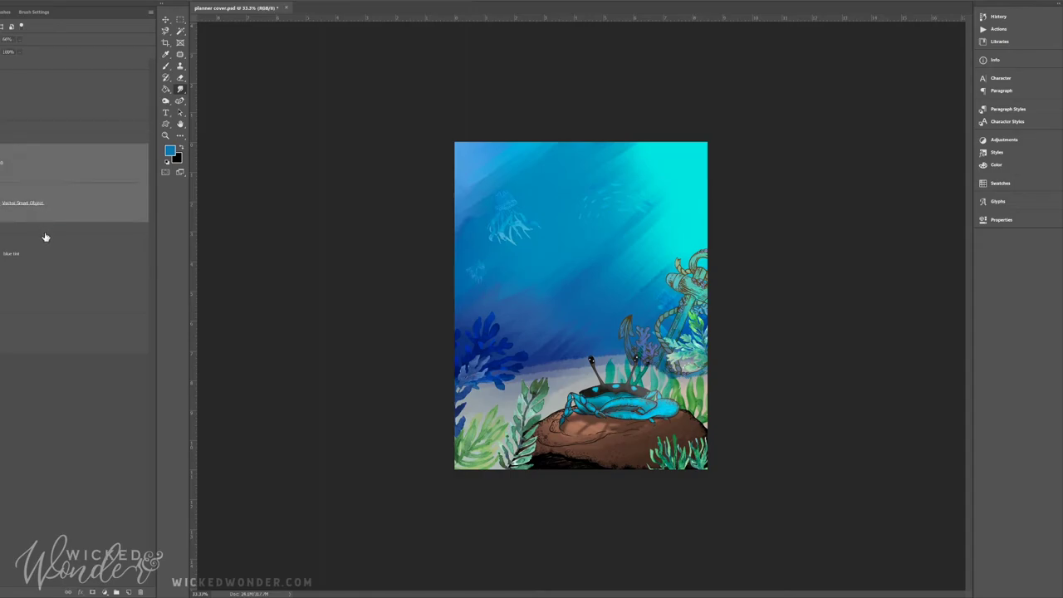
scroll(33, 249, "up", 3)
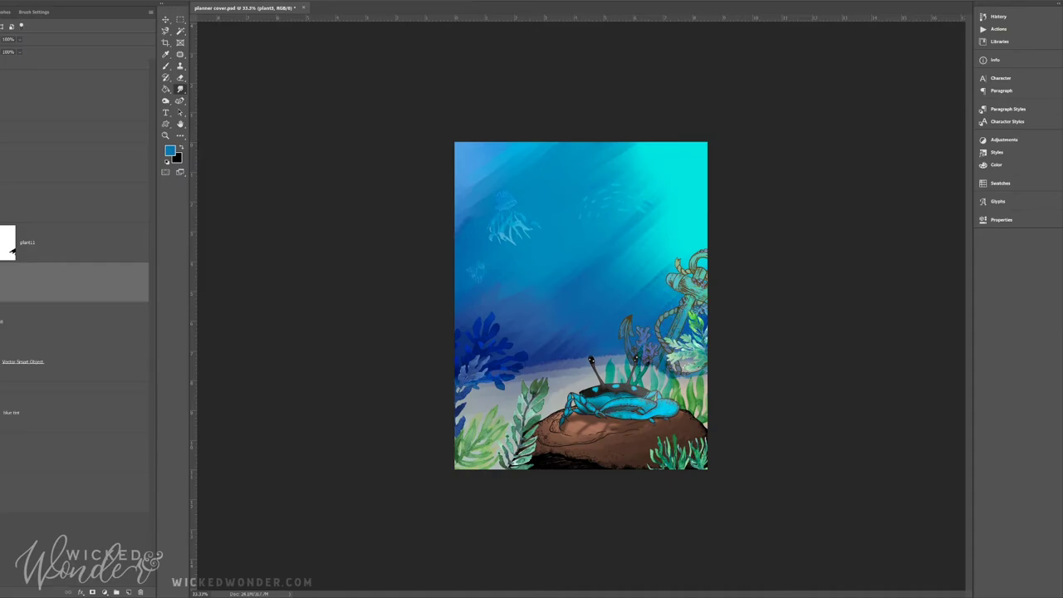
left_click_drag(25, 241, 25, 392)
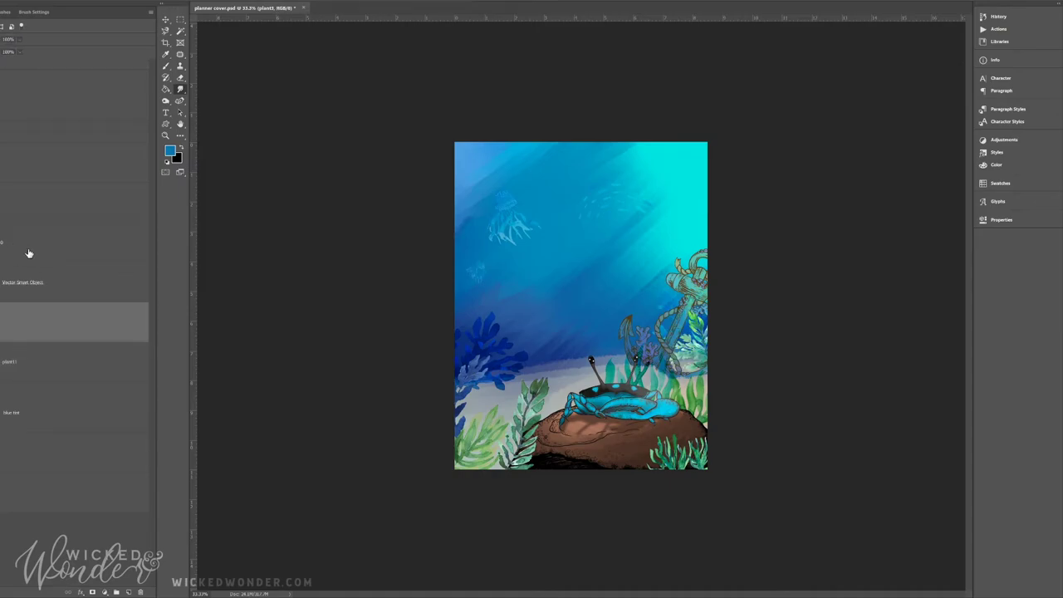
left_click(25, 163)
key("ctrl+s")
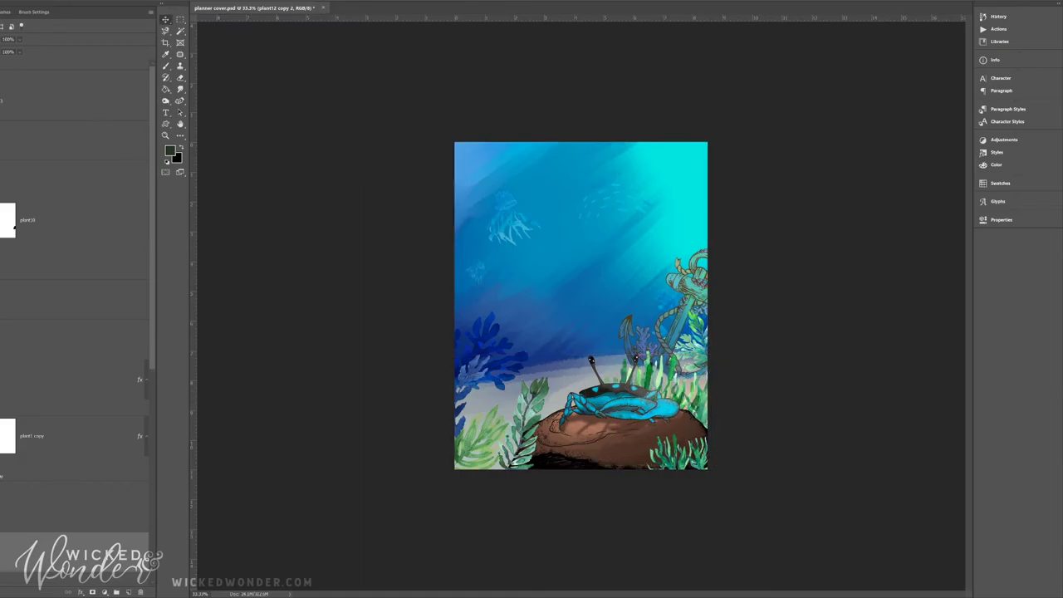
Place the plant copy at lower right beside the crab and save.
mouse_move(498, 449)
left_mouse_down()
mouse_move(668, 407)
mouse_move(710, 427)
left_mouse_up()
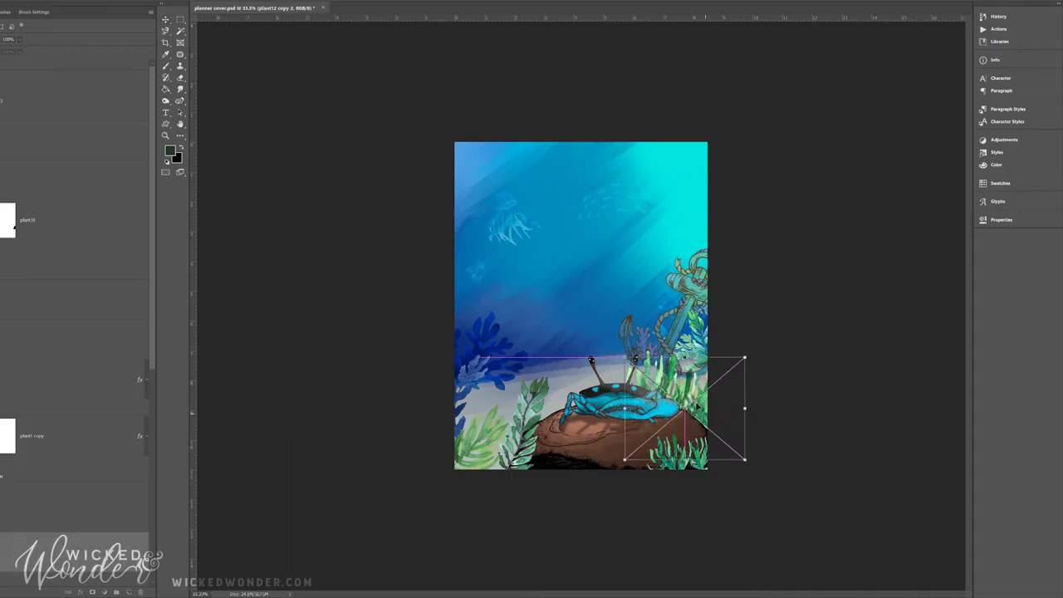
key("ctrl+s")
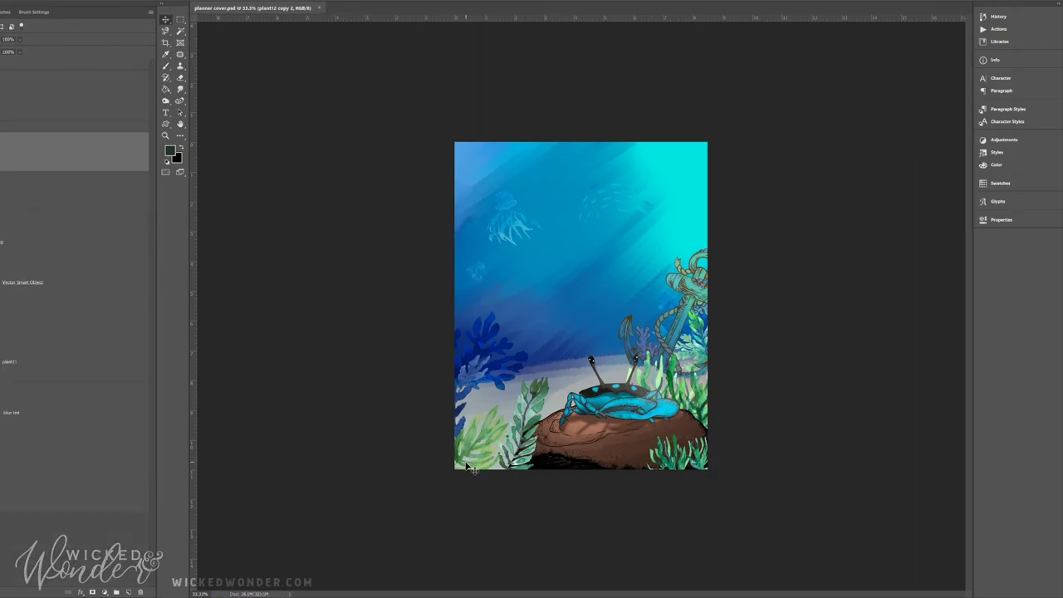
left_click(49, 283)
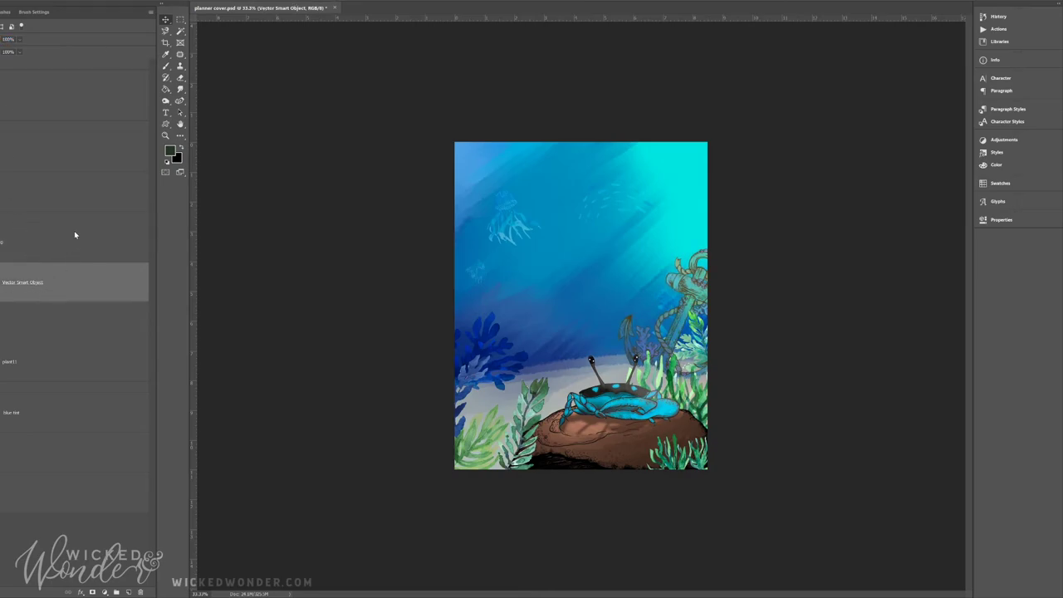
Duplicate the anchor layer and add a new empty layer above the anchor.
key("ctrl+j")
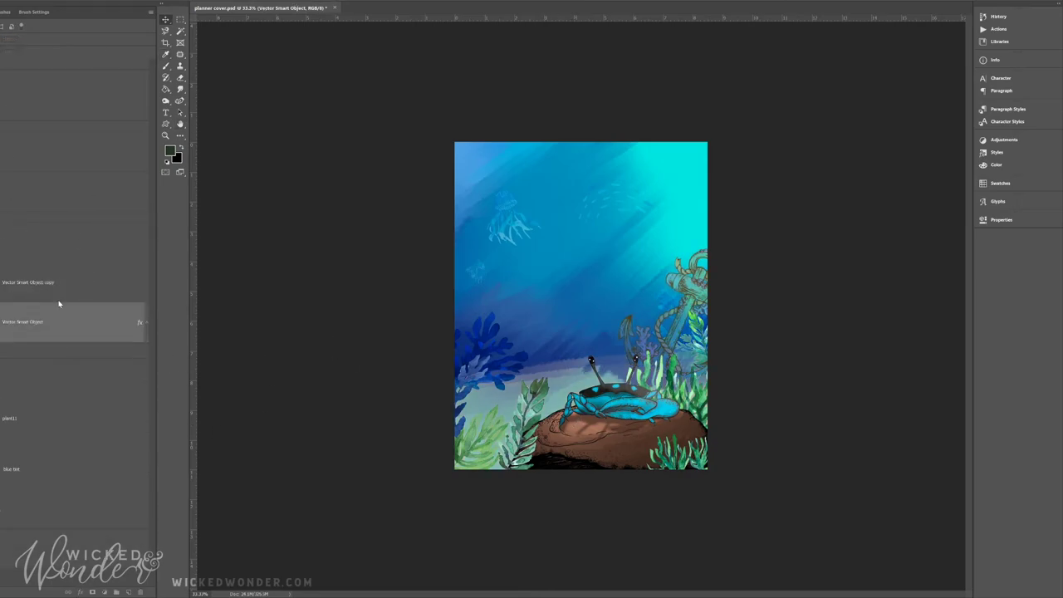
left_click(58, 292)
key("alt+bracketleft")
key("i")
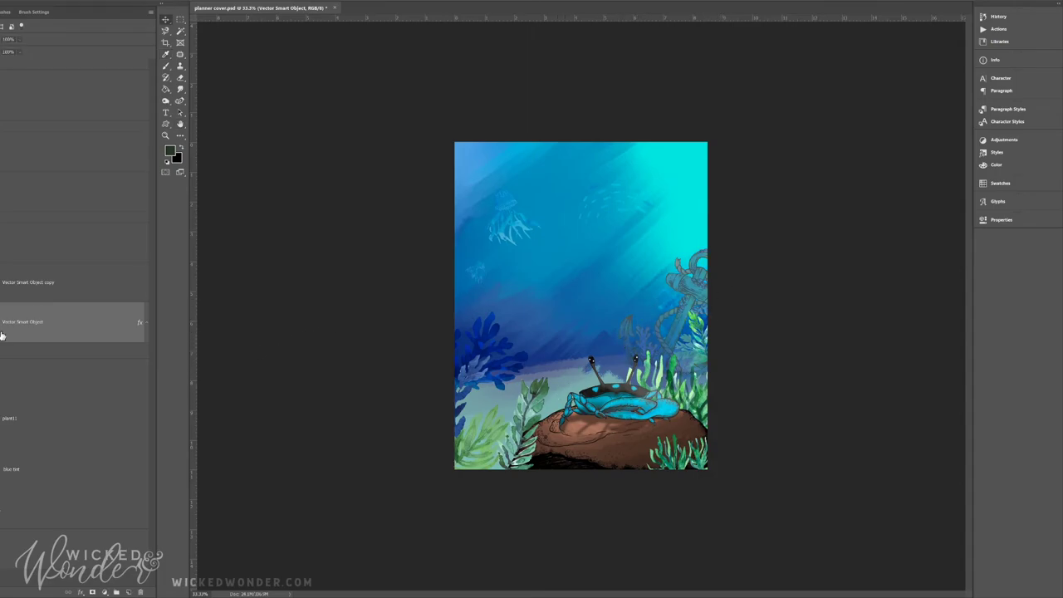
left_click(24, 236)
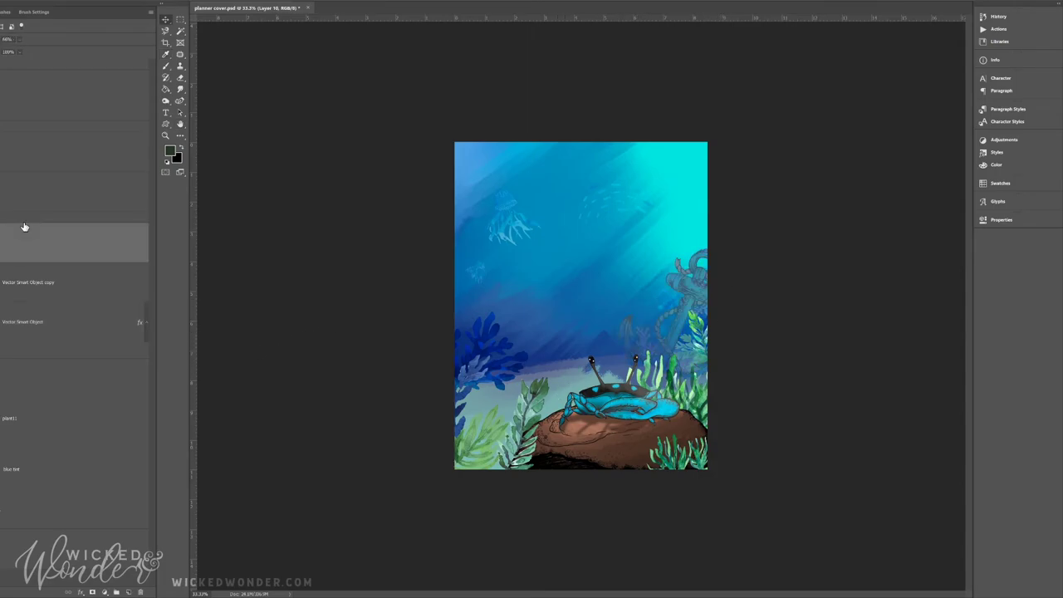
left_click(33, 312)
key("ctrl+shift+alt+n")
Paint light grey highlights on the top of the anchor and its left fluke.
key("b")
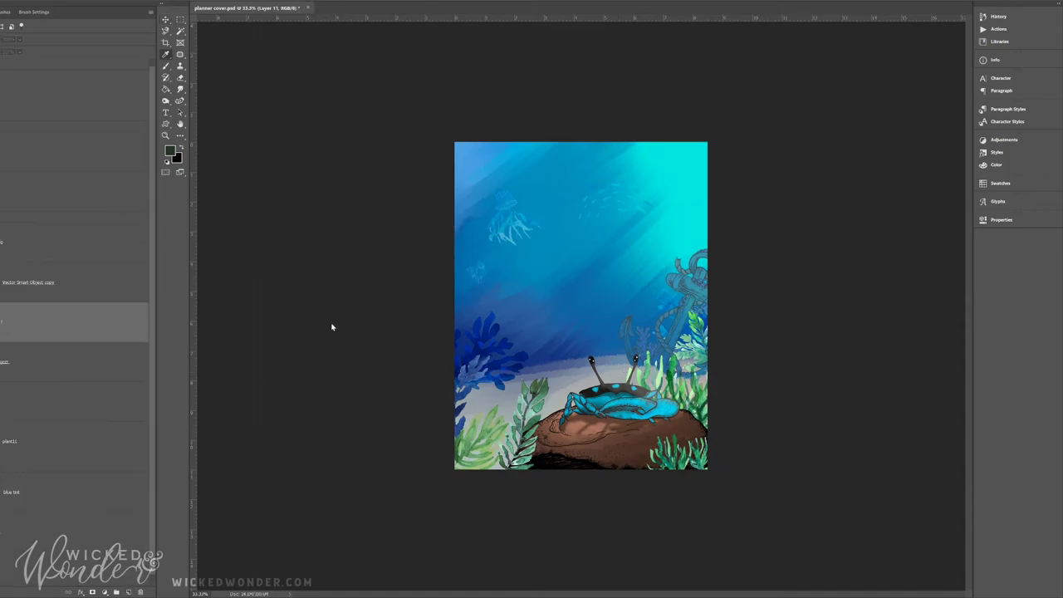
left_click(527, 336, "alt")
key("bracketright")
key("bracketright")
key("bracketright")
key("bracketleft")
key("bracketleft")
key("bracketleft")
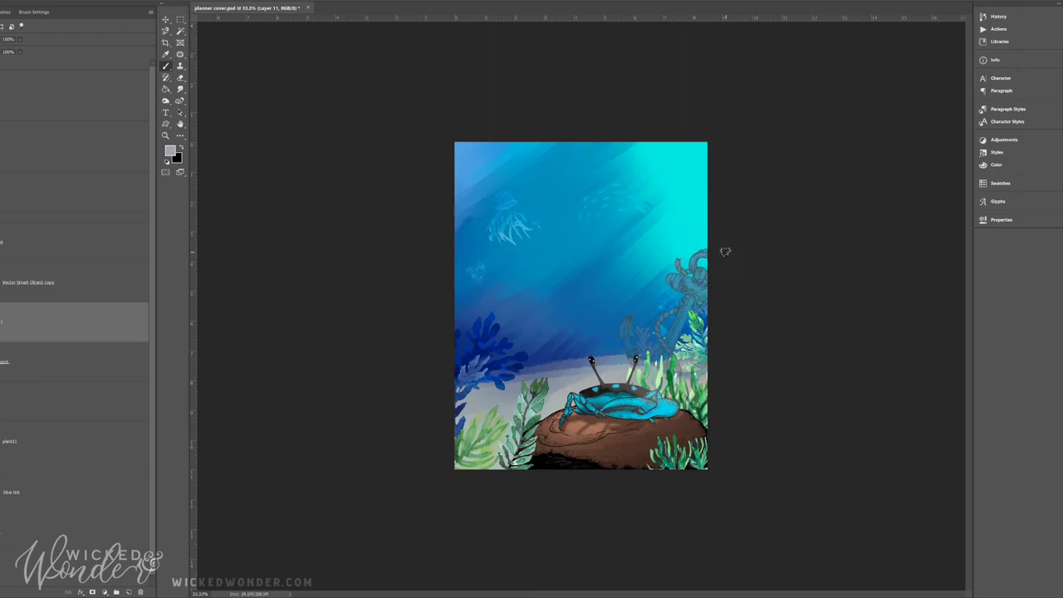
left_click_drag(699, 270, 668, 281)
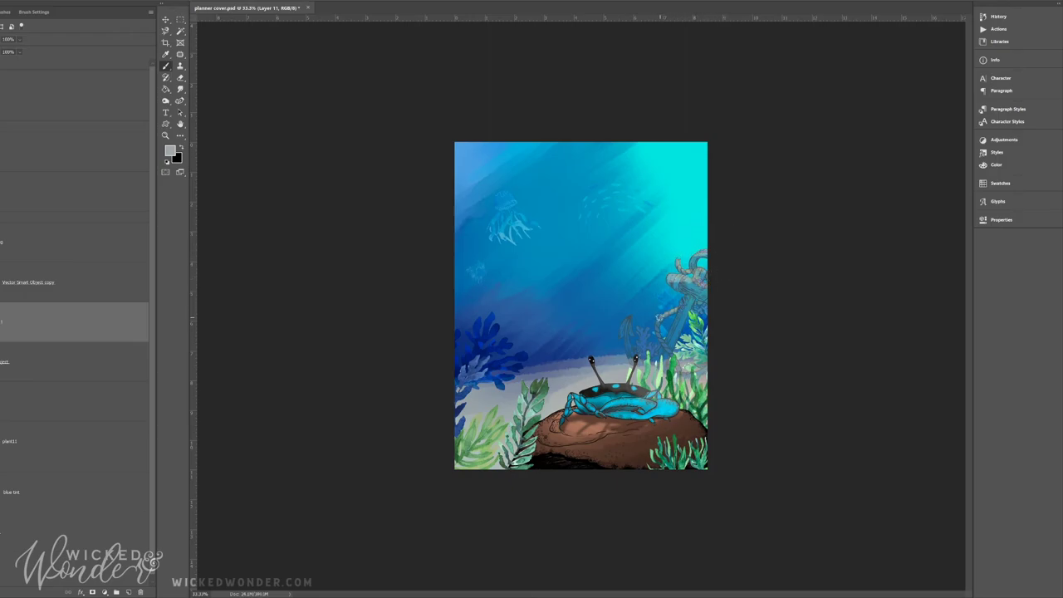
left_click_drag(626, 316, 643, 332)
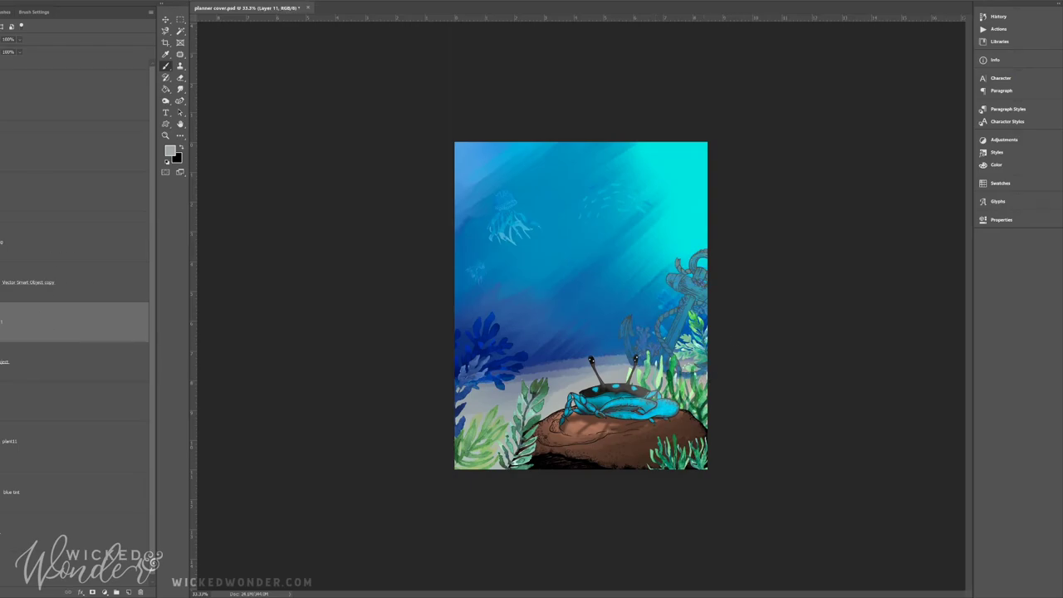
key("e")
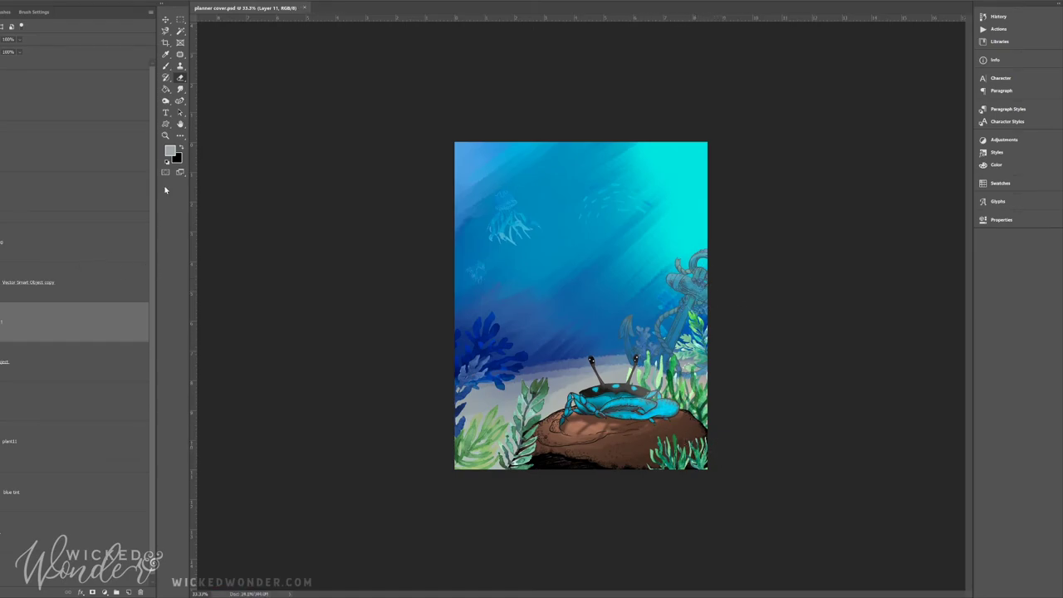
key("alt+period")
key("alt+bracketleft")
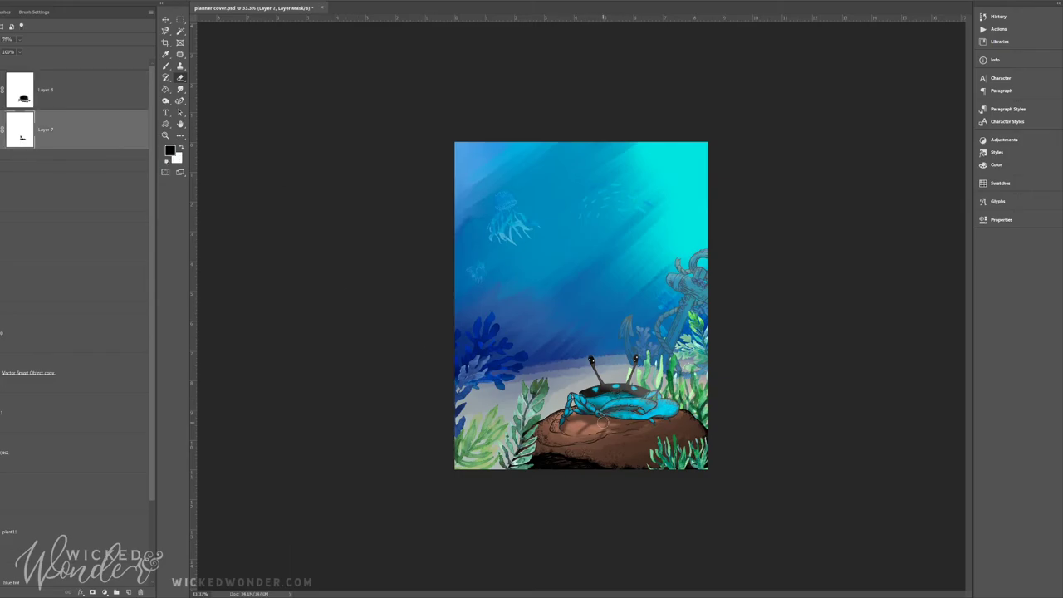
key("x")
key("x")
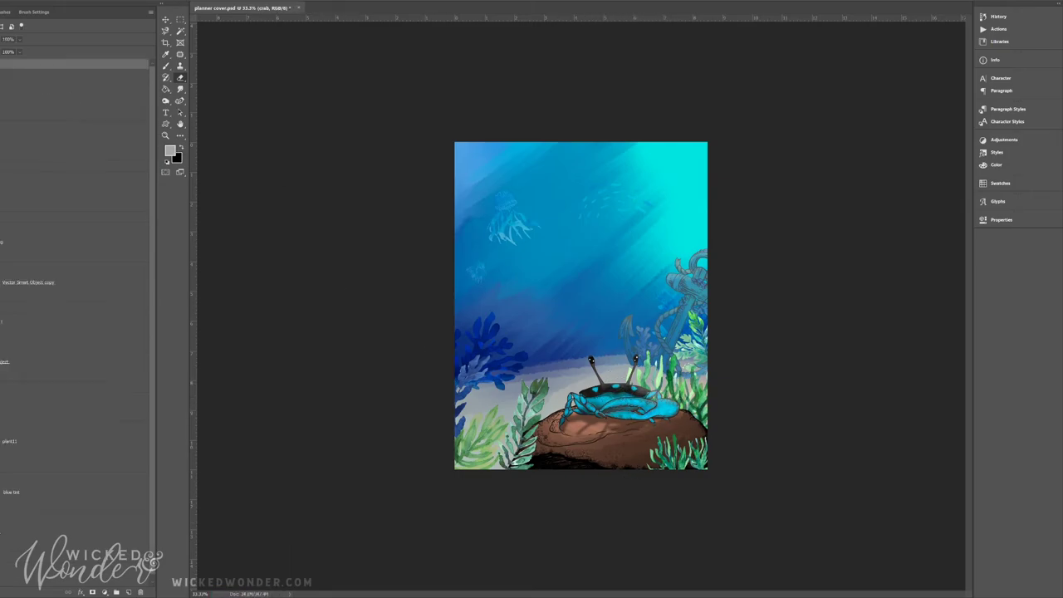
left_click(47, 259)
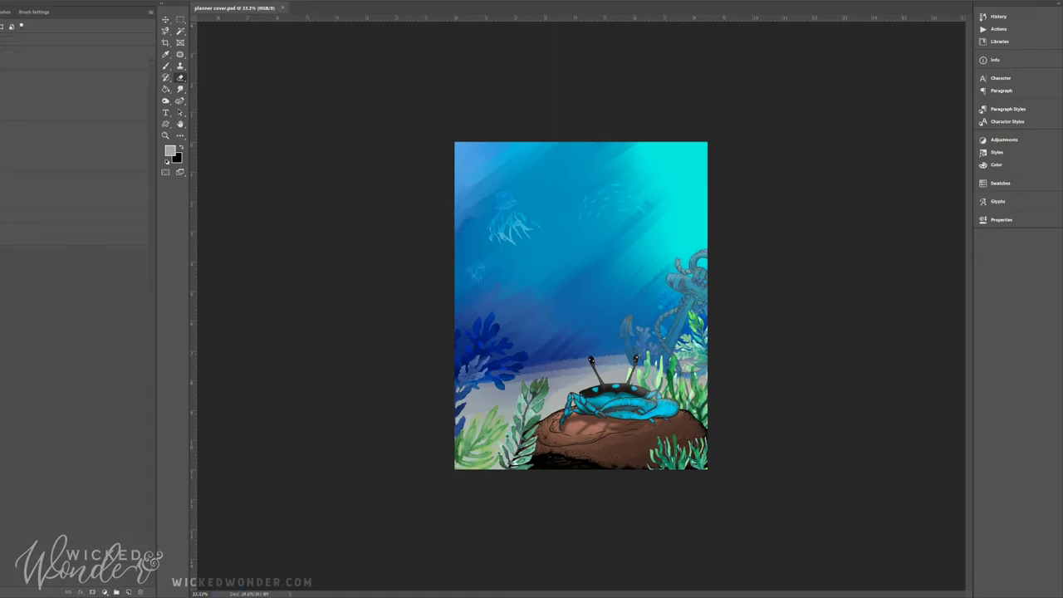
left_click(10, 302)
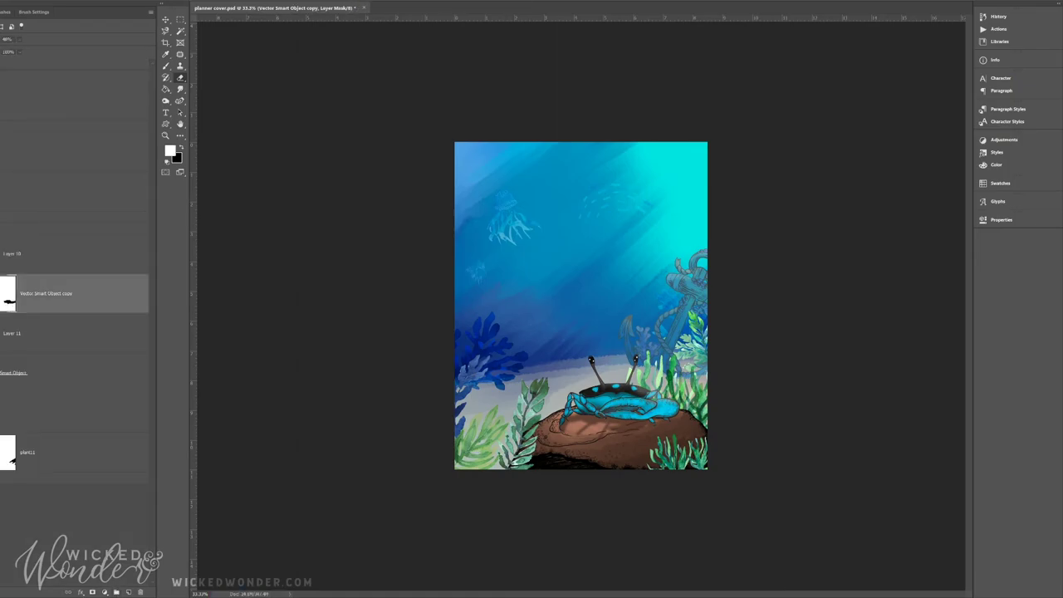
key("e")
left_click(8, 380)
left_click(21, 254)
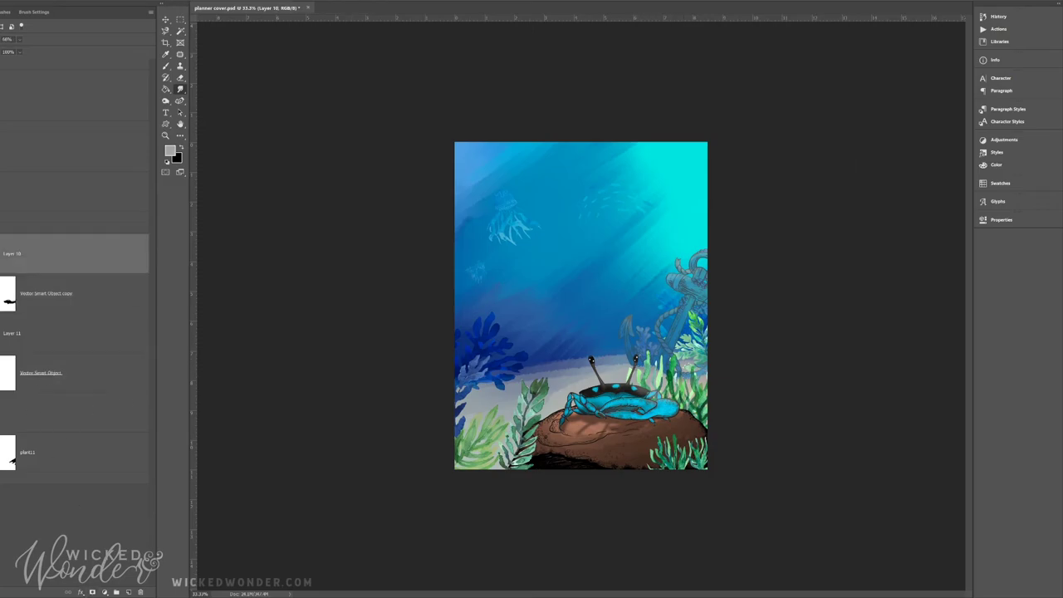
left_click(77, 524)
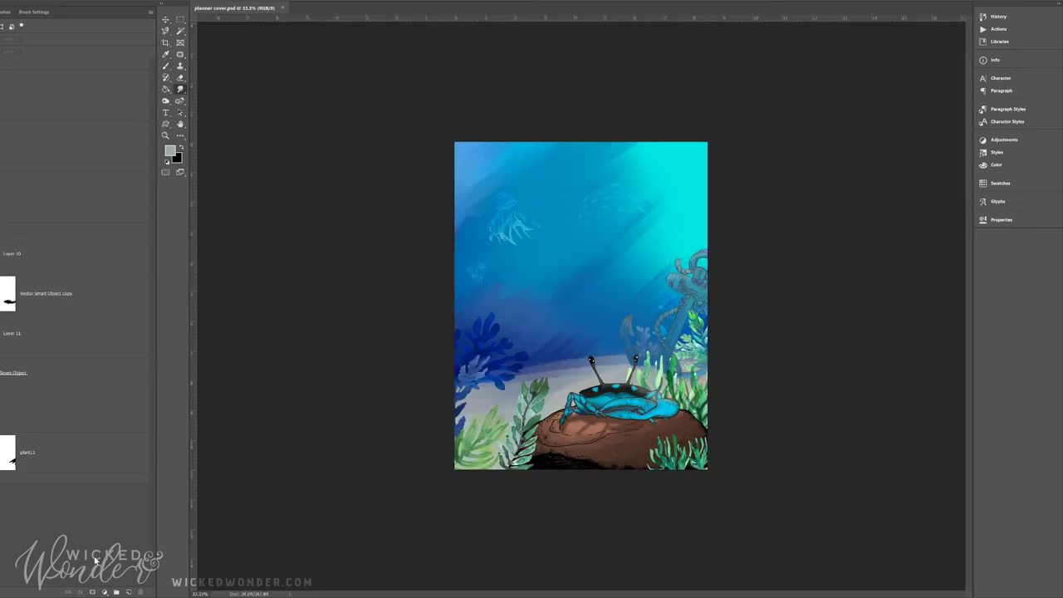
Free-transform plant1 and plant2 to reshape and reposition the left blue coral.
left_click_drag(434, 382, 521, 338)
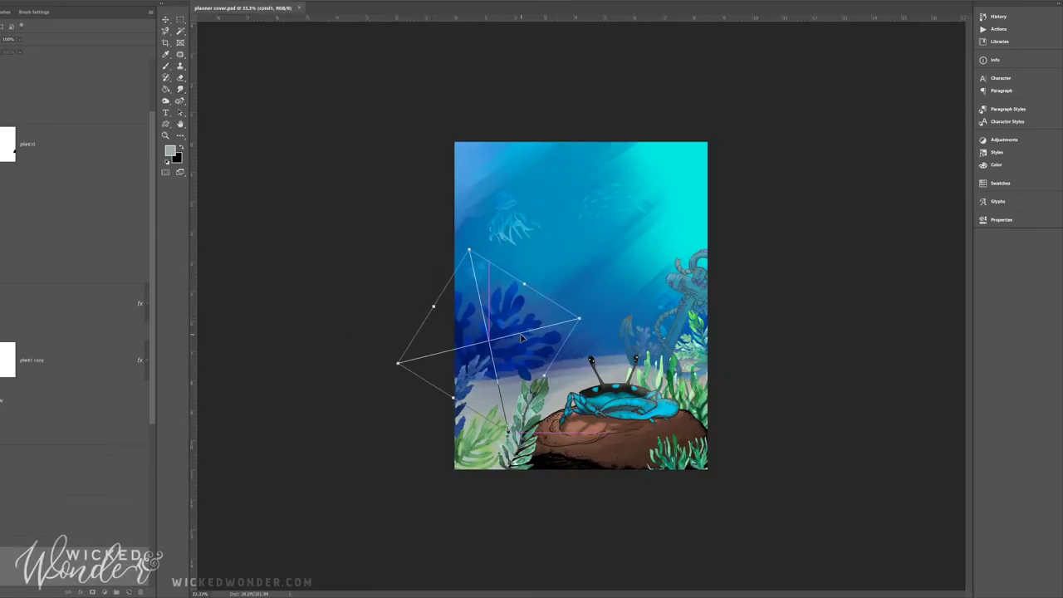
left_click(521, 384)
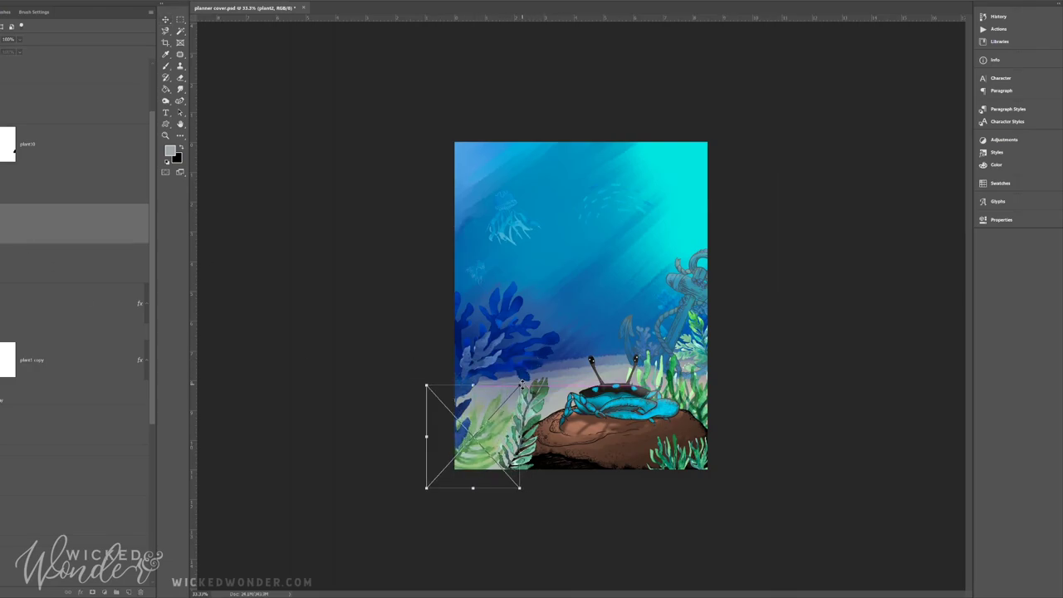
left_click(474, 348)
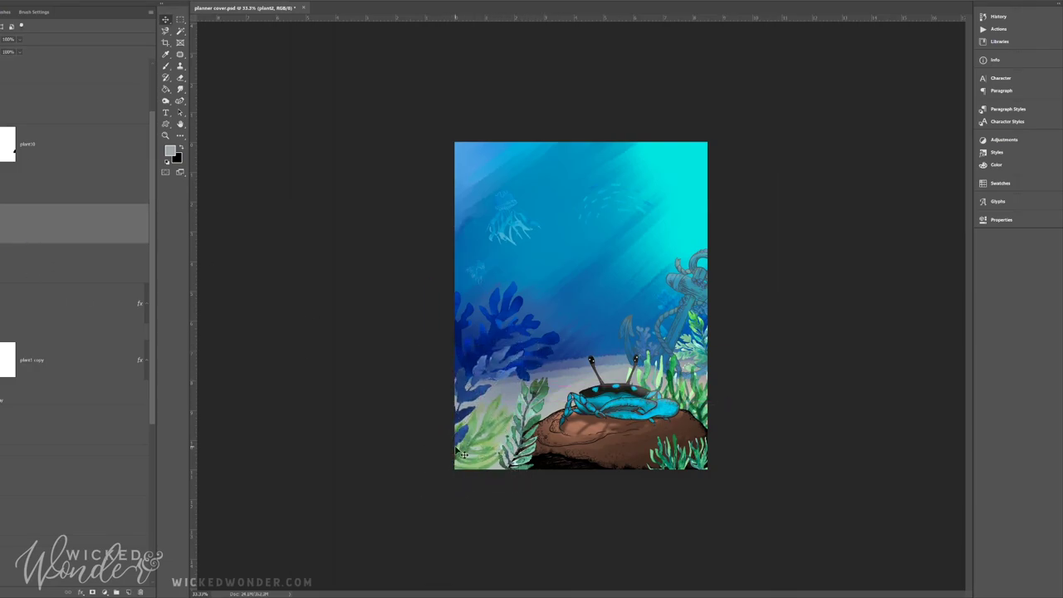
left_click(494, 408)
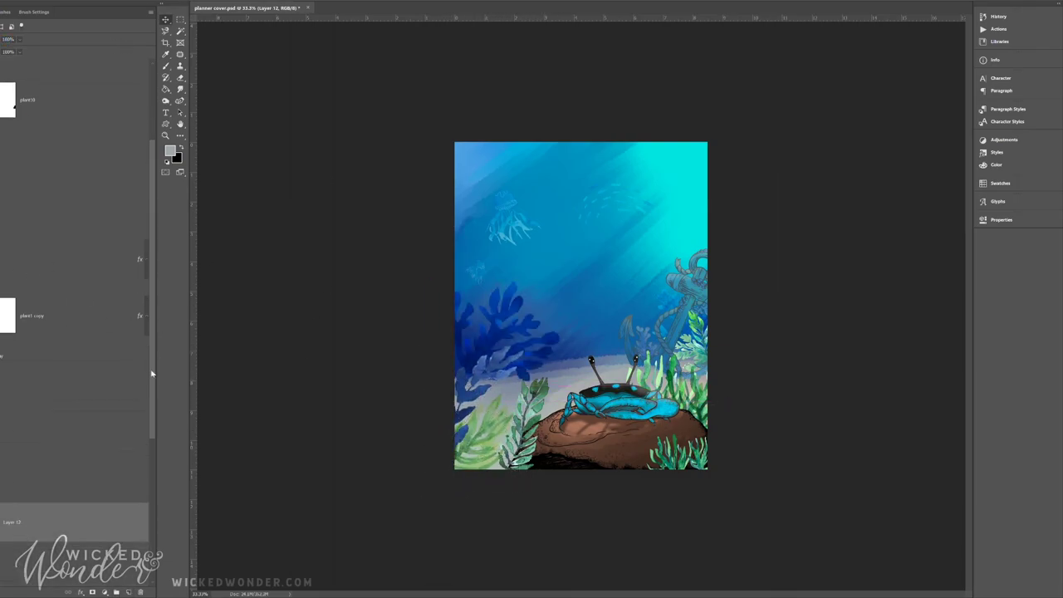
scroll(151, 374, "down", 2)
Paint light cyan highlights over the left coral, delete Layer 14, and paste a seahorse silhouette.
key("b")
left_click(659, 215, "alt")
mouse_move(498, 282)
left_mouse_down()
mouse_move(548, 337)
mouse_move(510, 332)
mouse_move(545, 354)
left_mouse_up()
left_click(129, 591)
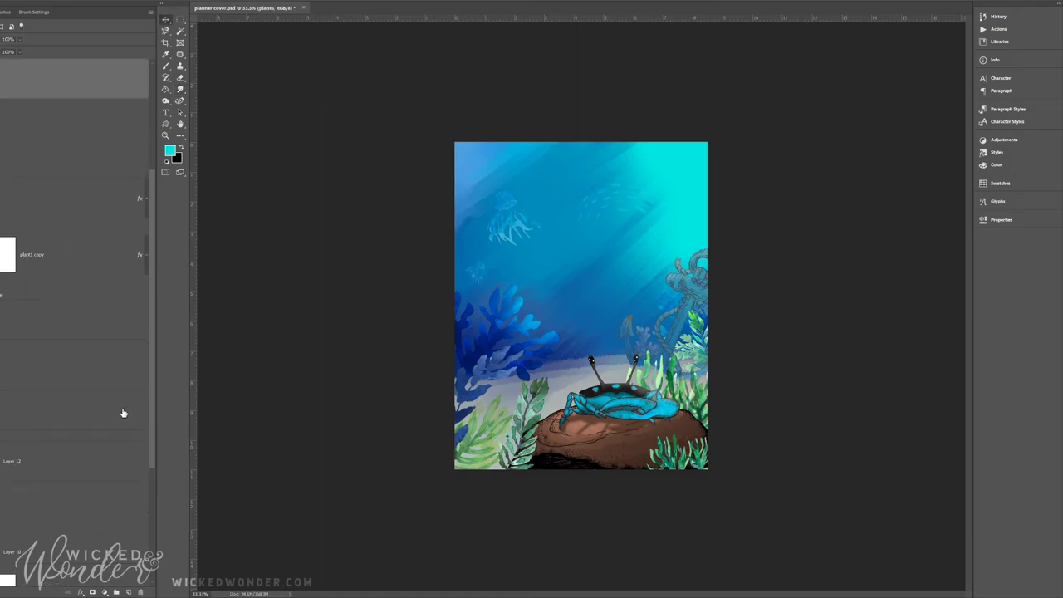
left_click(508, 357, "alt")
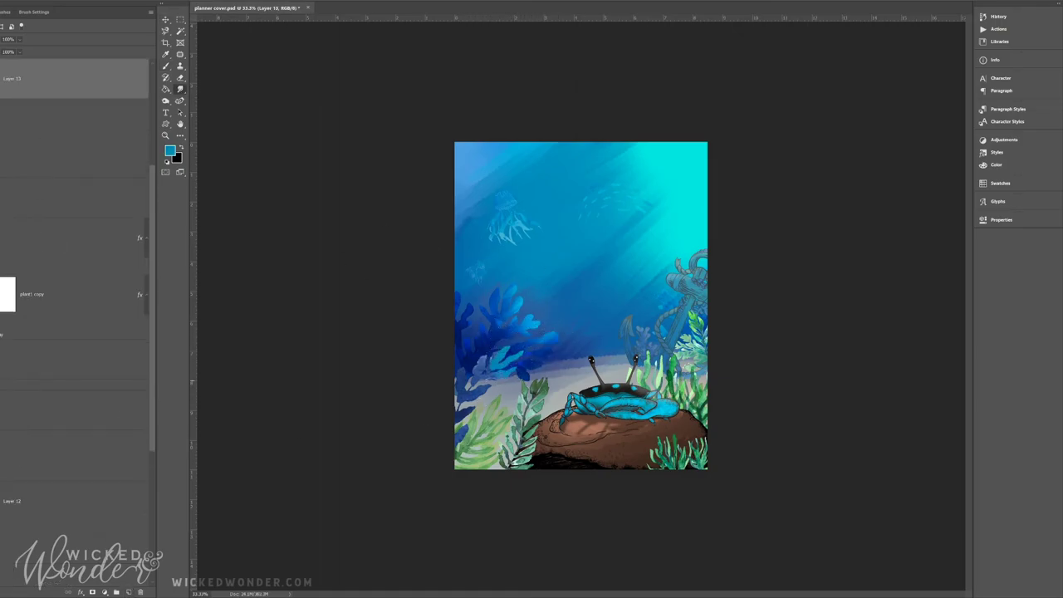
left_click(128, 591)
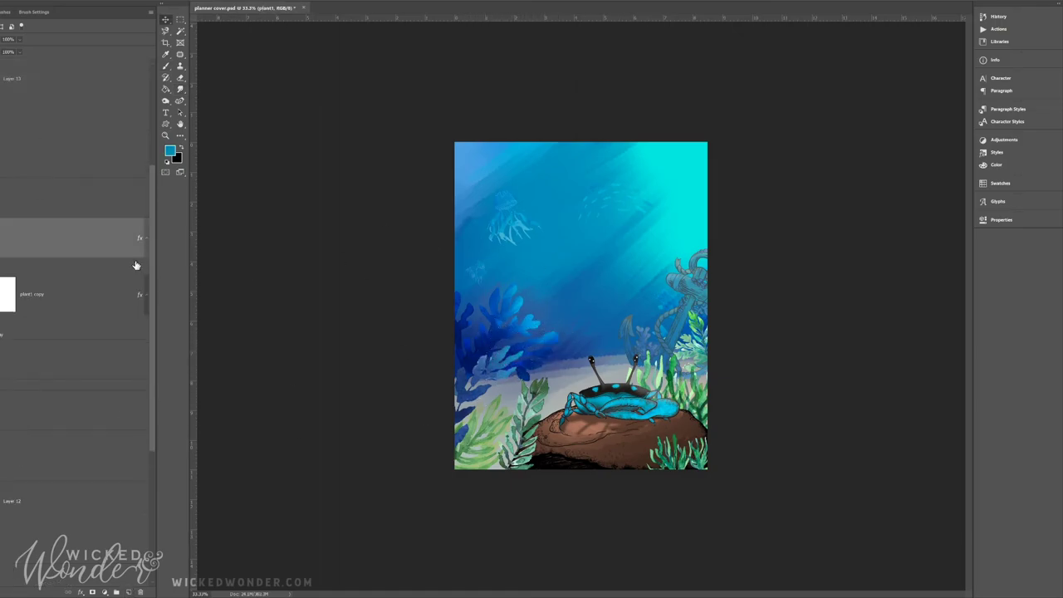
key("b")
left_click(568, 383, "alt")
left_click(535, 390)
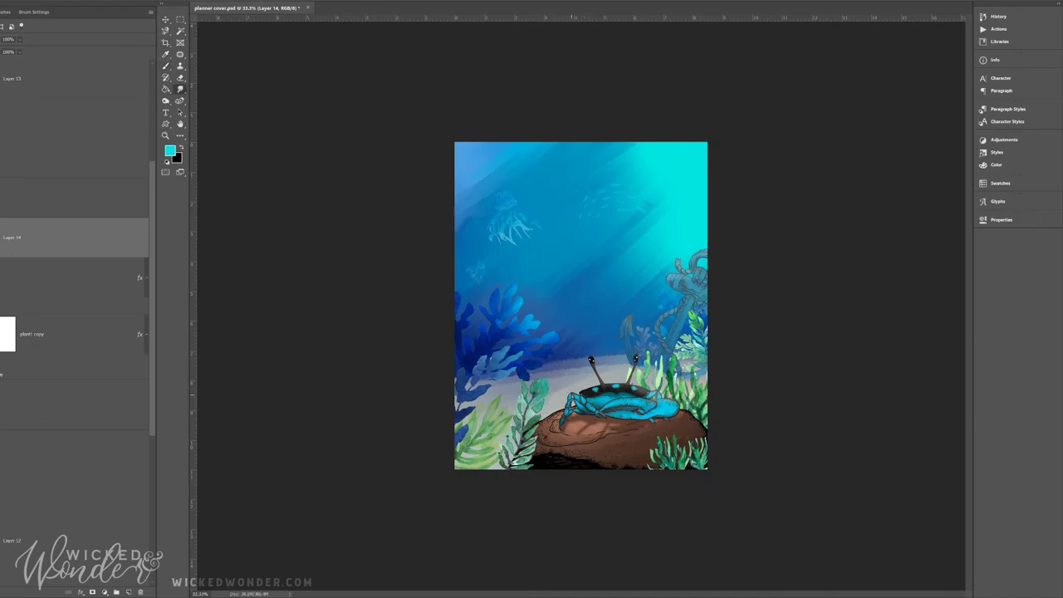
key("Delete")
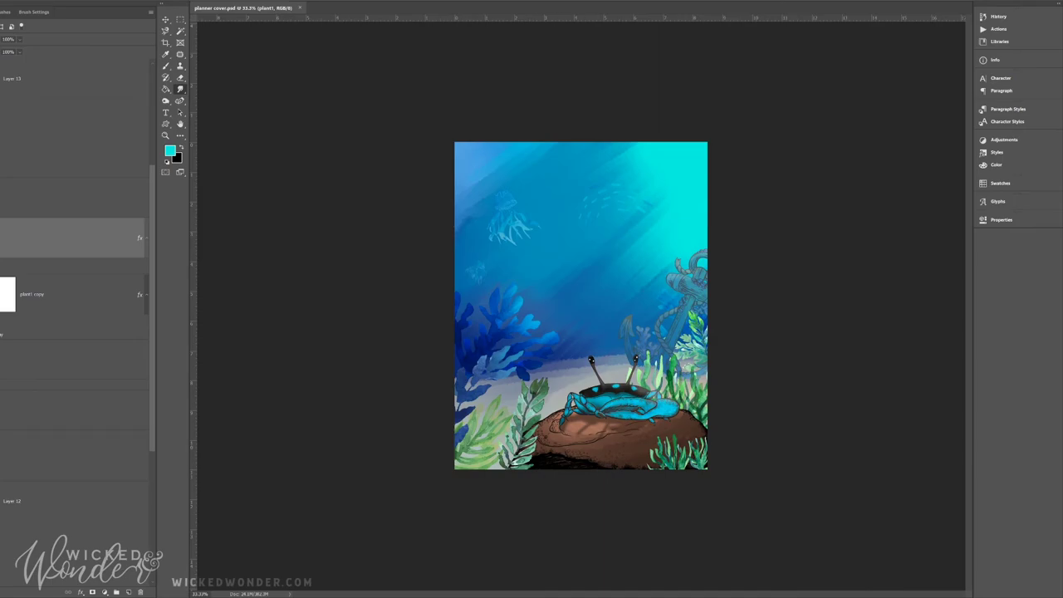
key("ctrl+v")
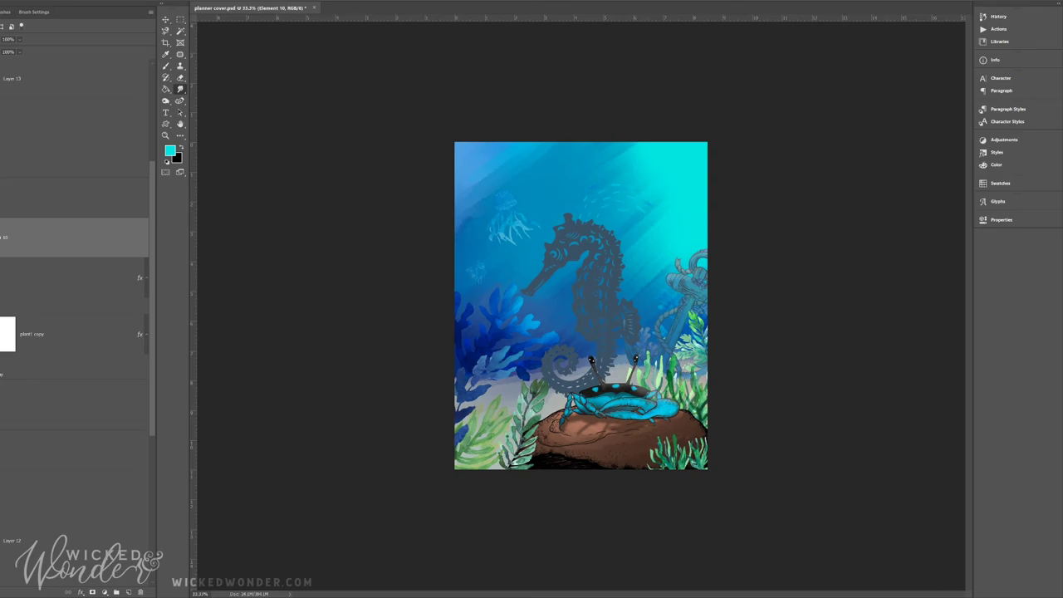
Paste in five dark sea-creature silhouettes, including shark shapes.
key("ctrl+v")
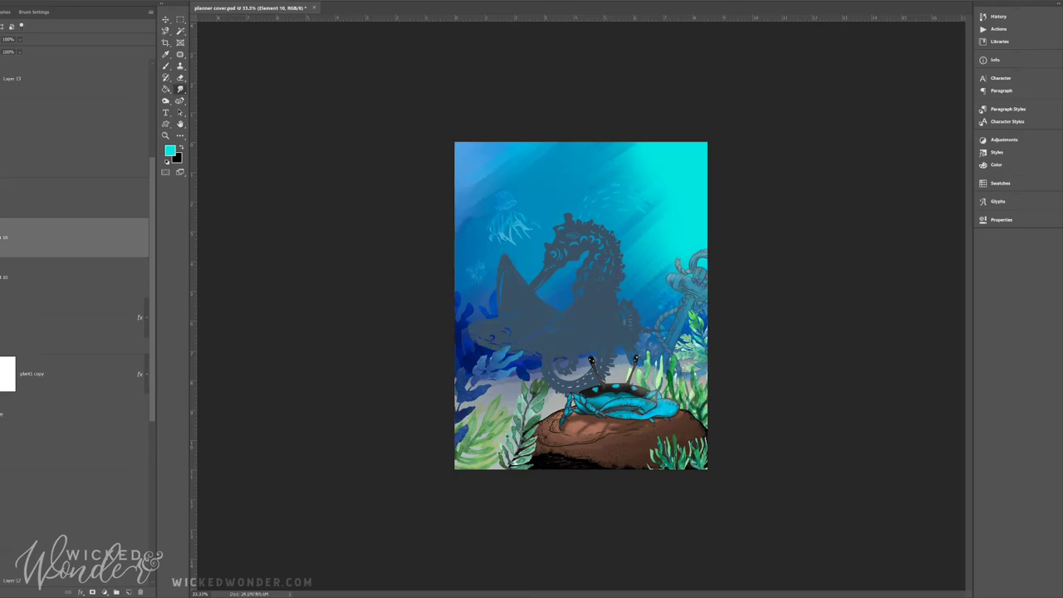
key("ctrl+v")
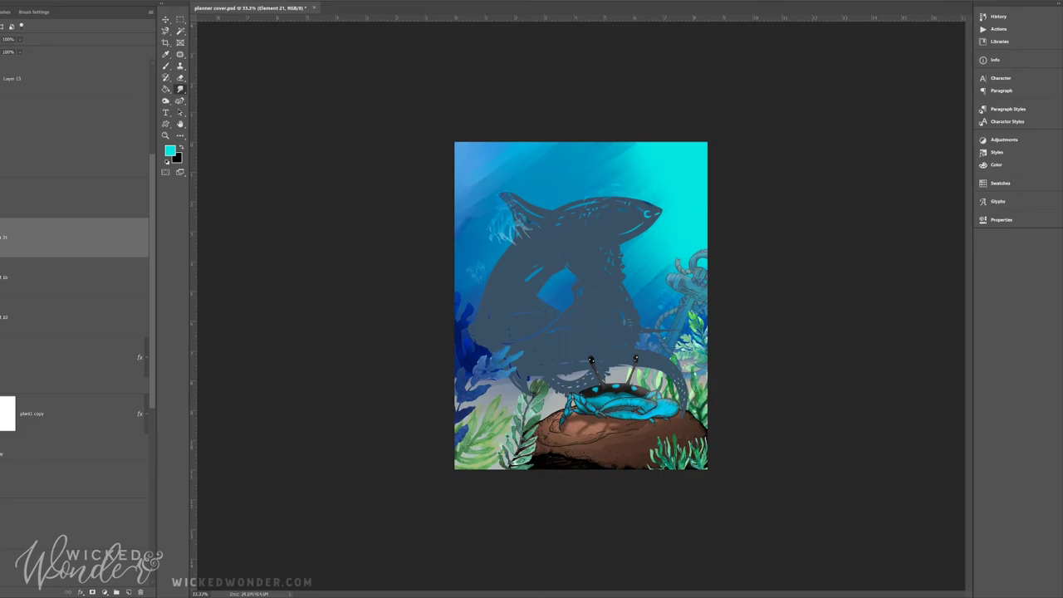
key("ctrl+v")
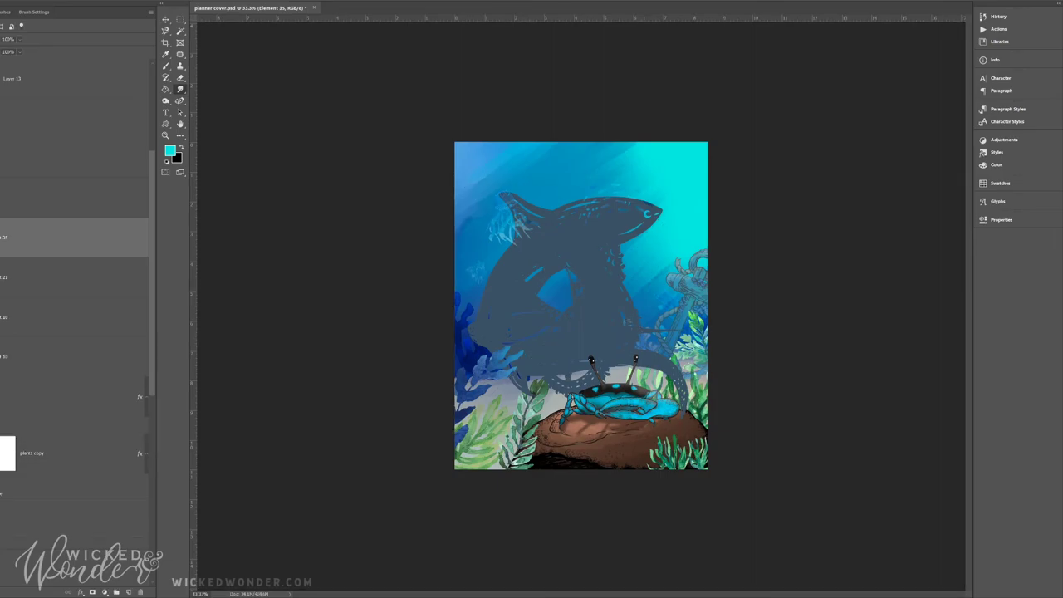
key("ctrl+v")
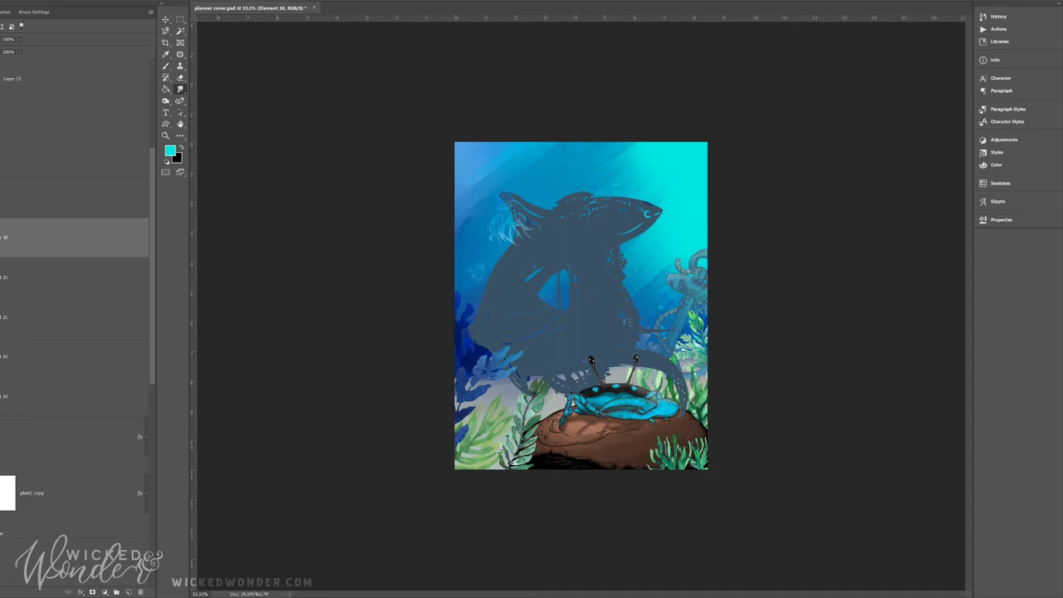
key("ctrl+v")
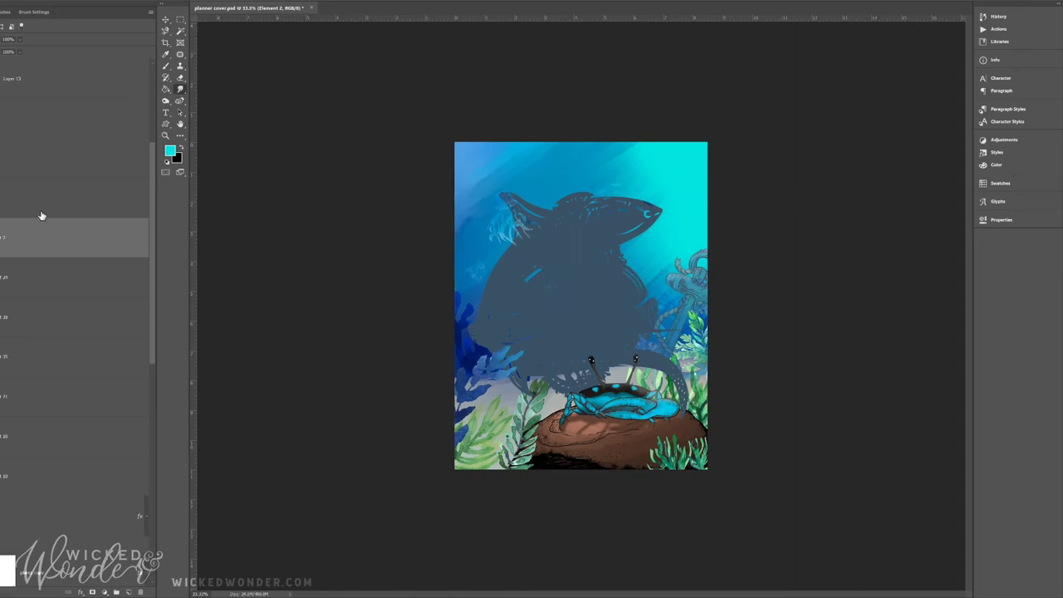
Merge the selected silhouette layers and shrink them into a small seahorse at lower left.
left_click(45, 86, "shift")
key("ctrl+e")
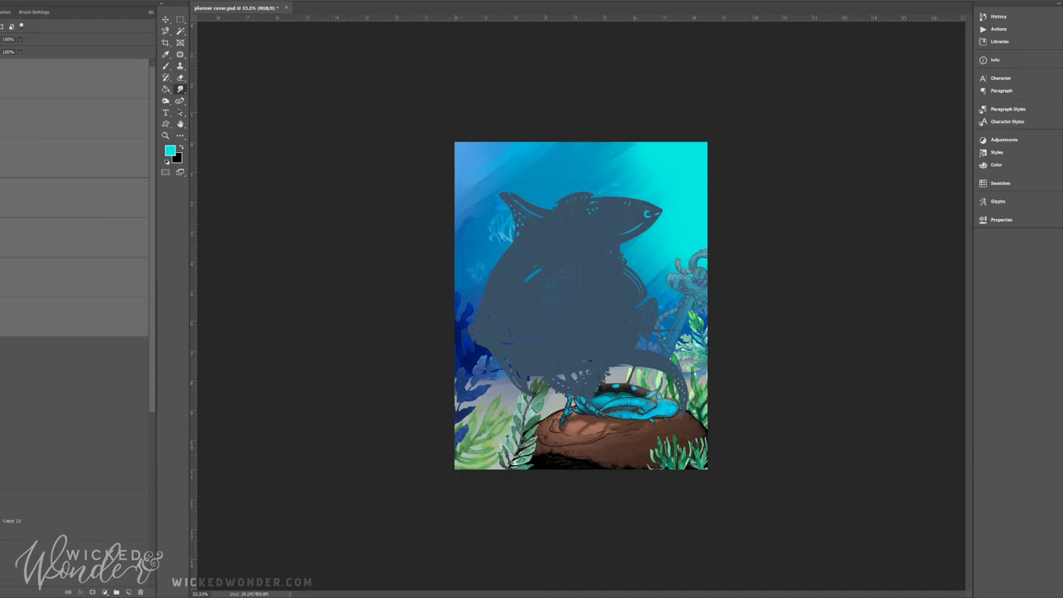
key("ctrl+t")
left_click_drag(687, 189, 533, 364)
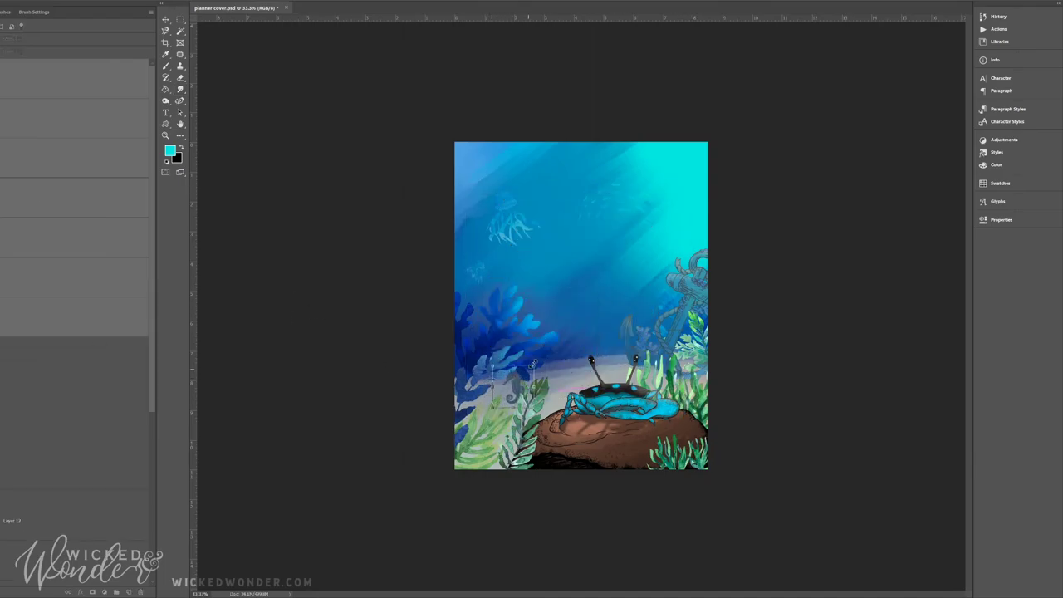
left_click(38, 318)
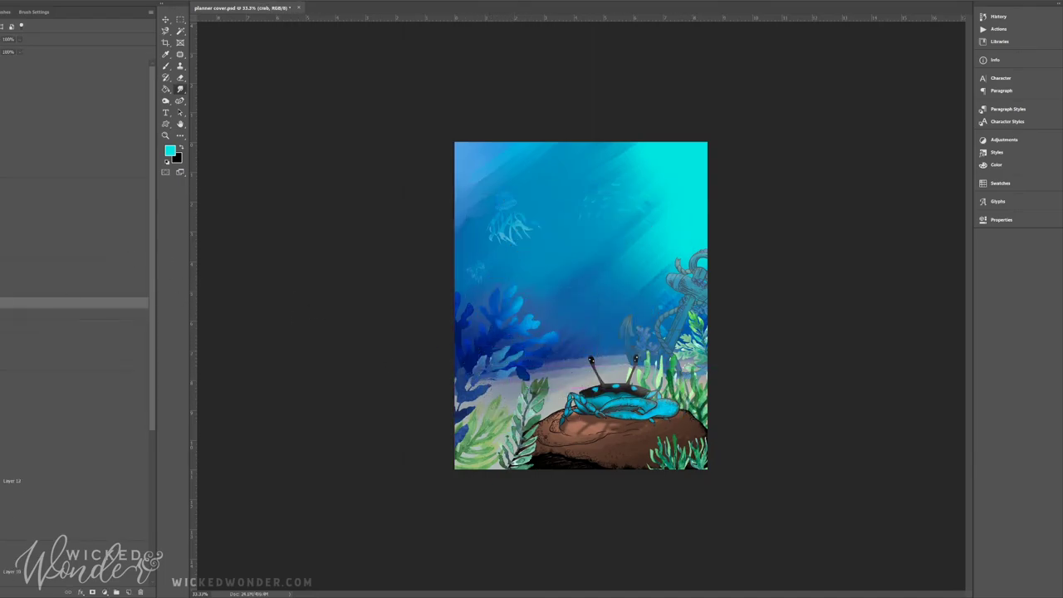
Reposition the ray silhouettes, moving Element 21 toward the canvas centre.
left_click(53, 279)
left_click_drag(616, 249, 573, 361)
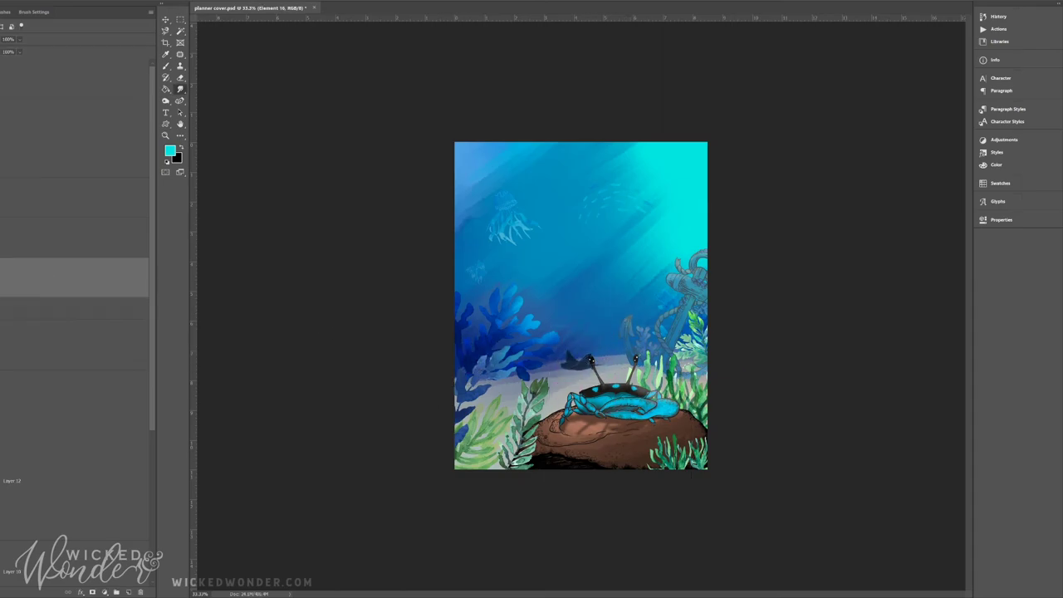
key("ctrl+z")
left_click(52, 236)
left_click_drag(468, 360, 587, 278)
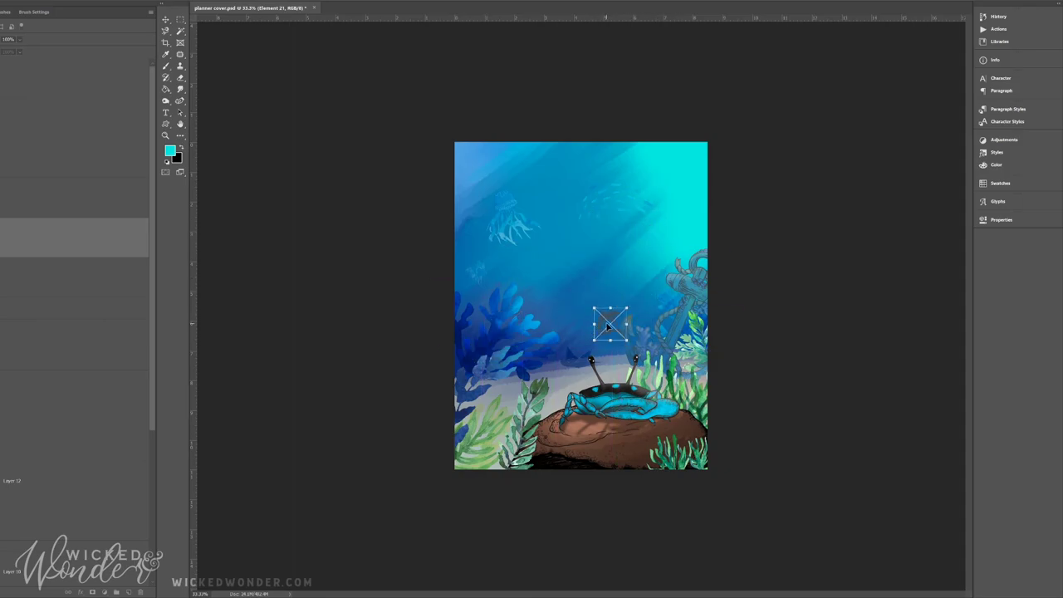
left_click(52, 198)
Place the dark leafy plant silhouettes near the bottom-left edge.
left_click_drag(451, 356, 612, 493)
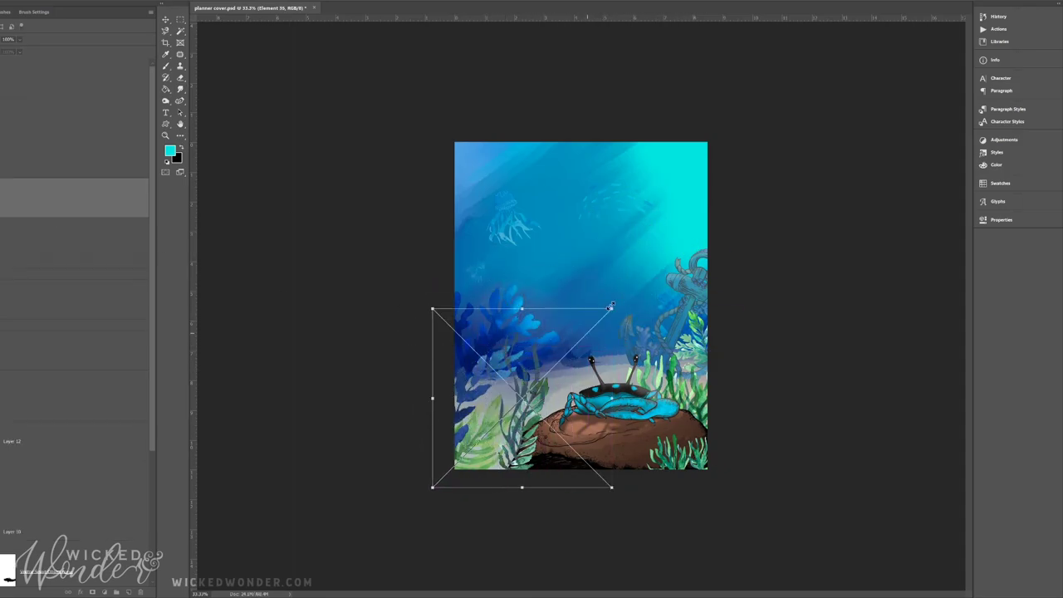
left_click(24, 387)
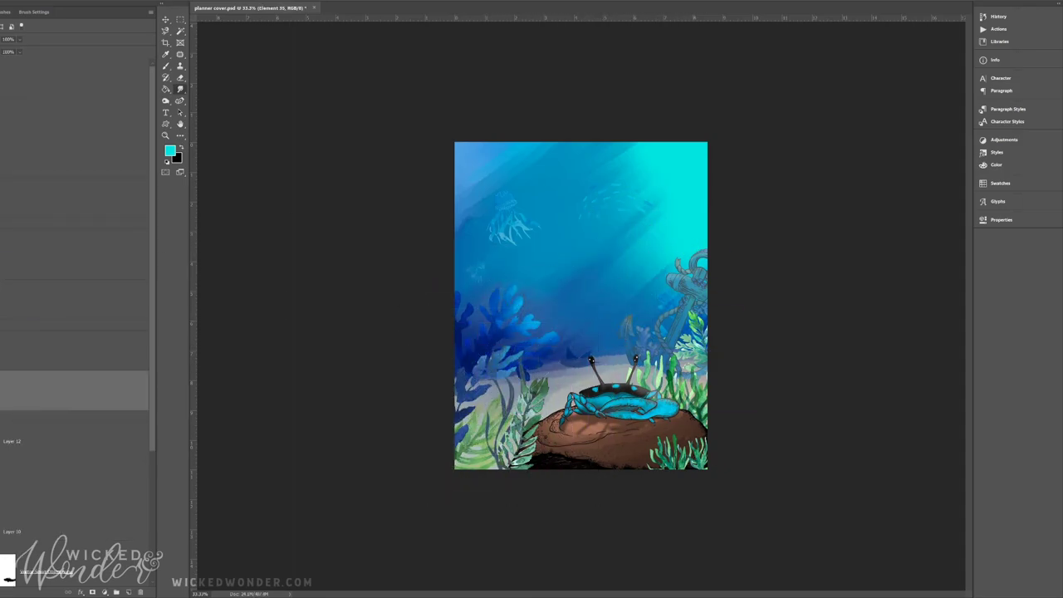
left_click_drag(473, 399, 521, 378)
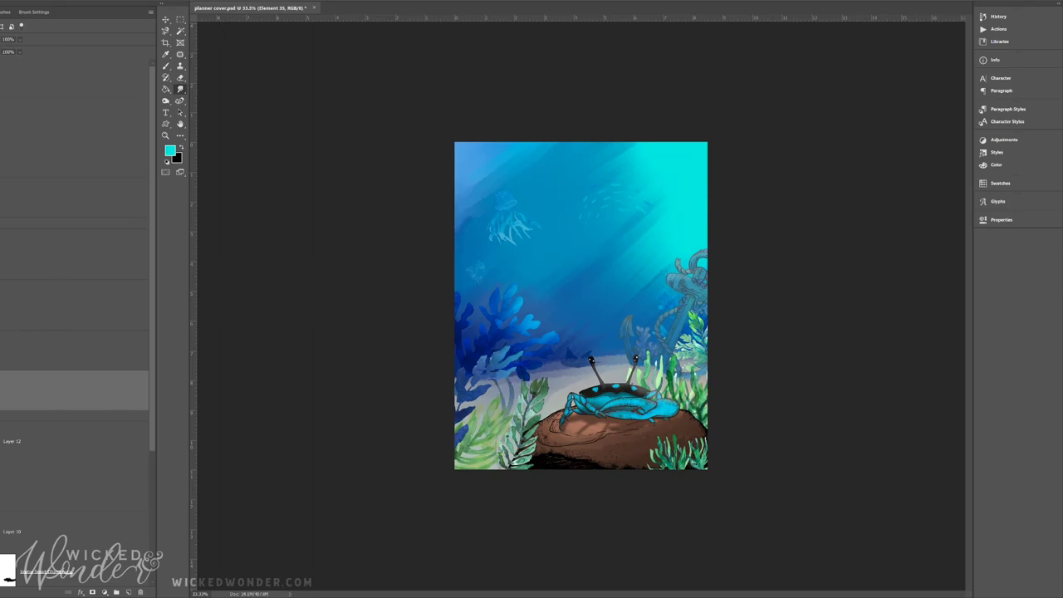
left_click_drag(48, 371, 34, 514)
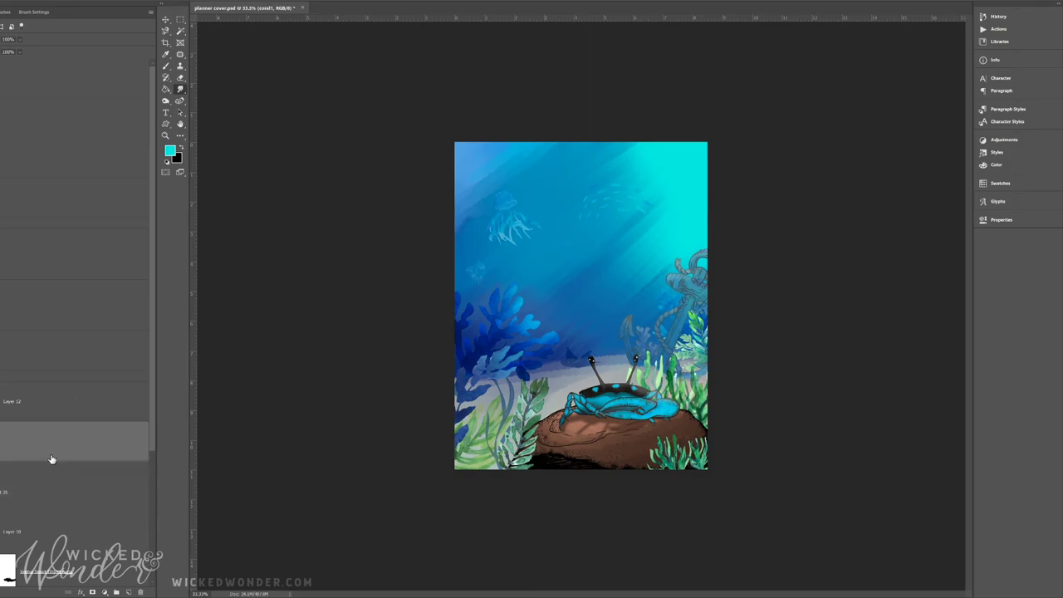
left_click(486, 351)
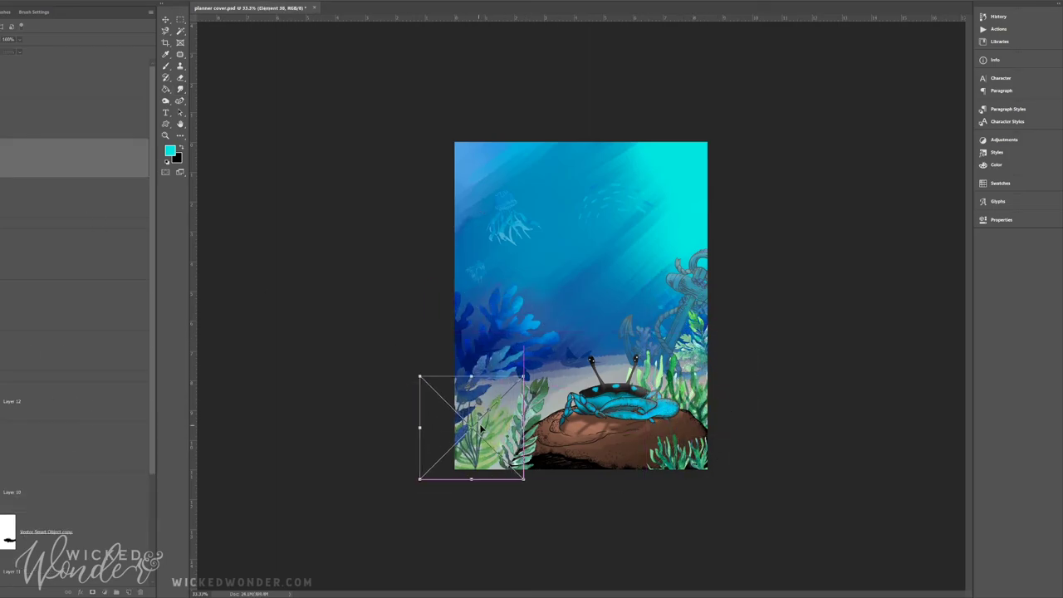
left_click_drag(485, 351, 491, 412)
key("Return")
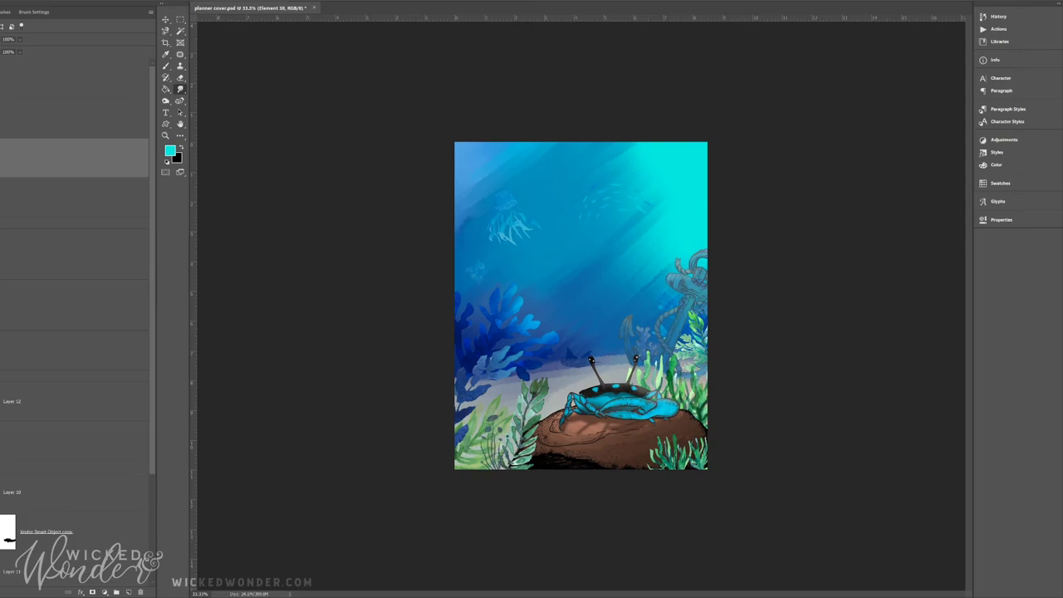
Transform the coral layer below Layer 12, moving it downward on the canvas.
key("alt+bracketright")
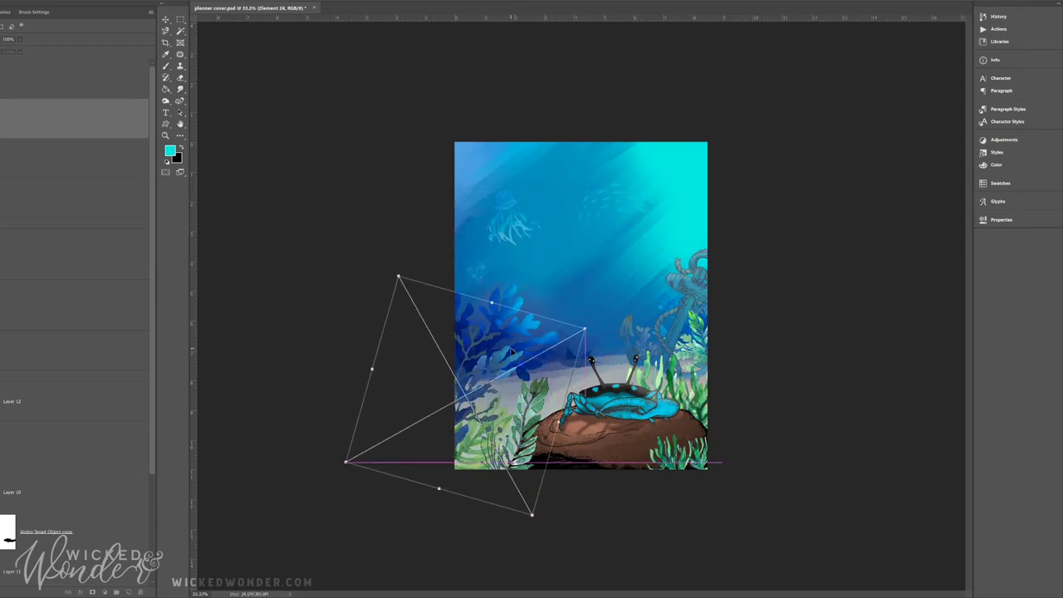
left_click(27, 444)
scroll(31, 440, "down", 3)
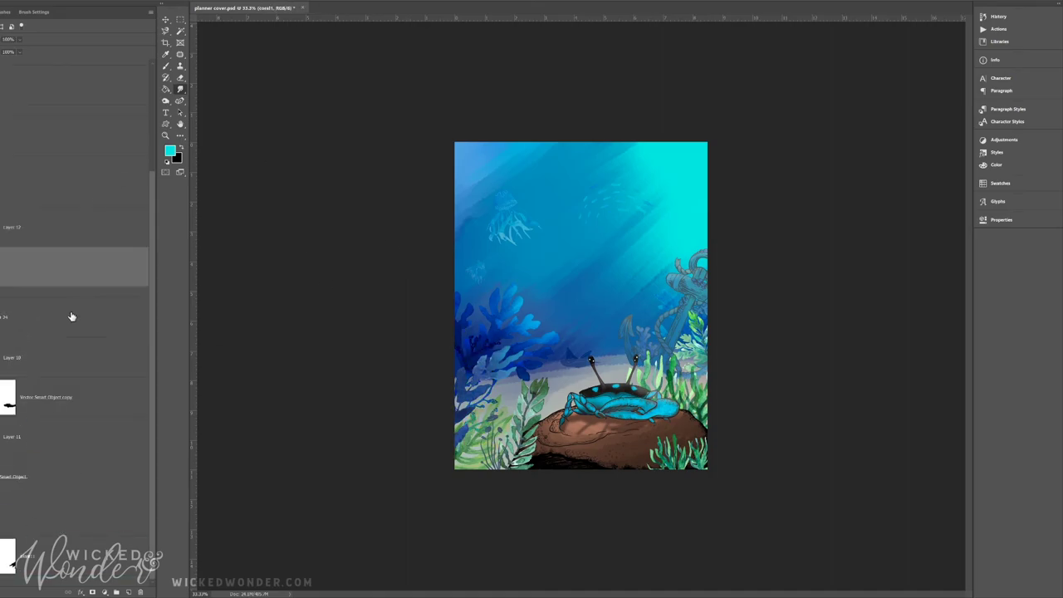
key("ctrl+t")
mouse_move(560, 167)
left_mouse_down()
mouse_move(660, 249)
mouse_move(524, 378)
left_mouse_up()
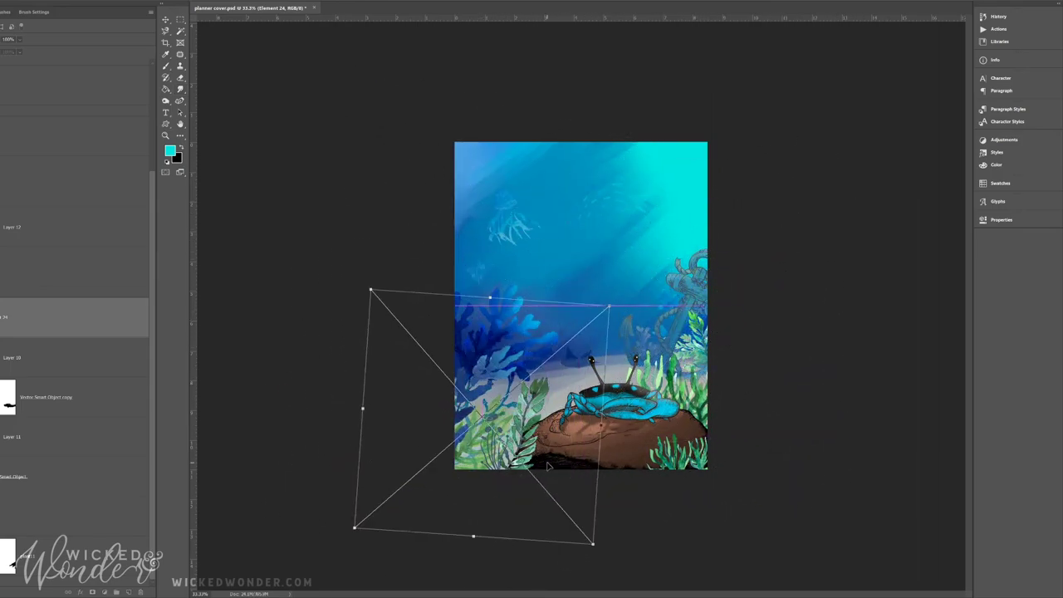
key("Return")
left_click(23, 259)
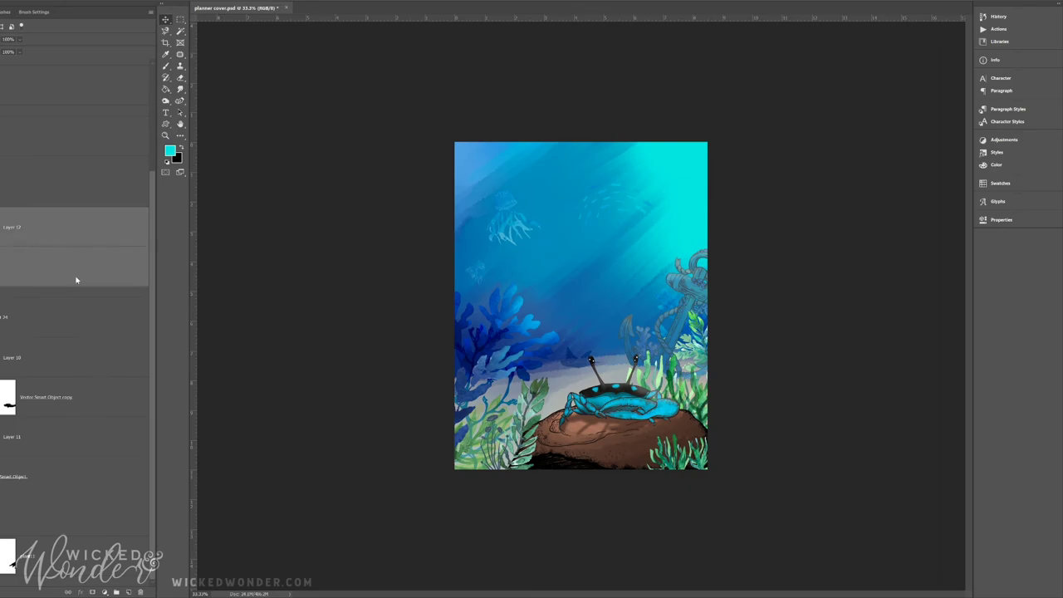
scroll(47, 278, "up", 1)
Move the Element 24 plants into the lower-left corner.
key("h")
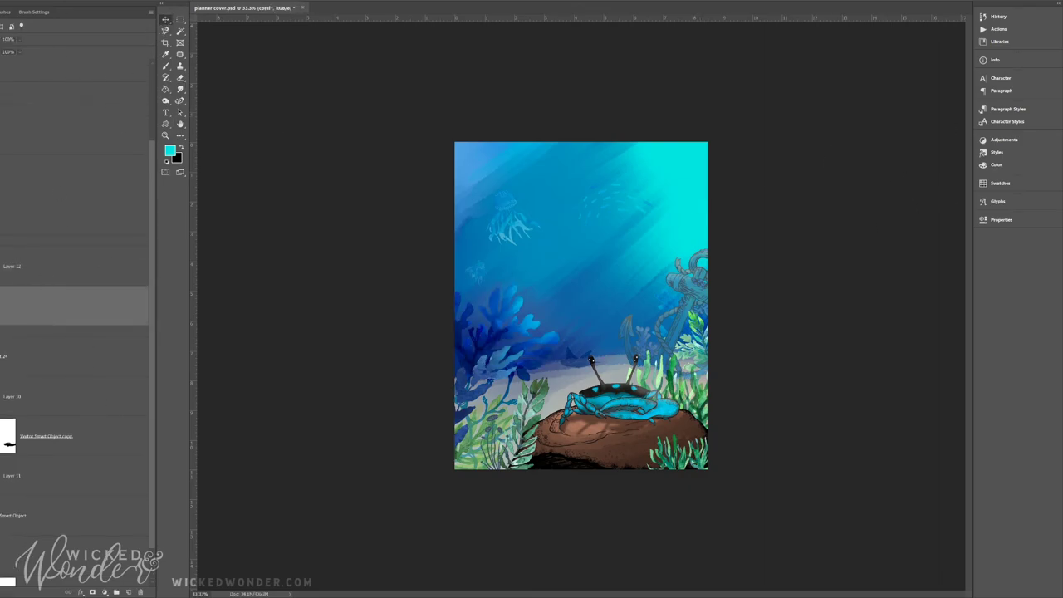
left_click(97, 354)
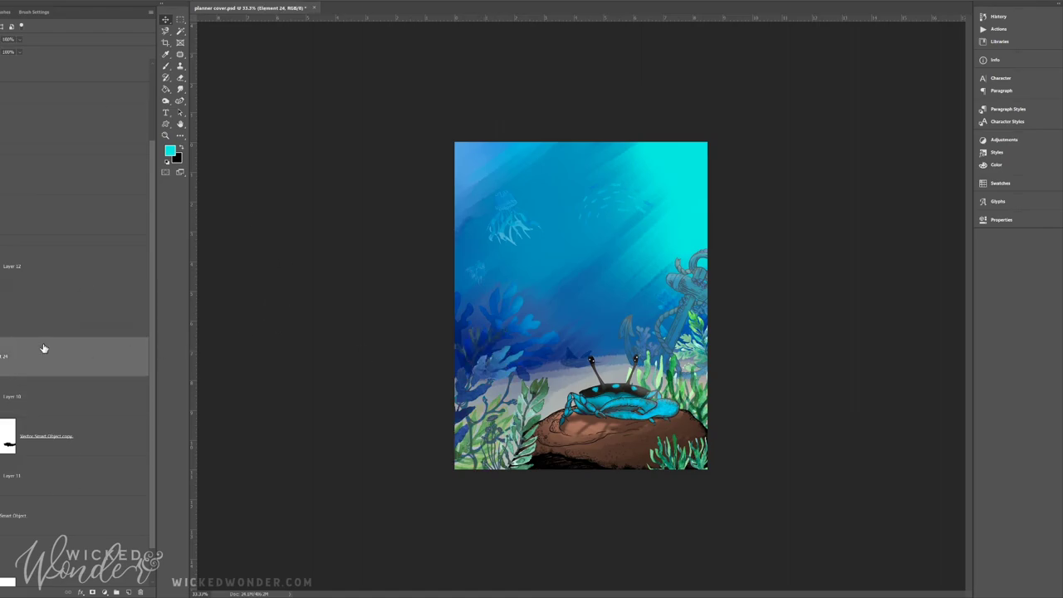
key("ctrl+t")
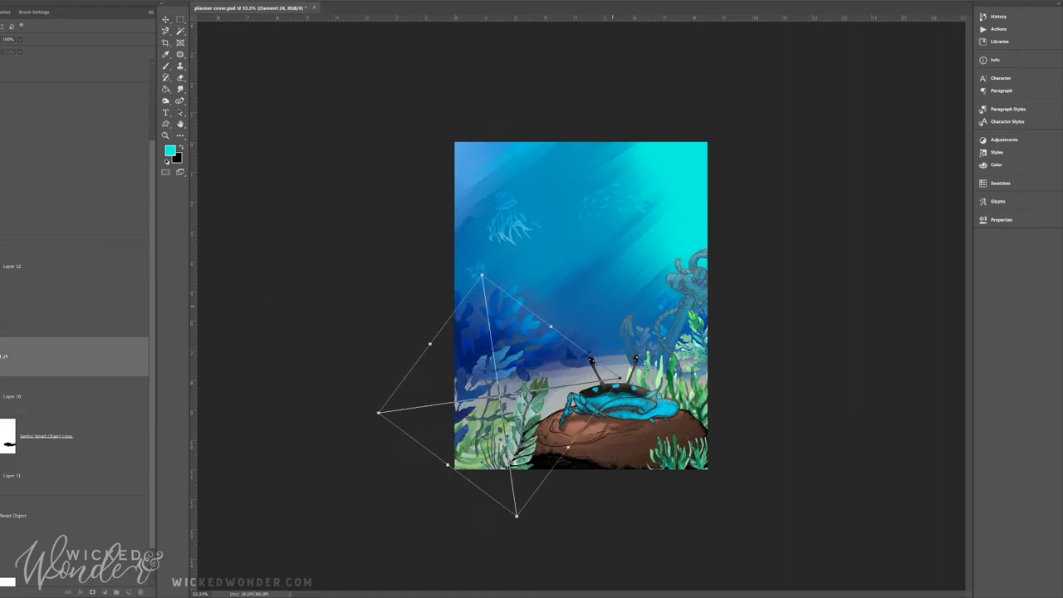
mouse_move(456, 365)
left_mouse_down()
mouse_move(591, 423)
mouse_move(502, 475)
left_mouse_up()
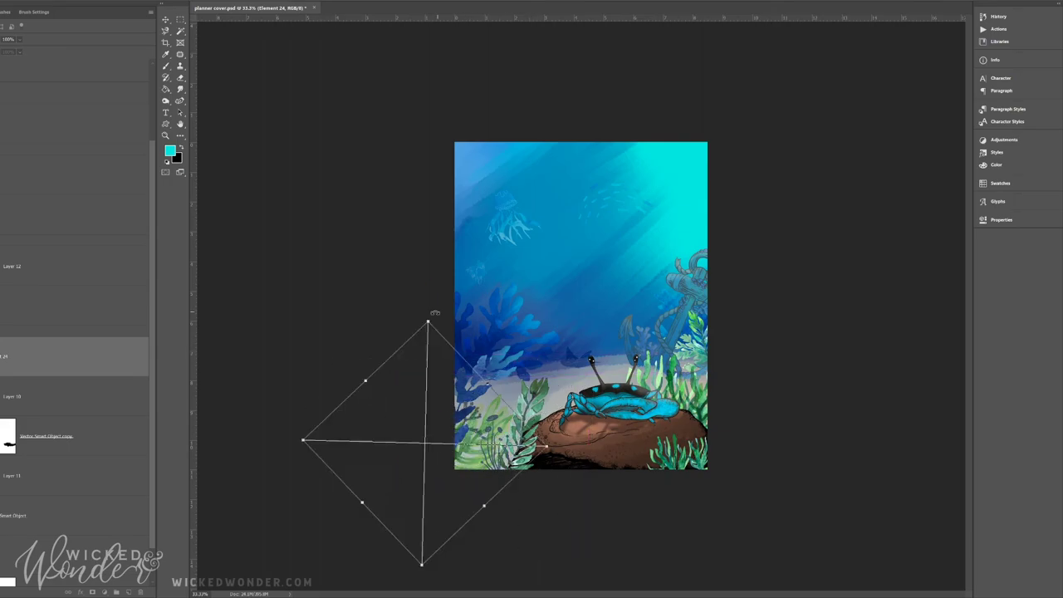
key("Return")
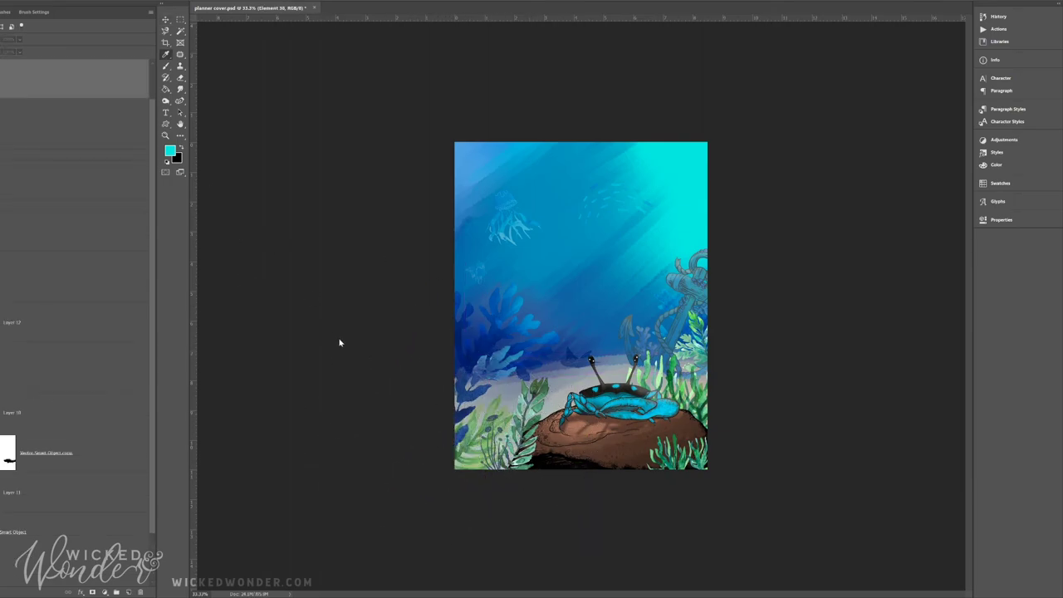
scroll(337, 341, "up", 3)
Paint dark green leaves and a thin stem on a new layer placed below Layer 12.
key("b")
left_click(430, 395, "alt")
key("ctrl+shift+alt+n")
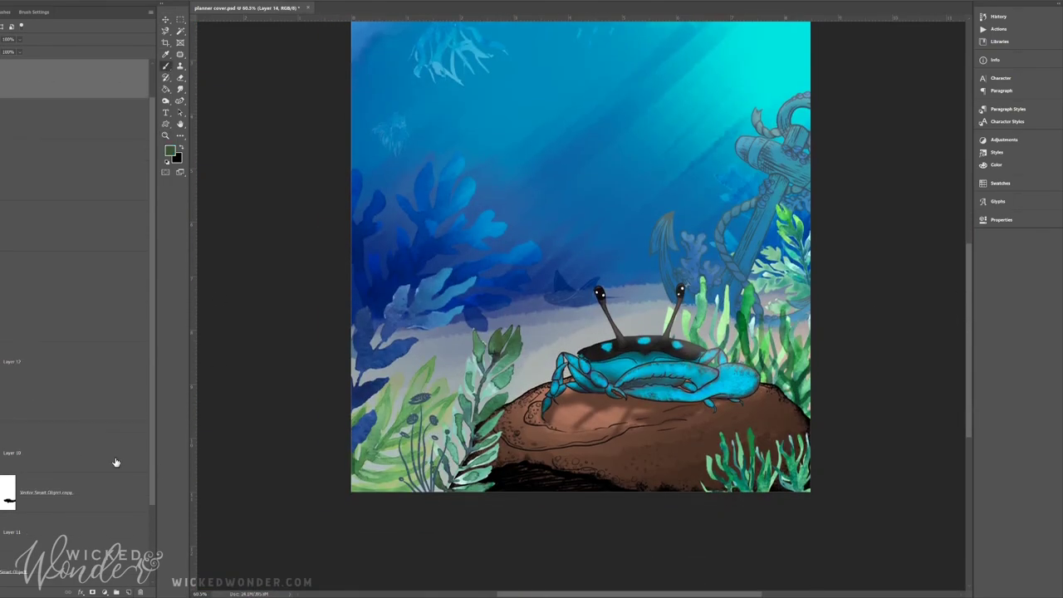
left_click_drag(390, 369, 426, 400)
left_click_drag(430, 417, 433, 423)
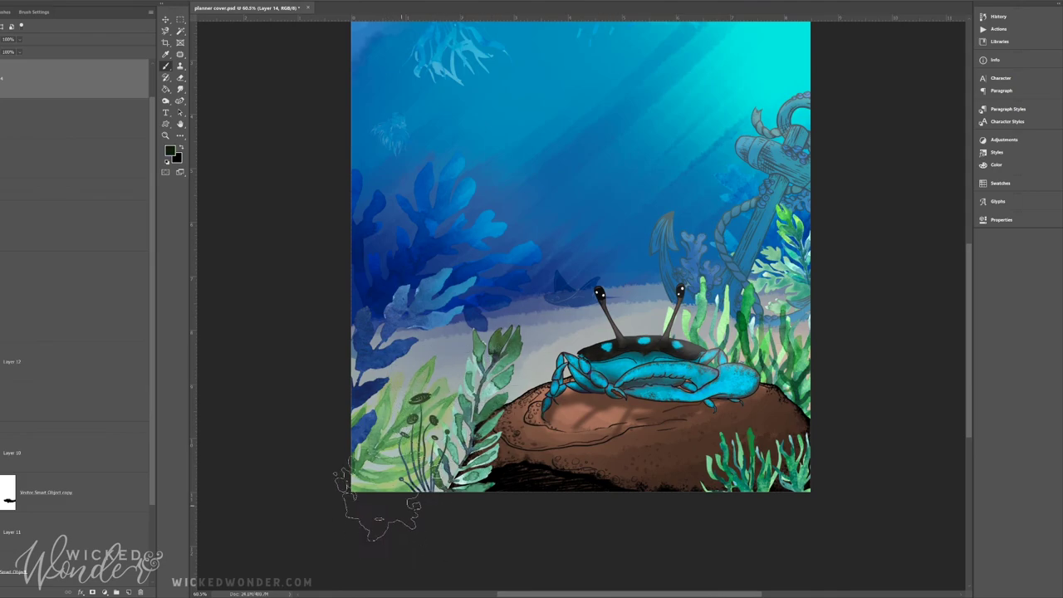
left_click(412, 422, "alt")
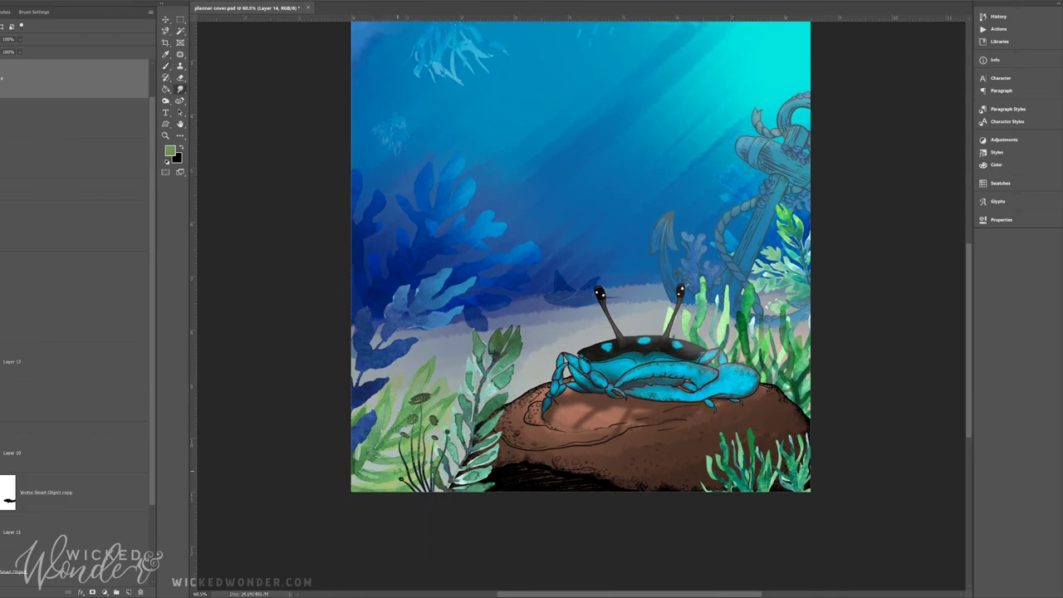
left_click_drag(412, 420, 431, 478)
left_click(419, 488, "alt")
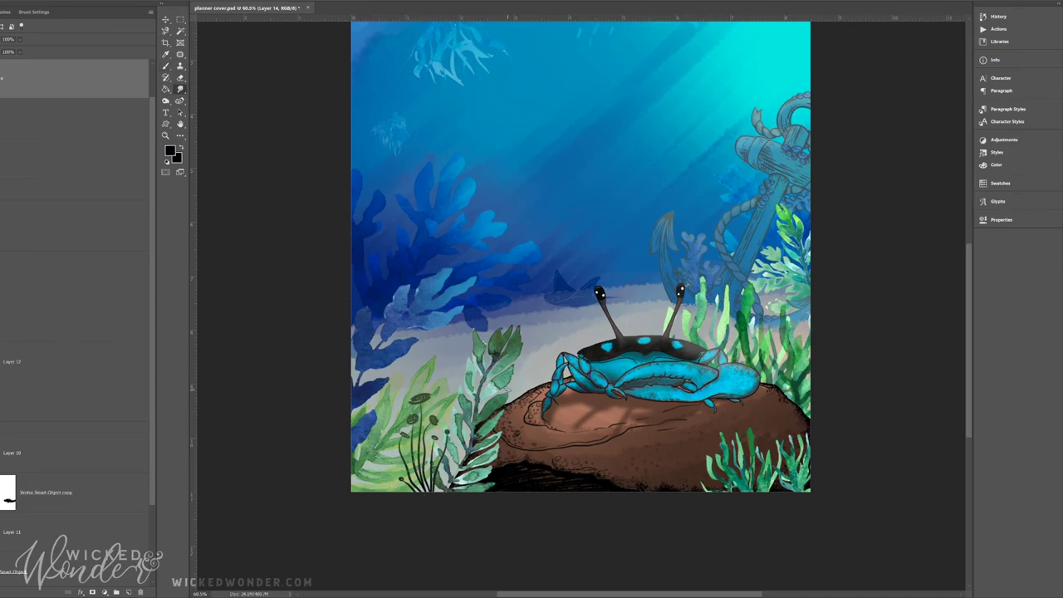
left_click_drag(44, 123, 45, 411)
key("ctrl+t")
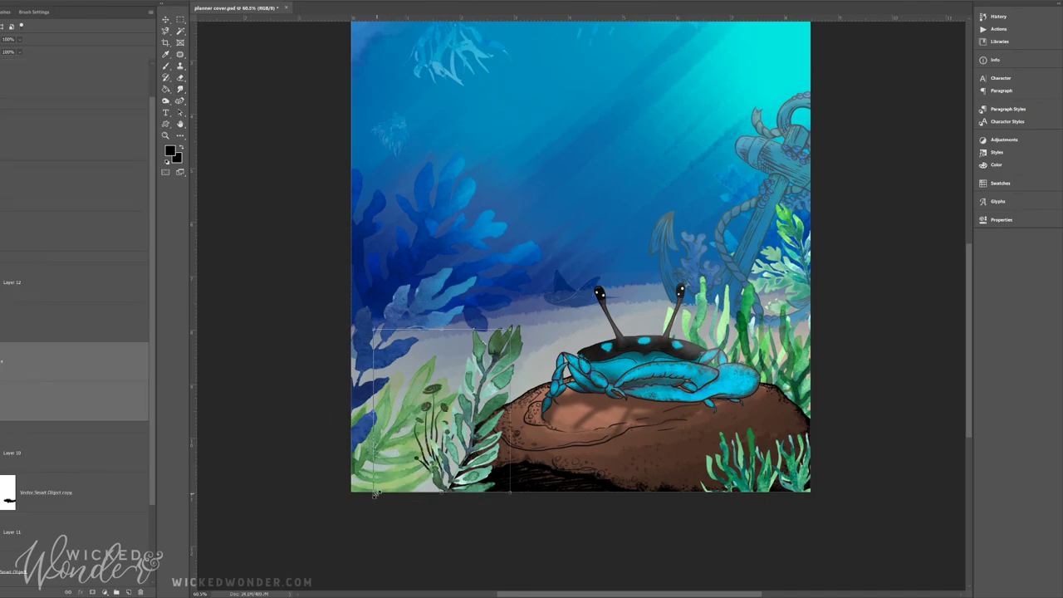
key("Return")
left_click(97, 320)
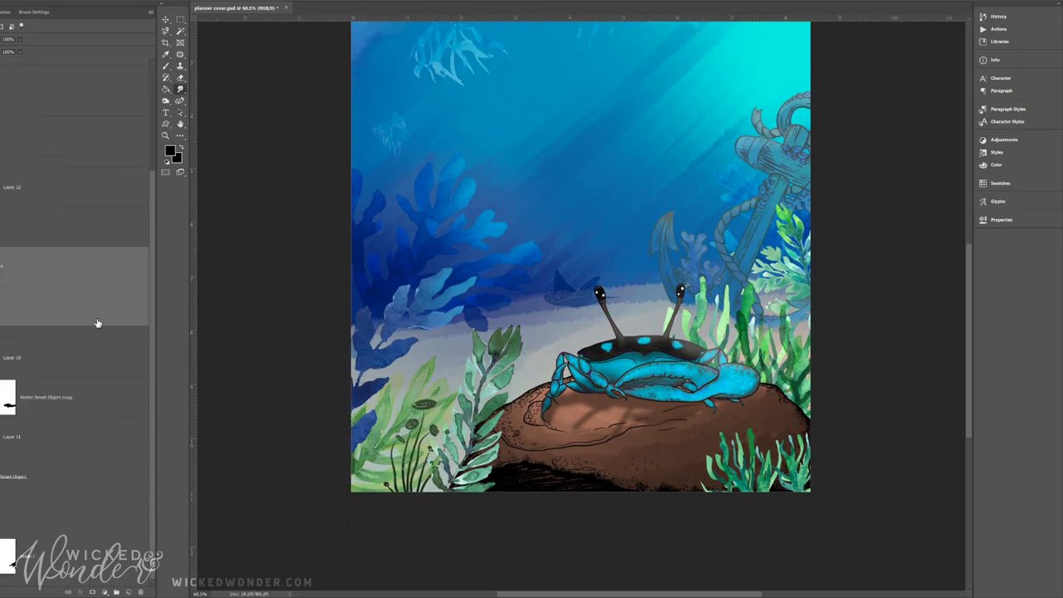
Paint brown ground along the lower-left bottom edge and smudge it to blend.
left_click(50, 526)
key("b")
left_click(515, 439, "alt")
left_click_drag(357, 481, 455, 480)
key("r")
left_click_drag(382, 465, 353, 488)
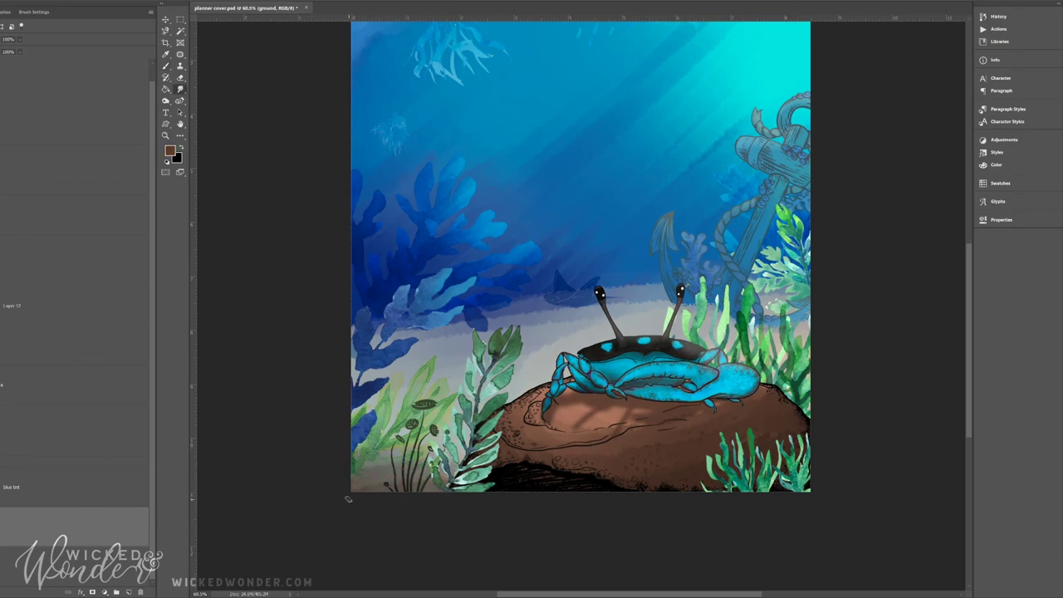
Clip the tint to plant2 to darken the lower-left plants and distort them toward the corner.
scroll(35, 385, "down", 3)
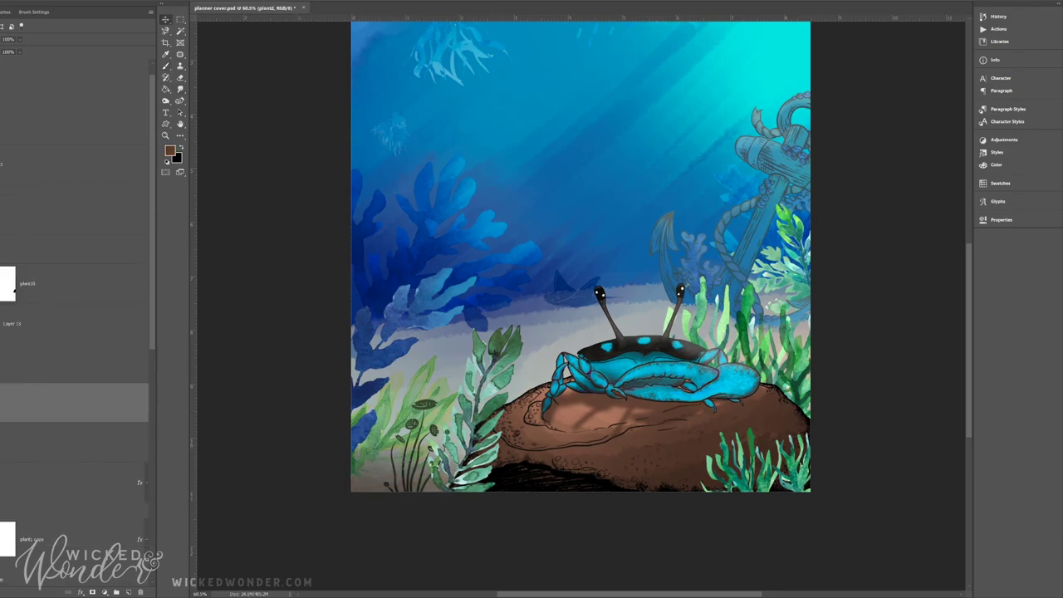
left_click(25, 425)
left_click(22, 471, "alt")
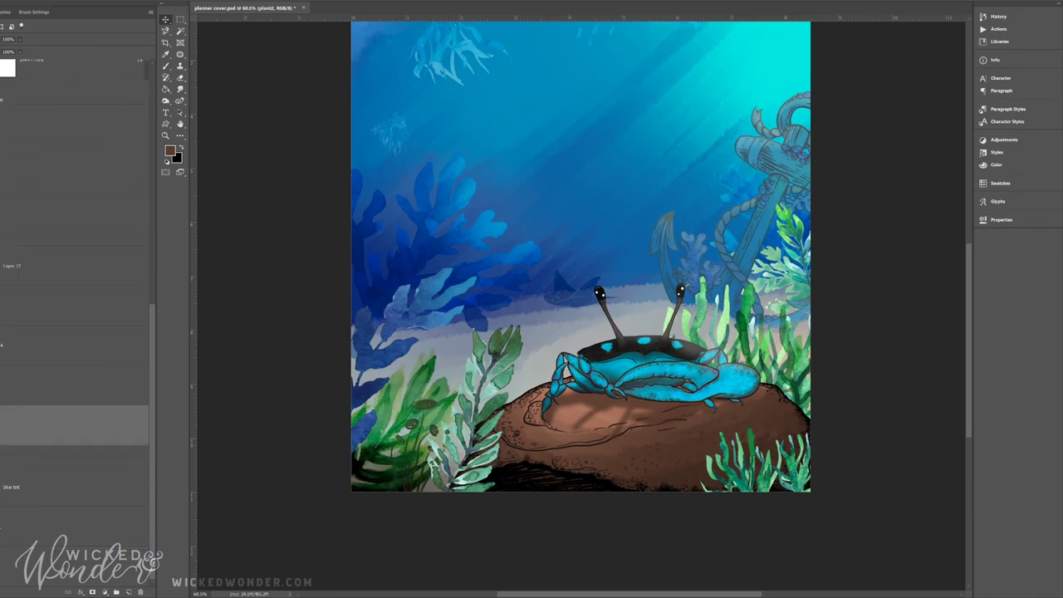
key("ctrl+t")
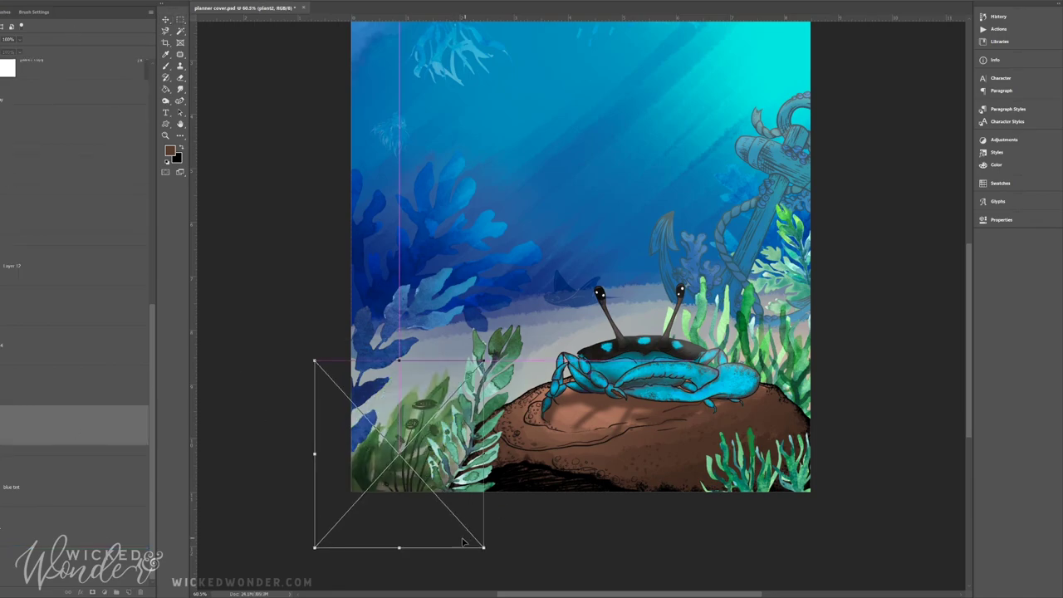
left_click_drag(309, 357, 340, 320)
key("Return")
On Layer 14, dab blue dots onto three plant seed heads, undoing the last dab.
key("z")
left_click(556, 364, "alt")
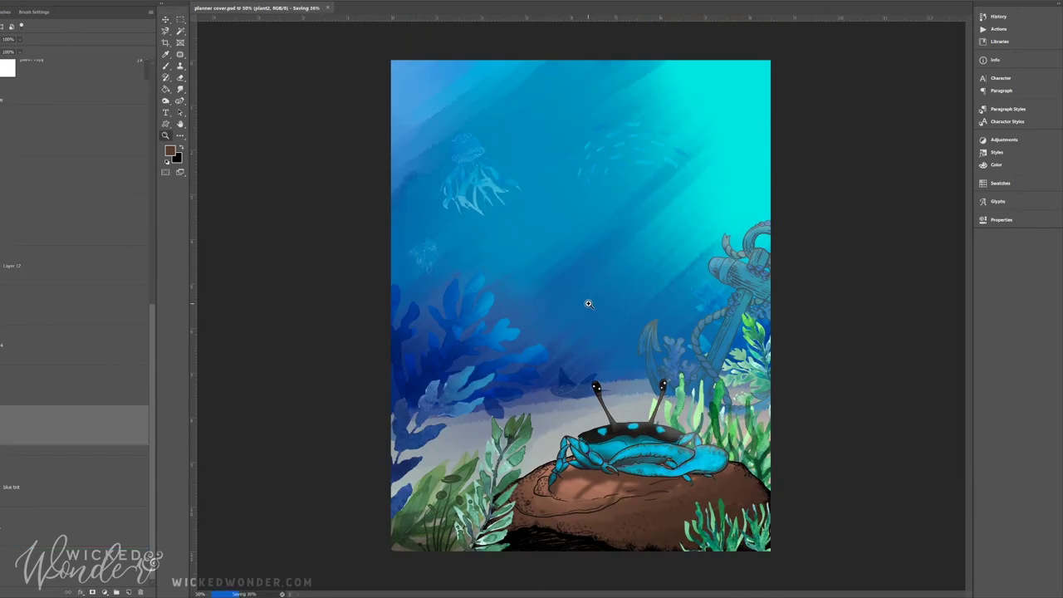
left_click(597, 318)
left_click(18, 361)
key("b")
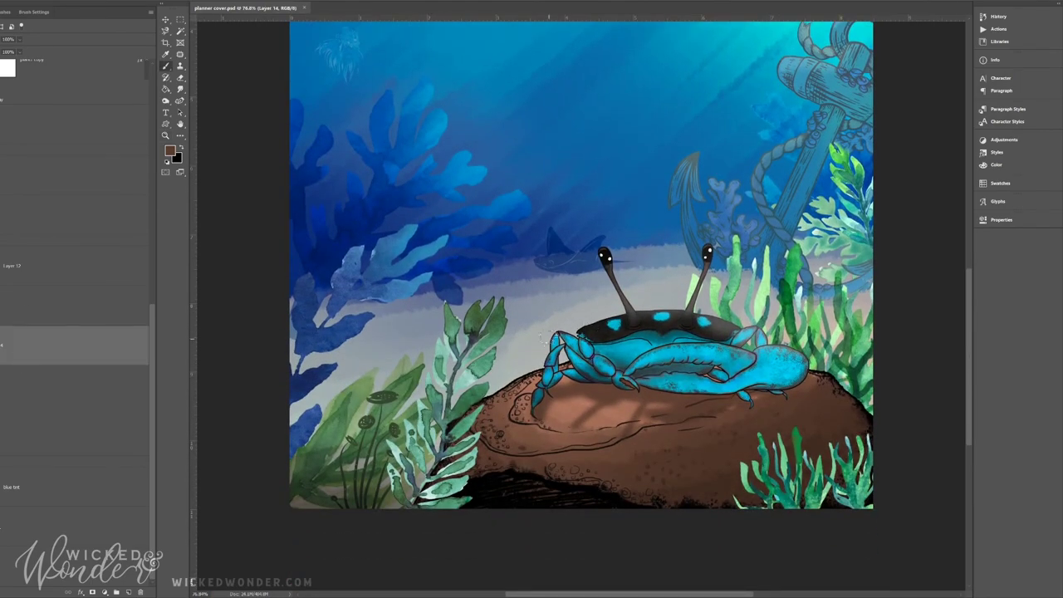
left_click(555, 337, "alt")
left_click(384, 394)
left_click(365, 420)
left_click(383, 400)
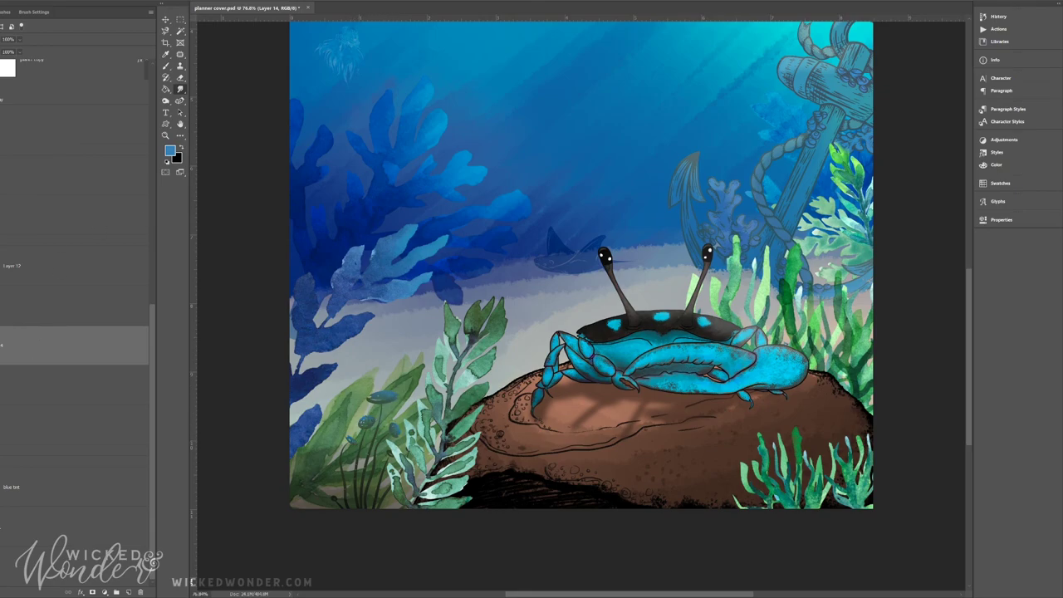
key("ctrl+z")
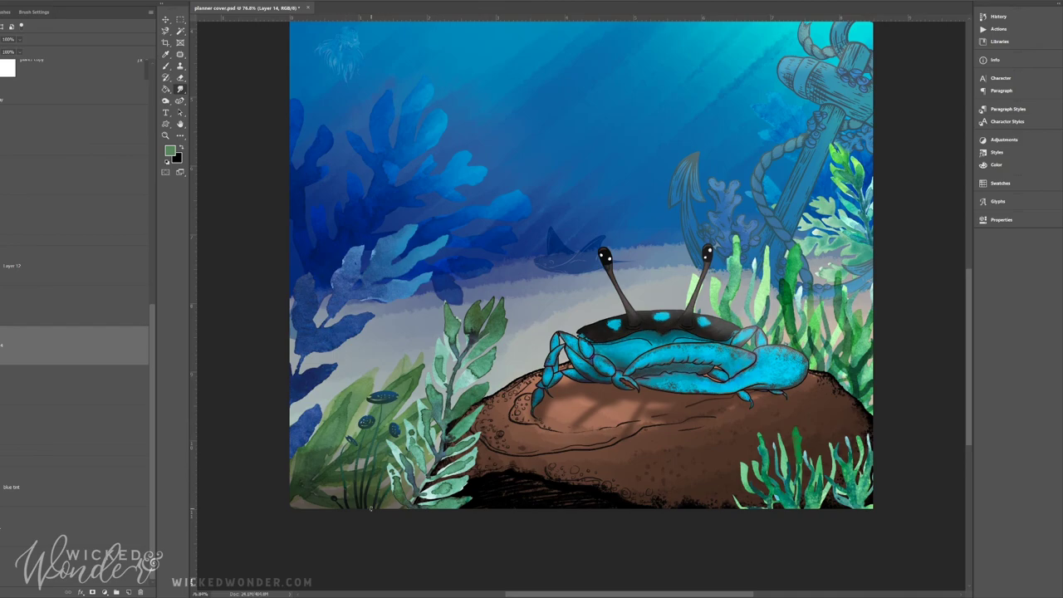
scroll(972, 268, "down", 2)
Place small fish silhouettes from the Libraries panel beside the anchor.
scroll(955, 341, "up", 1)
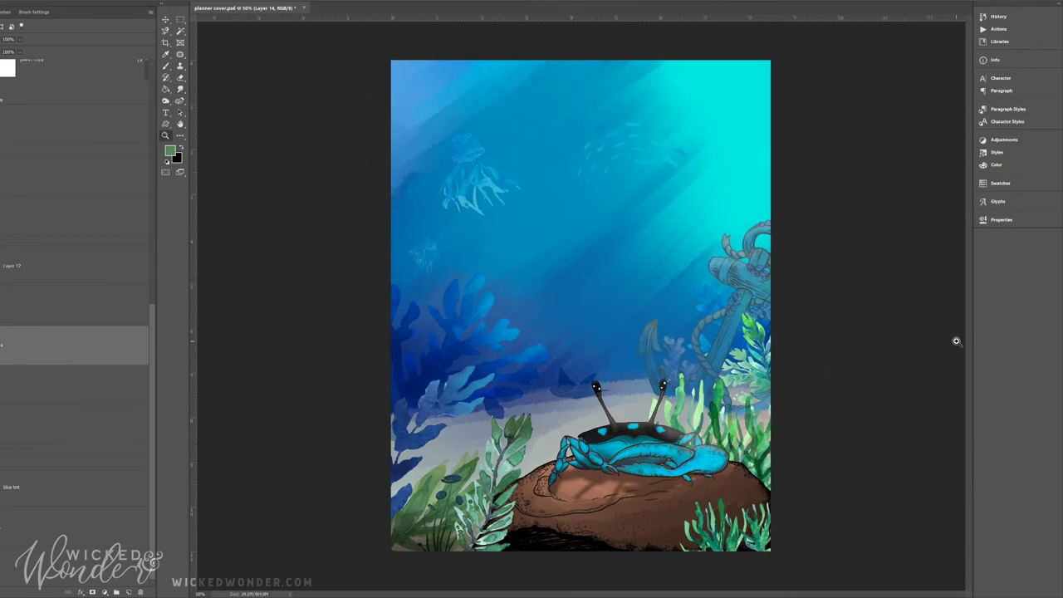
scroll(153, 311, "up", 5)
left_click_drag(75, 79, 693, 310)
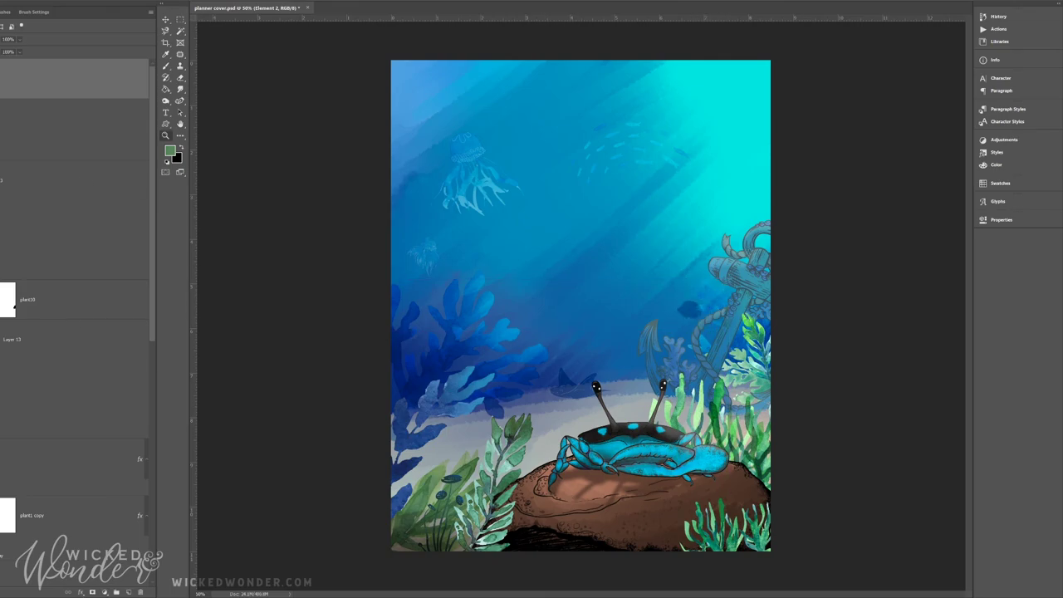
left_click_drag(75, 119, 584, 383)
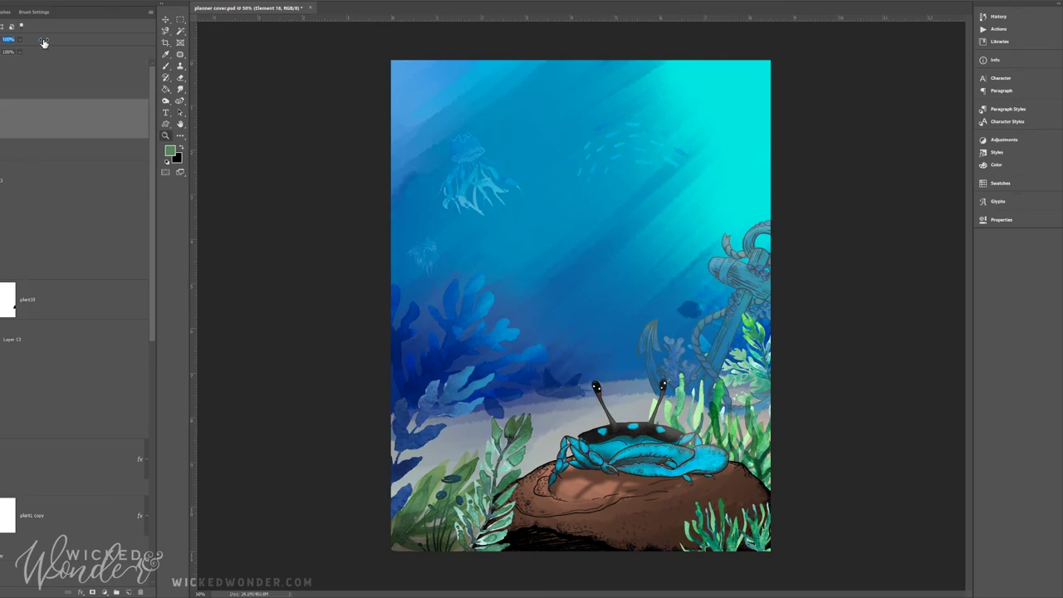
key("alt+bracketright")
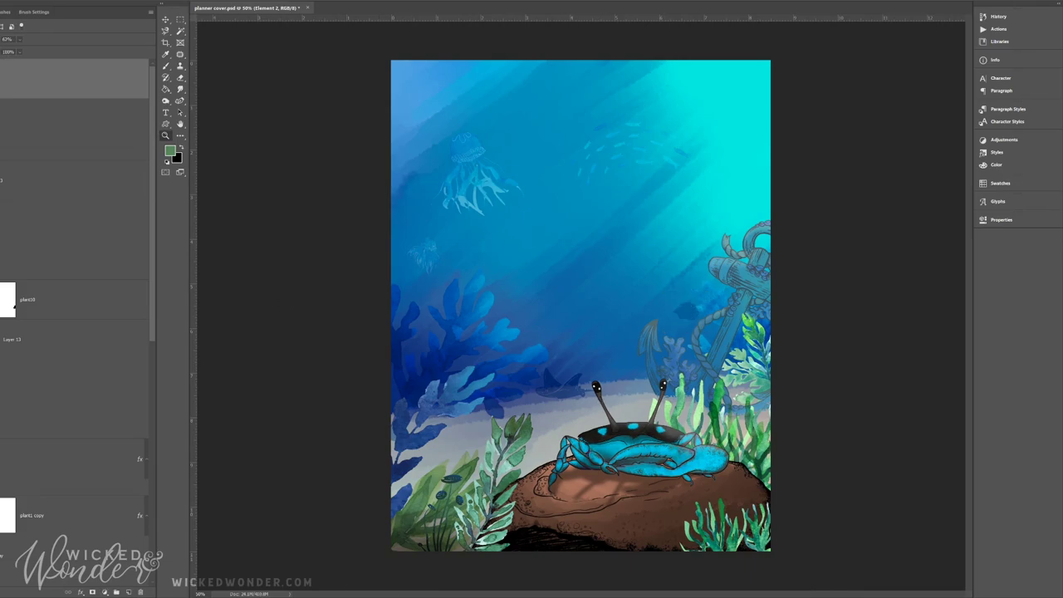
Cancel the extra element placement and delete the unwanted Element 1 layer.
left_click_drag(14, 305, 443, 344)
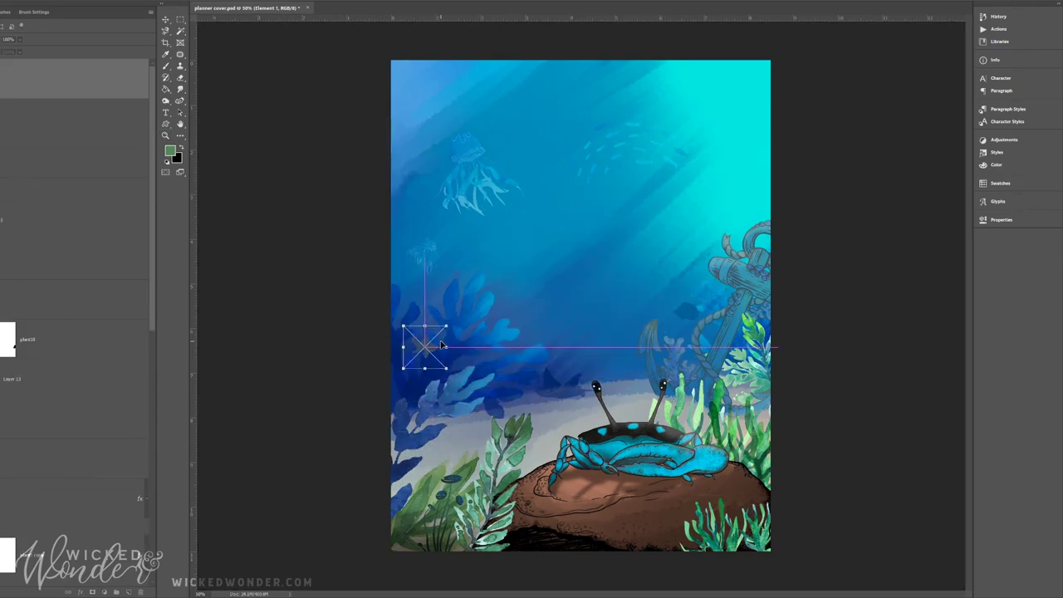
key("Escape")
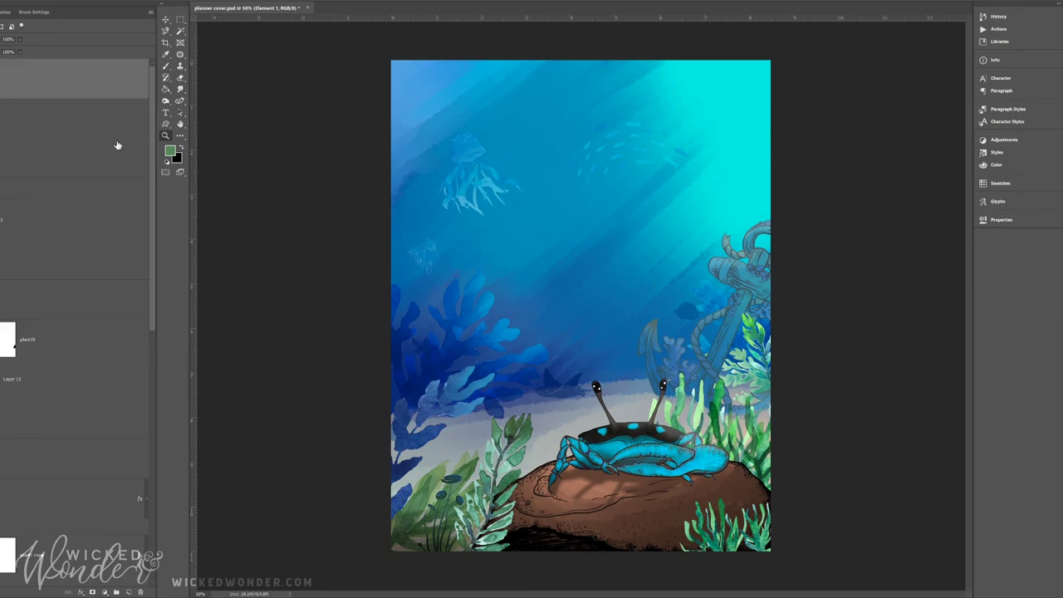
key("v")
key("Delete")
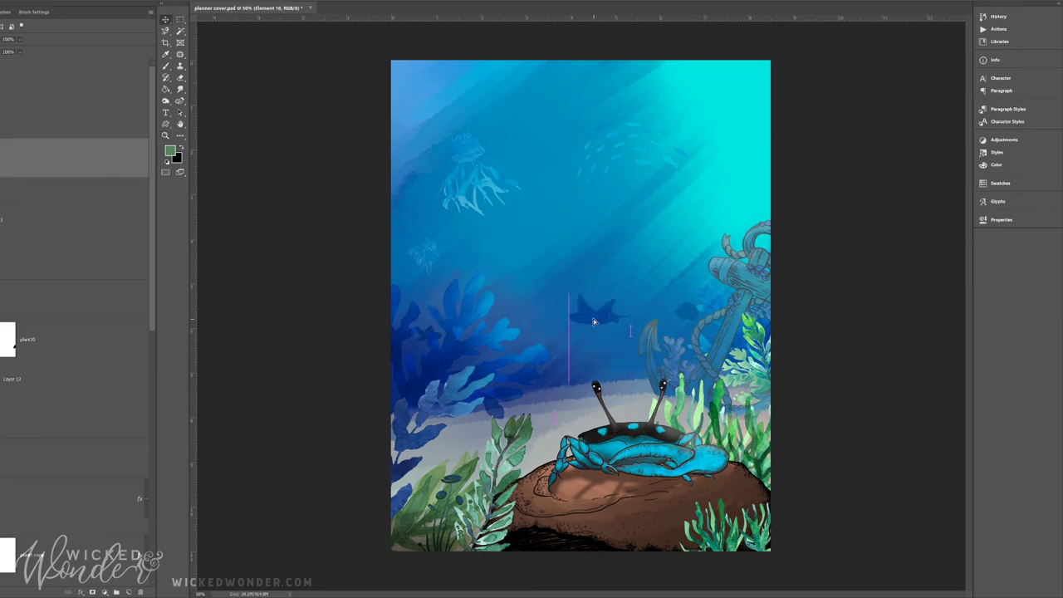